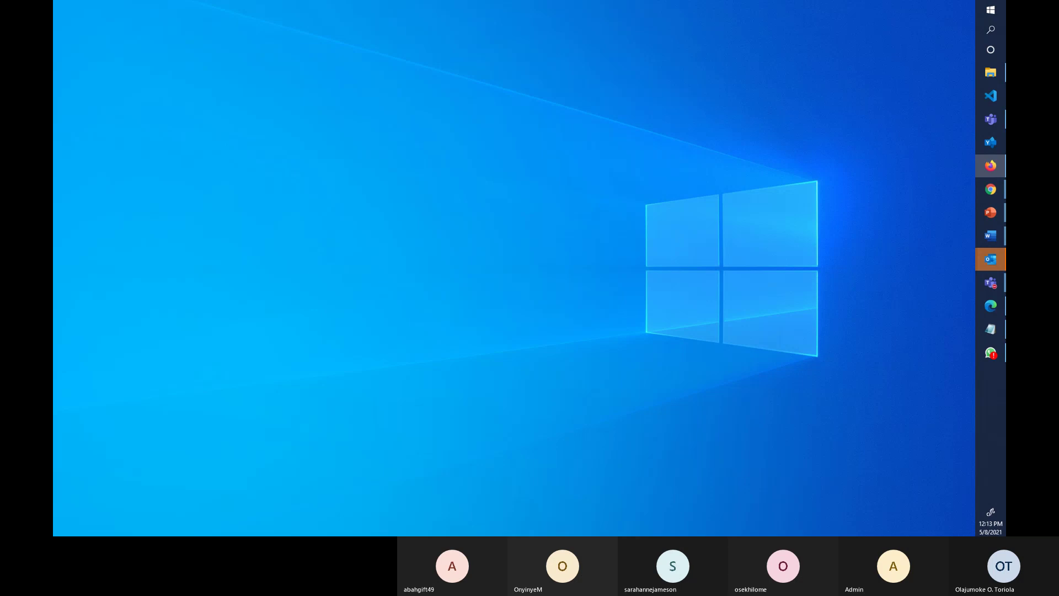
- Maximize the Firefox admin center window, then bring the incognito admin center window into view
{"action": "left_click_drag", "start_coordinate": [33, 144], "coordinate": [463, 85]}
{"action": "double_click", "coordinate": [463, 84]}
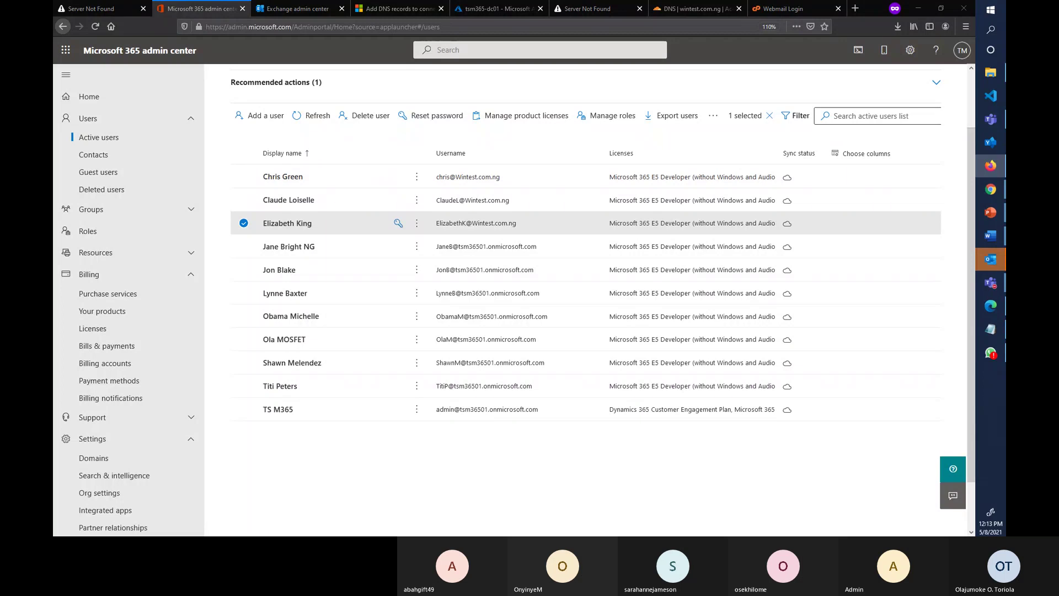
{"action": "key", "text": "super+d"}
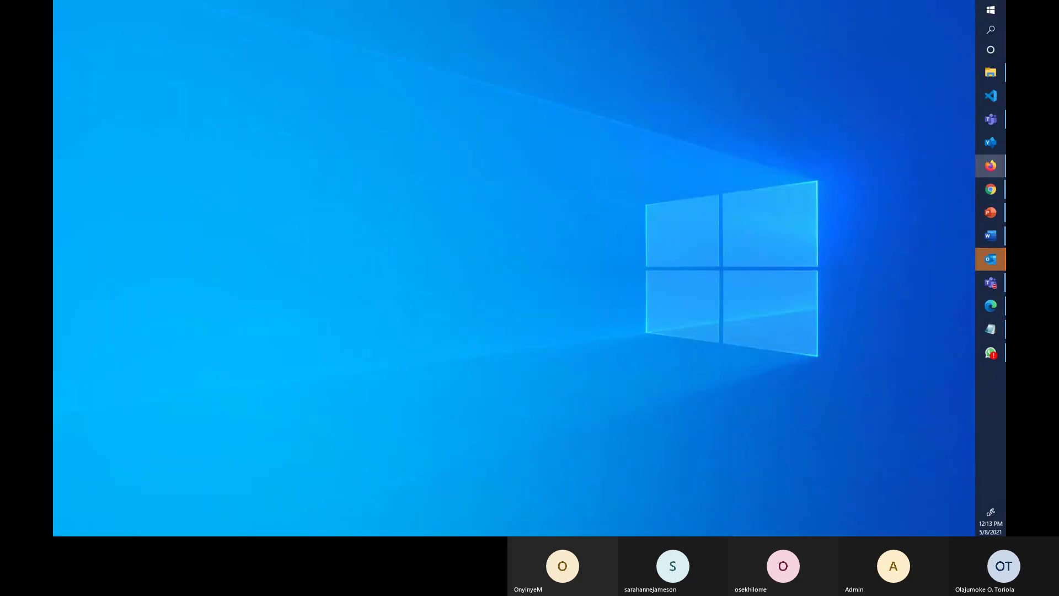
{"action": "key", "text": "super+d"}
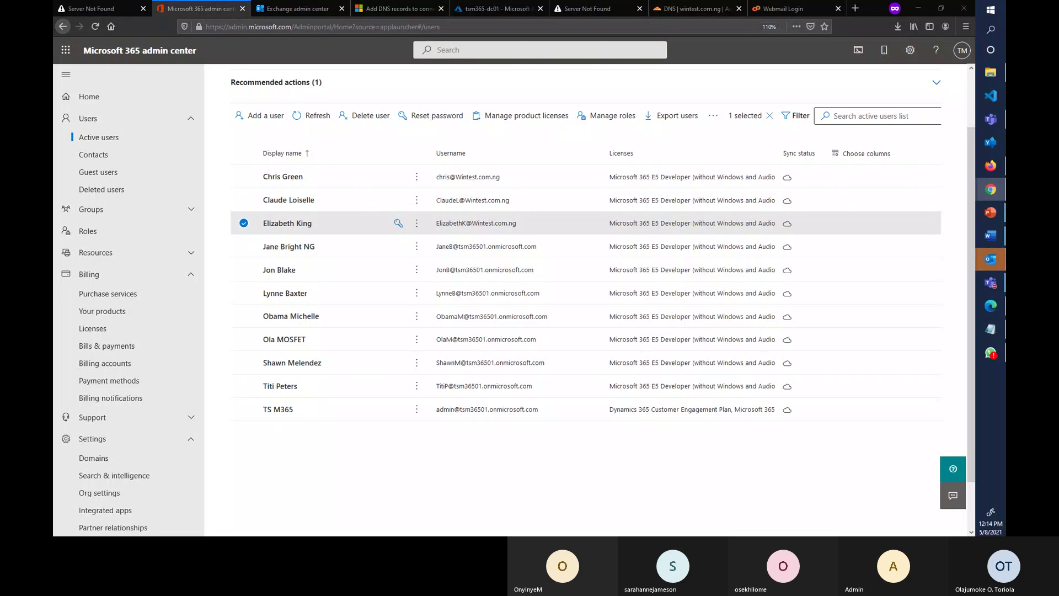
{"action": "left_click_drag", "start_coordinate": [334, 152], "coordinate": [421, 101]}
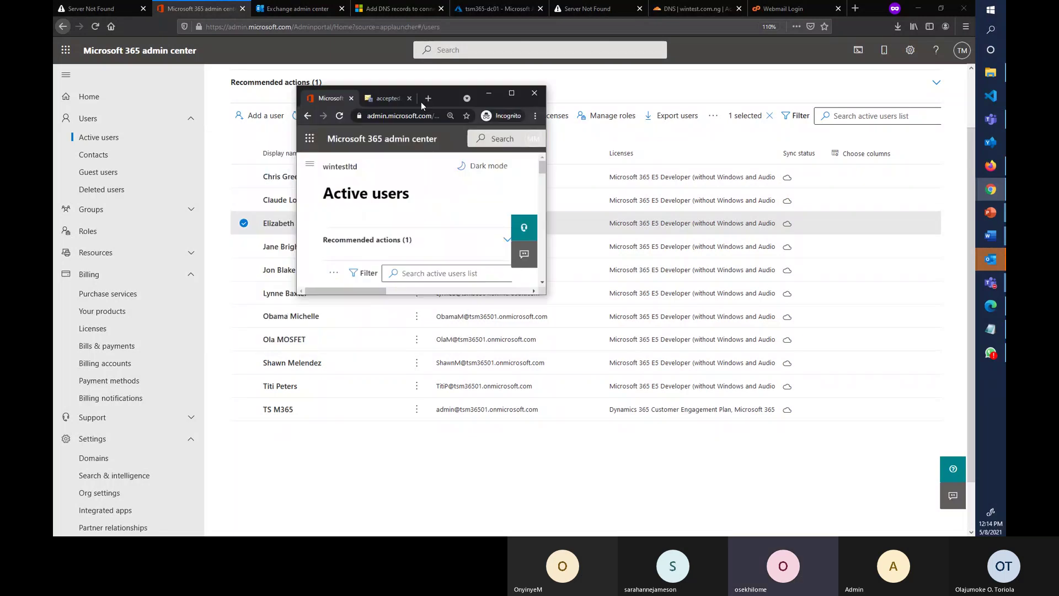
- Maximize the incognito window and review the wintestltd Active users toolbar, user list and Users menu
{"action": "left_click", "coordinate": [508, 94]}
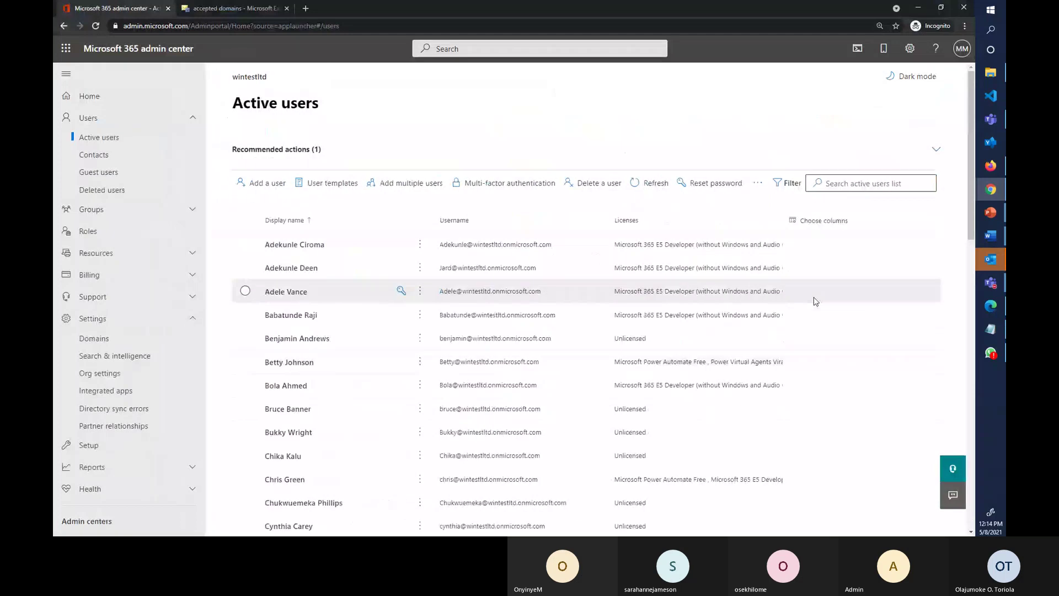
{"action": "left_click", "coordinate": [757, 183]}
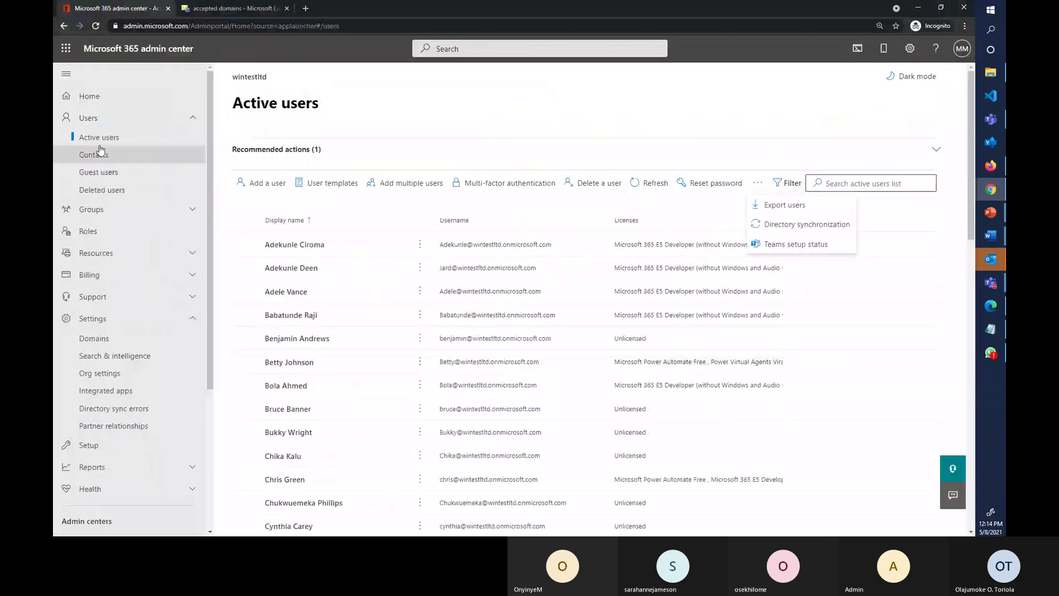
{"action": "key", "text": "Escape"}
{"action": "scroll", "coordinate": [727, 236], "scroll_direction": "down", "scroll_amount": 1}
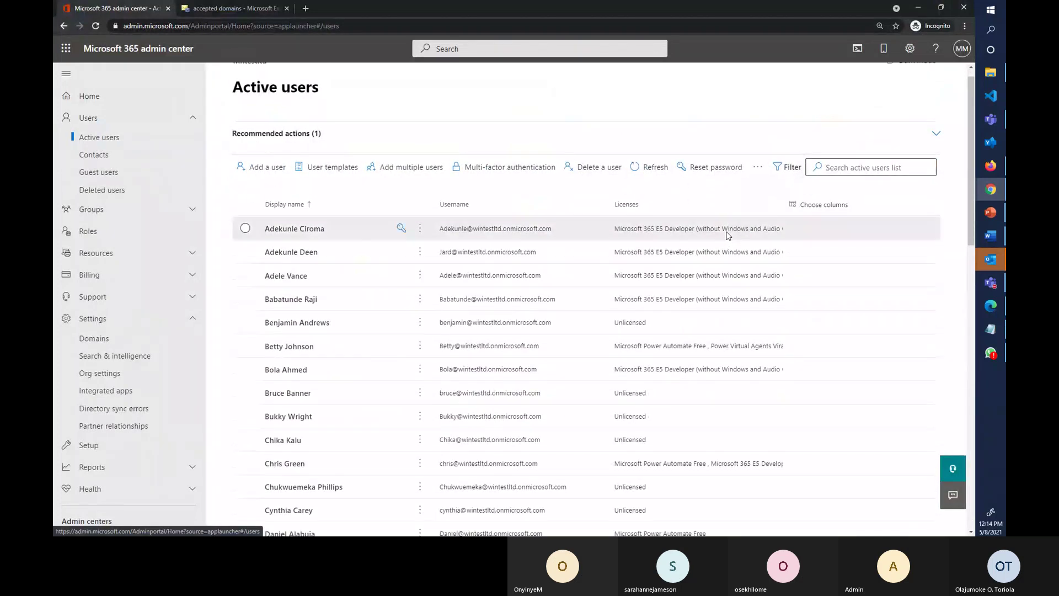
{"action": "scroll", "coordinate": [727, 236], "scroll_direction": "down", "scroll_amount": 3}
{"action": "scroll", "coordinate": [727, 238], "scroll_direction": "up", "scroll_amount": 4}
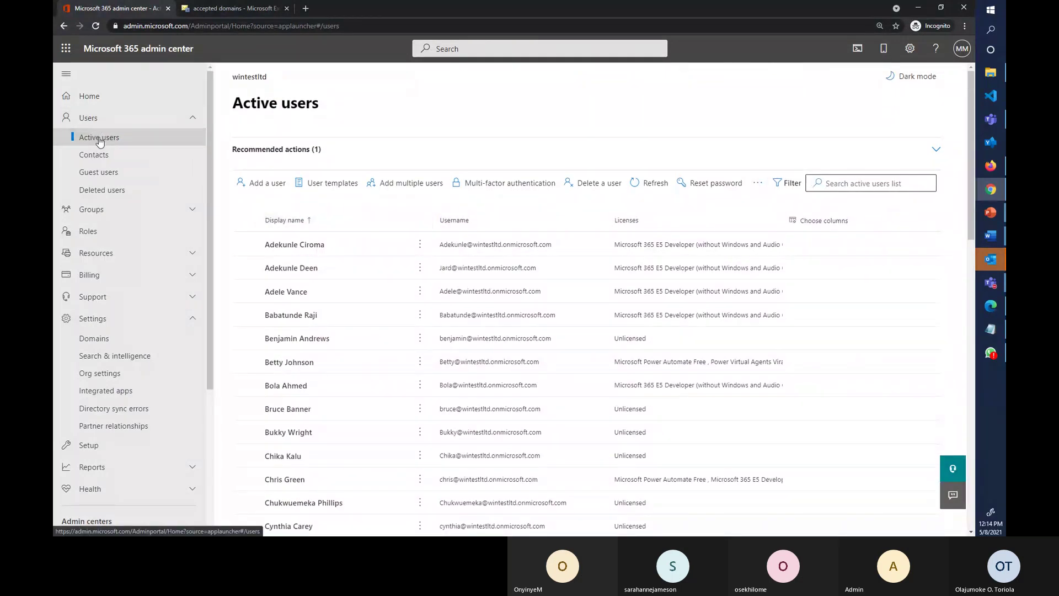
{"action": "left_click", "coordinate": [90, 118]}
{"action": "left_click", "coordinate": [90, 118]}
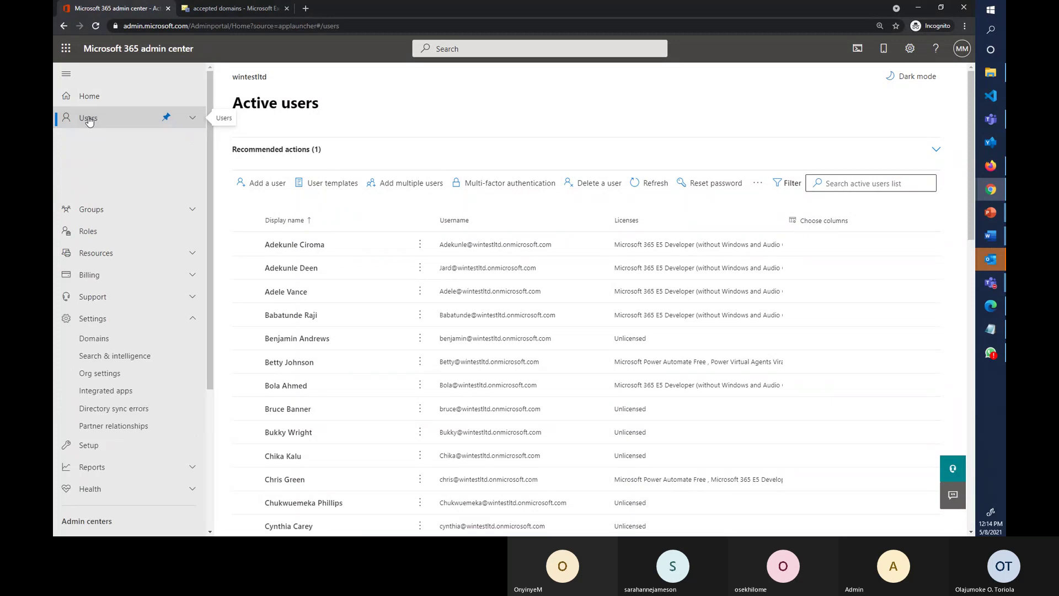
- Add the Sync status column via Choose columns and save it to the user list
{"action": "left_click", "coordinate": [843, 223]}
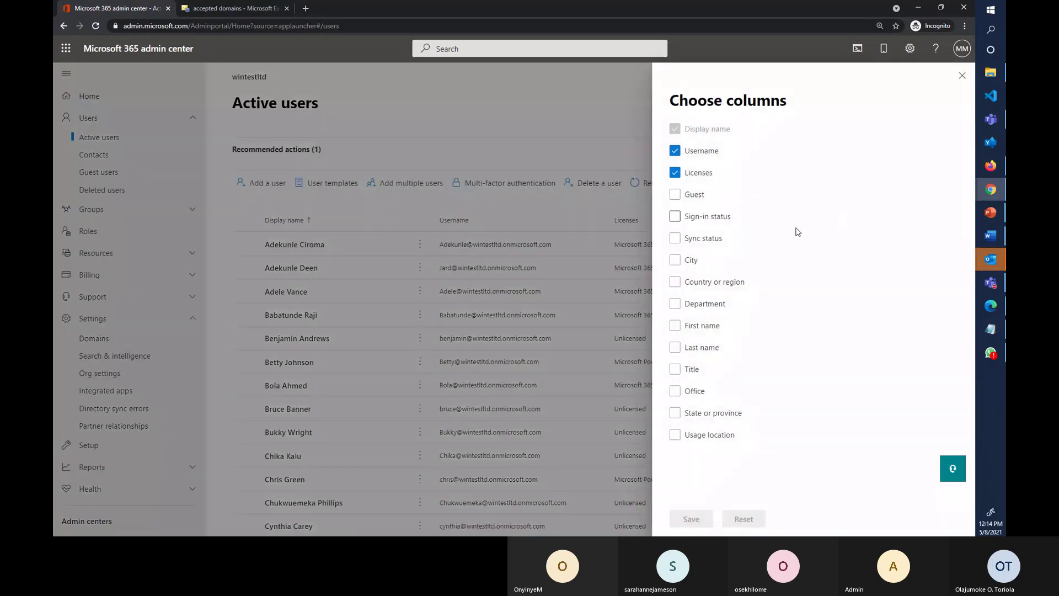
{"action": "left_click", "coordinate": [704, 237]}
{"action": "left_click", "coordinate": [691, 519]}
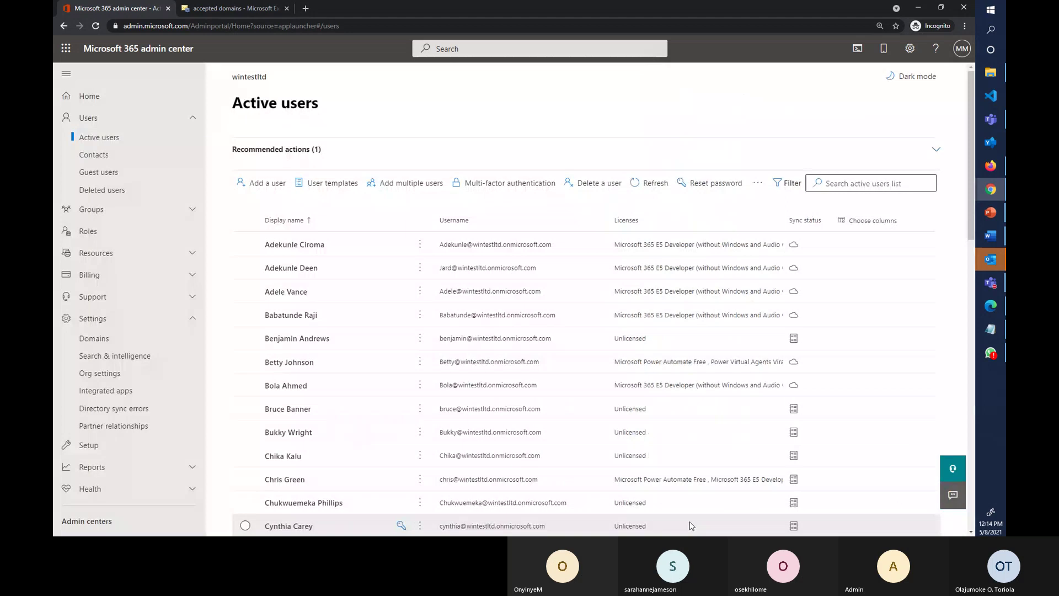
{"action": "mouse_move", "coordinate": [794, 342]}
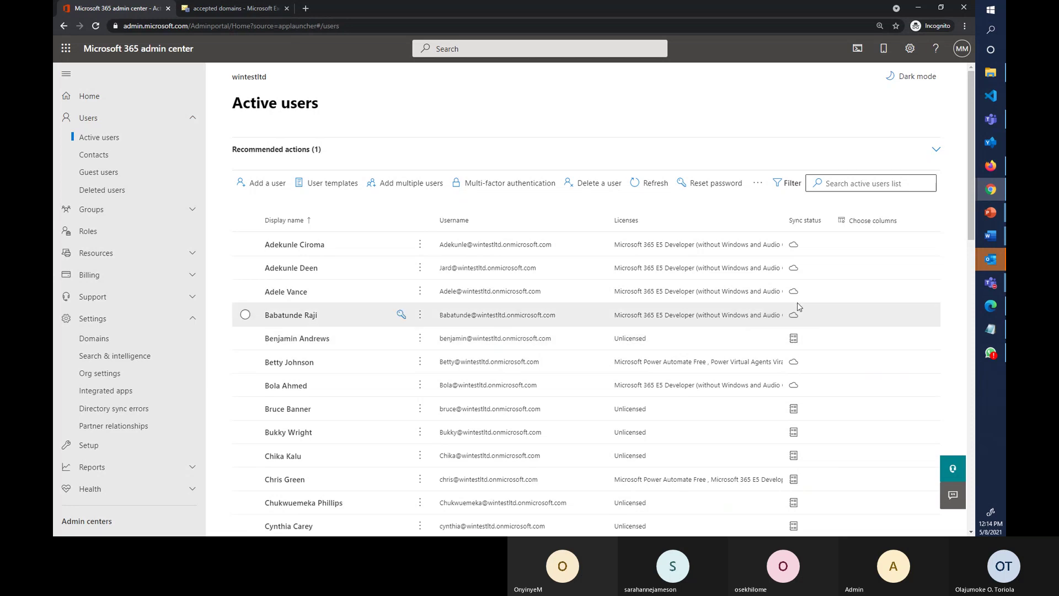
{"action": "mouse_move", "coordinate": [795, 295]}
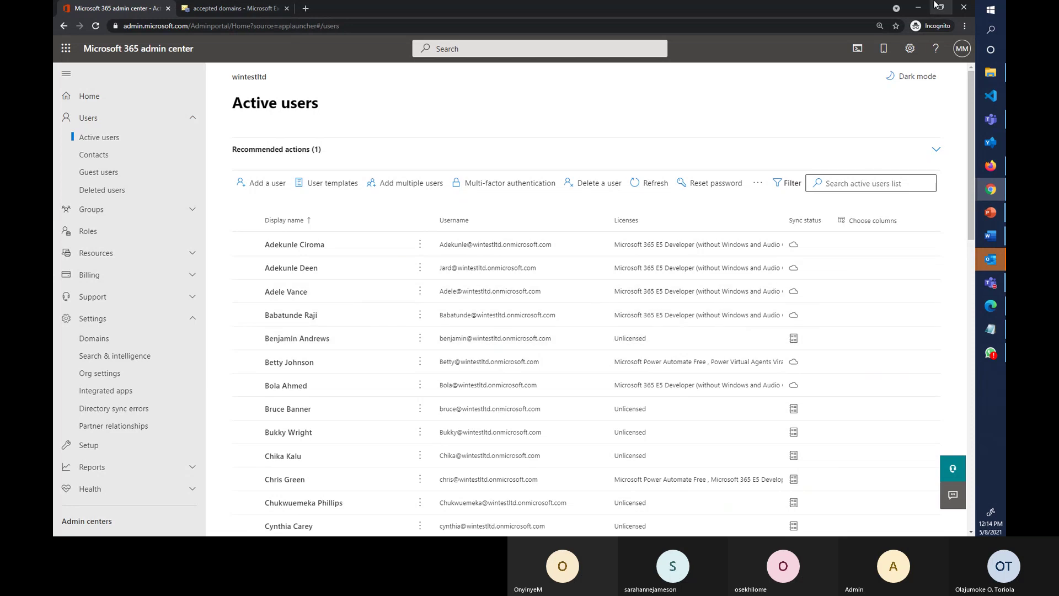
- Restore and close the incognito admin center window, then move the Firefox window off screen
{"action": "double_click", "coordinate": [829, 6]}
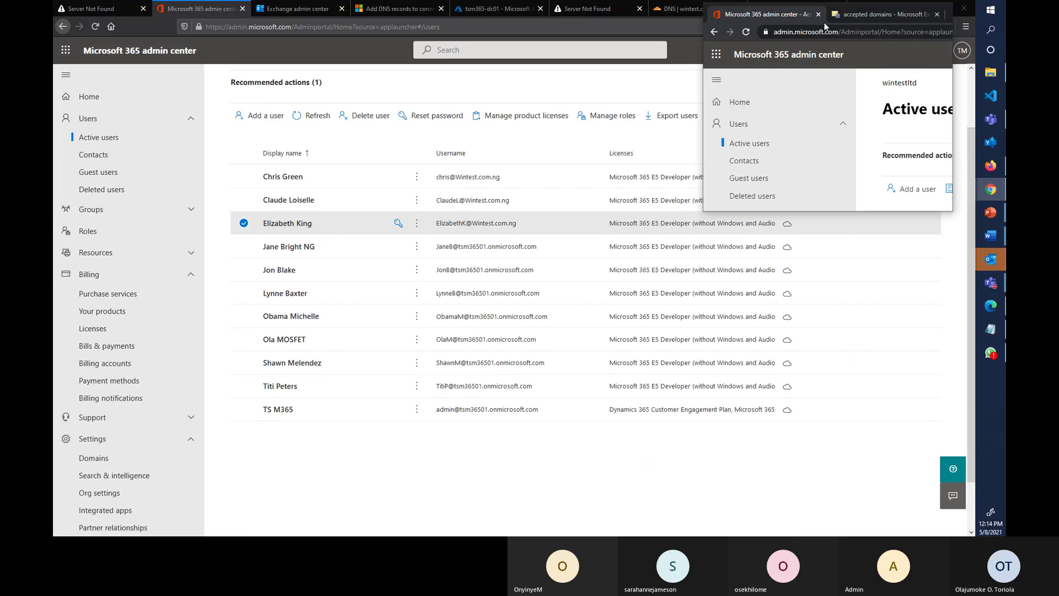
{"action": "left_click_drag", "start_coordinate": [823, 22], "coordinate": [794, 64]}
{"action": "left_click", "coordinate": [865, 56]}
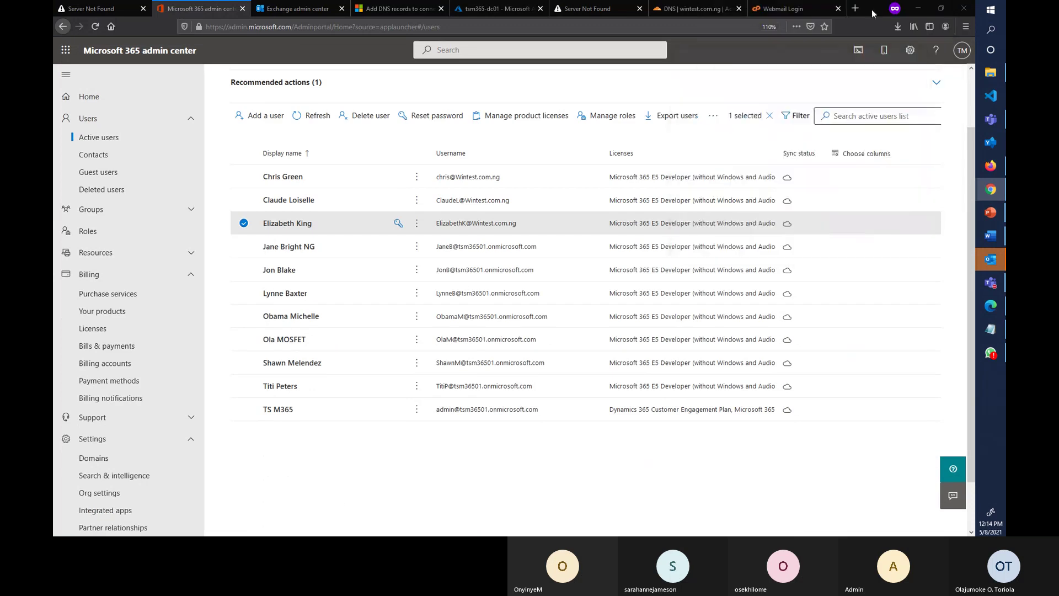
{"action": "left_click_drag", "start_coordinate": [872, 8], "coordinate": [295, 233]}
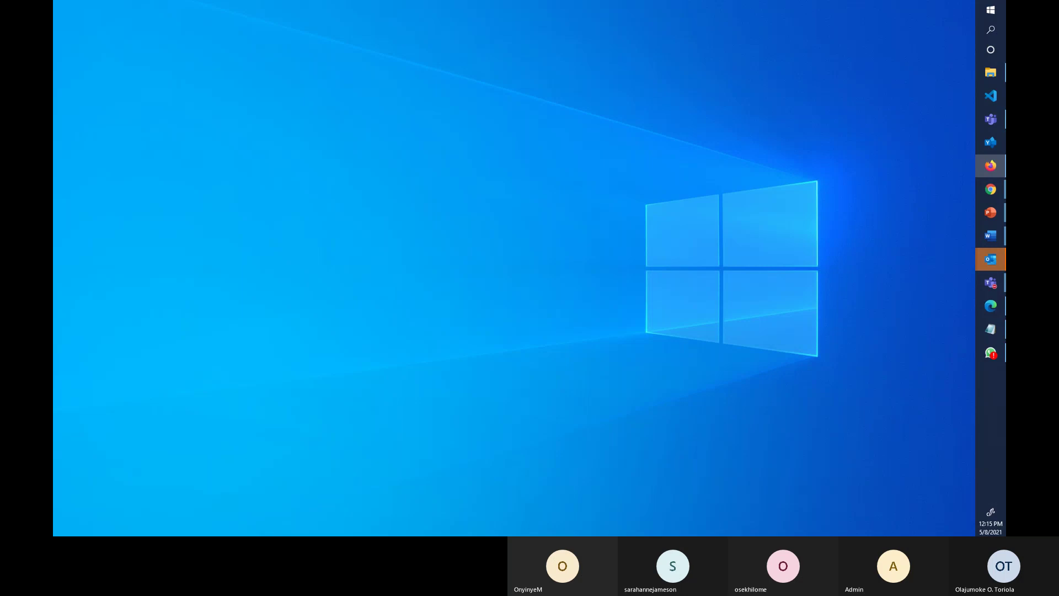
{"action": "left_click_drag", "start_coordinate": [53, 55], "coordinate": [269, 134]}
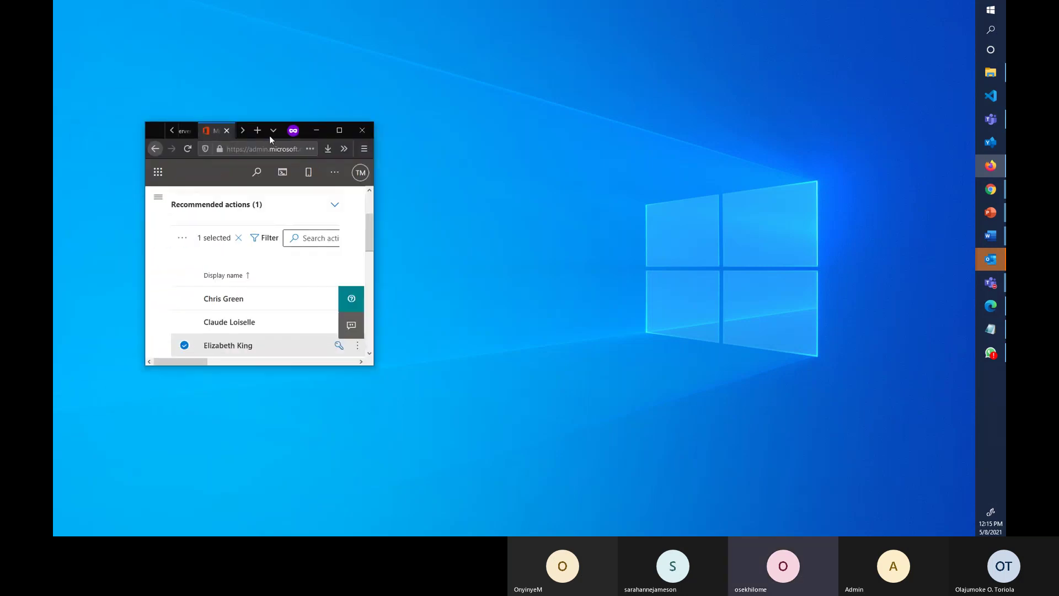
{"action": "left_click", "coordinate": [339, 130]}
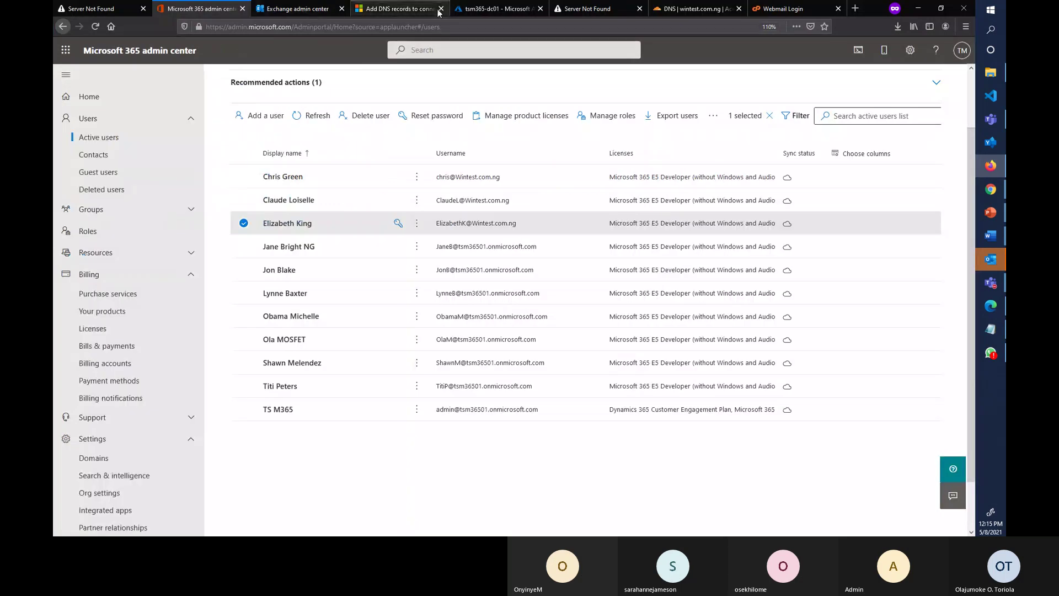
{"action": "left_click", "coordinate": [469, 10]}
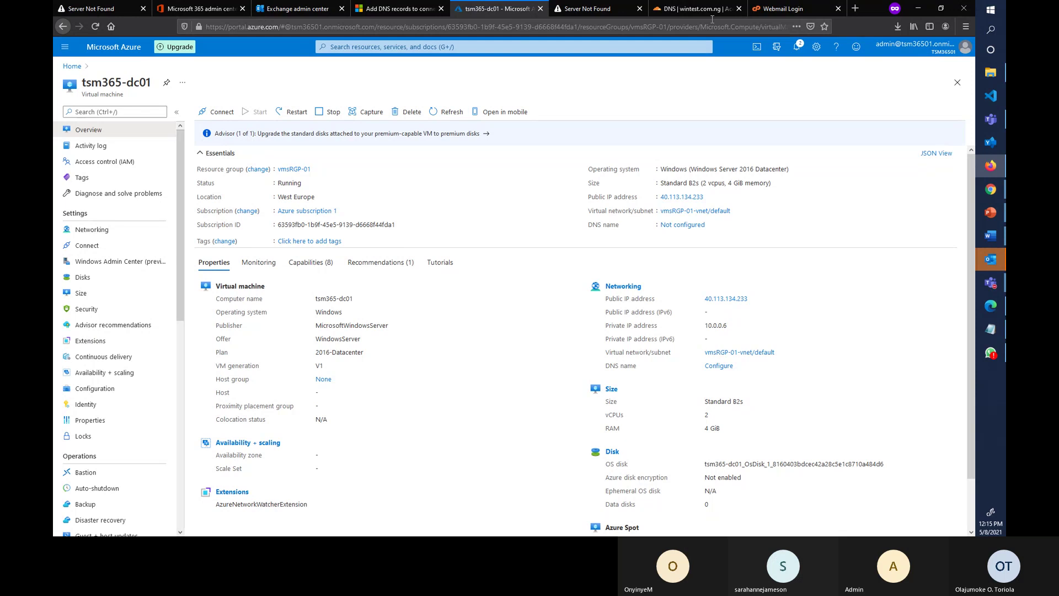
{"action": "double_click", "coordinate": [872, 8]}
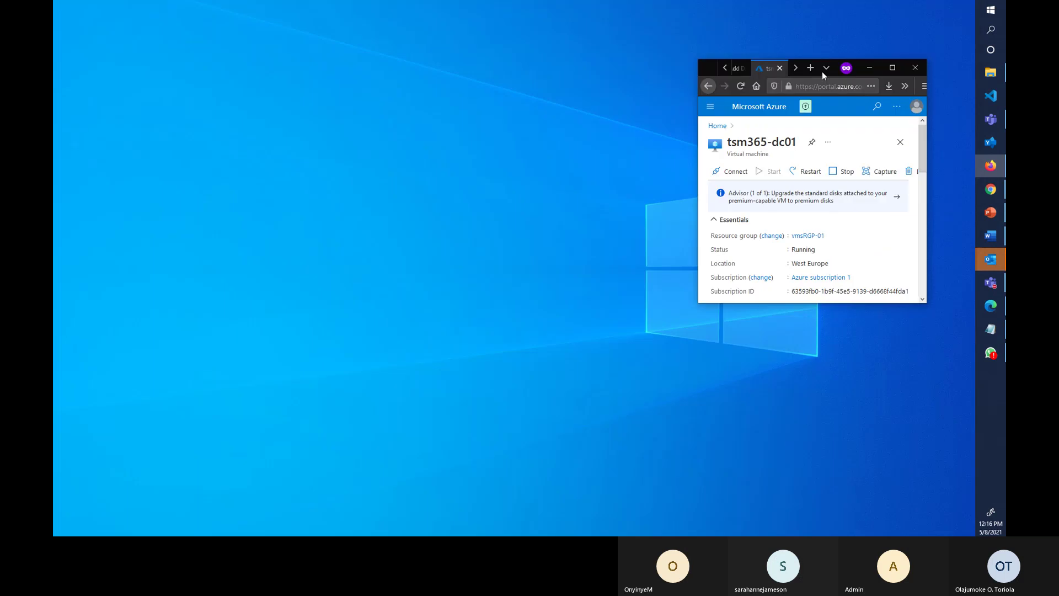
{"action": "left_click_drag", "start_coordinate": [822, 71], "coordinate": [53, 176]}
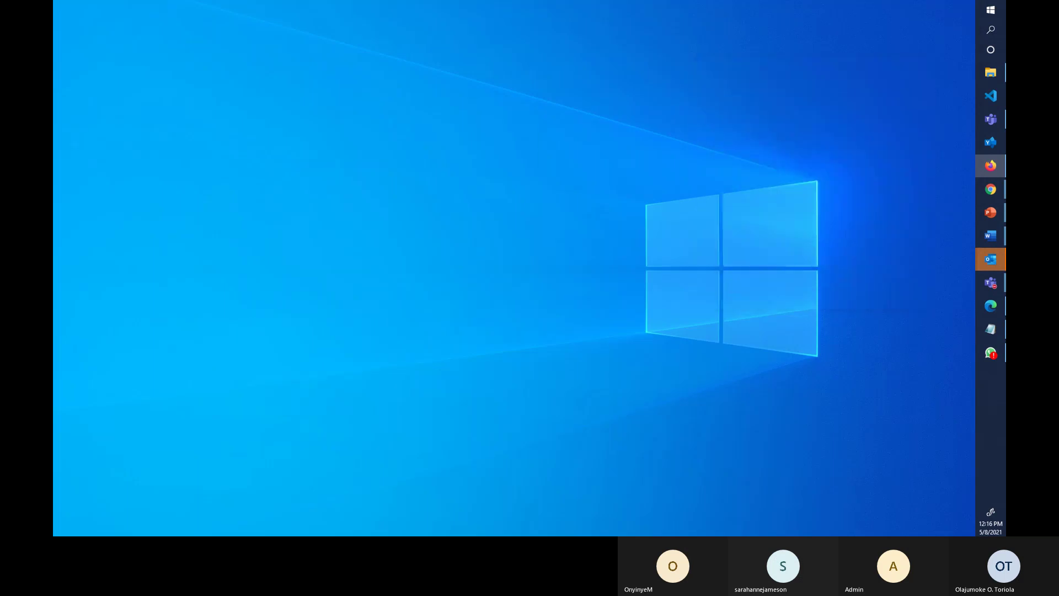
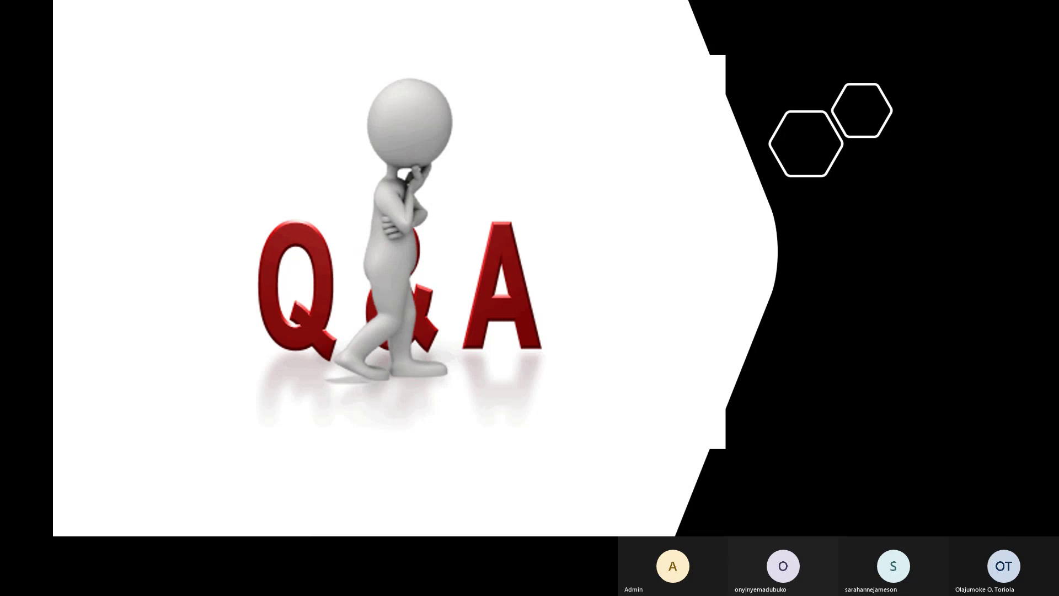
- Maximize the Firefox window showing the portal.azure.com Secure Connection Failed page
{"action": "left_click_drag", "start_coordinate": [56, 177], "coordinate": [547, 62]}
{"action": "left_click", "coordinate": [614, 53]}
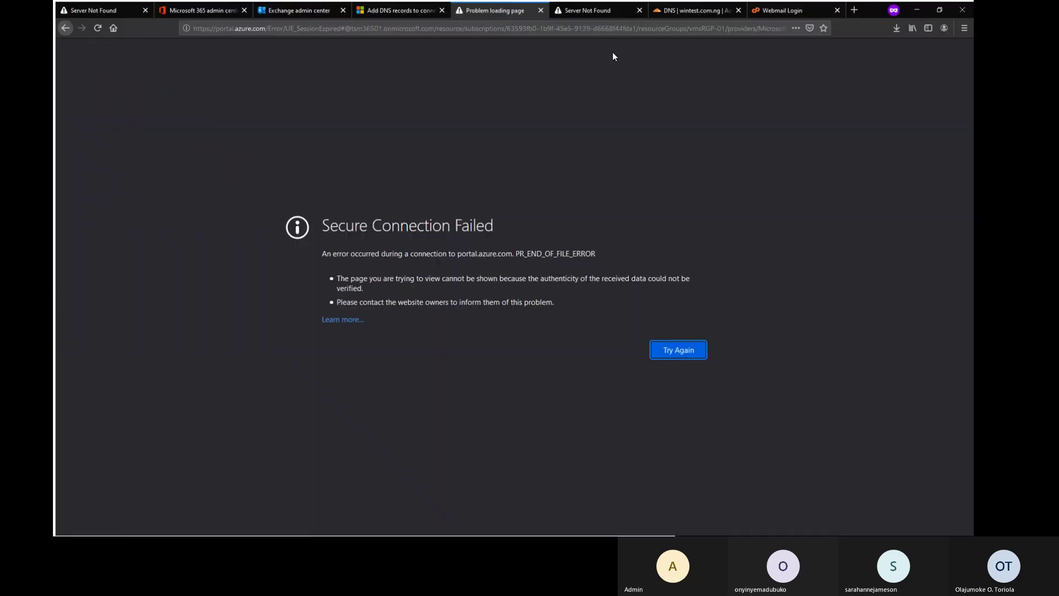
- Check the Add DNS records docs for SPF and SRV records, then minimize the browser to the Q&A slide
{"action": "left_click", "coordinate": [407, 9]}
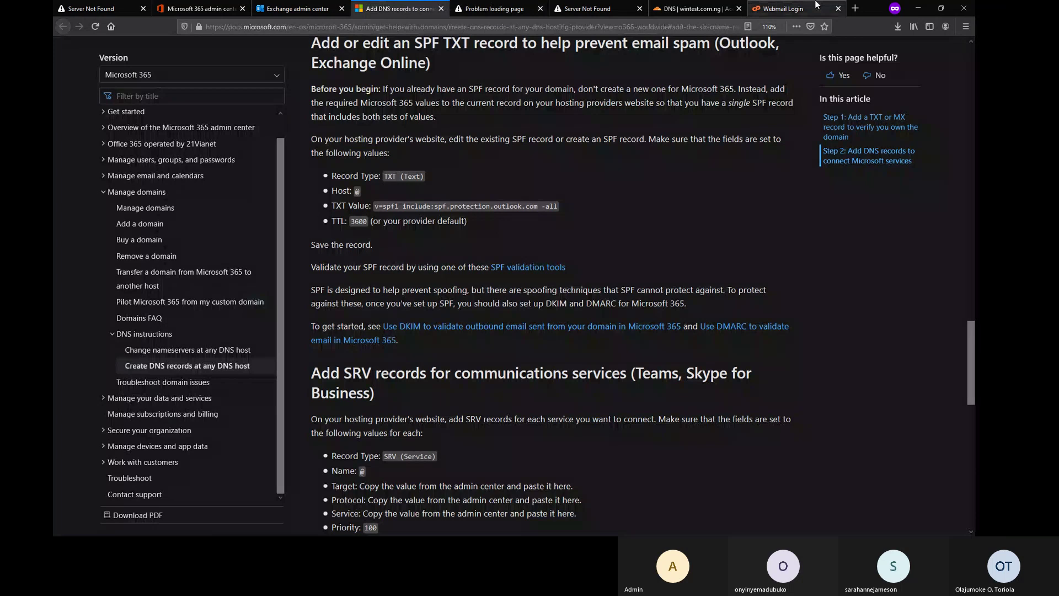
{"action": "left_click", "coordinate": [917, 8]}
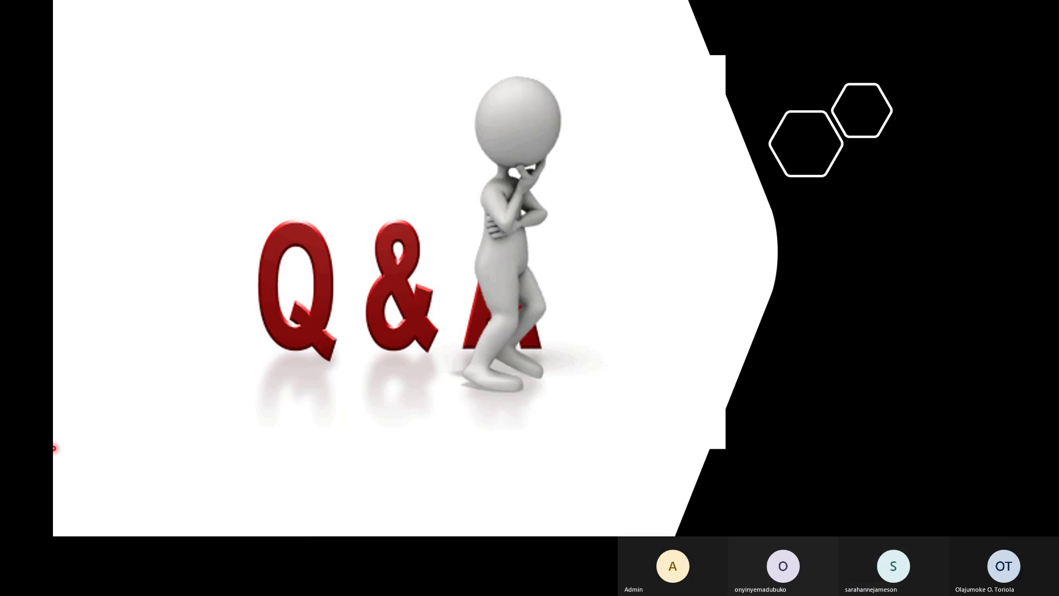
- Bring up the Azure portal window maximized on the running tsm365-dc01 VM overview
{"action": "key", "text": "alt+Tab"}
{"action": "left_click", "coordinate": [441, 42]}
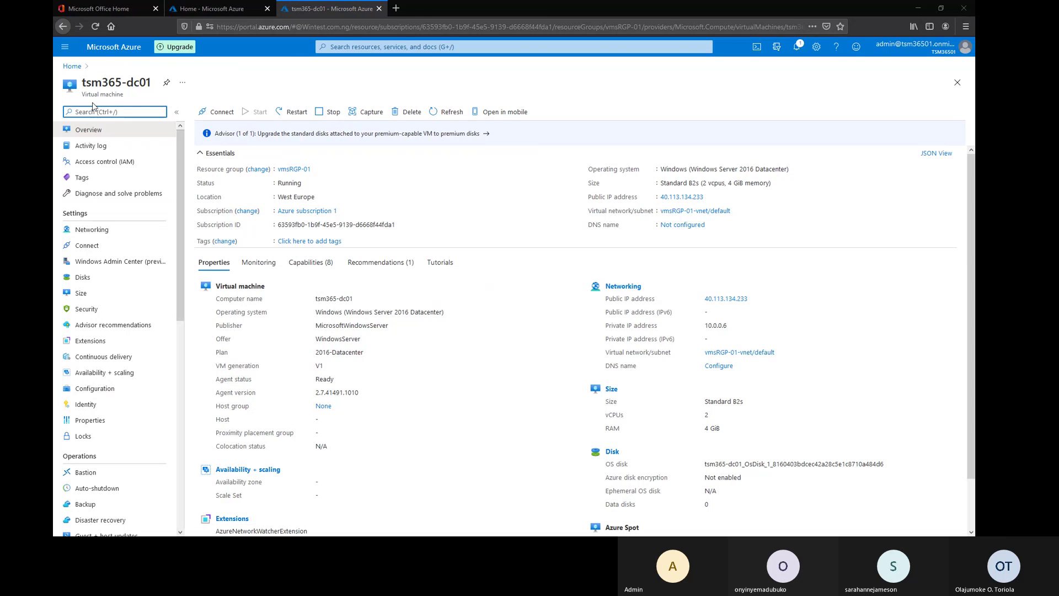
- From the VM's Networking settings, open network interface tsm365-dc01726 with private IP 10.0.0.6
{"action": "left_click", "coordinate": [100, 236]}
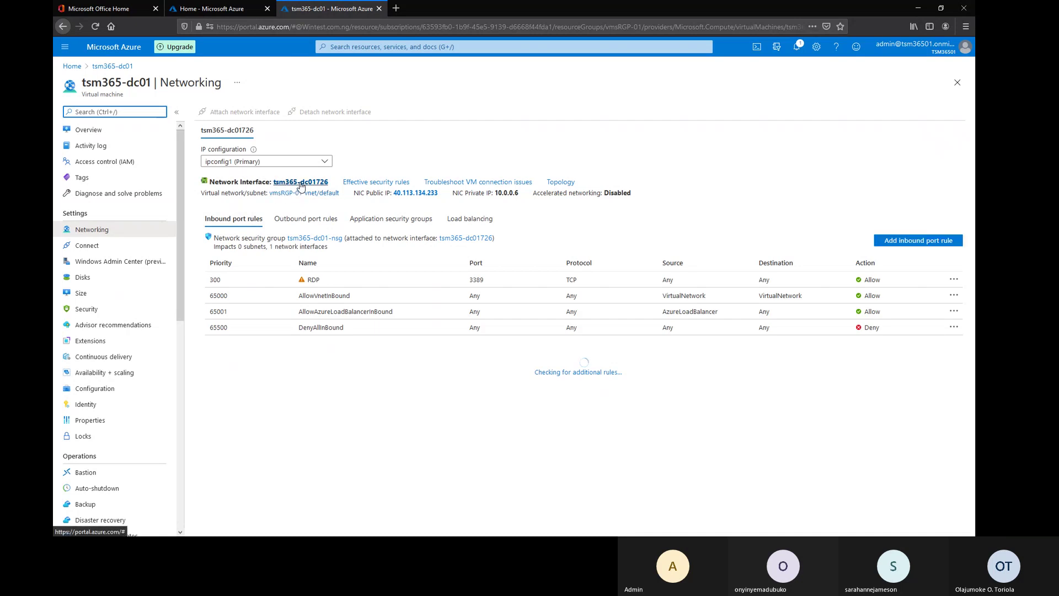
{"action": "left_click", "coordinate": [301, 182]}
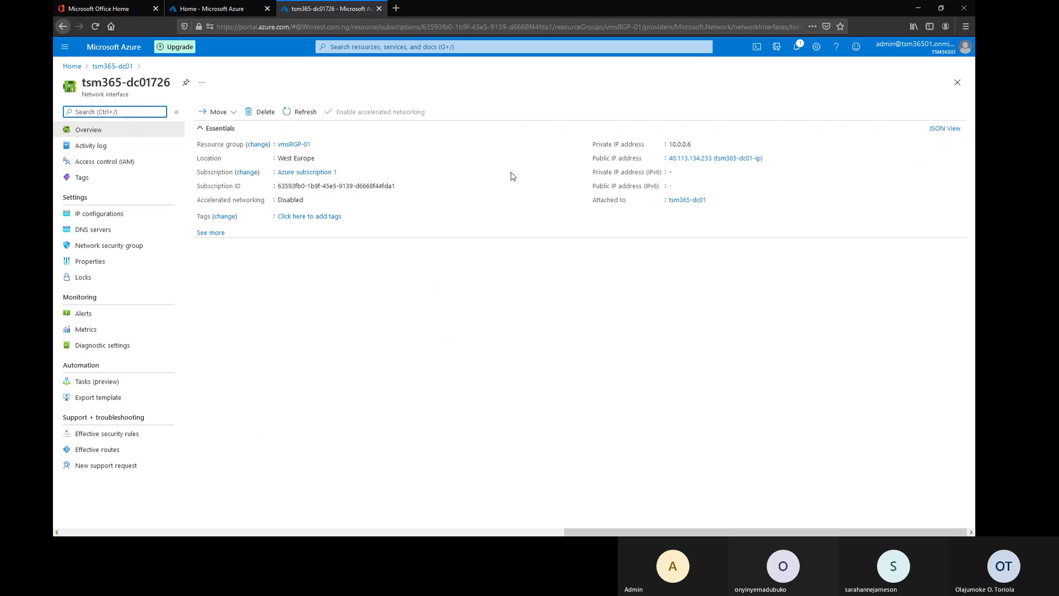
- Review ipconfig1 (static private IP 10.0.0.6, public IP 40.113.134.233), then return to IP configurations
{"action": "left_click", "coordinate": [110, 219]}
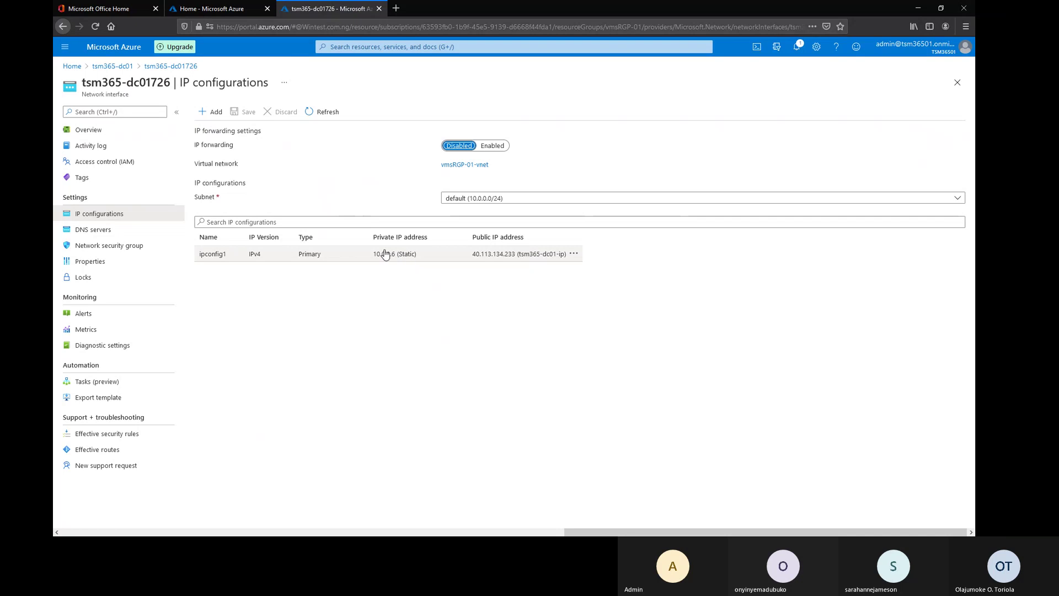
{"action": "left_click", "coordinate": [389, 255]}
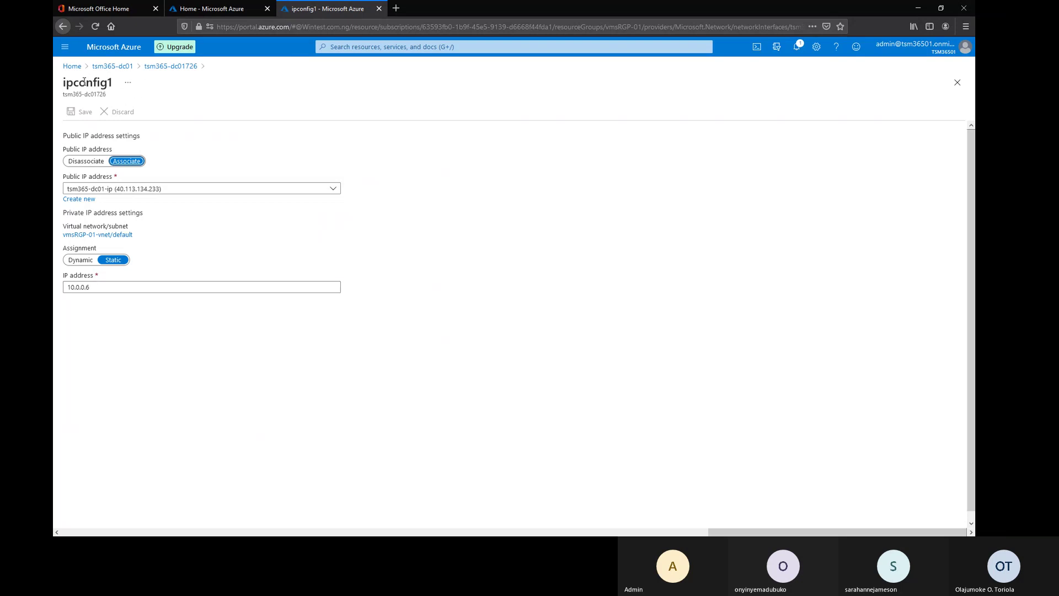
{"action": "left_click", "coordinate": [158, 70]}
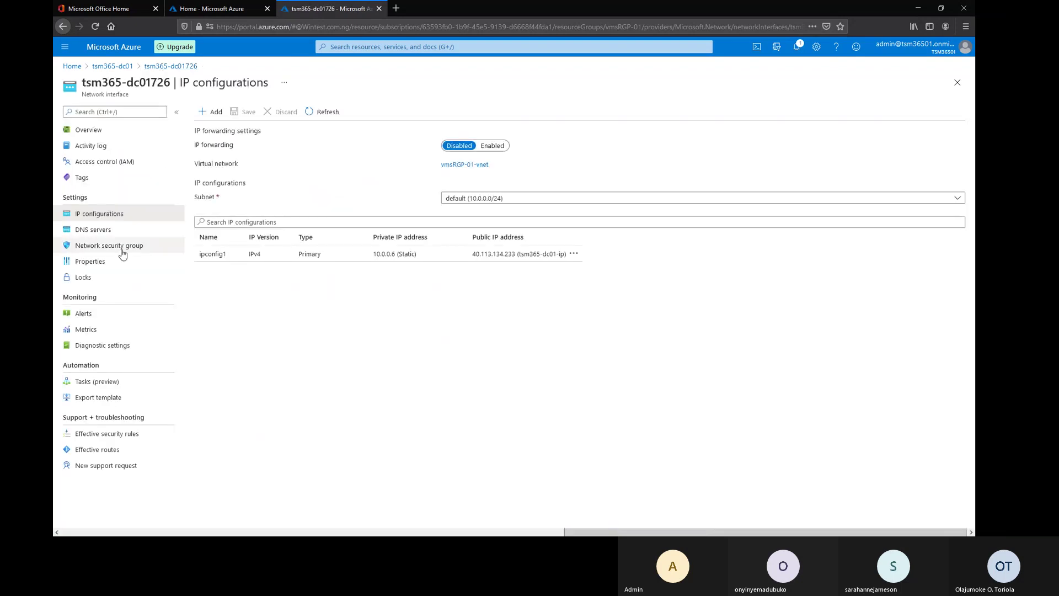
- Check the NIC's custom DNS server 10.0.0.6, then return to tsm365-dc01's inbound rules
{"action": "left_click", "coordinate": [103, 232]}
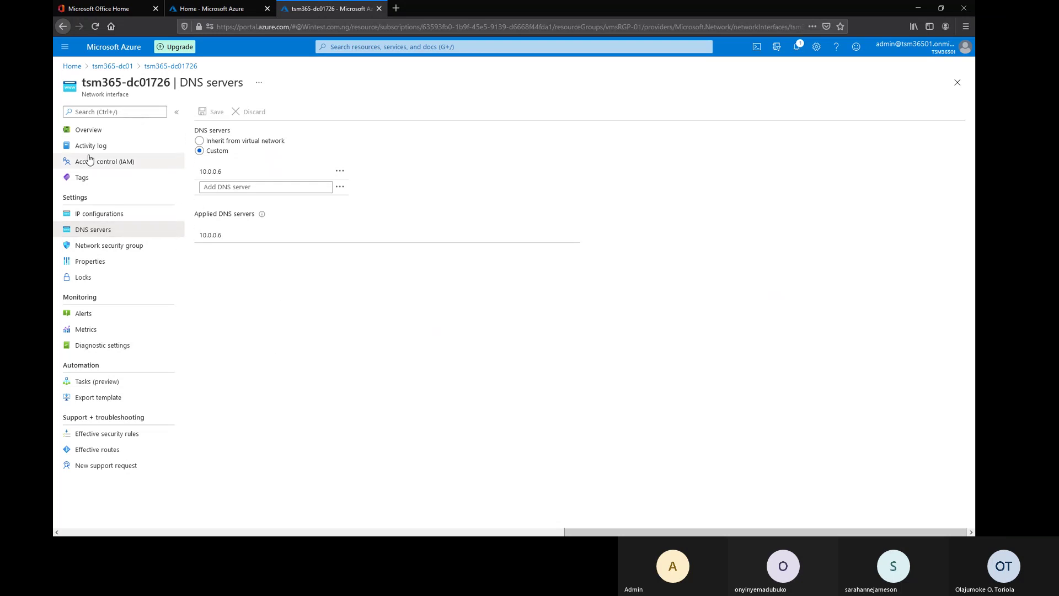
{"action": "left_click", "coordinate": [126, 72]}
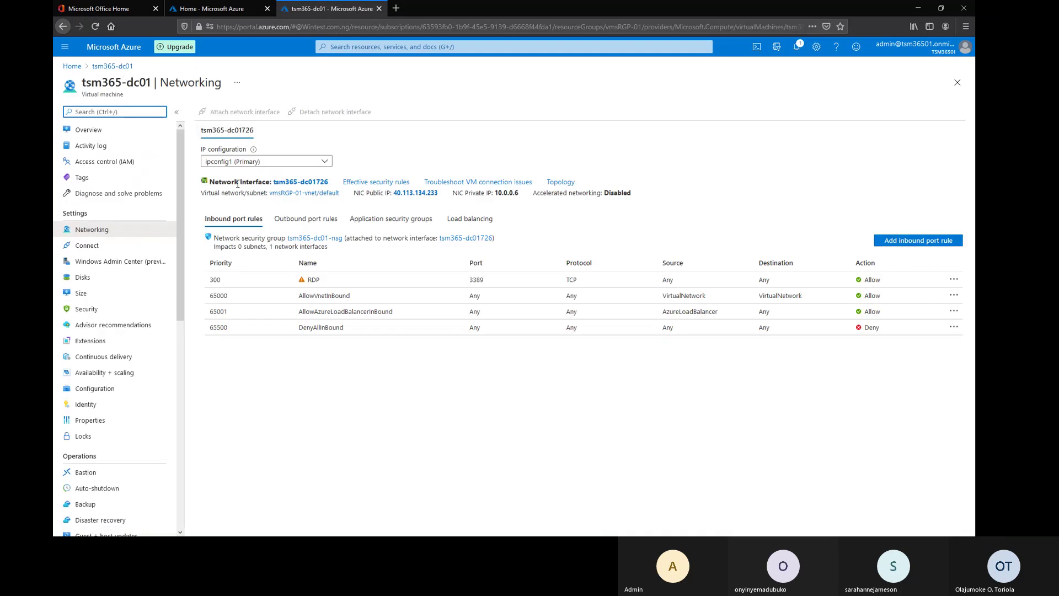
- Open the RDP connect option for tsm365-dc01, targeting 40.113.134.233 on port 3389
{"action": "left_click", "coordinate": [97, 67]}
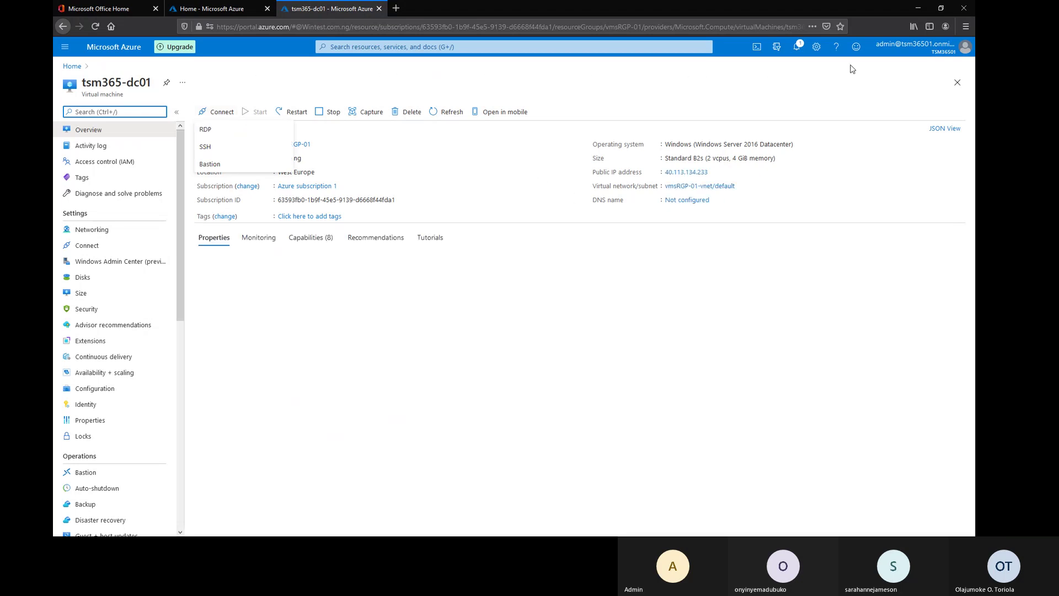
{"action": "left_click", "coordinate": [233, 113]}
{"action": "left_click", "coordinate": [210, 131]}
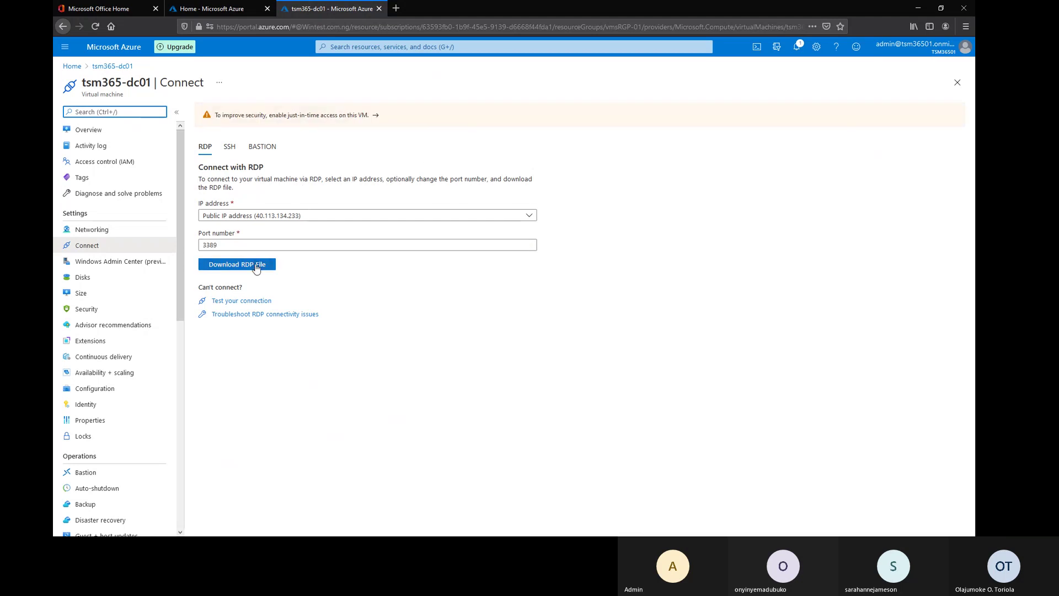
- Download and launch the tsm365-dc01 RDP file, accepting the unknown publisher warning
{"action": "left_click", "coordinate": [256, 265]}
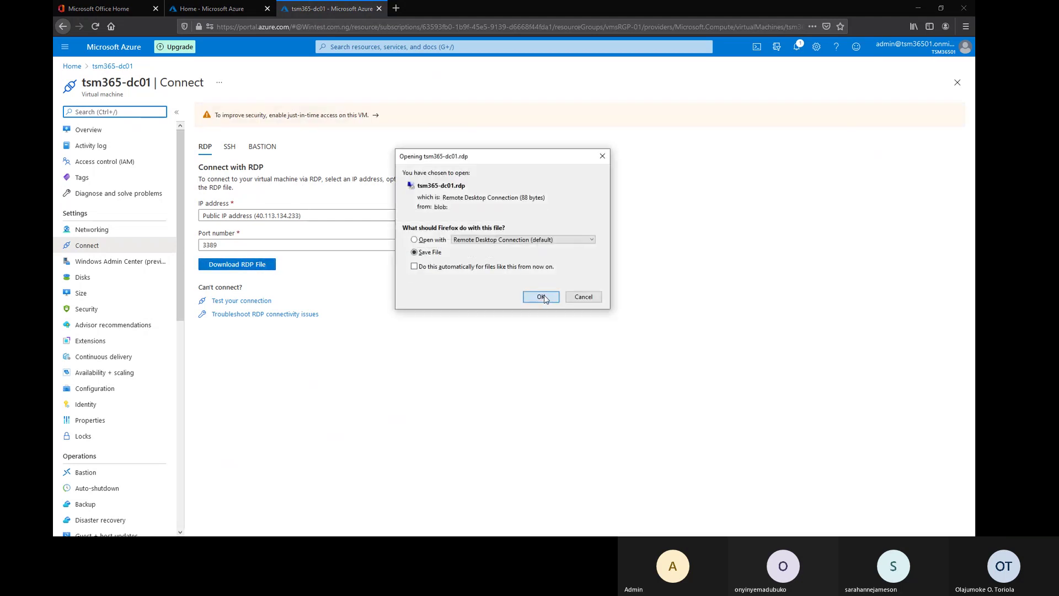
{"action": "left_click", "coordinate": [543, 295]}
{"action": "left_click", "coordinate": [899, 27]}
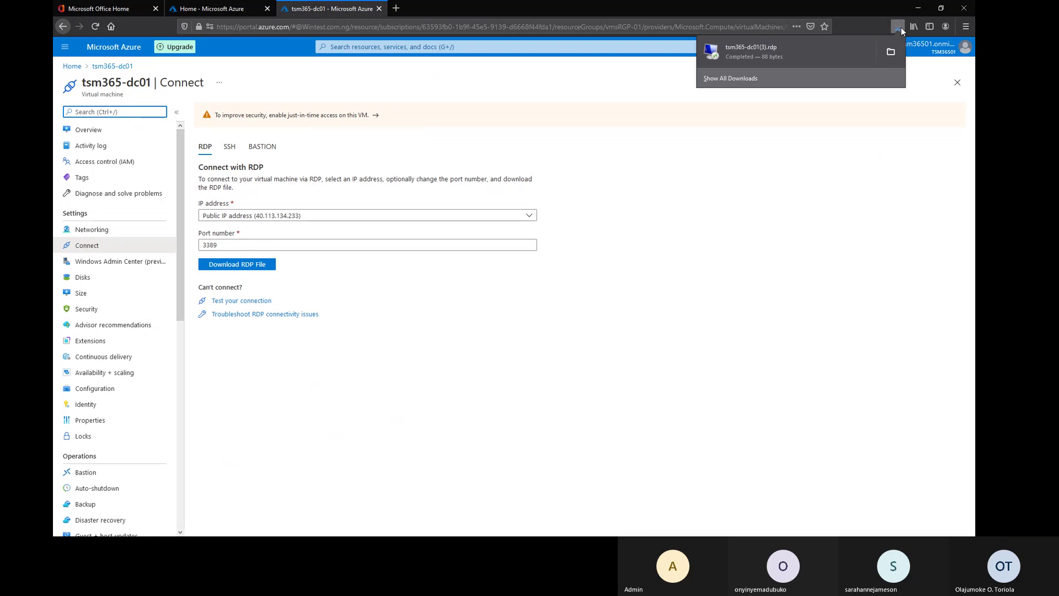
{"action": "left_click", "coordinate": [756, 45]}
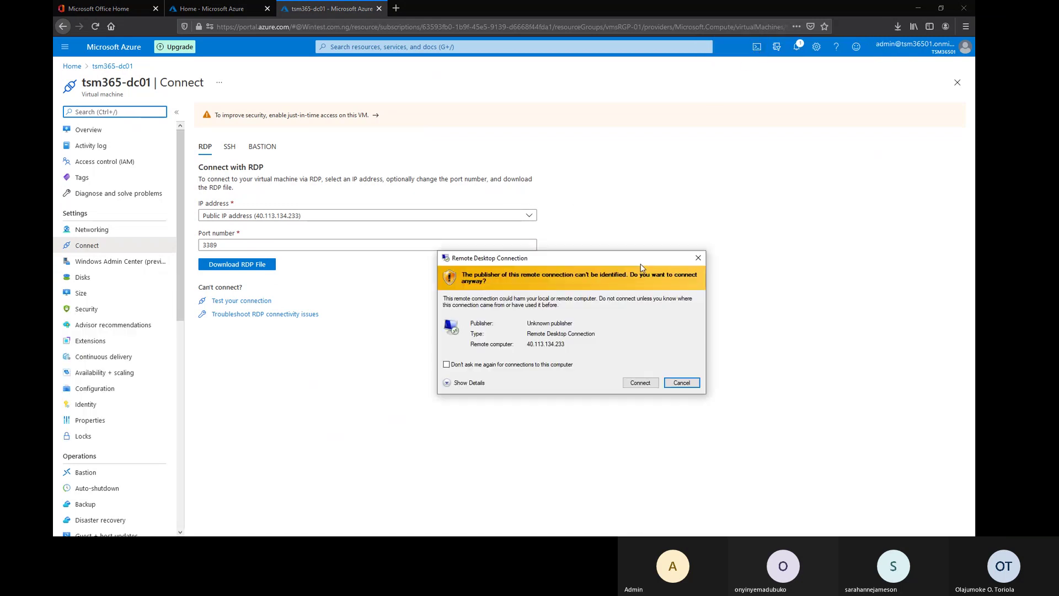
{"action": "left_click_drag", "start_coordinate": [640, 263], "coordinate": [593, 155]}
{"action": "left_click", "coordinate": [593, 274]}
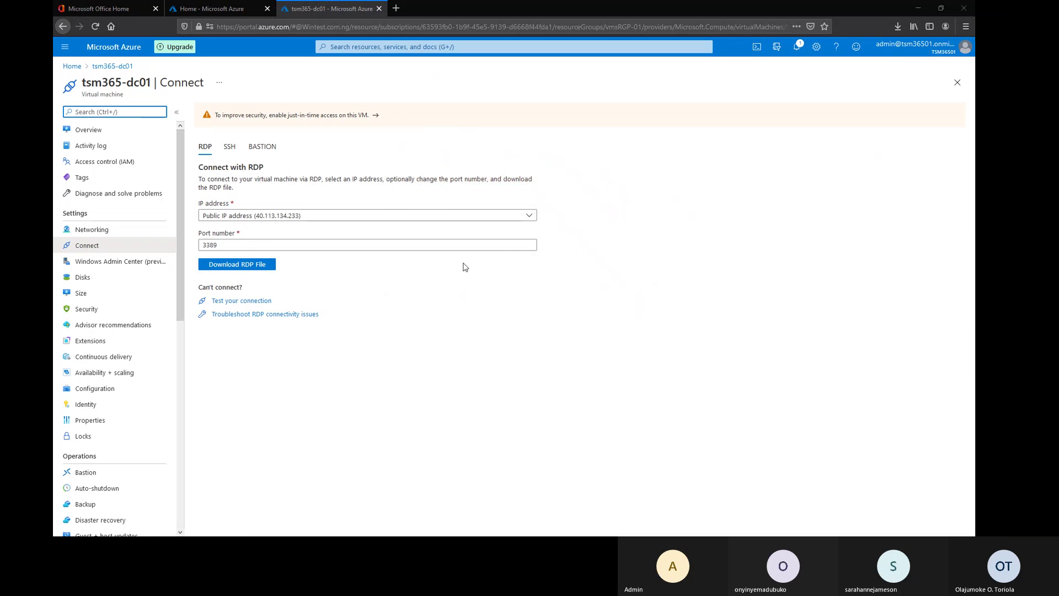
- Sign in to 40.113.134.233 with a different account's username and password
{"action": "left_click_drag", "start_coordinate": [377, 249], "coordinate": [543, 160]}
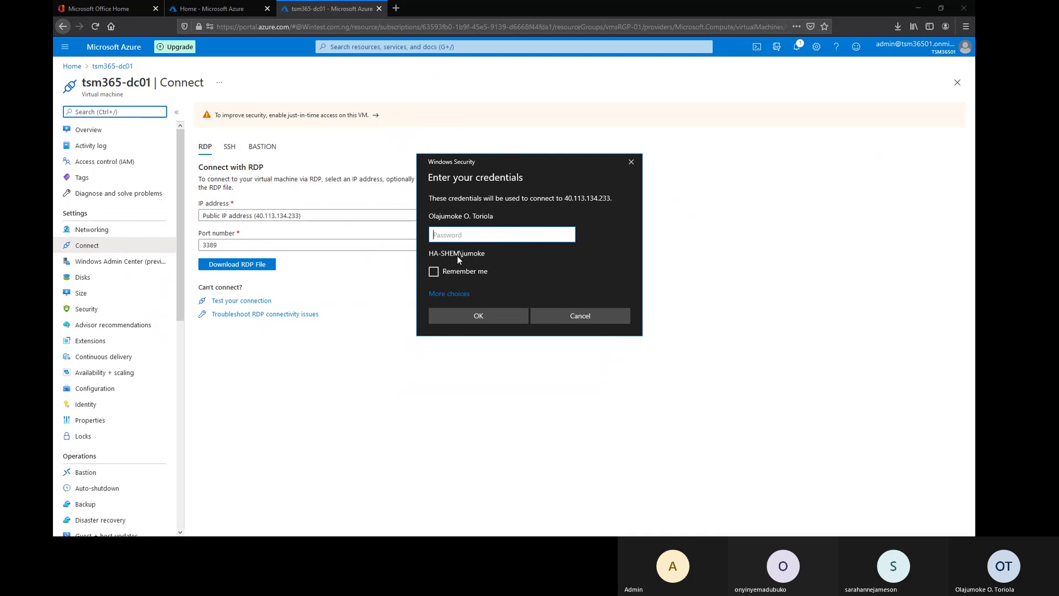
{"action": "left_click", "coordinate": [460, 292]}
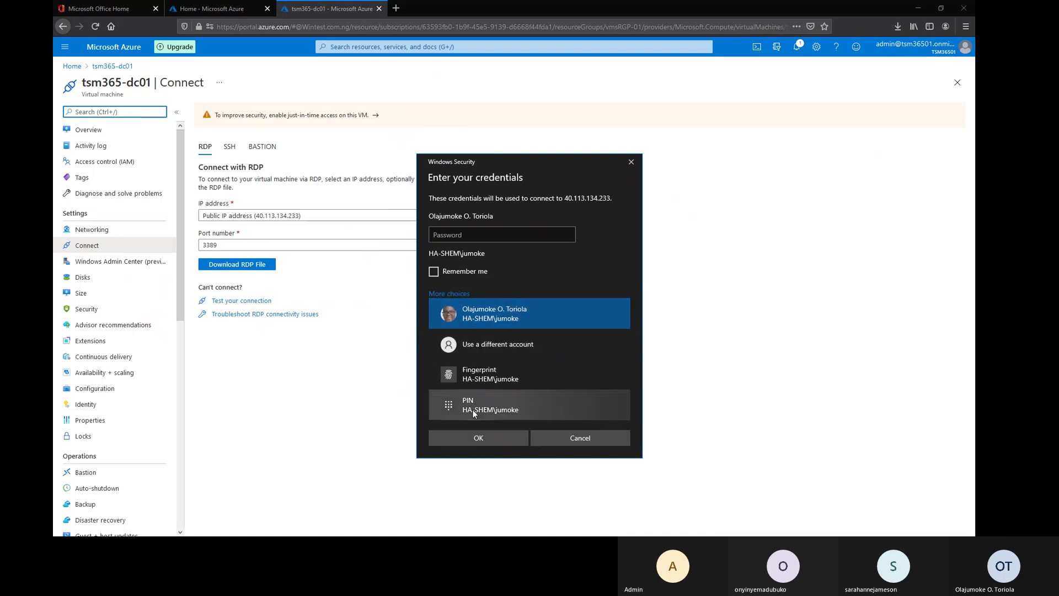
{"action": "left_click", "coordinate": [479, 342]}
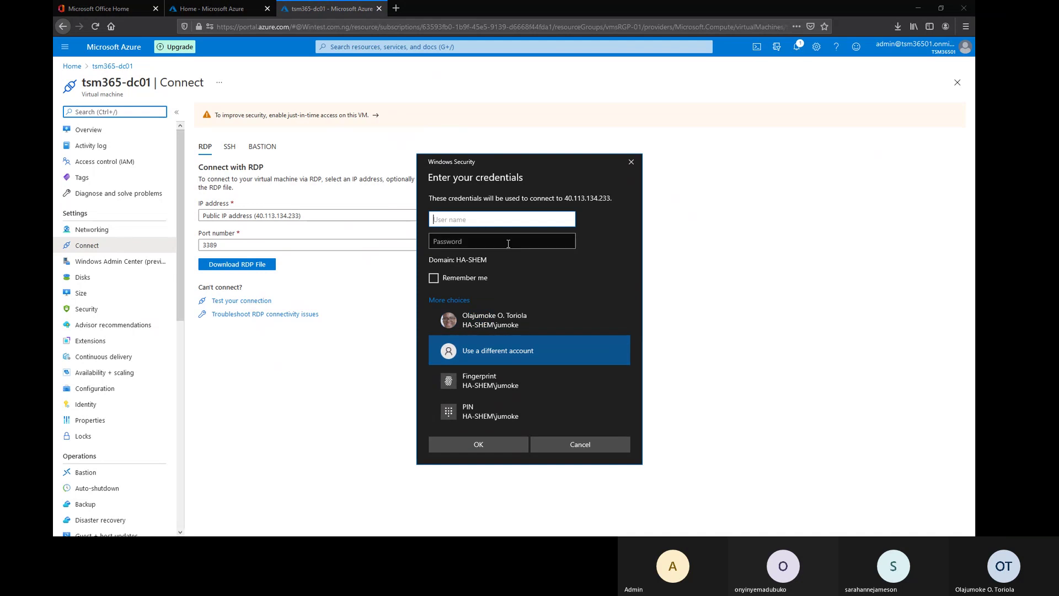
{"action": "type", "text": "tsm365admin"}
{"action": "left_click", "coordinate": [507, 243]}
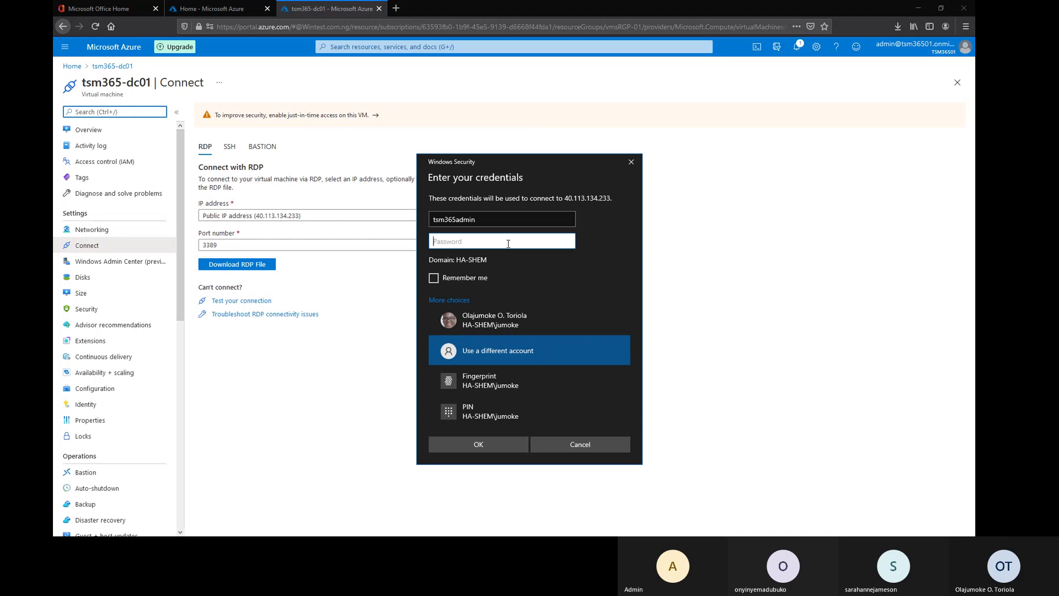
{"action": "type", "text": "•"}
{"action": "key", "text": "Return"}
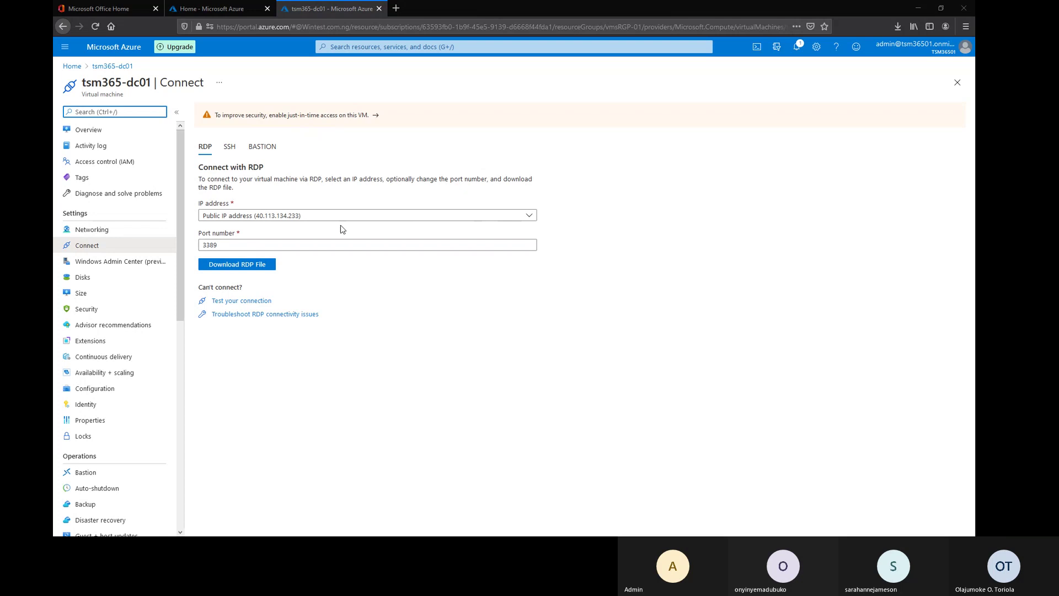
- Accept the server certificate and maximize the Remote Desktop session showing the Server Manager dashboard
{"action": "left_click_drag", "start_coordinate": [677, 152], "coordinate": [673, 95]}
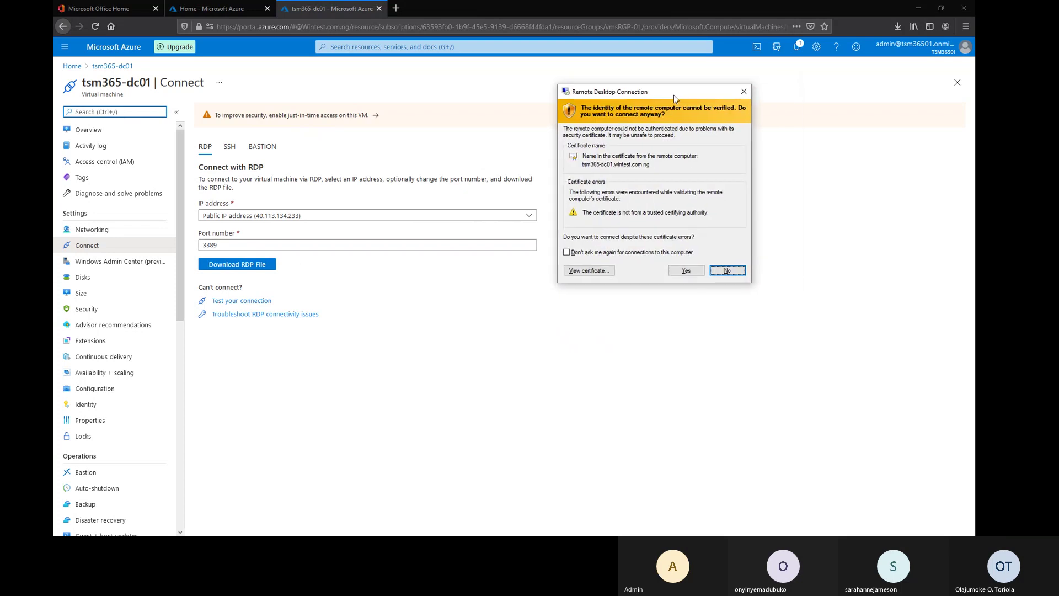
{"action": "left_click", "coordinate": [682, 273]}
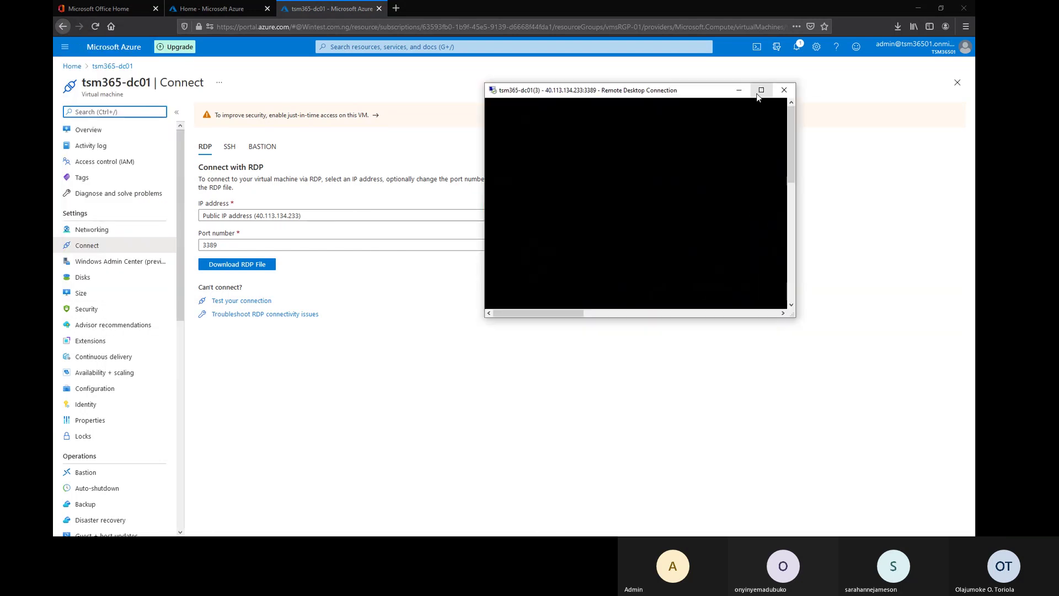
{"action": "left_click", "coordinate": [760, 89]}
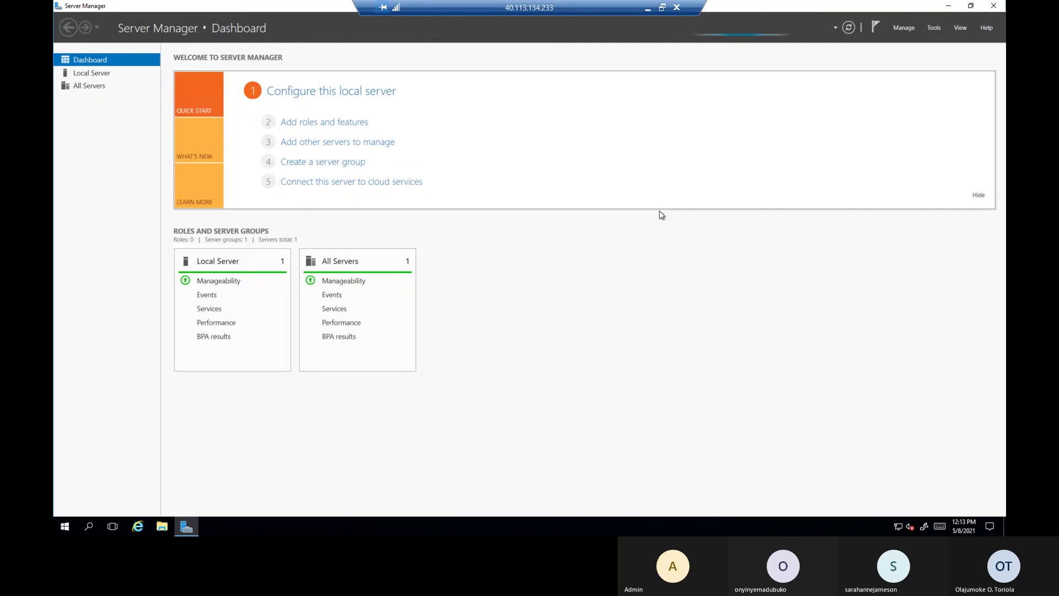
- View Local Server properties for tsm365-dc01 in wintest.com.ng, then open the Tools menu
{"action": "left_click", "coordinate": [337, 91]}
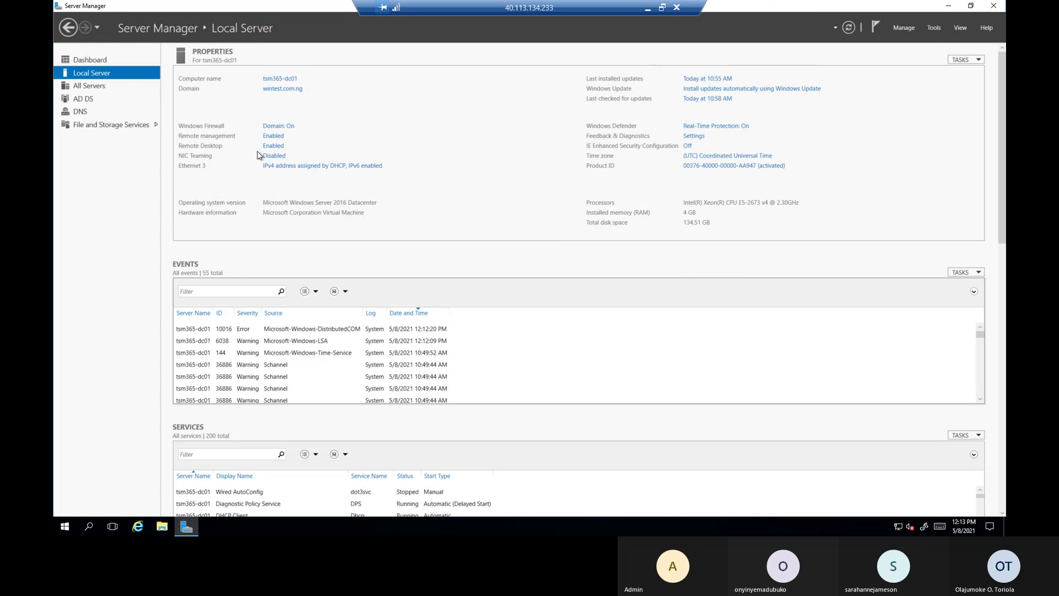
{"action": "left_click", "coordinate": [934, 28]}
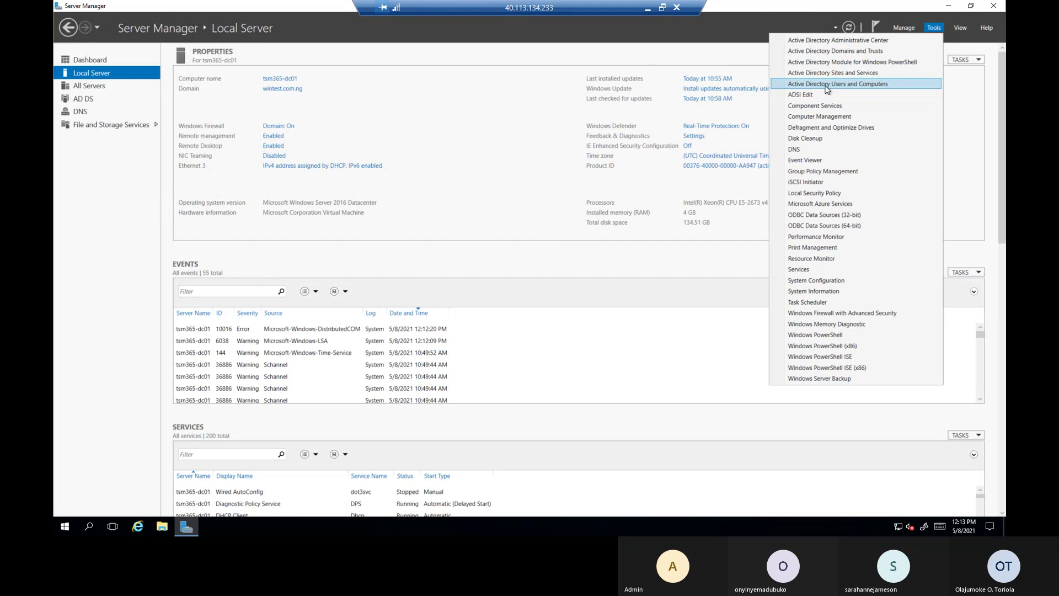
- Open Active Directory Users and Computers and show the wintest.com.ng Users container
{"action": "left_click", "coordinate": [825, 85]}
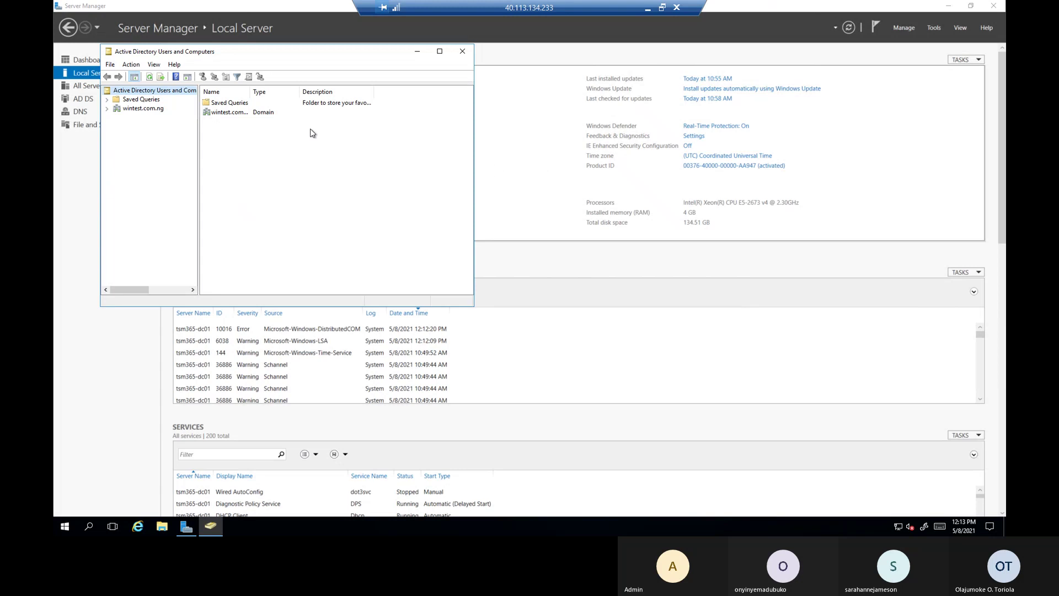
{"action": "left_click", "coordinate": [107, 109]}
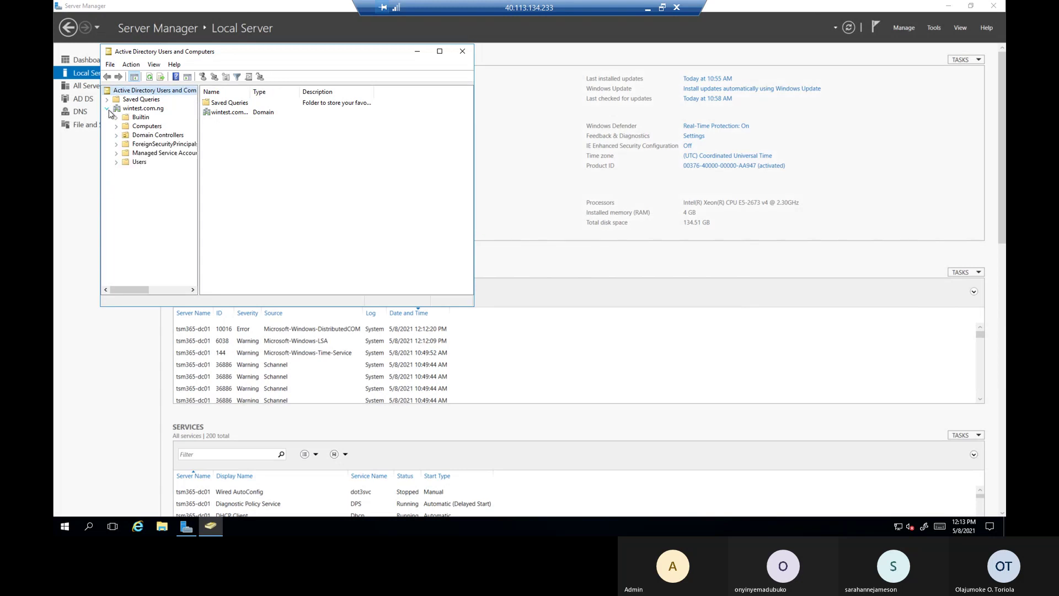
{"action": "left_click", "coordinate": [144, 110]}
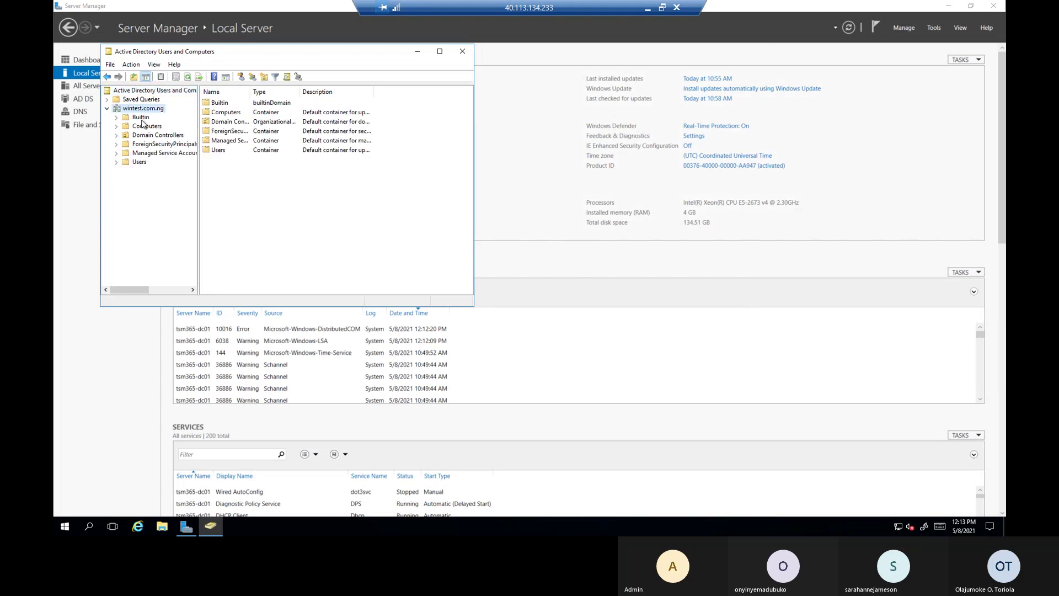
{"action": "left_click", "coordinate": [129, 164]}
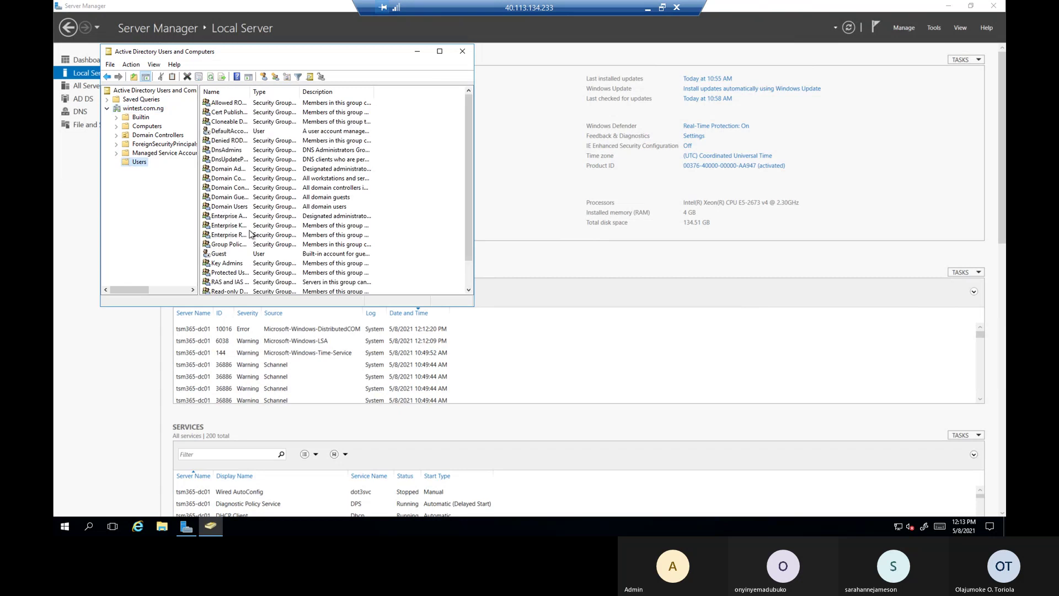
- Maximize the window, select the built-in Administrator account, then restore the window size
{"action": "left_click", "coordinate": [439, 51]}
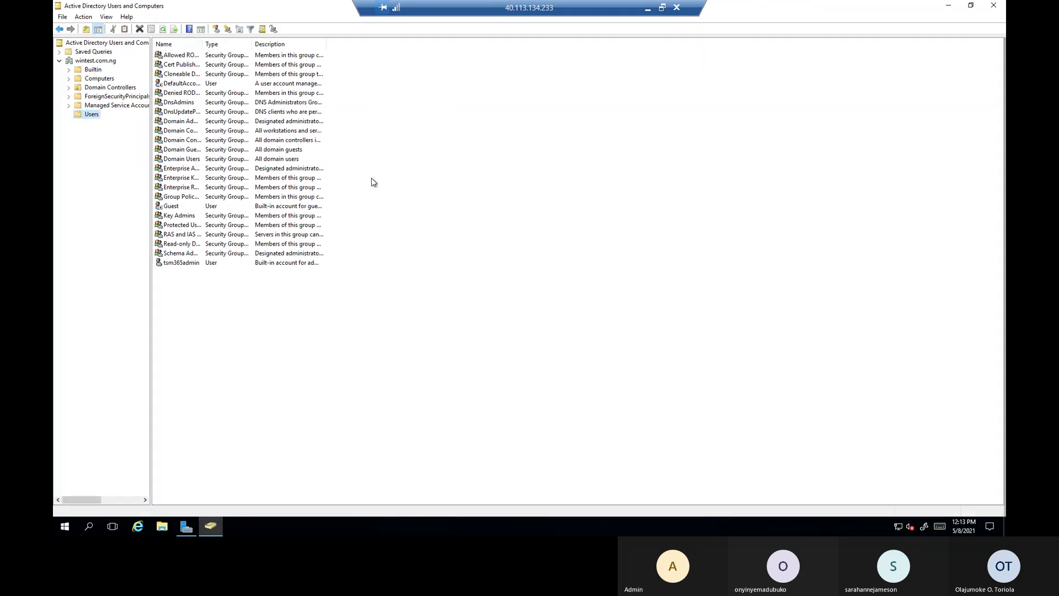
{"action": "left_click", "coordinate": [194, 264]}
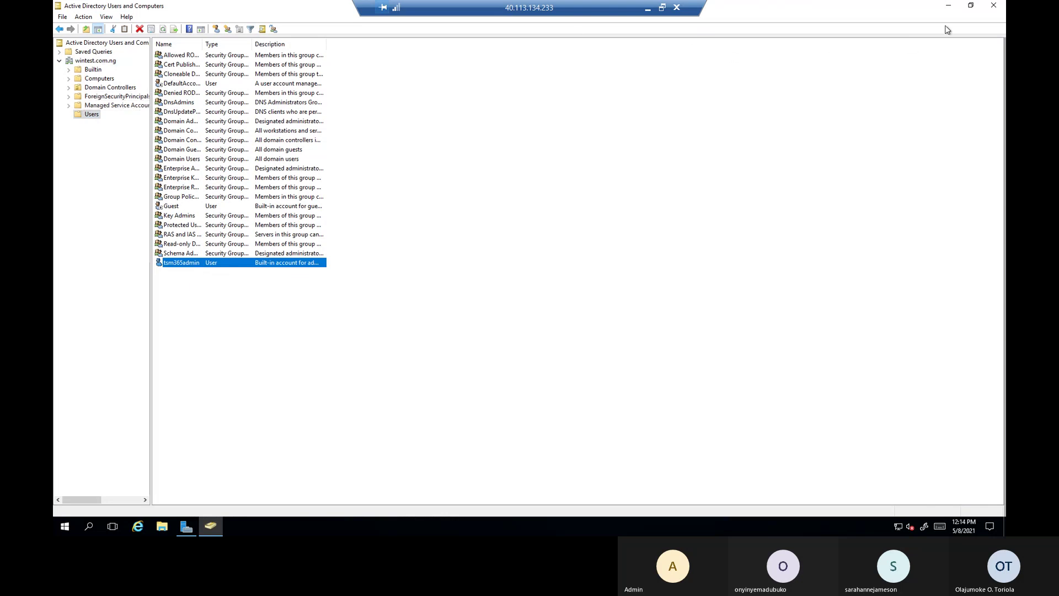
{"action": "left_click", "coordinate": [970, 5]}
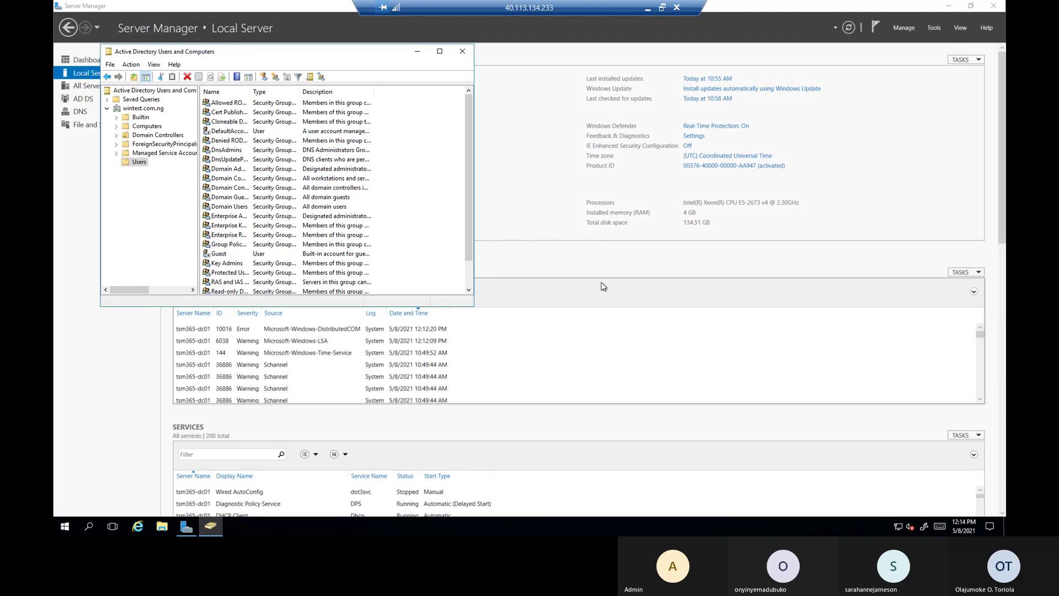
- Open DNS Manager for tsm365-dc01, view the wintest.com.ng zone records, then the empty Reverse Lookup Zones
{"action": "left_click", "coordinate": [932, 29]}
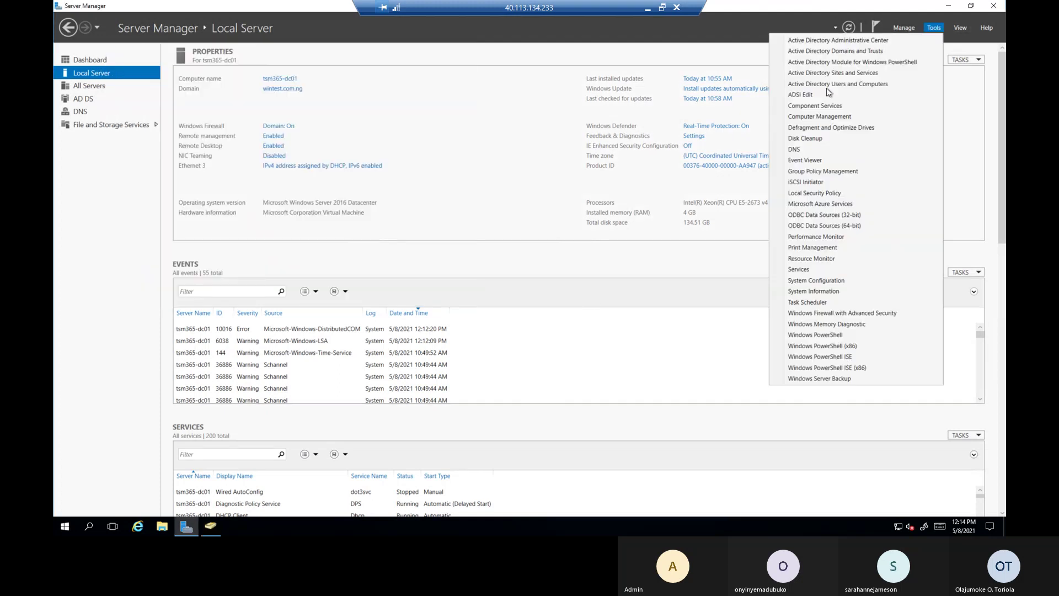
{"action": "left_click", "coordinate": [794, 149]}
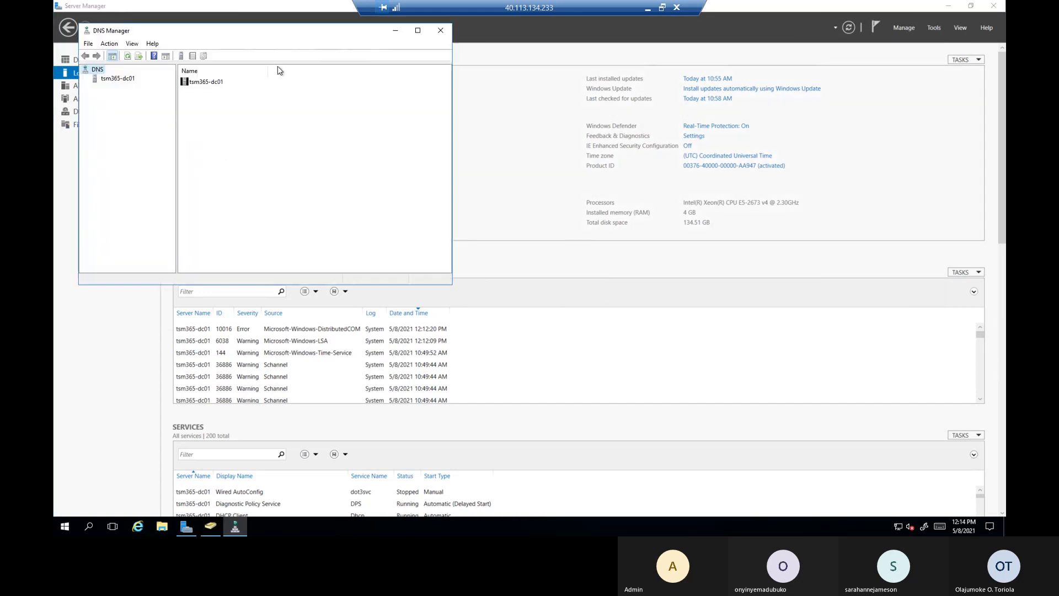
{"action": "left_click_drag", "start_coordinate": [290, 32], "coordinate": [408, 62]}
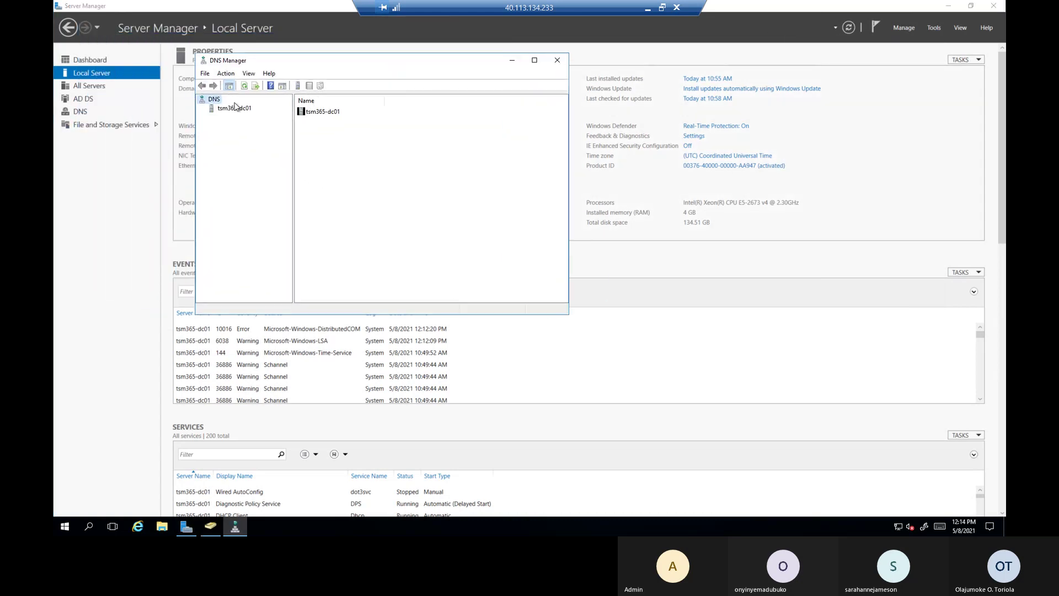
{"action": "left_click", "coordinate": [203, 109]}
{"action": "left_click", "coordinate": [220, 117]}
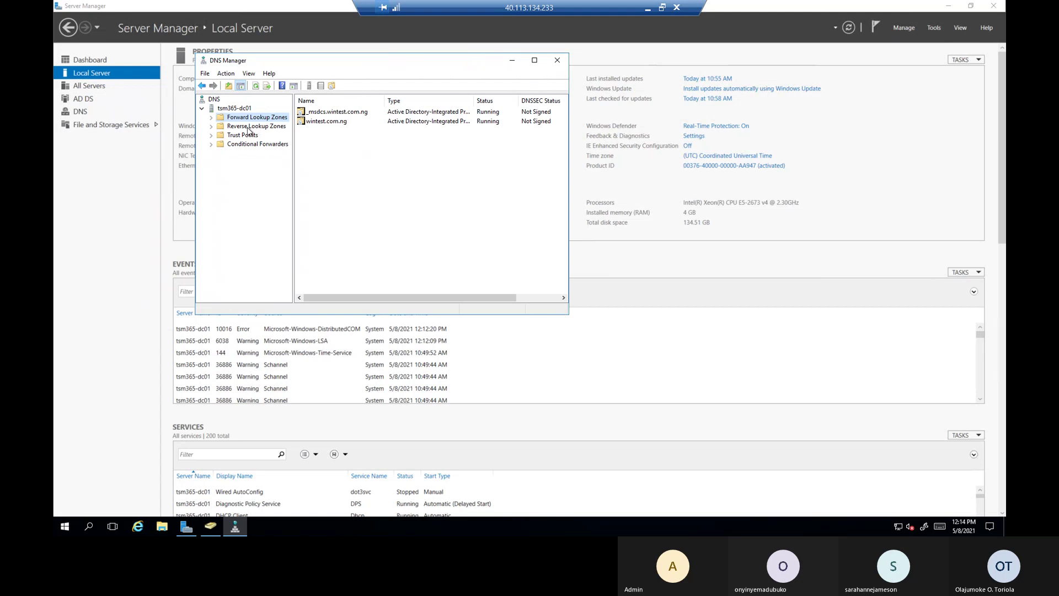
{"action": "left_click", "coordinate": [211, 118]}
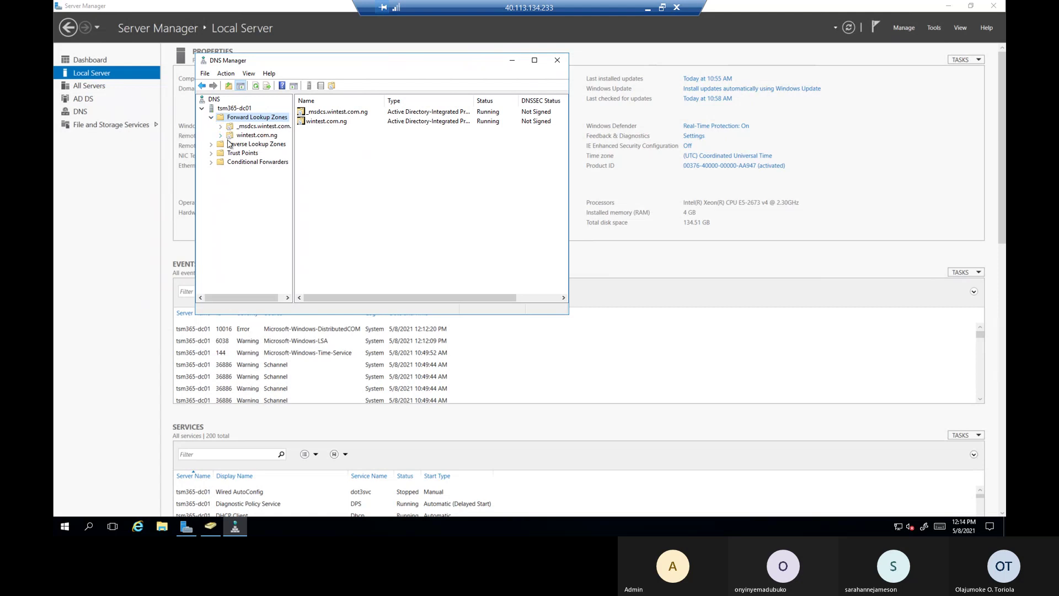
{"action": "left_click", "coordinate": [249, 137]}
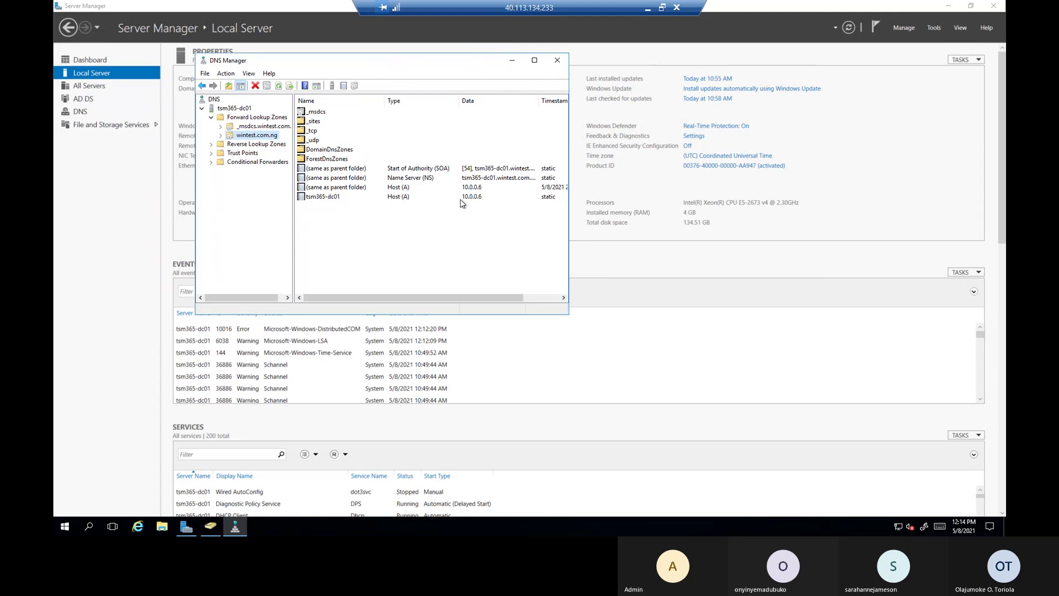
{"action": "left_click", "coordinate": [216, 146]}
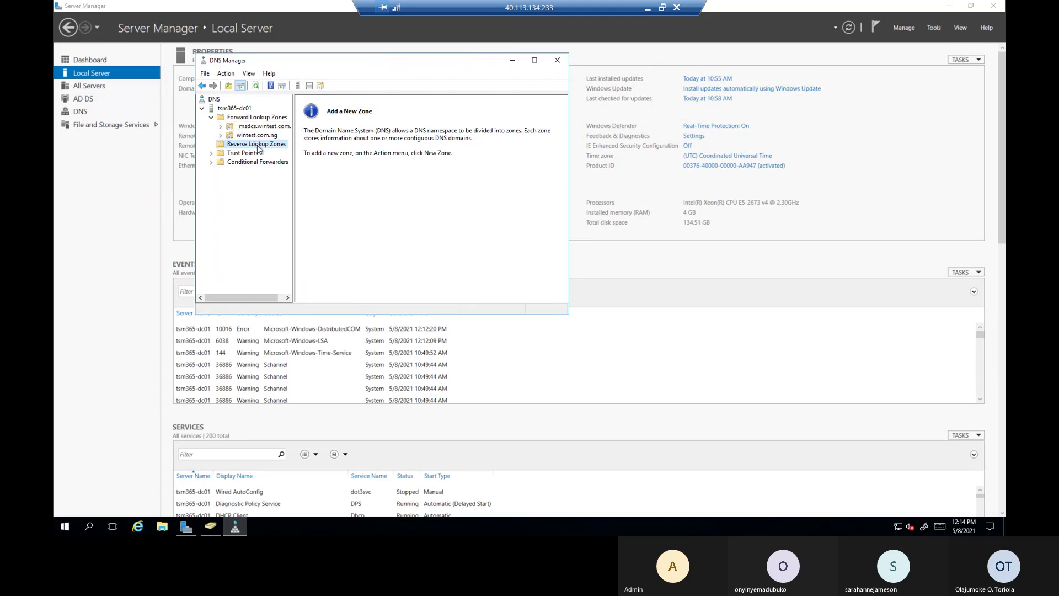
- Create an AD-integrated primary IPv4 reverse zone for network 10.0.0 with secure-only dynamic updates
{"action": "right_click", "coordinate": [258, 147]}
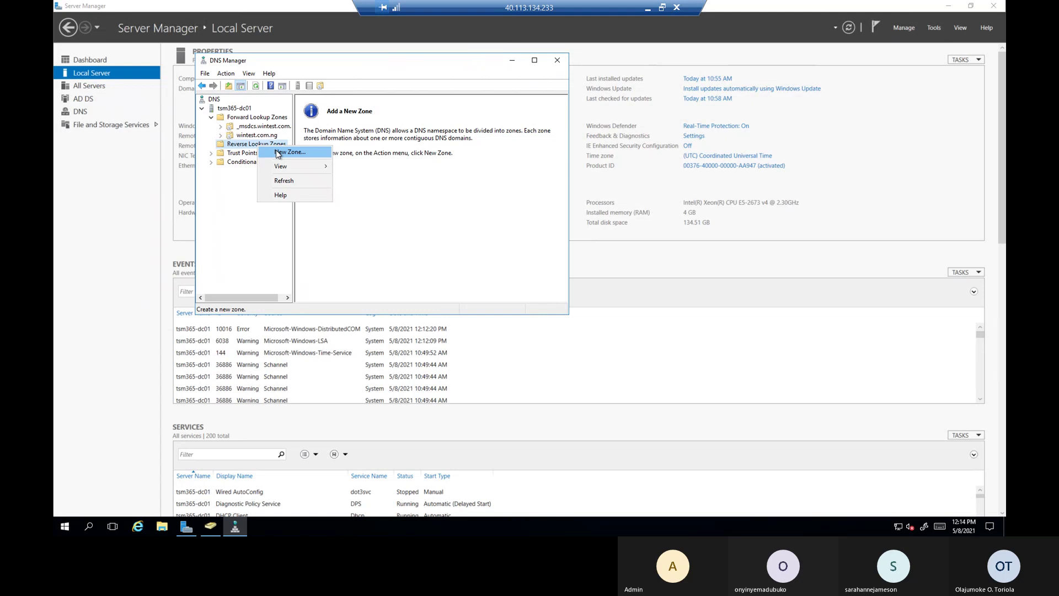
{"action": "left_click", "coordinate": [289, 152]}
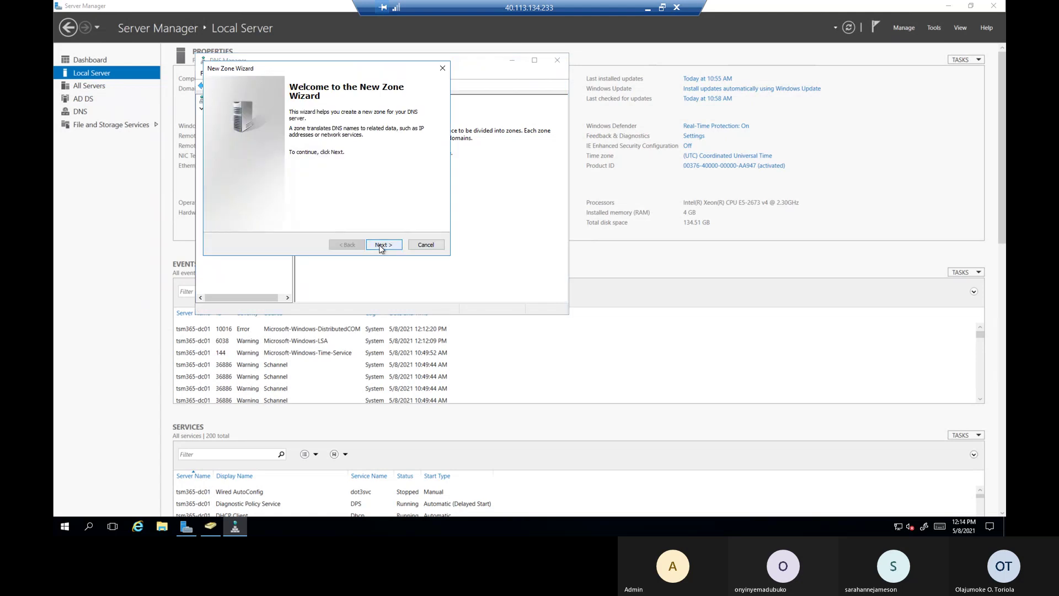
{"action": "left_click", "coordinate": [379, 246]}
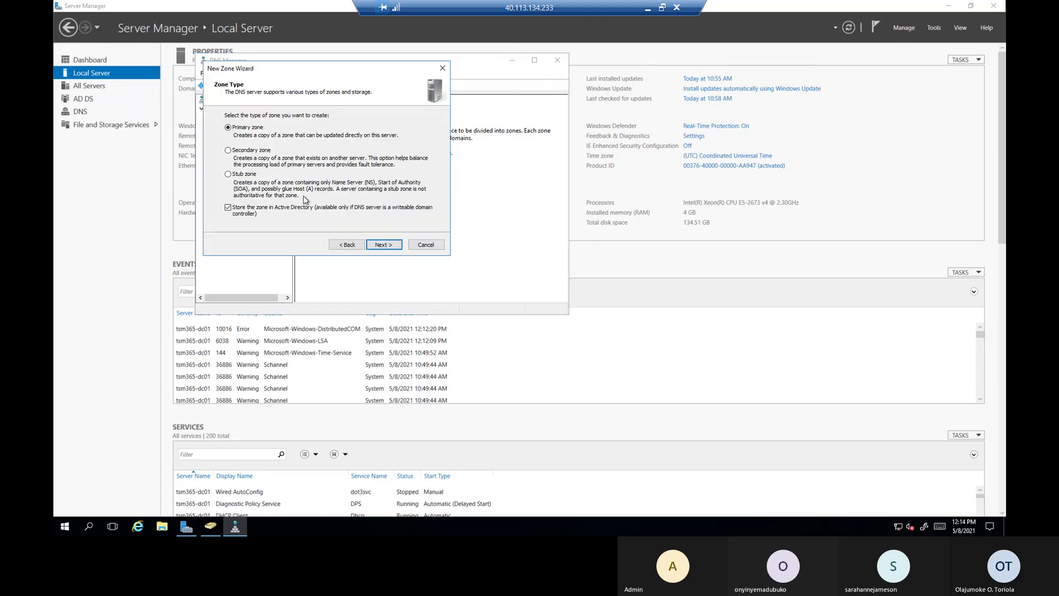
{"action": "left_click", "coordinate": [384, 246]}
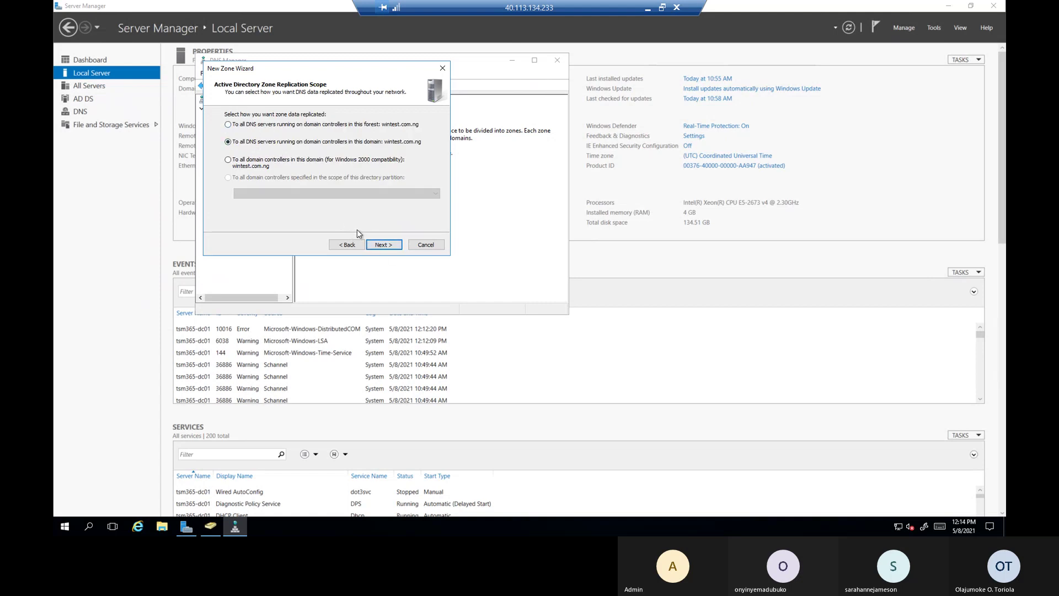
{"action": "left_click", "coordinate": [371, 245]}
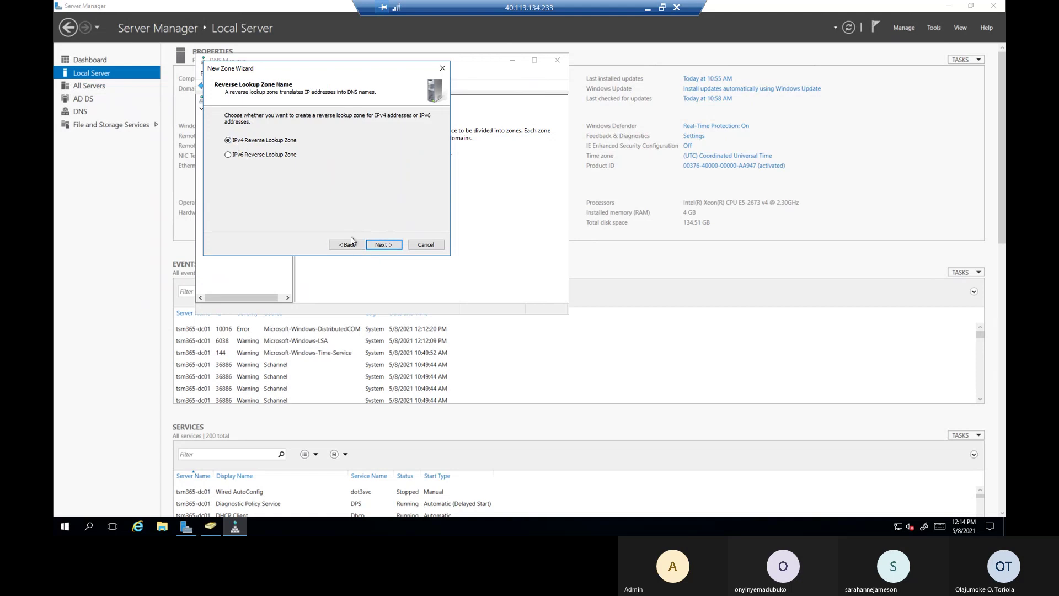
{"action": "left_click", "coordinate": [382, 246]}
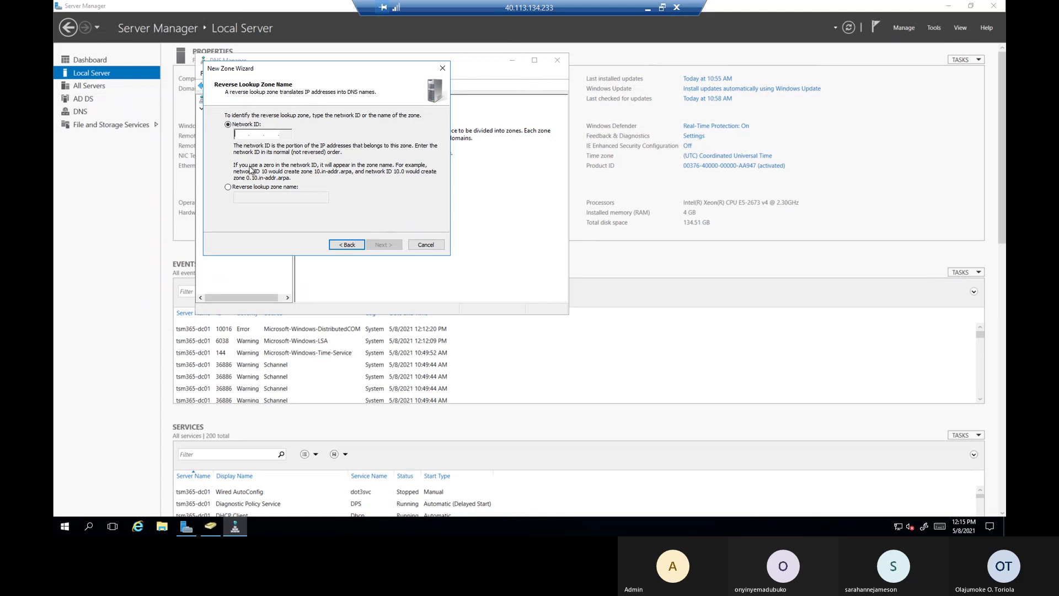
{"action": "type", "text": "10.10."}
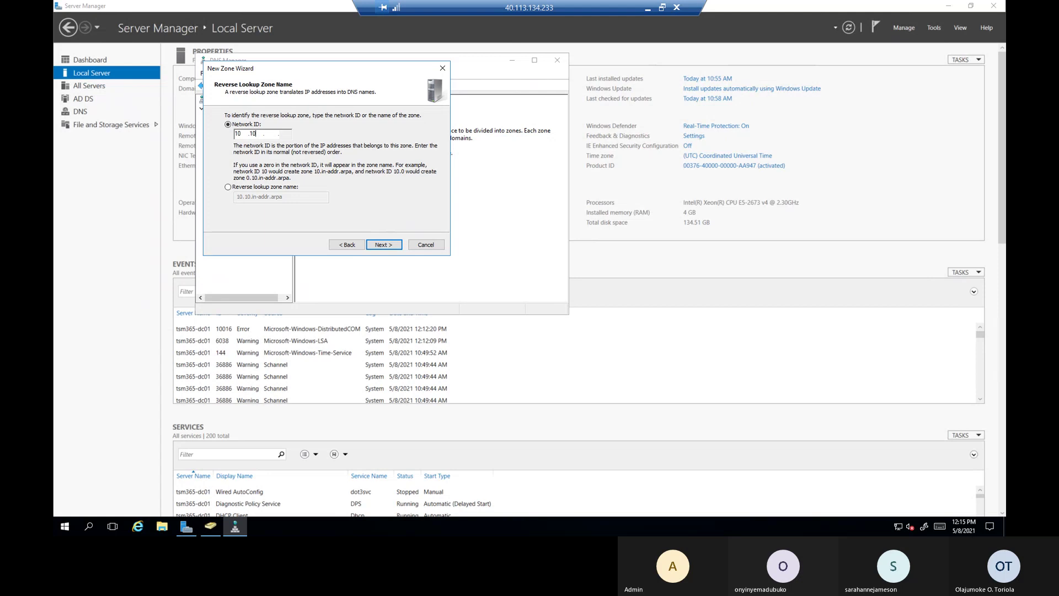
{"action": "type", "text": "0"}
{"action": "key", "text": "BackSpace"}
{"action": "key", "text": "BackSpace"}
{"action": "key", "text": "BackSpace"}
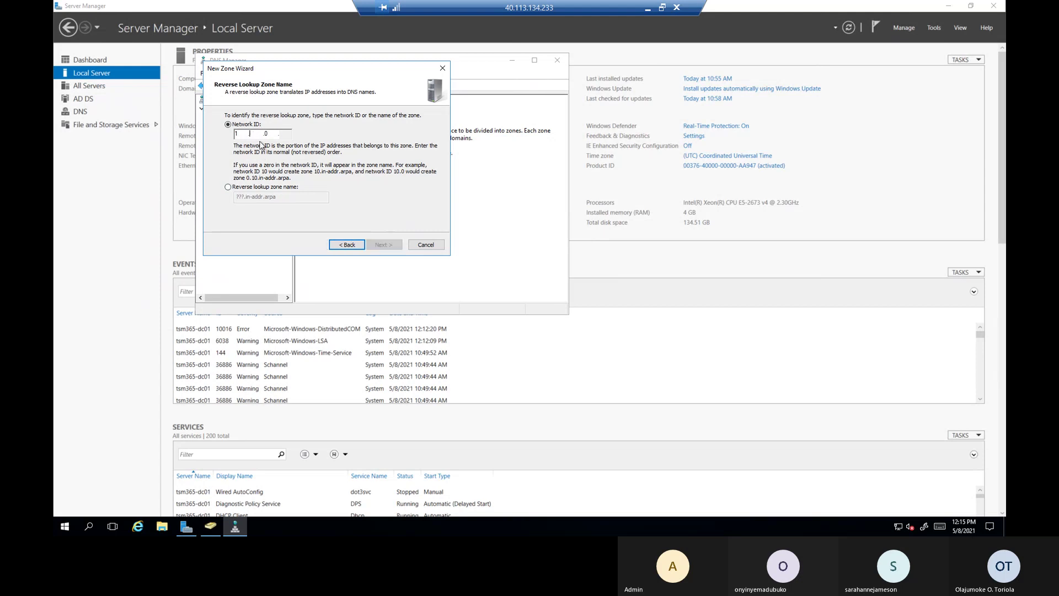
{"action": "type", "text": "10.0 ."}
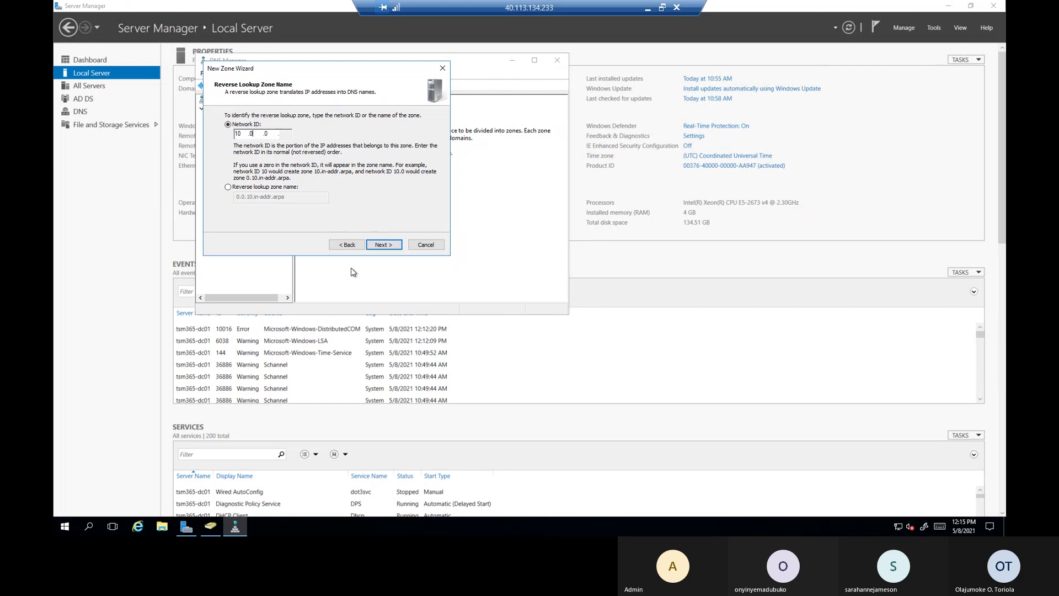
{"action": "left_click", "coordinate": [382, 247]}
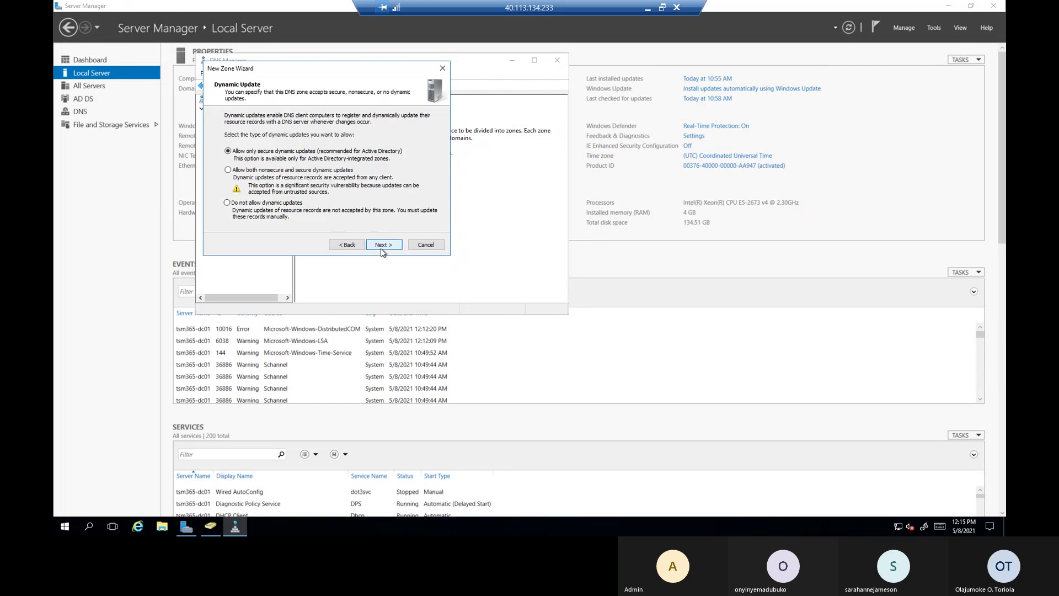
{"action": "left_click", "coordinate": [381, 247]}
{"action": "left_click", "coordinate": [380, 247]}
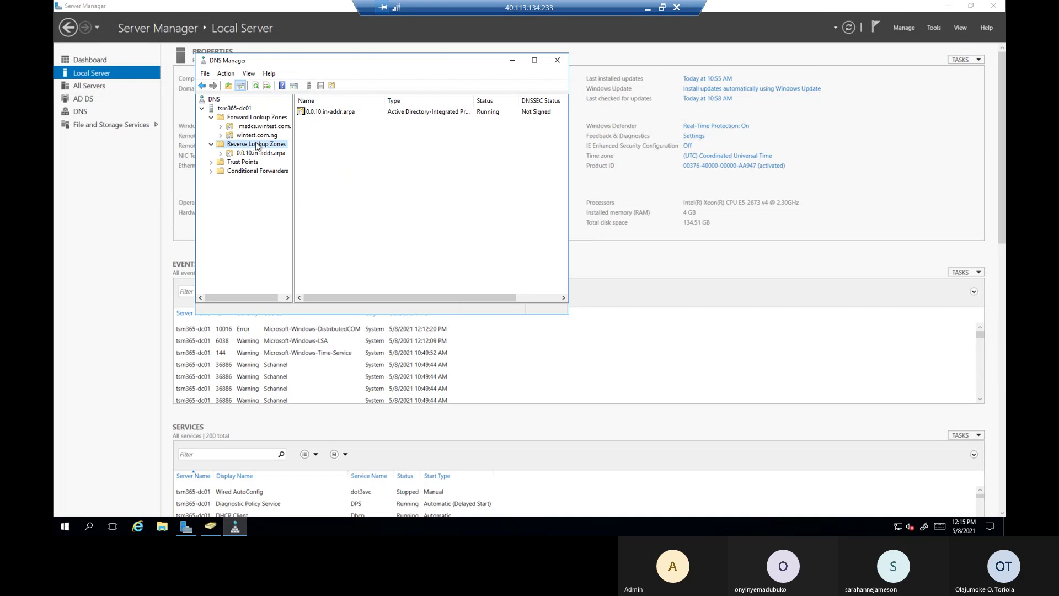
- Review the tsm365-dc01 host record, then the SOA and NS records of 0.0.10.in-addr.arpa
{"action": "left_click", "coordinate": [255, 136]}
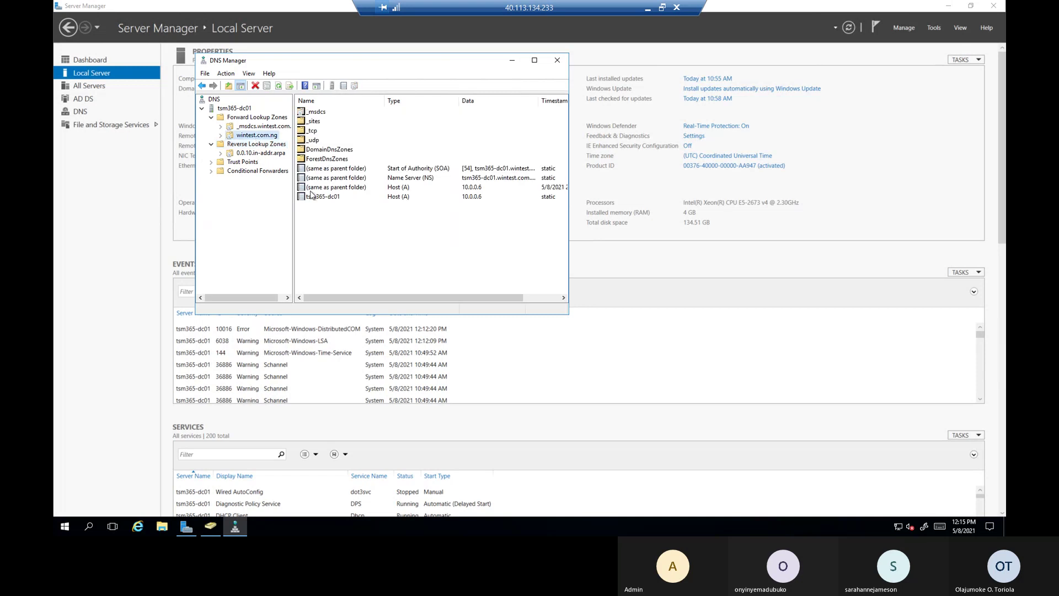
{"action": "left_click", "coordinate": [318, 198]}
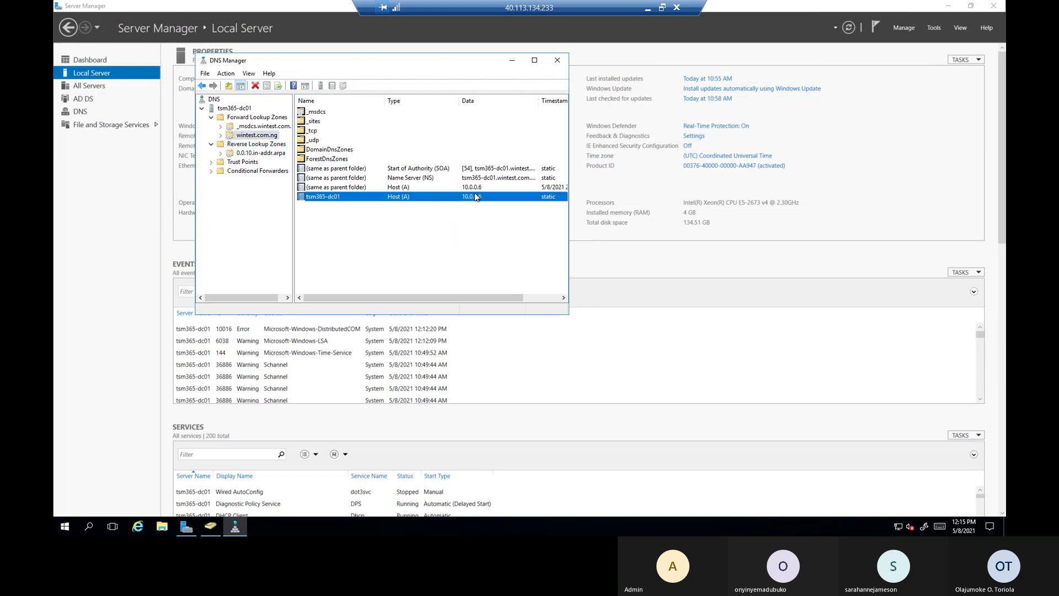
{"action": "left_click", "coordinate": [255, 153]}
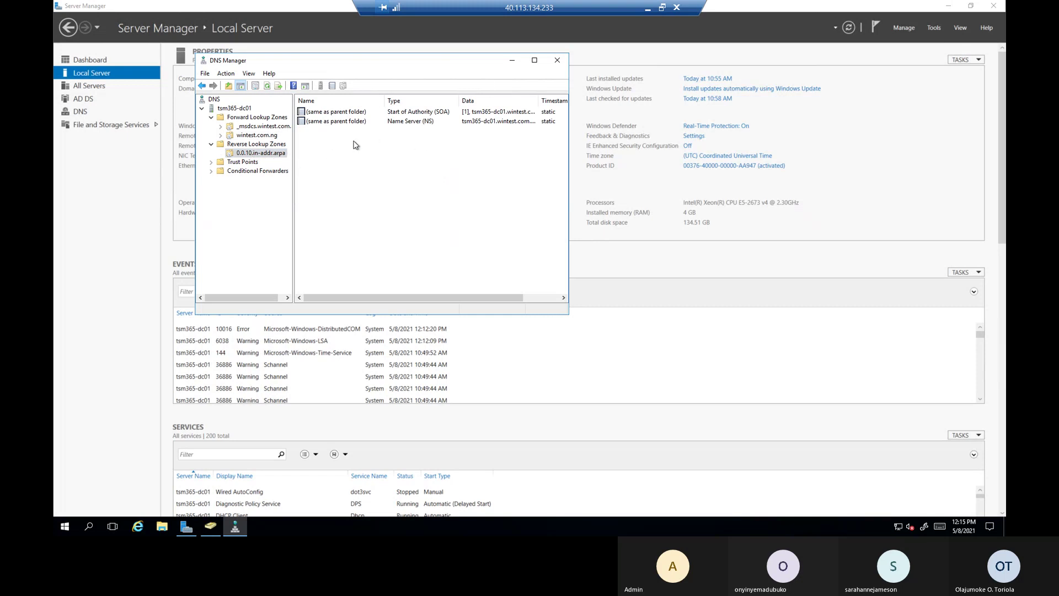
- Maximize DNS Manager, widen the zone tree pane, and bring Active Directory Users and Computers forward
{"action": "left_click", "coordinate": [535, 60]}
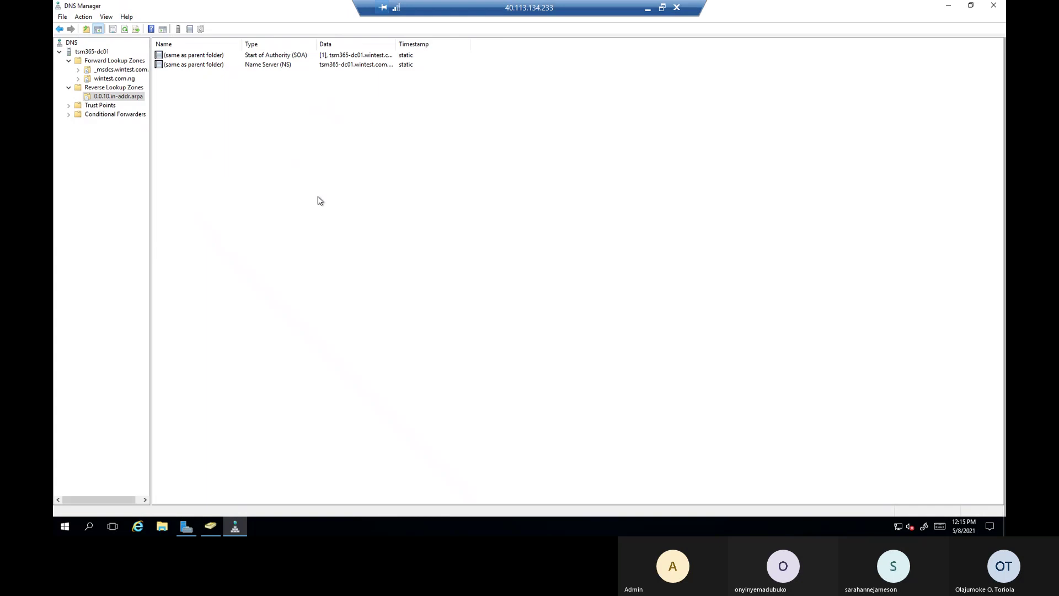
{"action": "left_click_drag", "start_coordinate": [151, 169], "coordinate": [189, 180]}
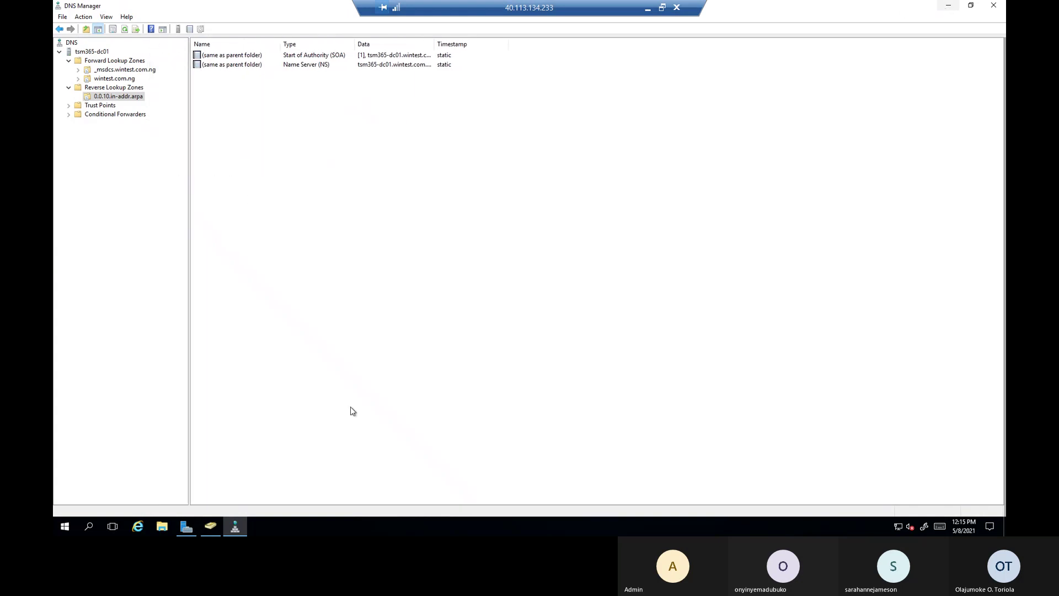
{"action": "left_click", "coordinate": [210, 526]}
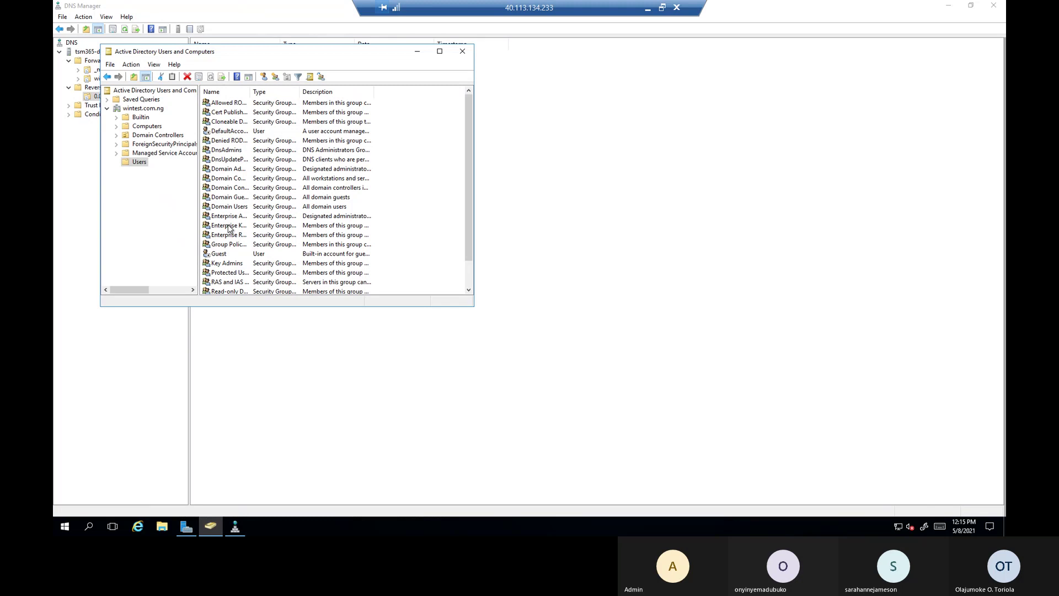
- Create an organizational unit named 'Information Technology' directly under wintest.com.ng
{"action": "right_click", "coordinate": [147, 109]}
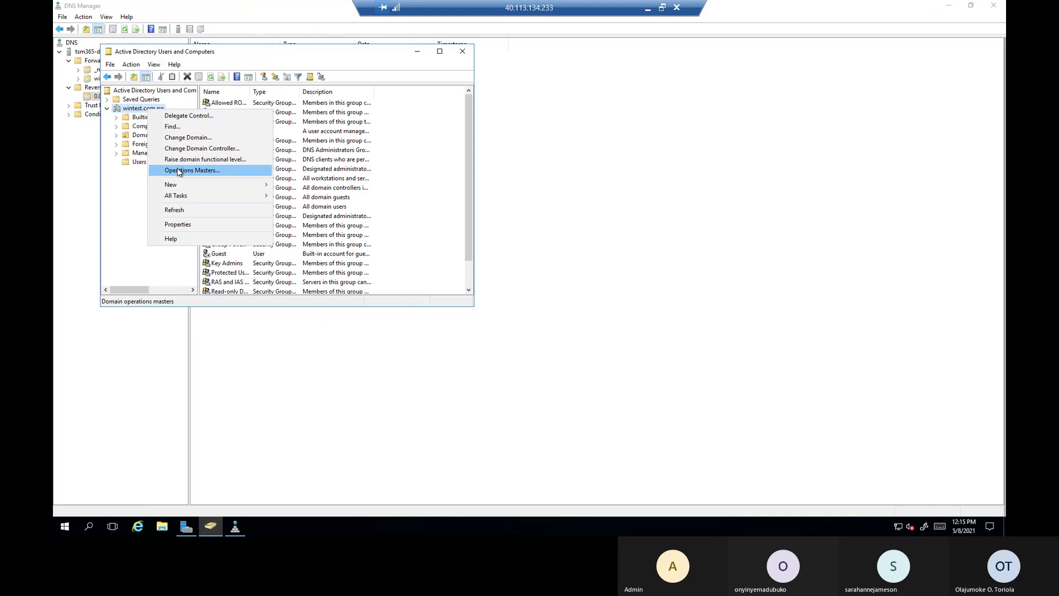
{"action": "mouse_move", "coordinate": [187, 189]}
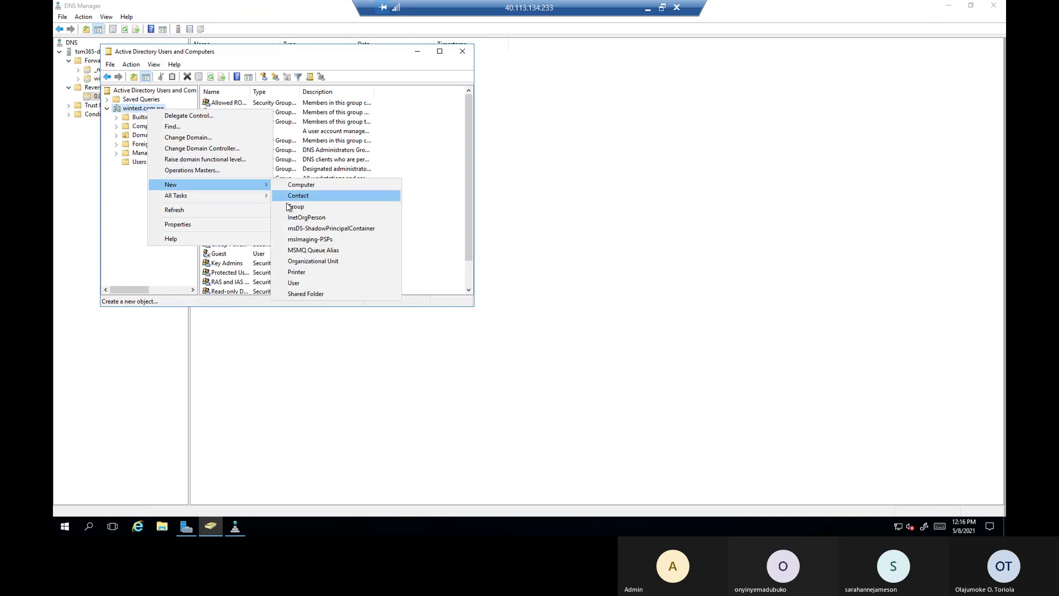
{"action": "left_click", "coordinate": [315, 262]}
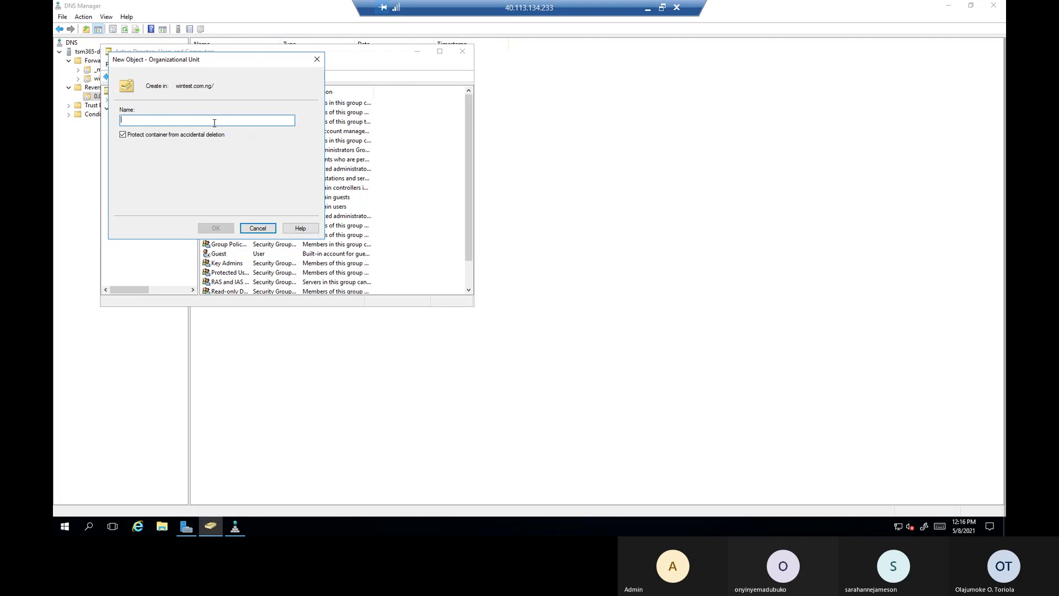
{"action": "type", "text": "I"}
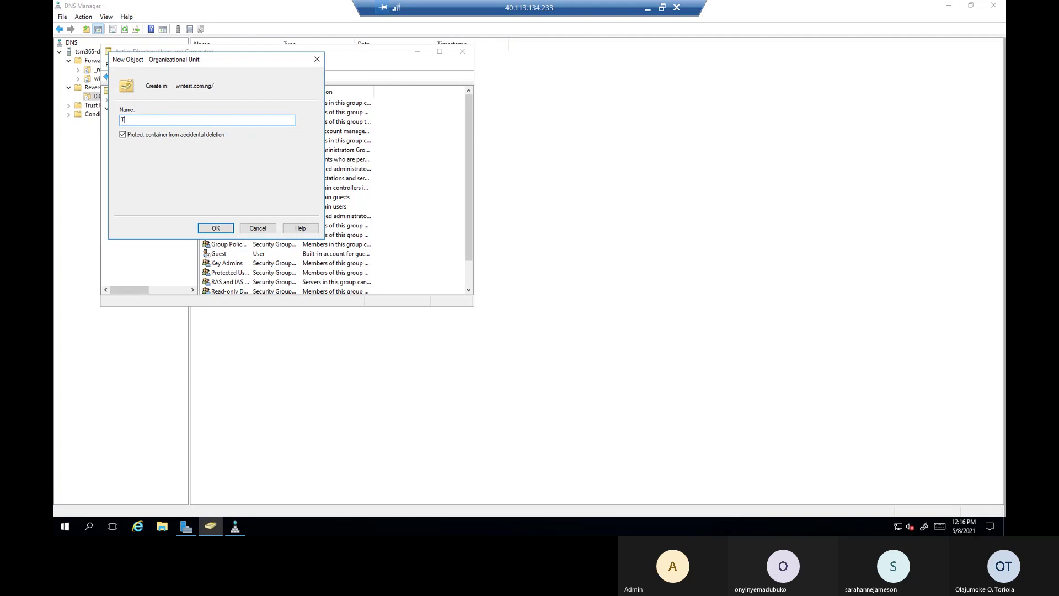
{"action": "key", "text": "BackSpace"}
{"action": "type", "text": "I"}
{"action": "key", "text": "Return"}
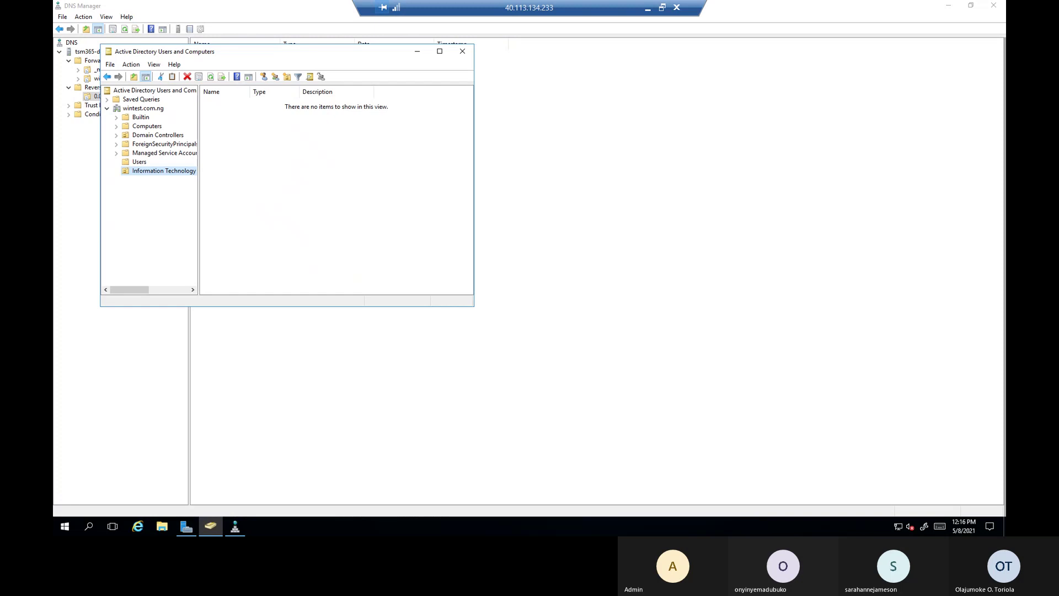
{"action": "right_click", "coordinate": [157, 168]}
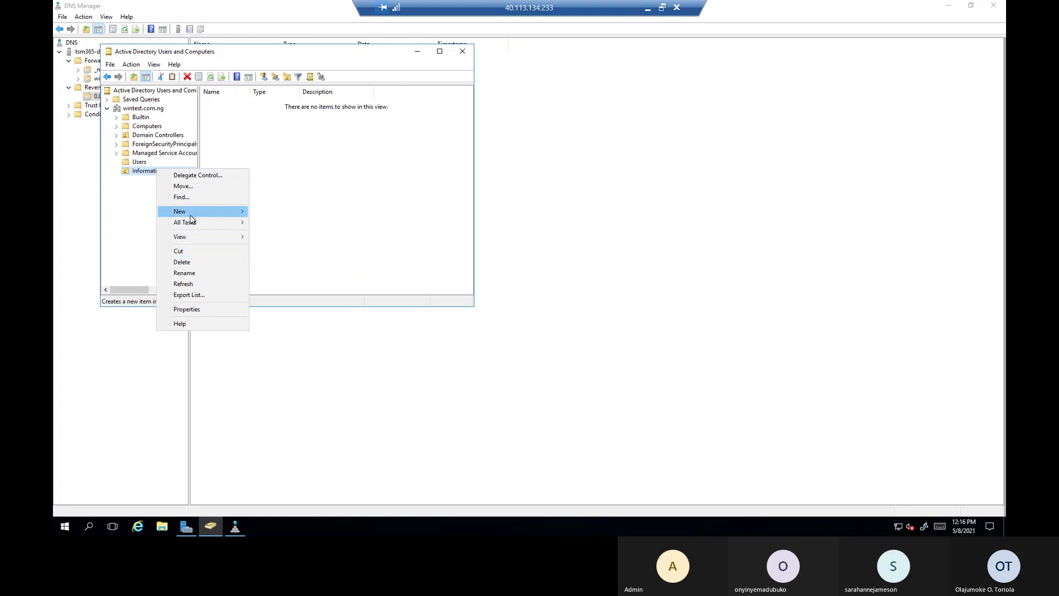
- Add an 'IT Users' organizational unit inside Information Technology
{"action": "mouse_move", "coordinate": [224, 216]}
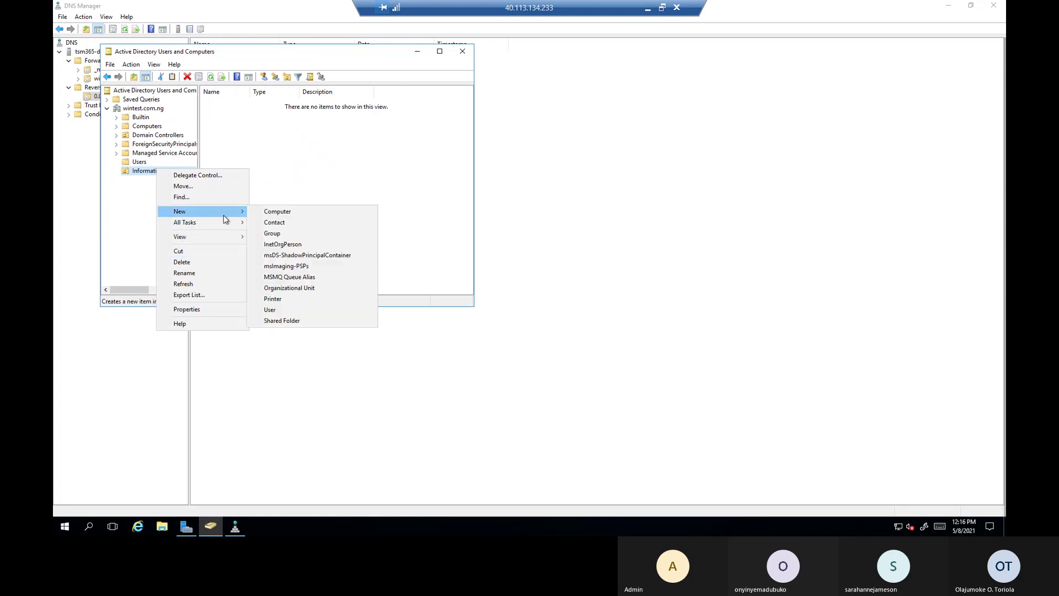
{"action": "left_click", "coordinate": [299, 287]}
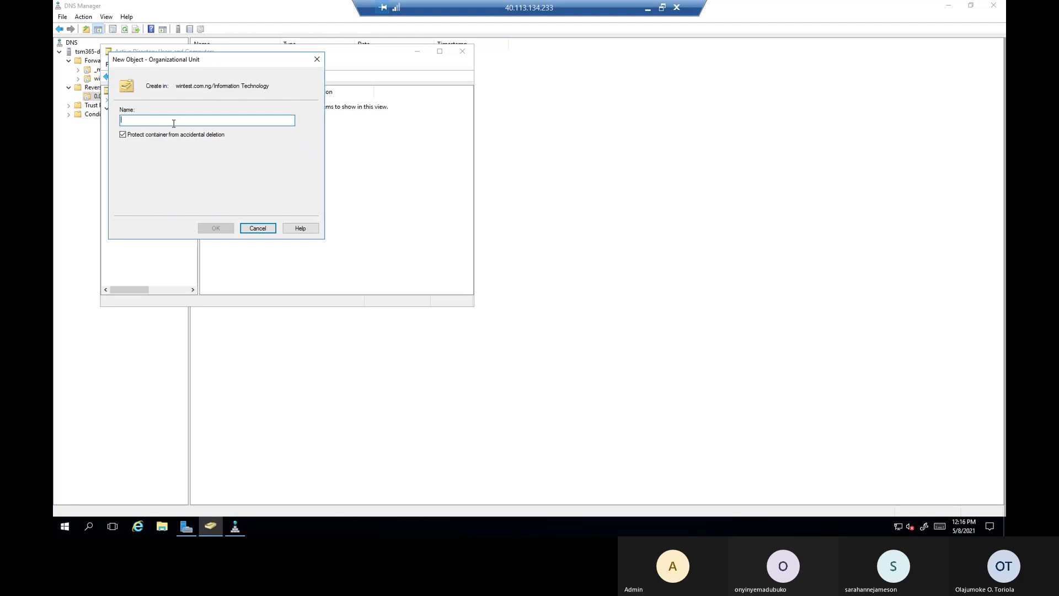
{"action": "type", "text": "IT Users"}
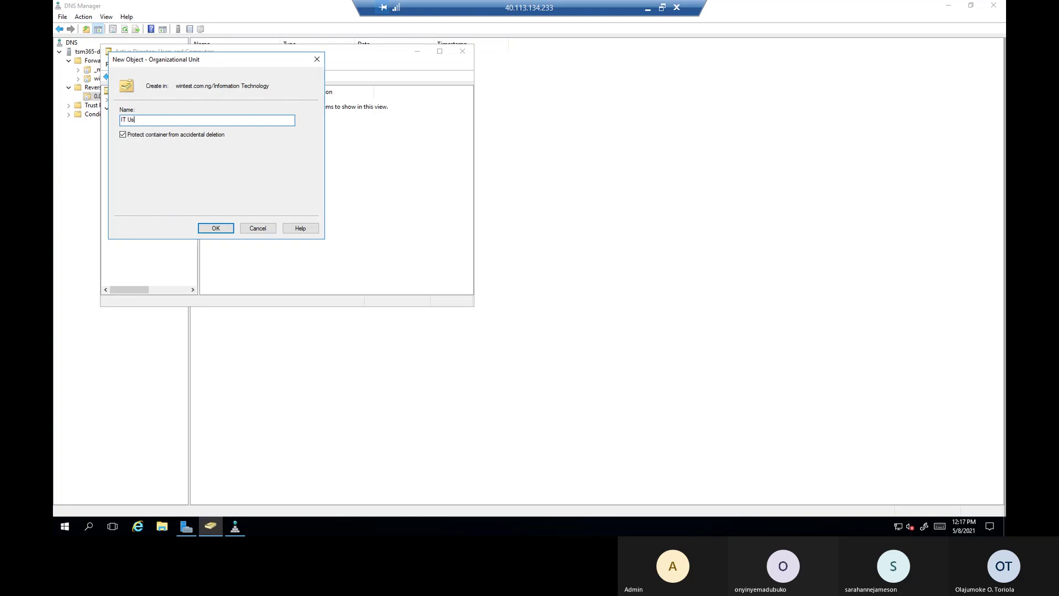
{"action": "left_click", "coordinate": [216, 228]}
- Add an 'IT Computers' organizational unit inside Information Technology
{"action": "right_click", "coordinate": [160, 173]}
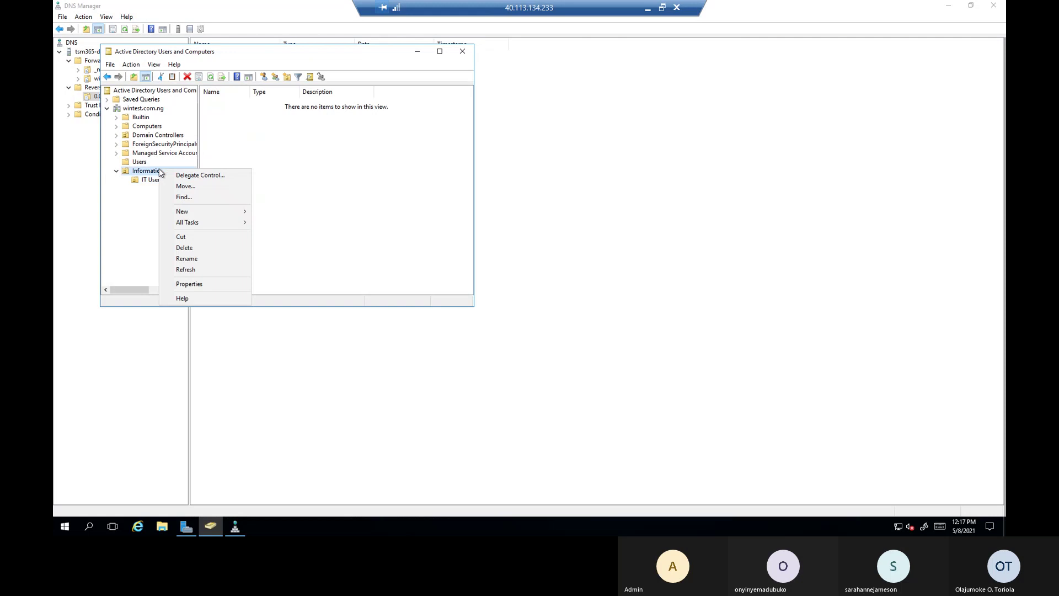
{"action": "mouse_move", "coordinate": [207, 210]}
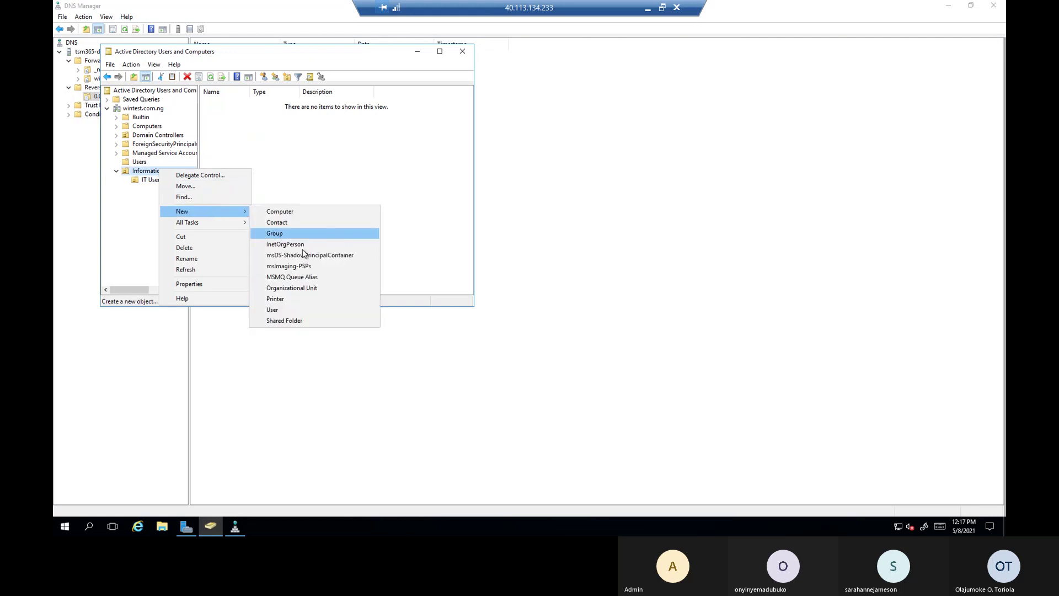
{"action": "left_click", "coordinate": [285, 287]}
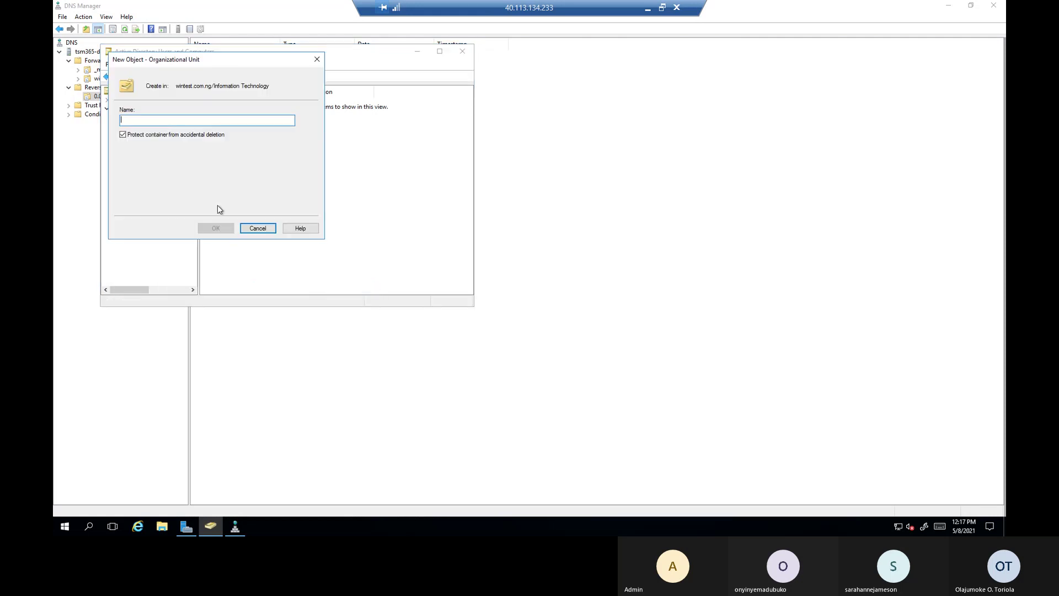
{"action": "type", "text": "It com"}
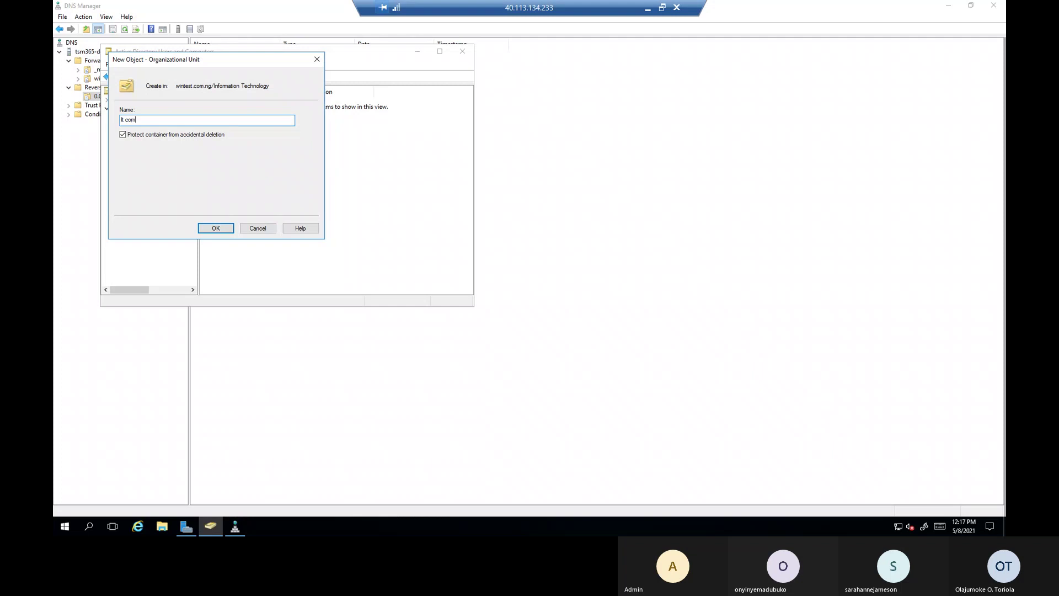
{"action": "type", "text": "puters"}
{"action": "key", "text": "BackSpace"}
{"action": "type", "text": "IT"}
{"action": "key", "text": "BackSpace"}
{"action": "type", "text": "C"}
{"action": "left_click", "coordinate": [215, 228]}
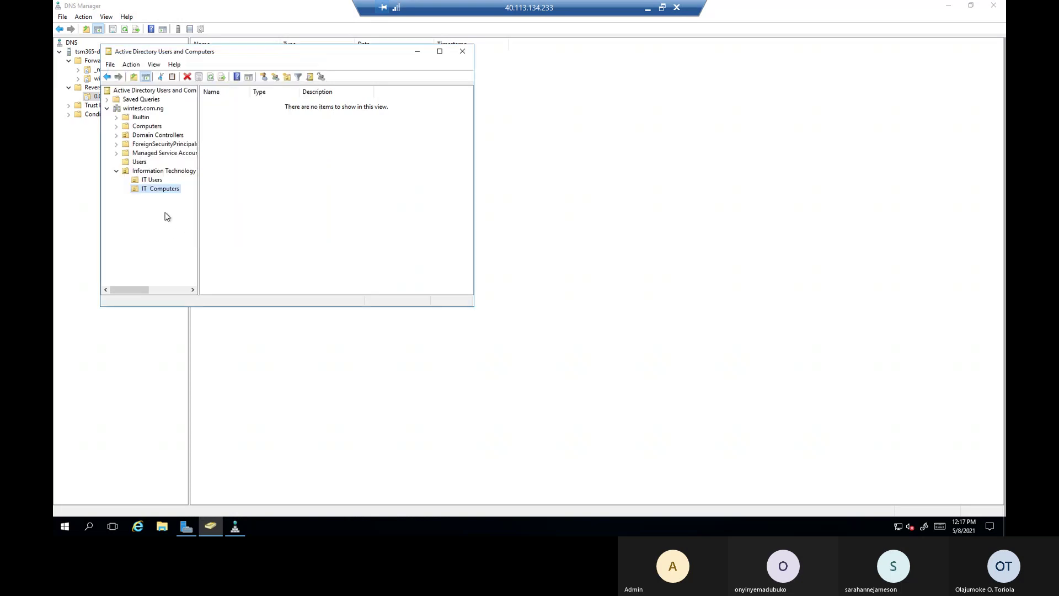
- Add an 'IT Groups' organizational unit inside Information Technology
{"action": "right_click", "coordinate": [167, 174]}
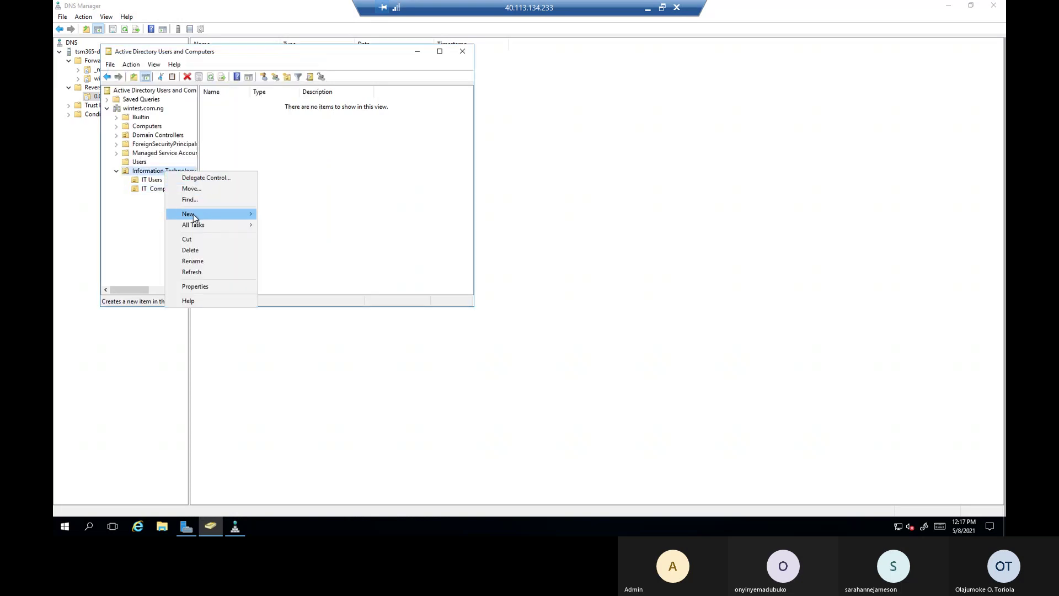
{"action": "mouse_move", "coordinate": [195, 217]}
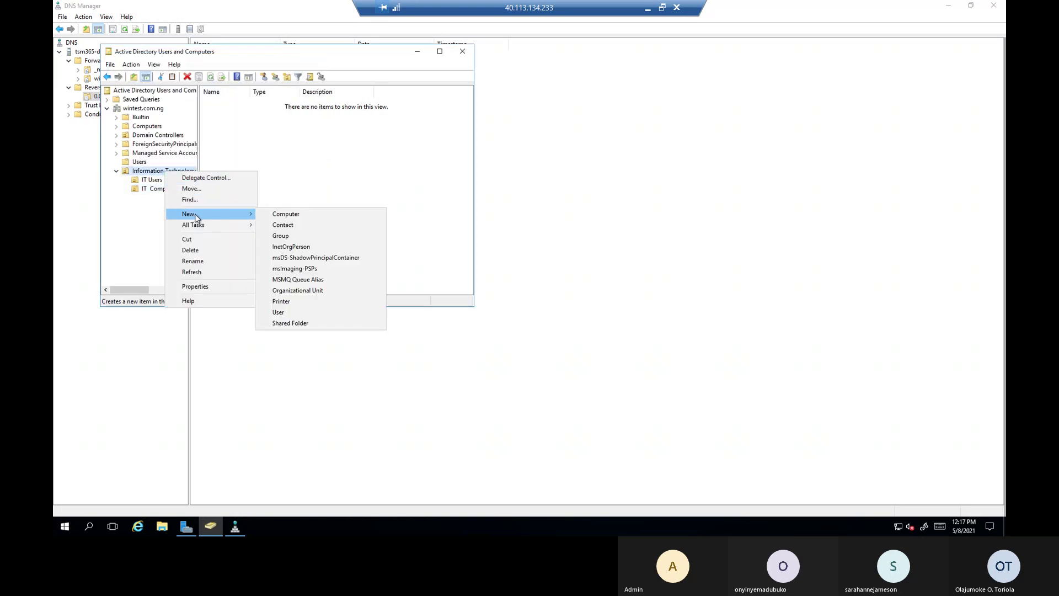
{"action": "left_click", "coordinate": [297, 291]}
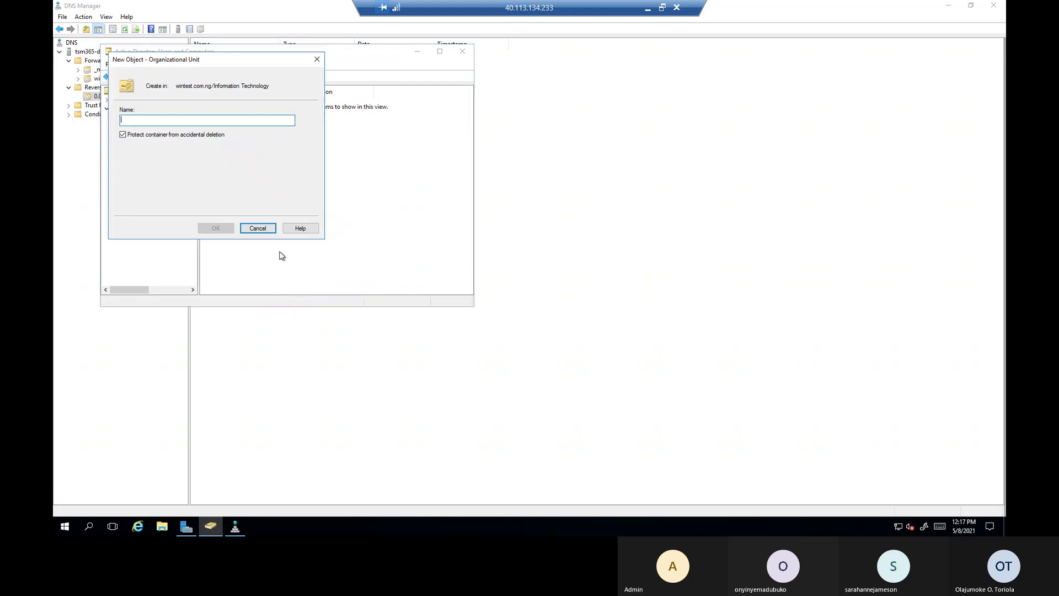
{"action": "type", "text": "IT Groups"}
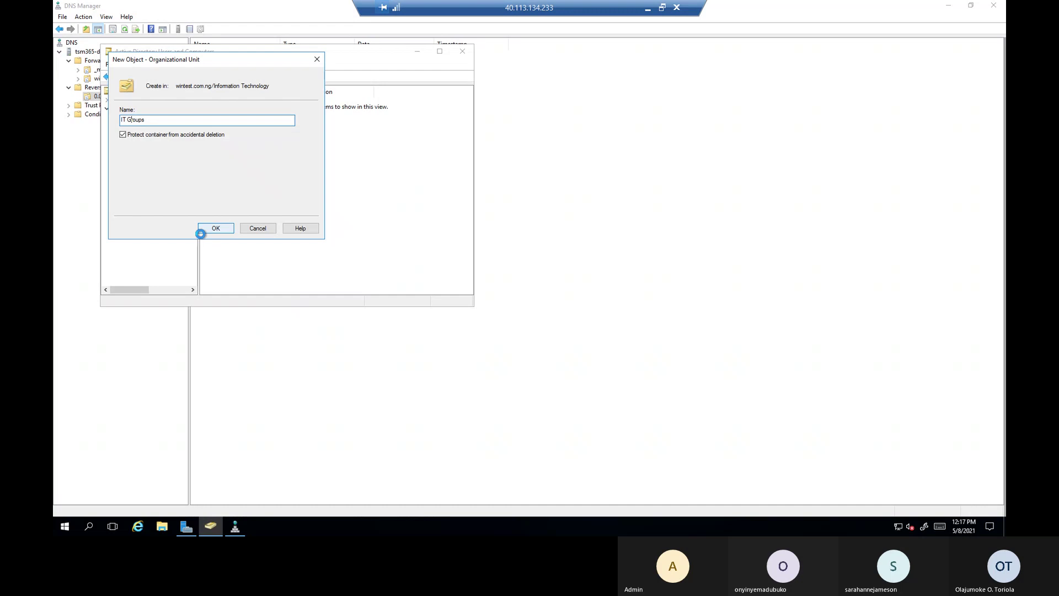
{"action": "left_click", "coordinate": [158, 183]}
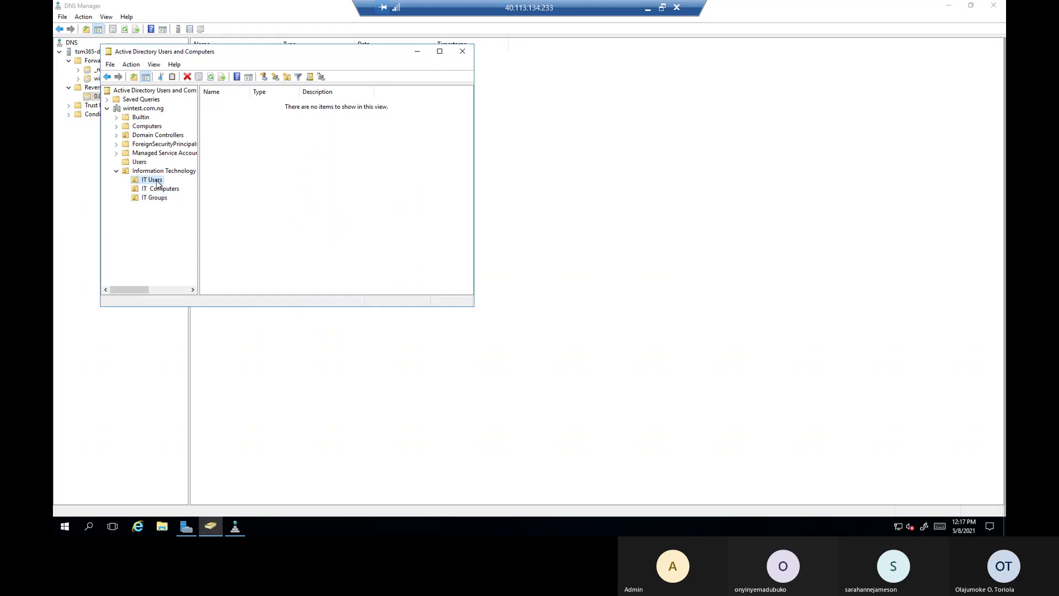
- Start a new user in IT Users and enter the user's first and last name
{"action": "right_click", "coordinate": [157, 183]}
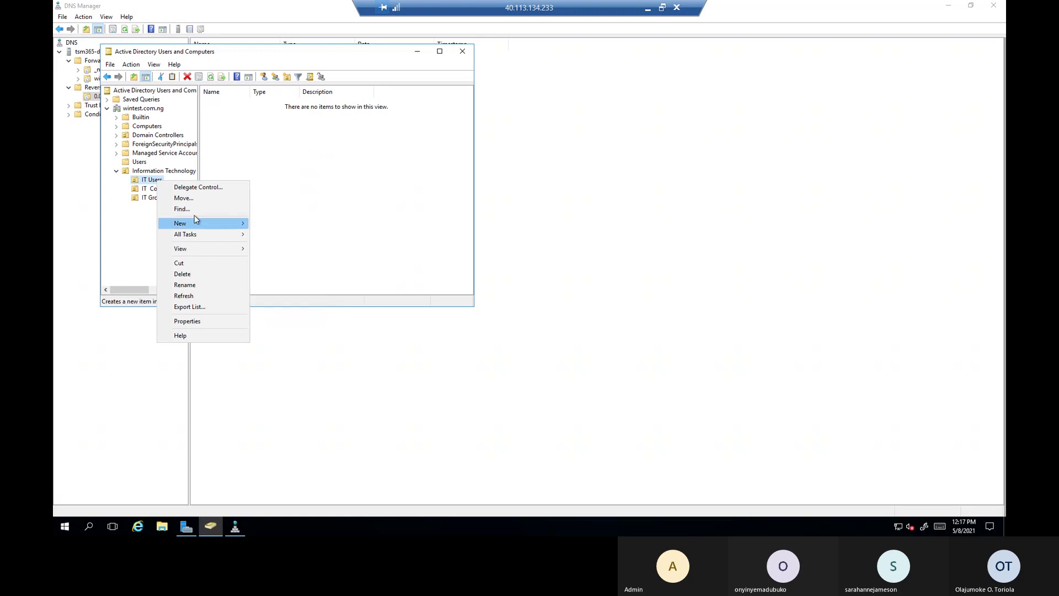
{"action": "mouse_move", "coordinate": [197, 229]}
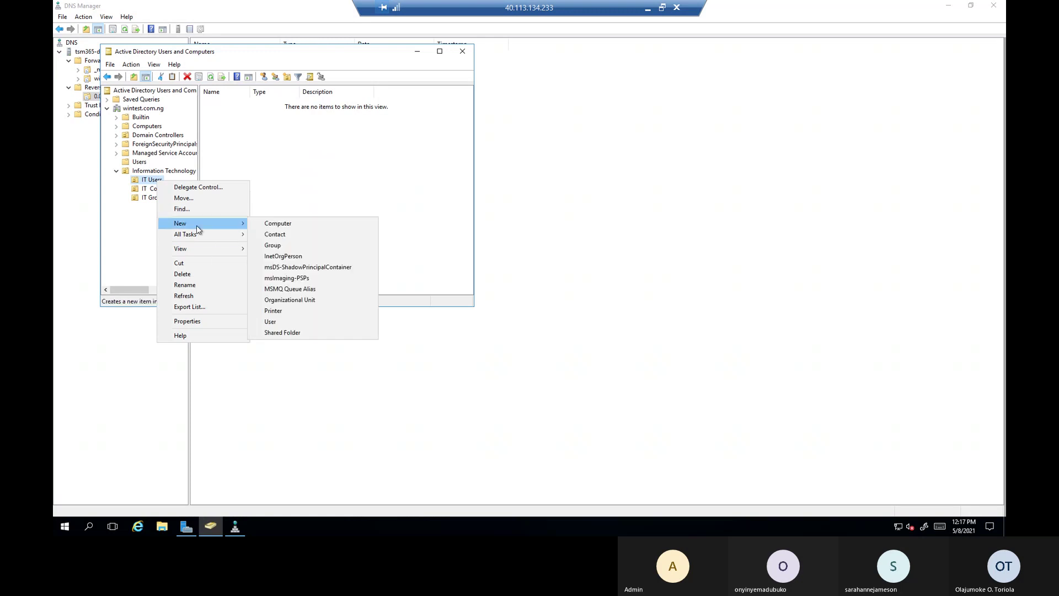
{"action": "left_click", "coordinate": [276, 320]}
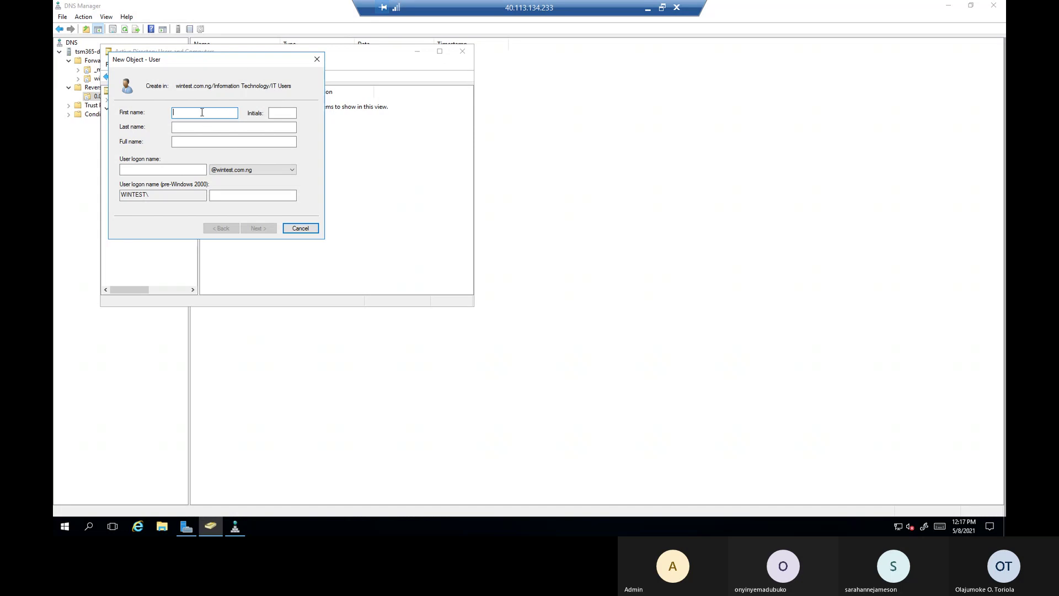
{"action": "left_click", "coordinate": [211, 125]}
- Enter the user's logon name, then switch out of the remote session to the local desktop
{"action": "left_click", "coordinate": [177, 169]}
{"action": "type", "text": "Sarahb"}
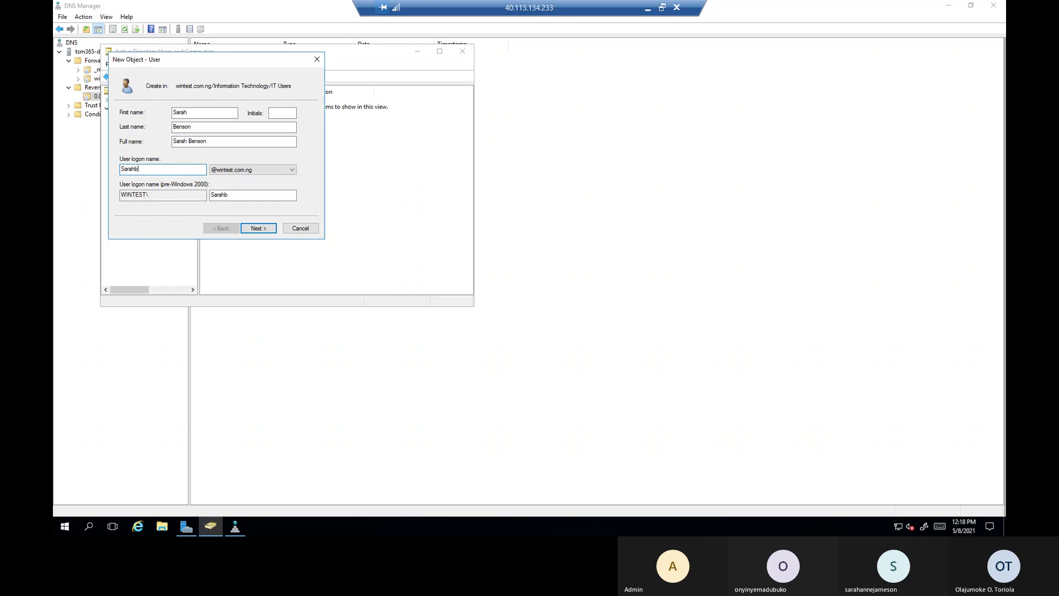
{"action": "key", "text": "alt+Tab"}
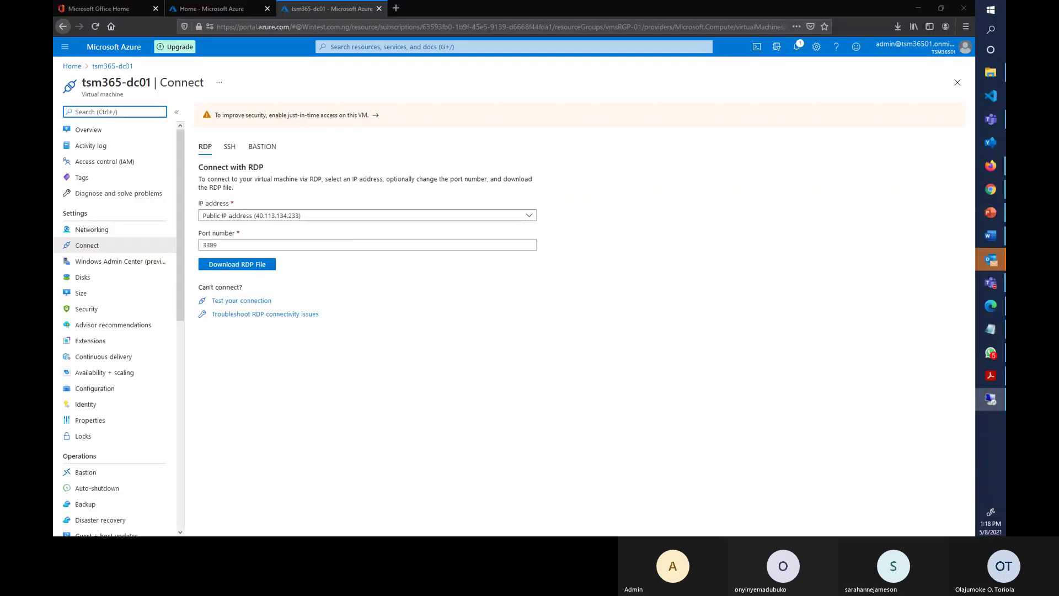
- On the Microsoft Office Home page, open the app launcher and choose the Admin app
{"action": "left_click", "coordinate": [106, 9]}
{"action": "left_click", "coordinate": [65, 48]}
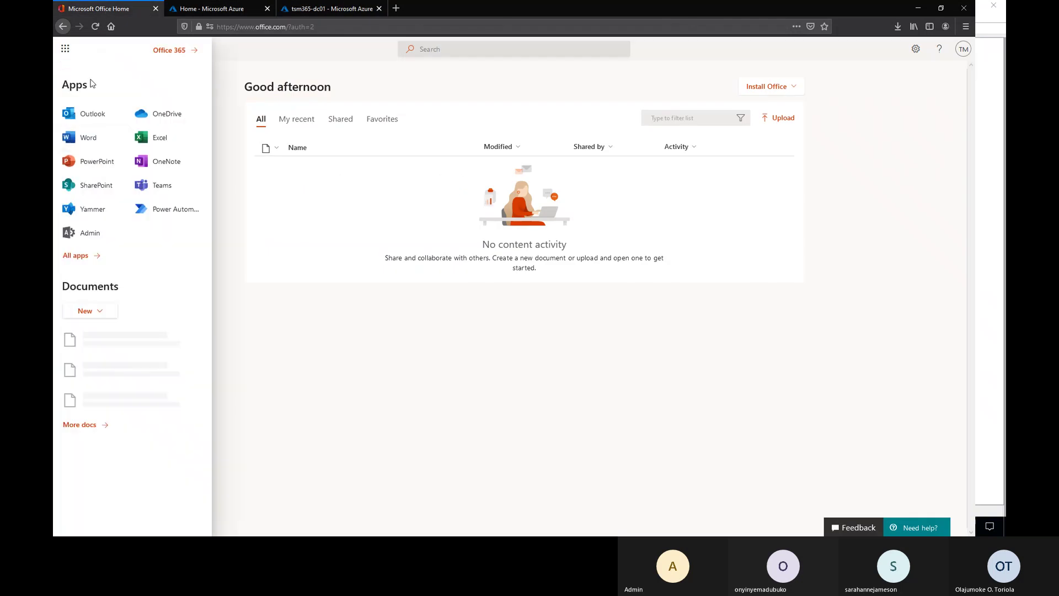
{"action": "left_click", "coordinate": [98, 233]}
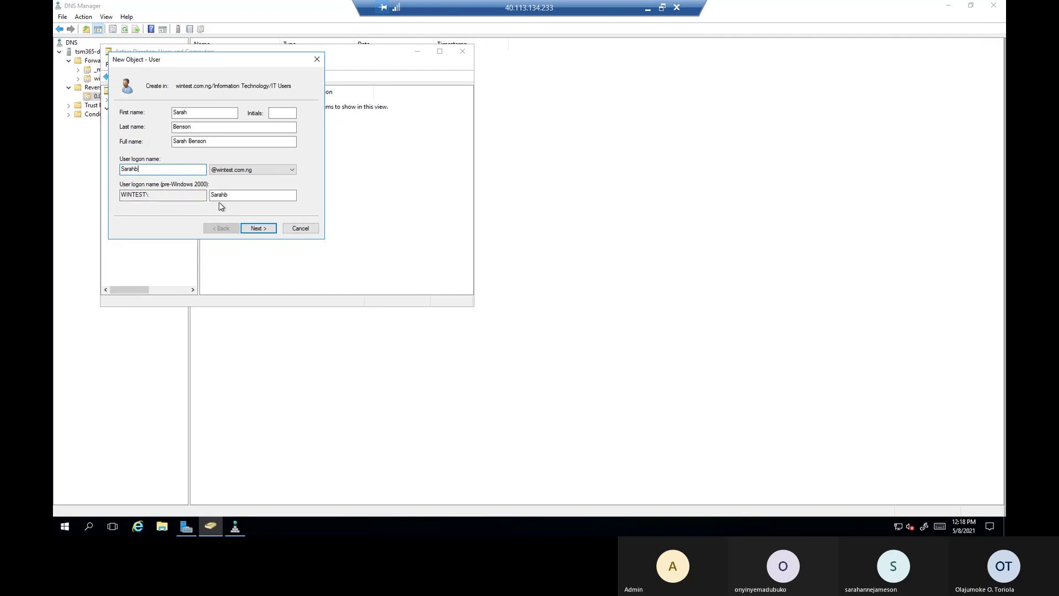
- Turn off 'User must change password at next logon', enter and confirm the account password, and finish
{"action": "left_click", "coordinate": [253, 228]}
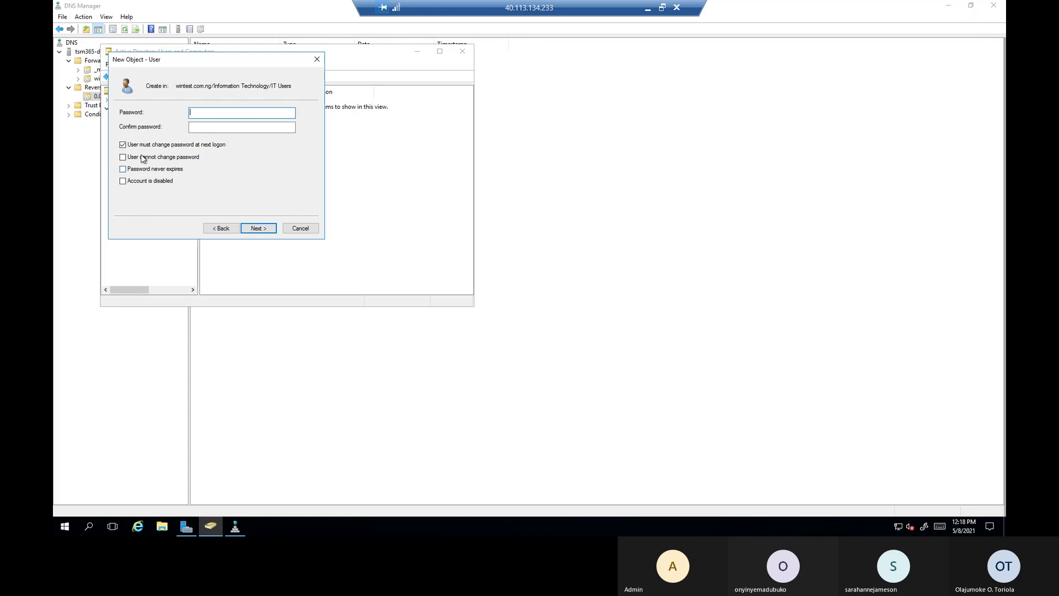
{"action": "left_click", "coordinate": [138, 146]}
{"action": "left_click", "coordinate": [242, 126]}
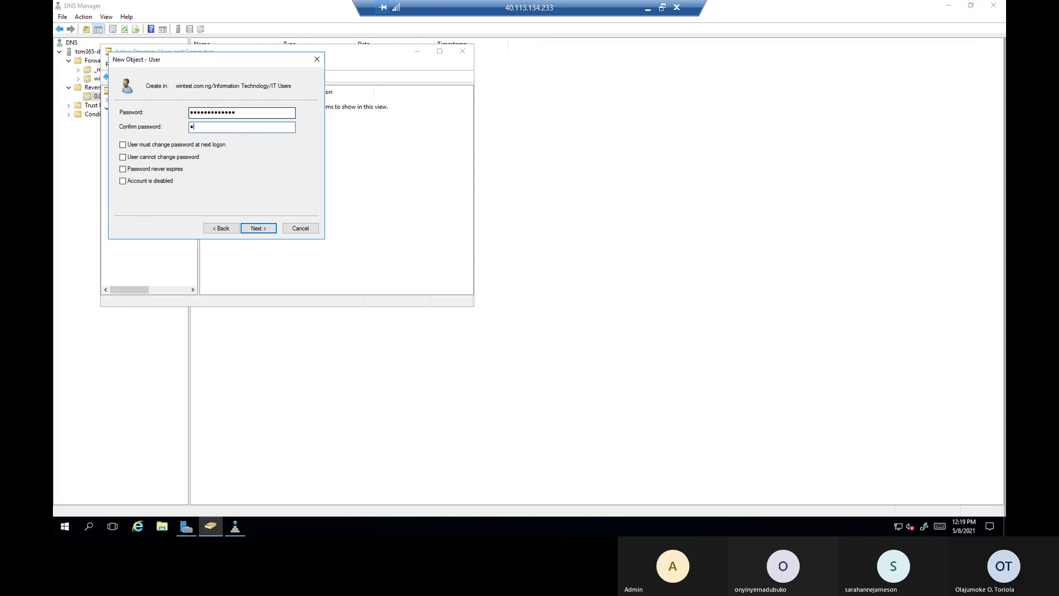
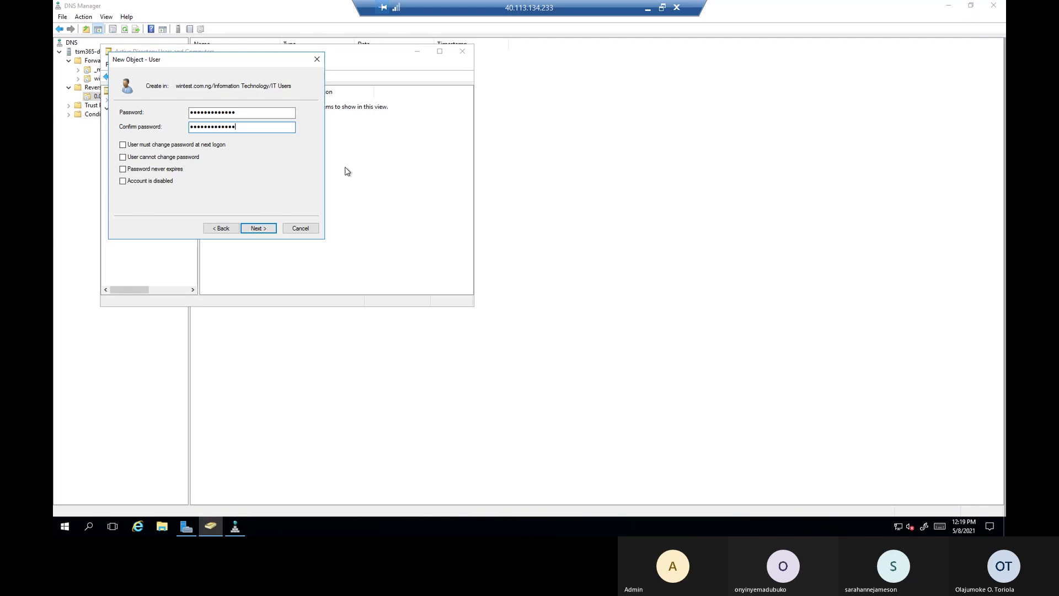
{"action": "left_click", "coordinate": [257, 229]}
{"action": "left_click", "coordinate": [257, 229]}
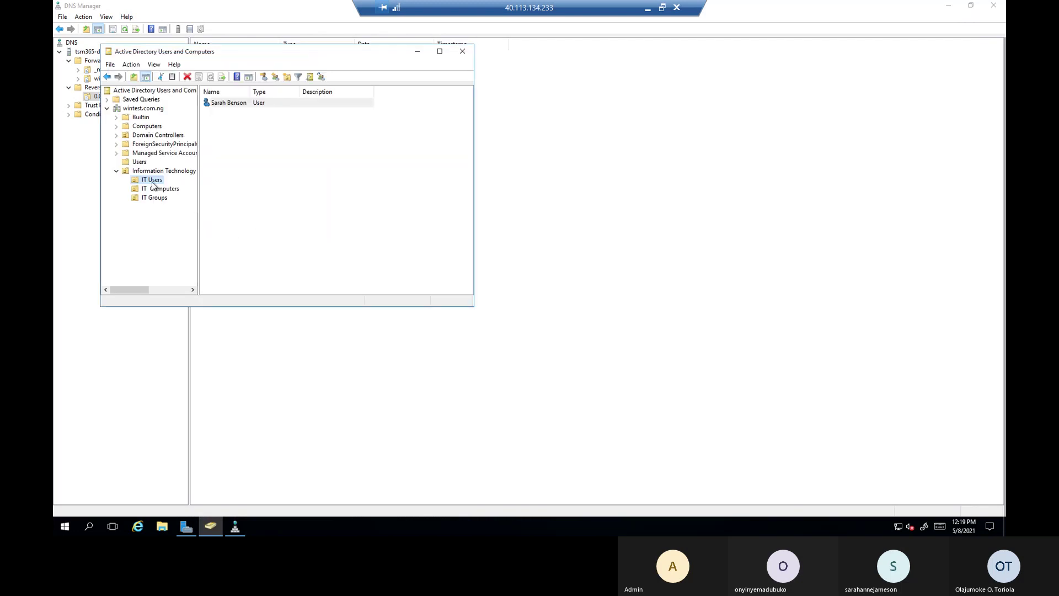
- Start a second new user in IT Users, entering the user's first name, last name and logon name
{"action": "right_click", "coordinate": [152, 180]}
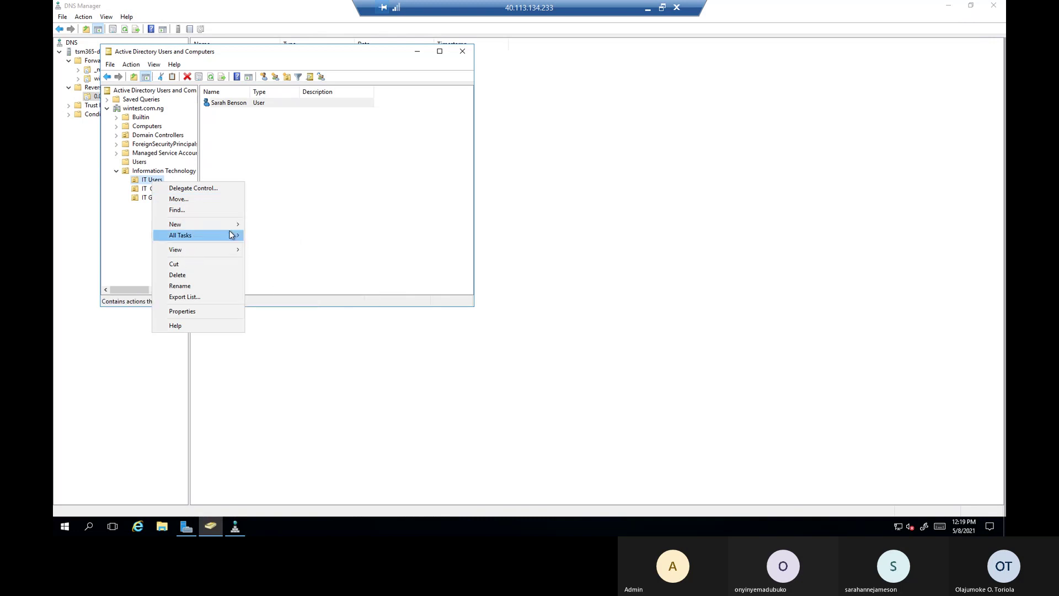
{"action": "mouse_move", "coordinate": [232, 224]}
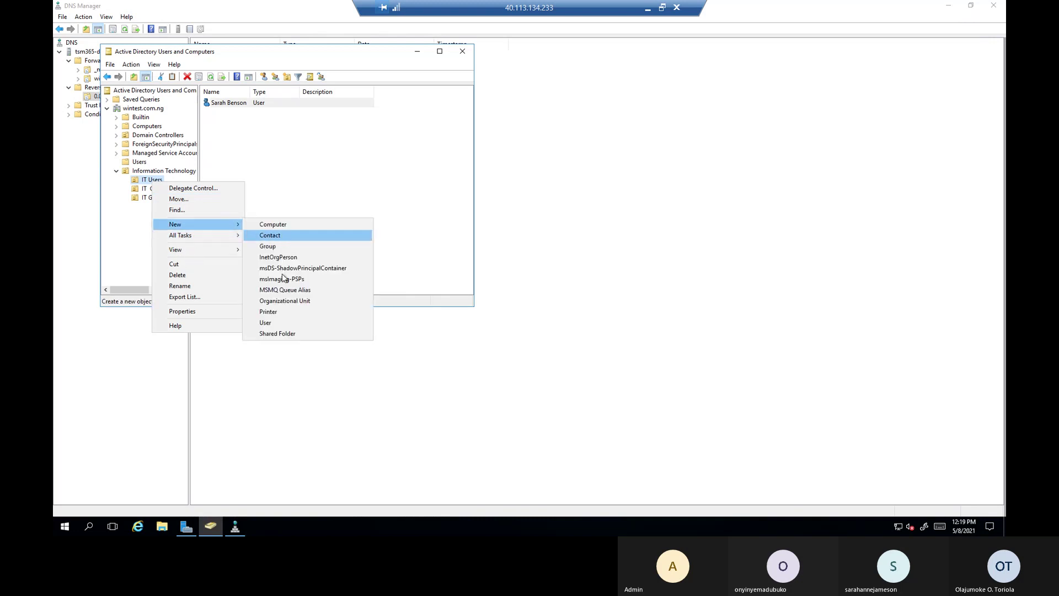
{"action": "left_click", "coordinate": [272, 322]}
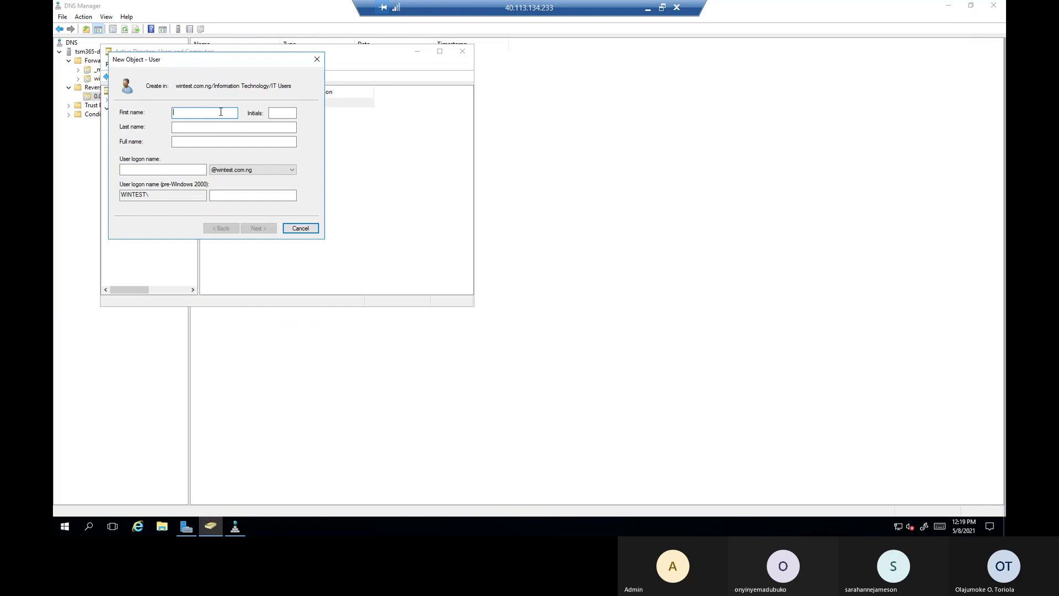
{"action": "left_click", "coordinate": [234, 127]}
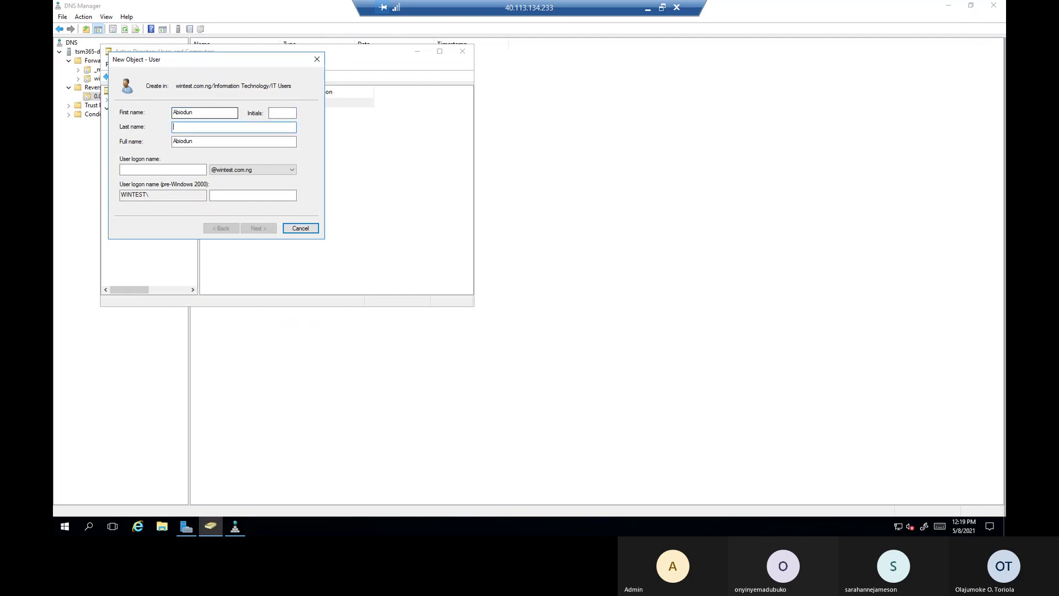
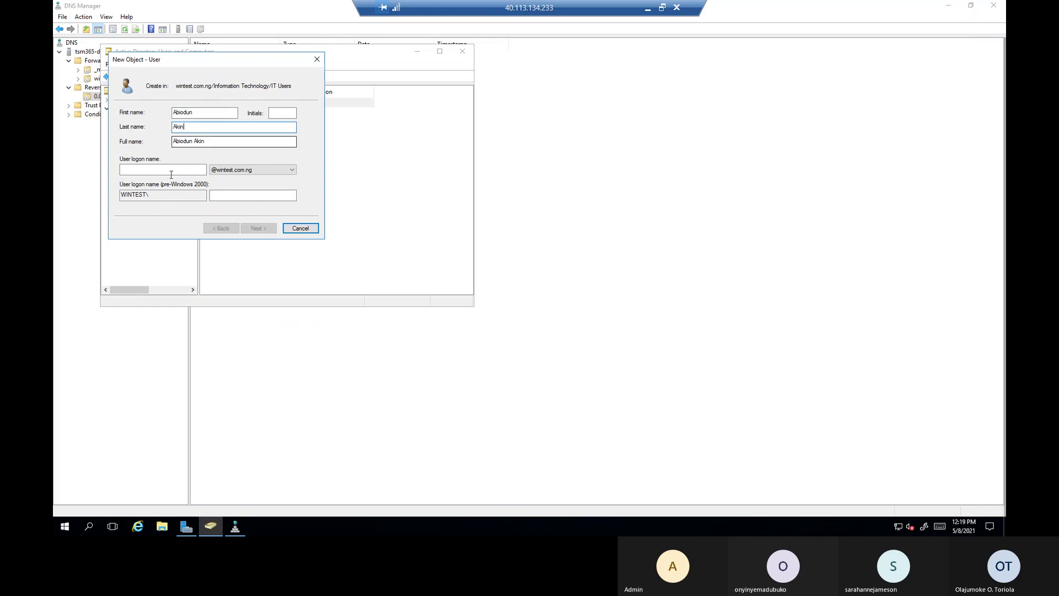
{"action": "left_click", "coordinate": [149, 170]}
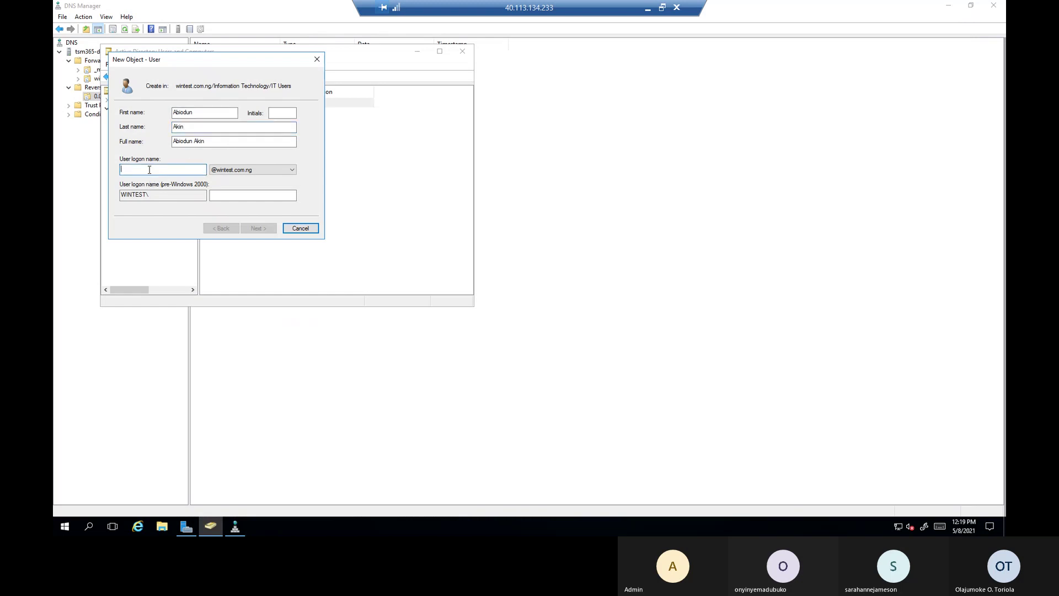
{"action": "type", "text": "Abiodu"}
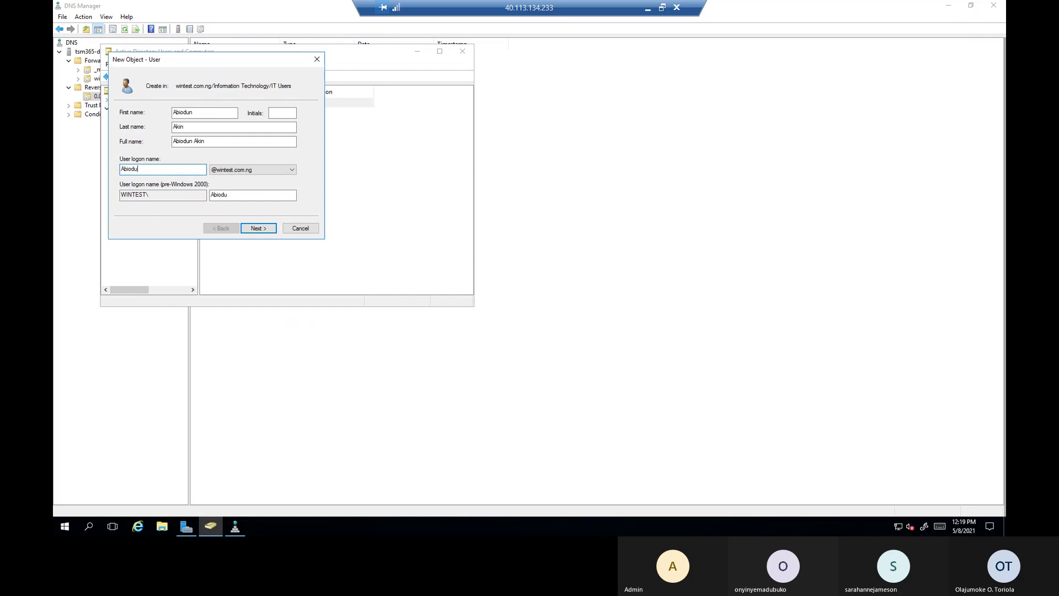
{"action": "type", "text": "na"}
- Uncheck change-password-at-next-logon and enter the password twice, dismissing the resulting mismatch error
{"action": "left_click", "coordinate": [257, 230]}
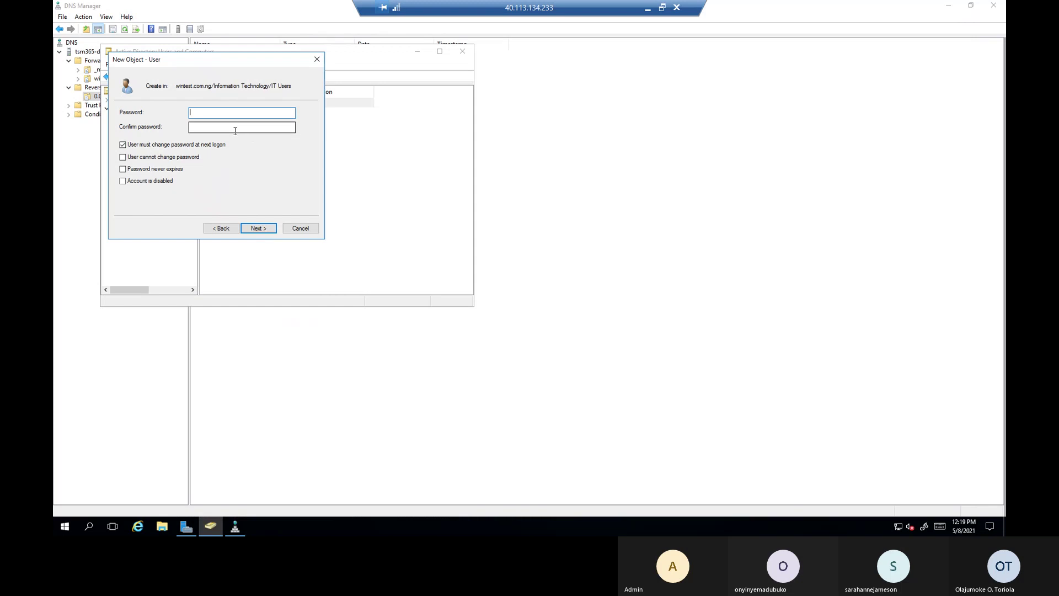
{"action": "left_click", "coordinate": [134, 147]}
{"action": "left_click", "coordinate": [223, 115]}
{"action": "left_click", "coordinate": [248, 127]}
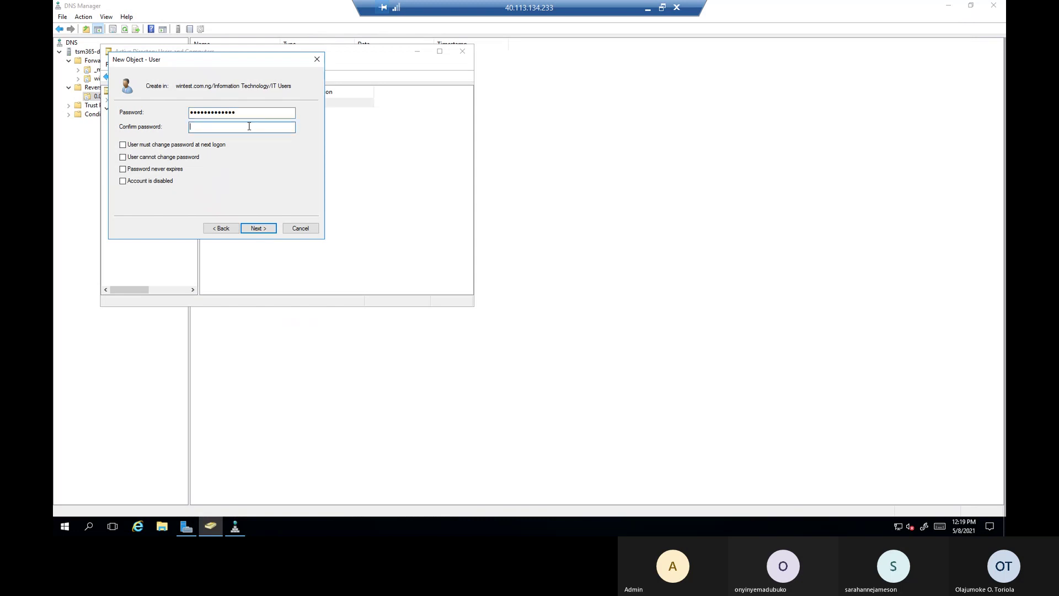
{"action": "left_click", "coordinate": [271, 228]}
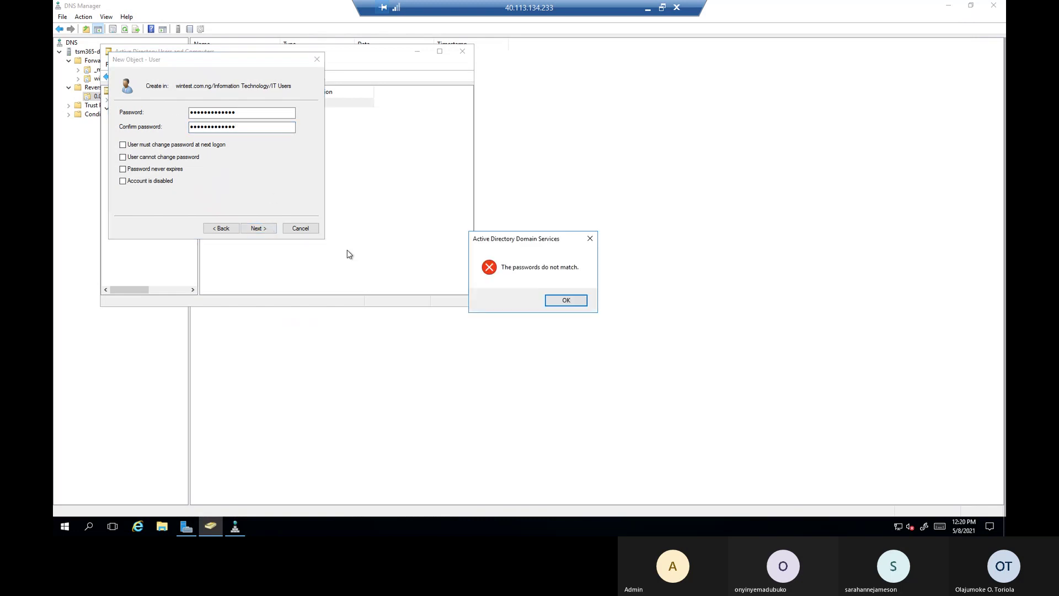
{"action": "left_click", "coordinate": [552, 300]}
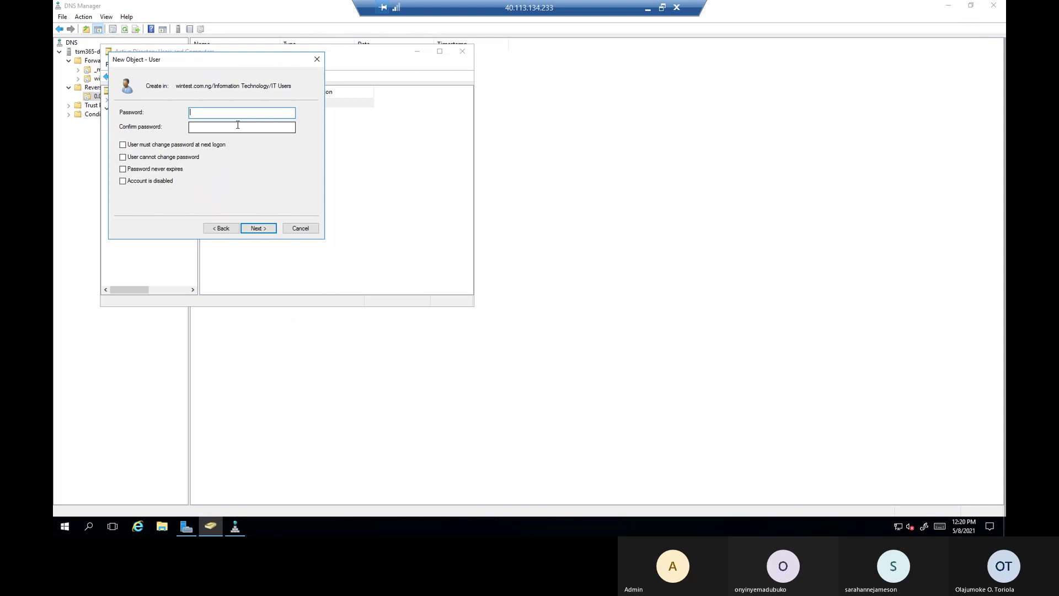
- Re-enter the password and confirmation until they match, then continue to the account summary
{"action": "key", "text": "Tab"}
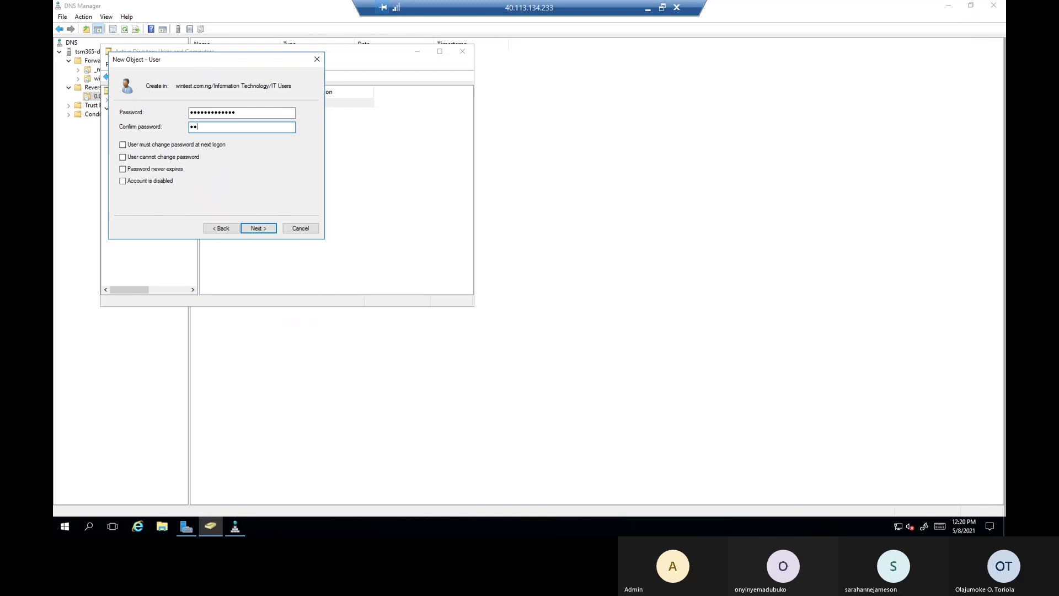
{"action": "left_click", "coordinate": [260, 228]}
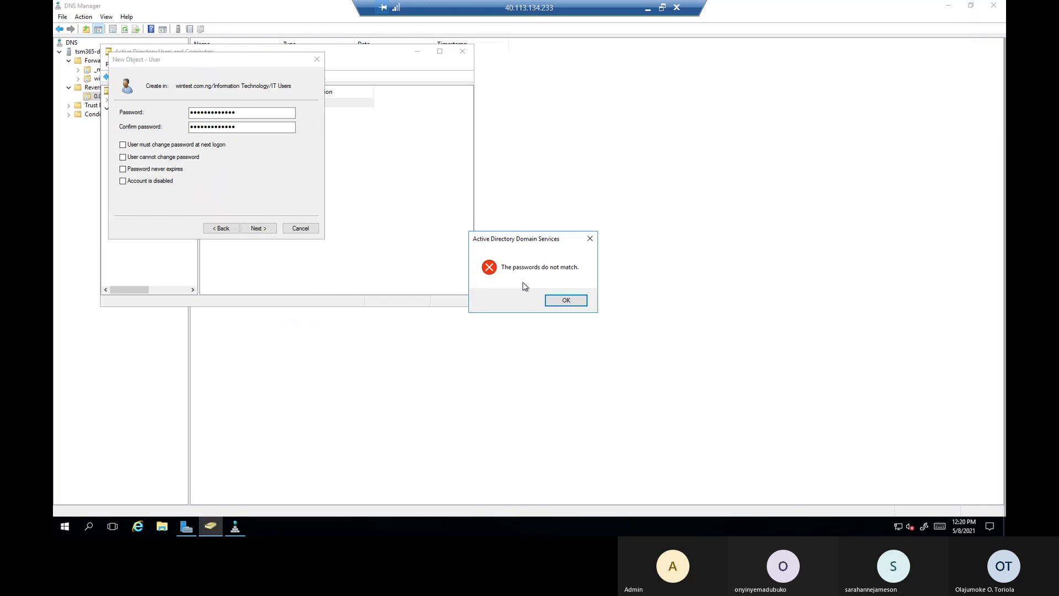
{"action": "left_click", "coordinate": [566, 300]}
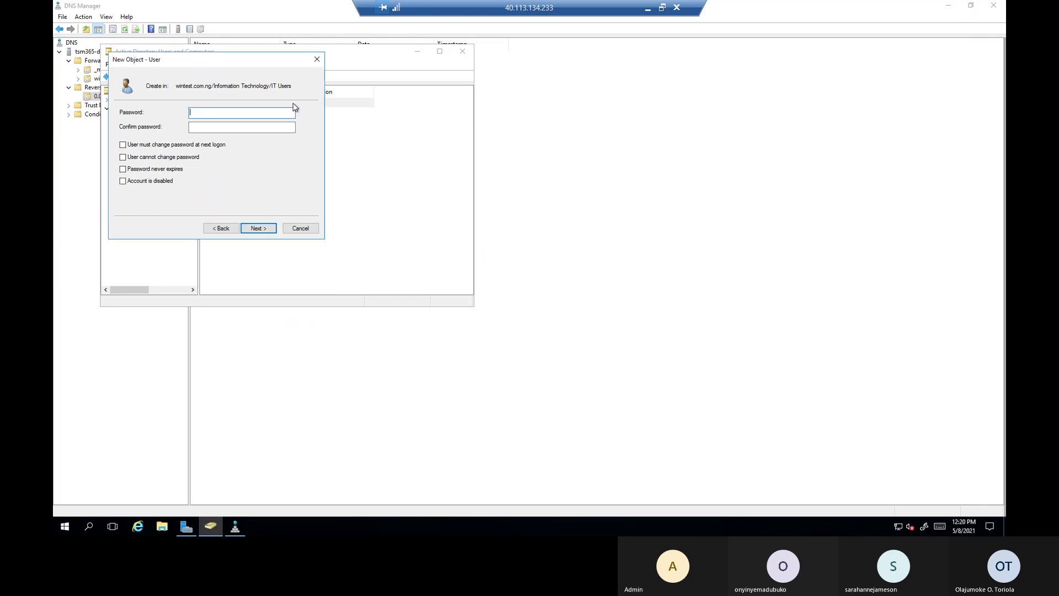
{"action": "type", "text": "•••••••••••••"}
{"action": "left_click", "coordinate": [242, 127]}
{"action": "type", "text": "•••••••••••••"}
{"action": "left_click", "coordinate": [267, 228]}
- Finish creating the second IT user, review Active users in the admin center, then minimize the browser
{"action": "left_click", "coordinate": [266, 228]}
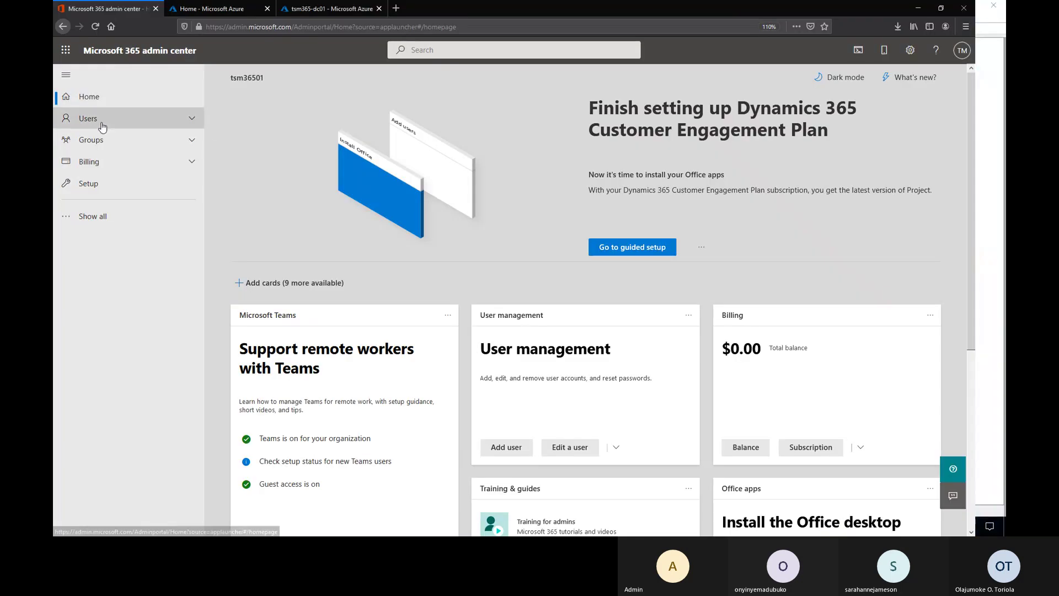
{"action": "left_click", "coordinate": [99, 118]}
{"action": "left_click", "coordinate": [113, 139]}
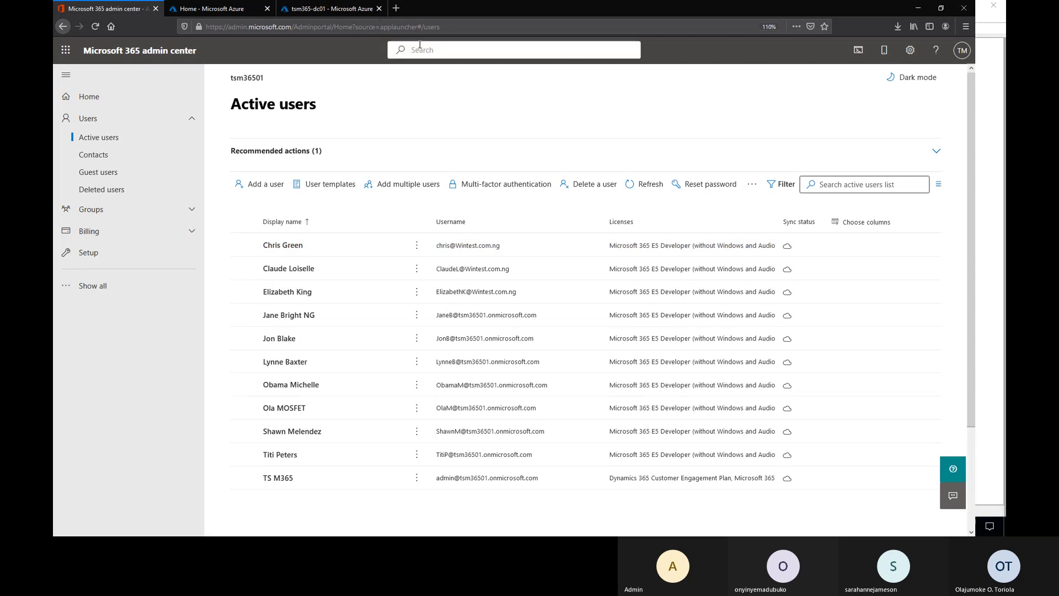
{"action": "left_click", "coordinate": [918, 7]}
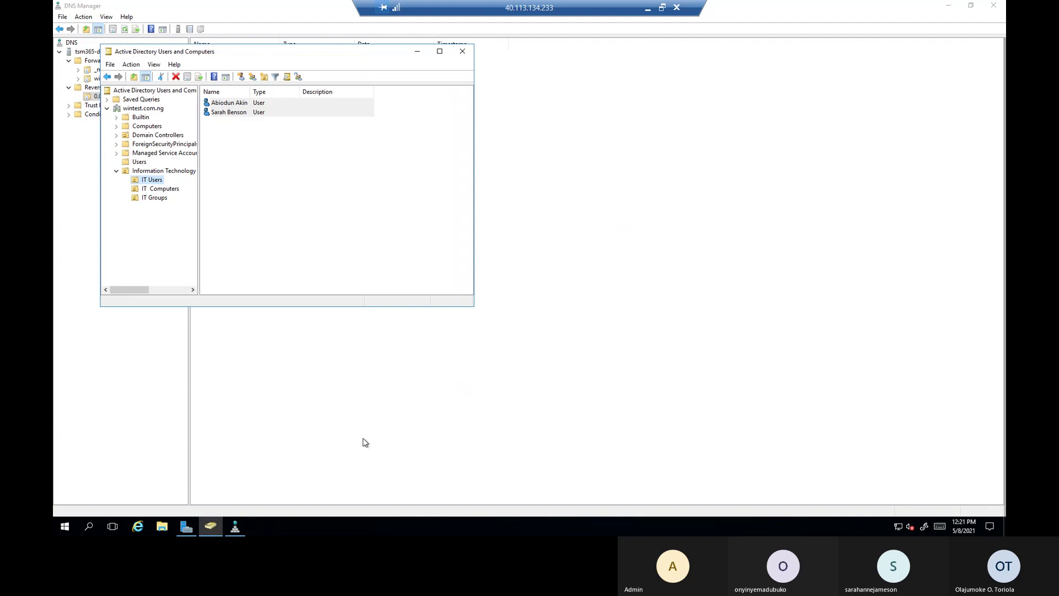
- Open a new Internet Explorer window, dismiss the IE11 setup prompt, and browse to portal.office.com
{"action": "left_click", "coordinate": [138, 527]}
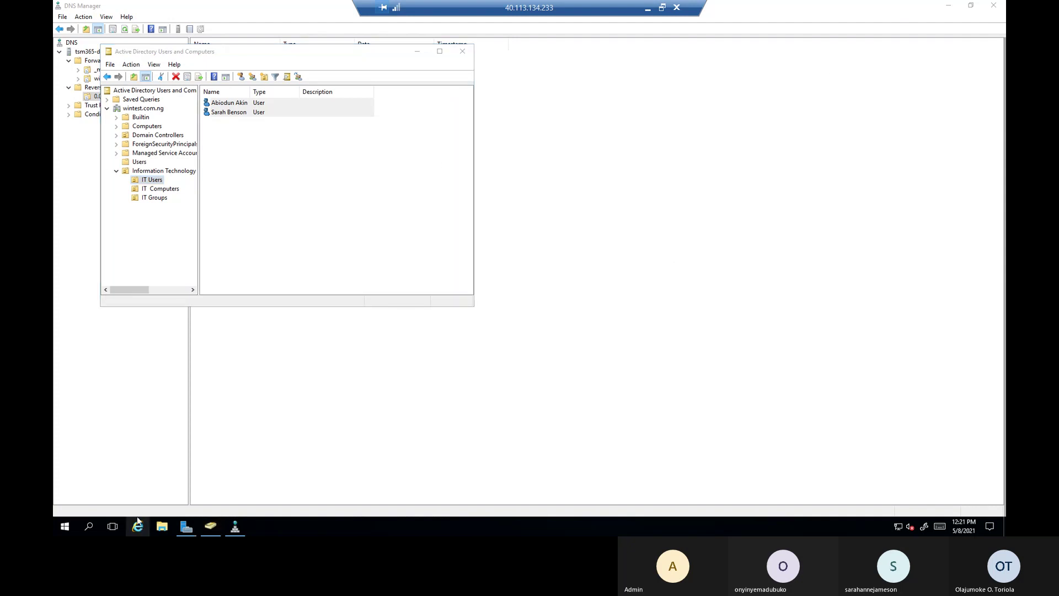
{"action": "right_click", "coordinate": [136, 526]}
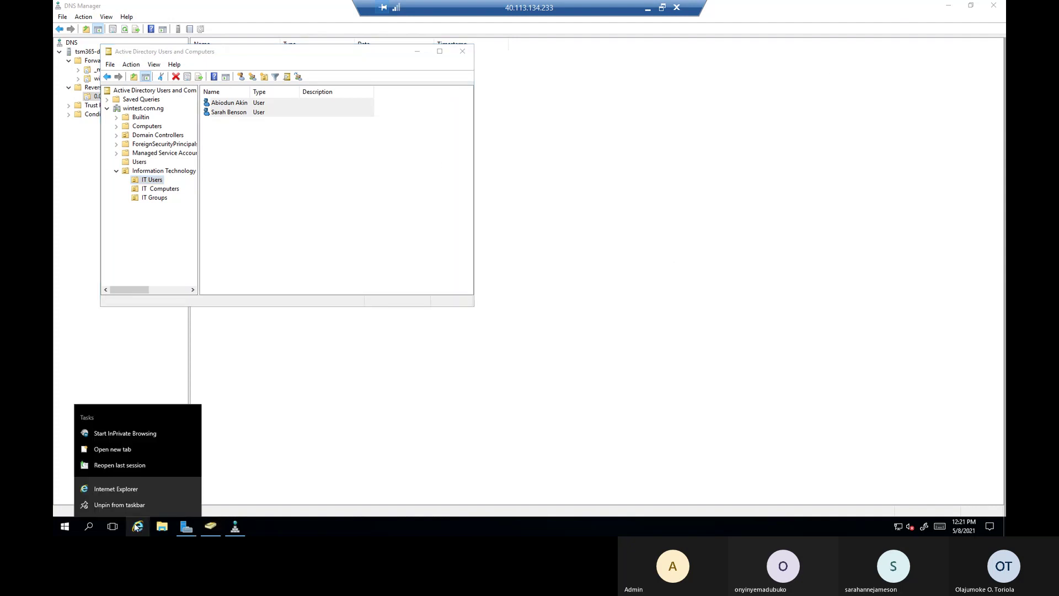
{"action": "left_click", "coordinate": [119, 488]}
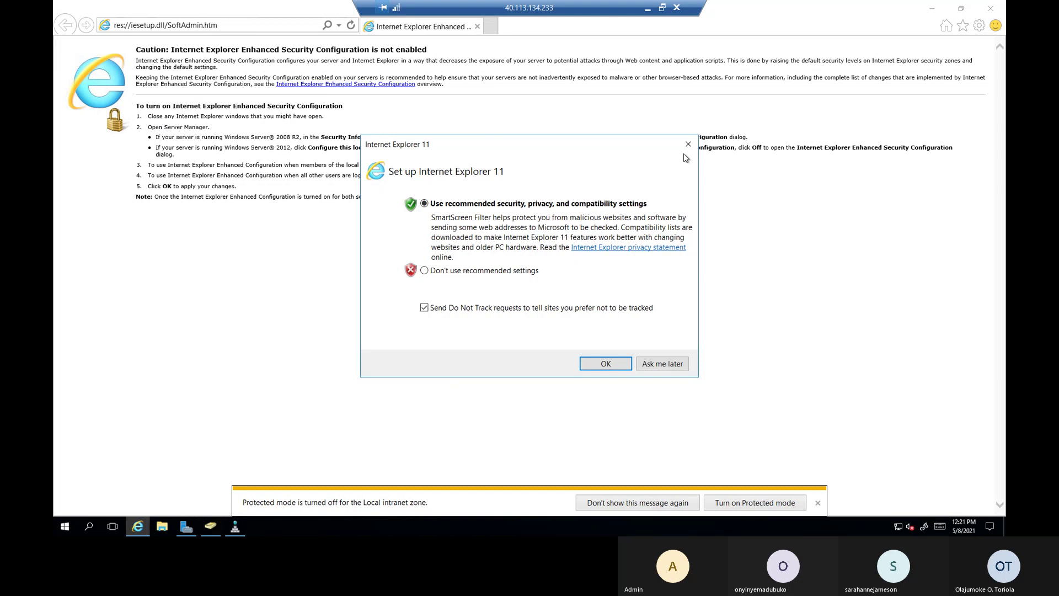
{"action": "left_click", "coordinate": [688, 144]}
{"action": "left_click", "coordinate": [245, 28]}
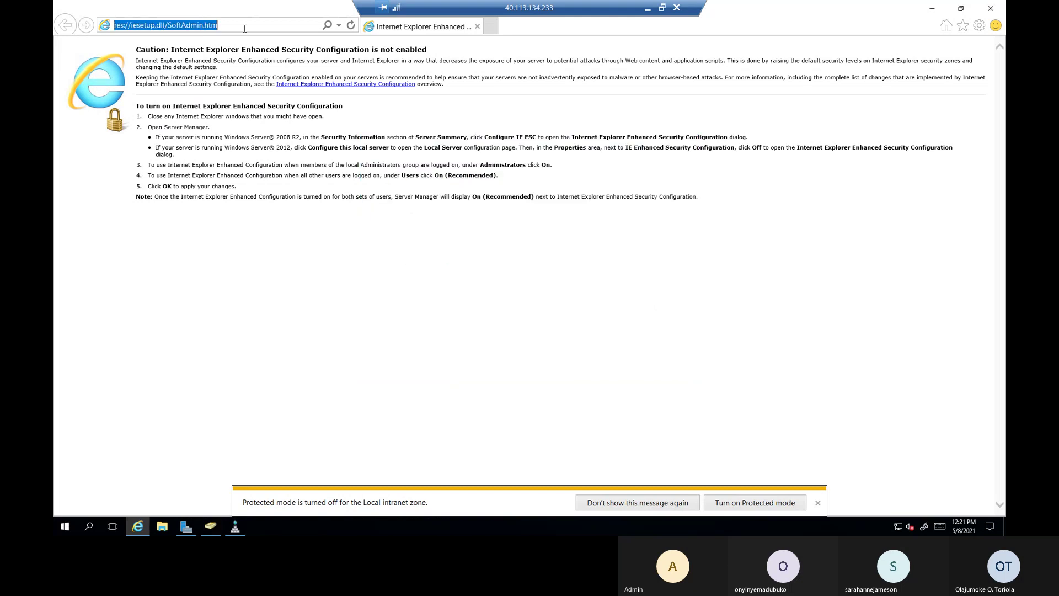
{"action": "type", "text": "prt"}
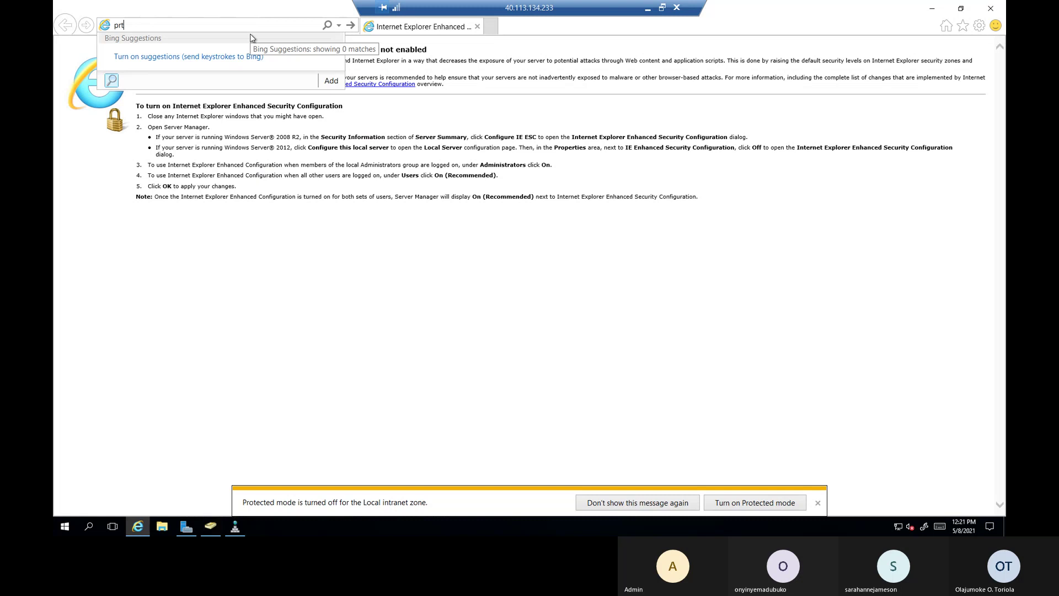
{"action": "key", "text": "BackSpace"}
{"action": "key", "text": "BackSpace"}
{"action": "key", "text": "BackSpace"}
{"action": "type", "text": "po"}
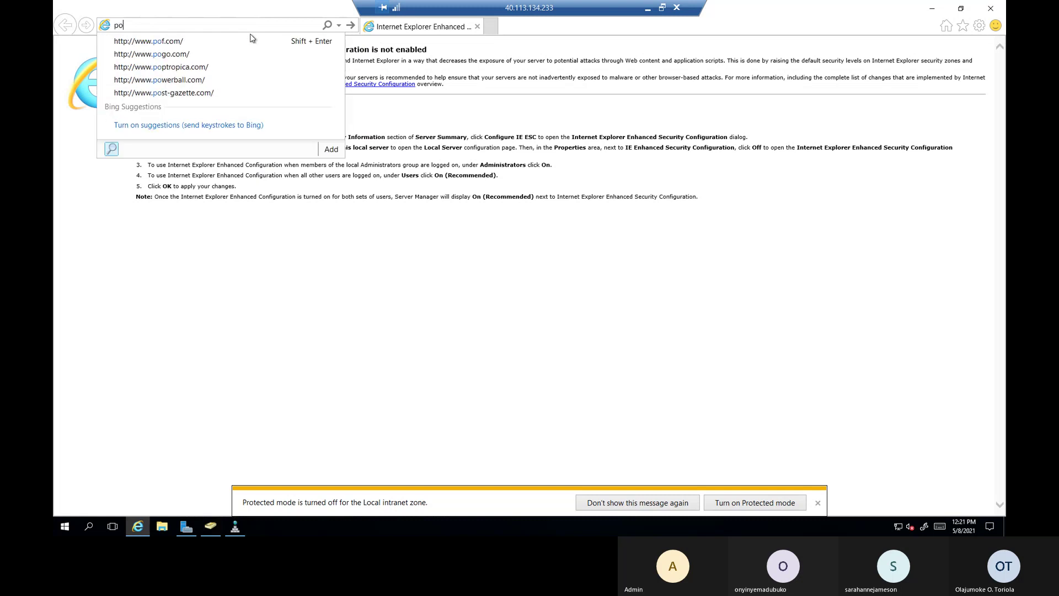
{"action": "type", "text": "rtal.office"}
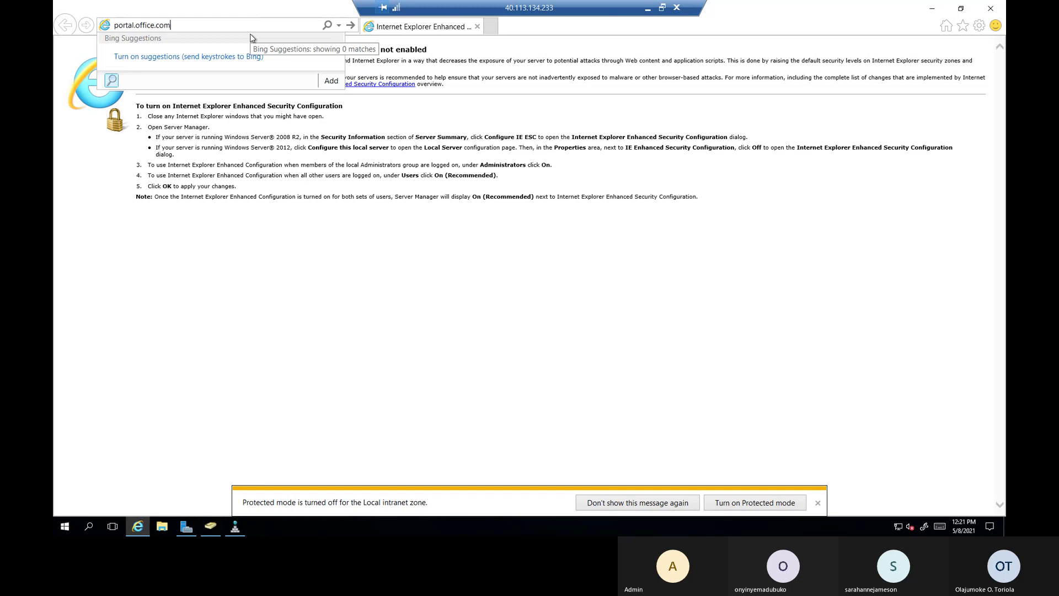
{"action": "type", "text": ".com"}
{"action": "key", "text": "Return"}
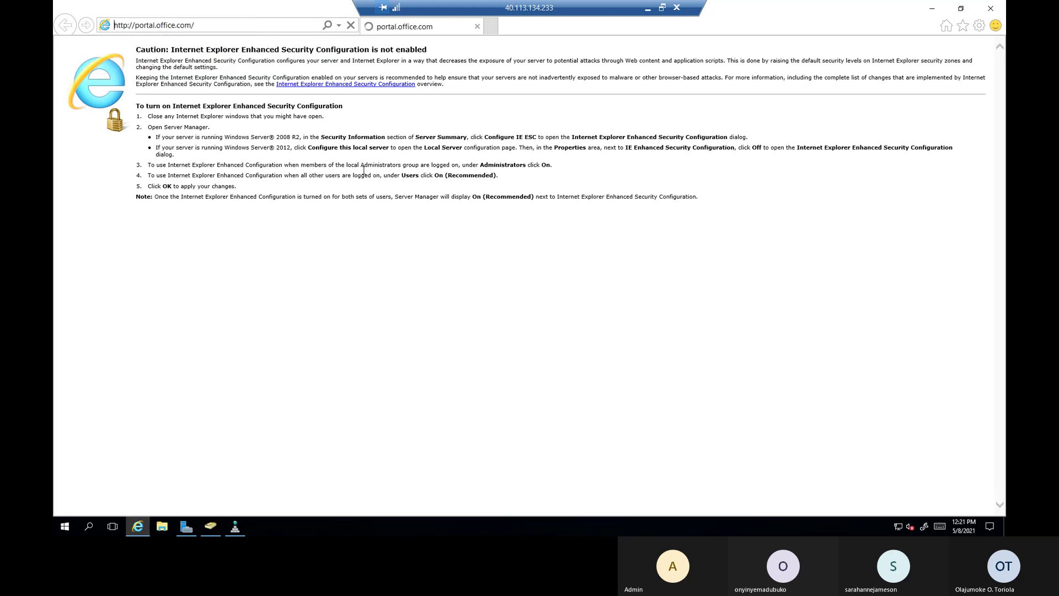
- Minimize Server Manager and sign in with the tenant admin e-mail and password, staying signed in
{"action": "left_click", "coordinate": [186, 526]}
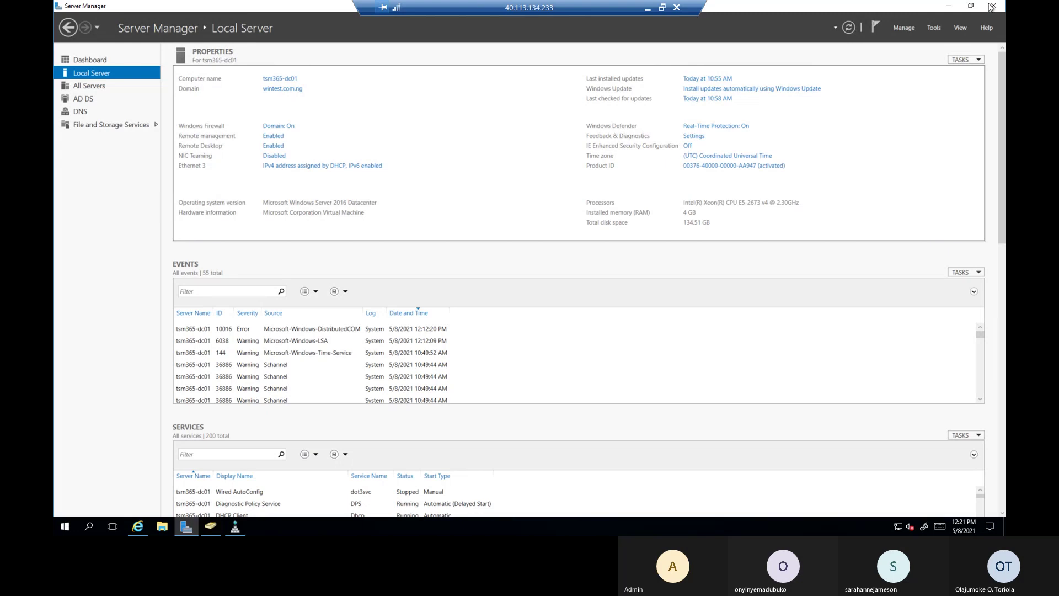
{"action": "left_click", "coordinate": [948, 8]}
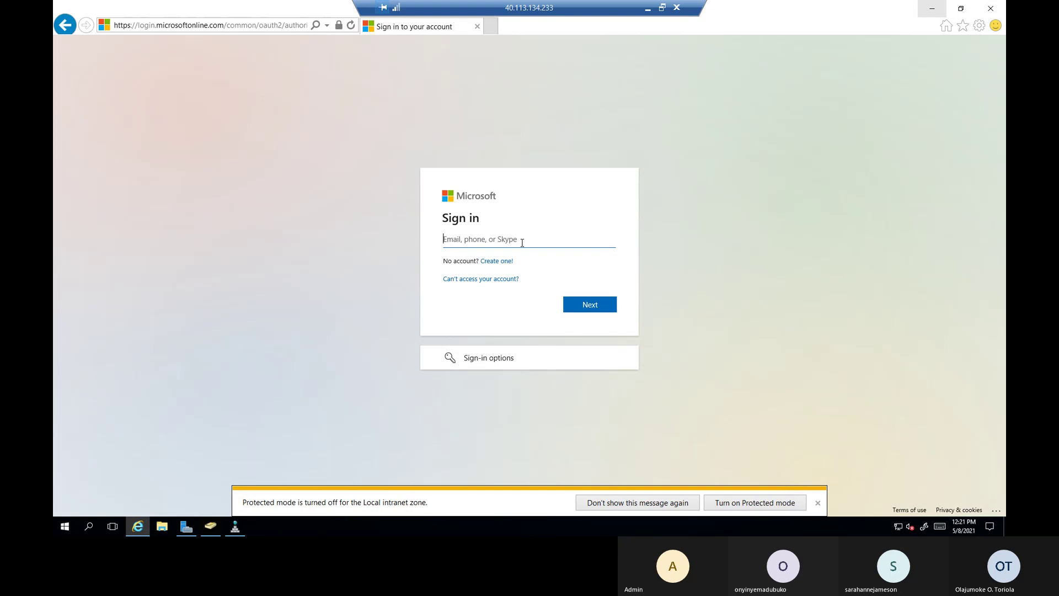
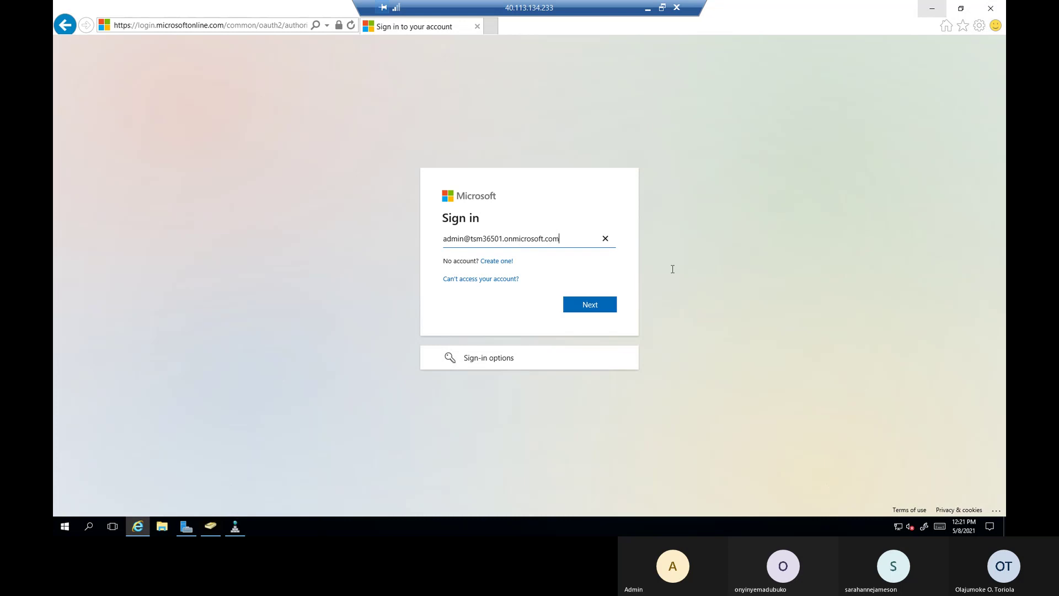
{"action": "left_click", "coordinate": [593, 308]}
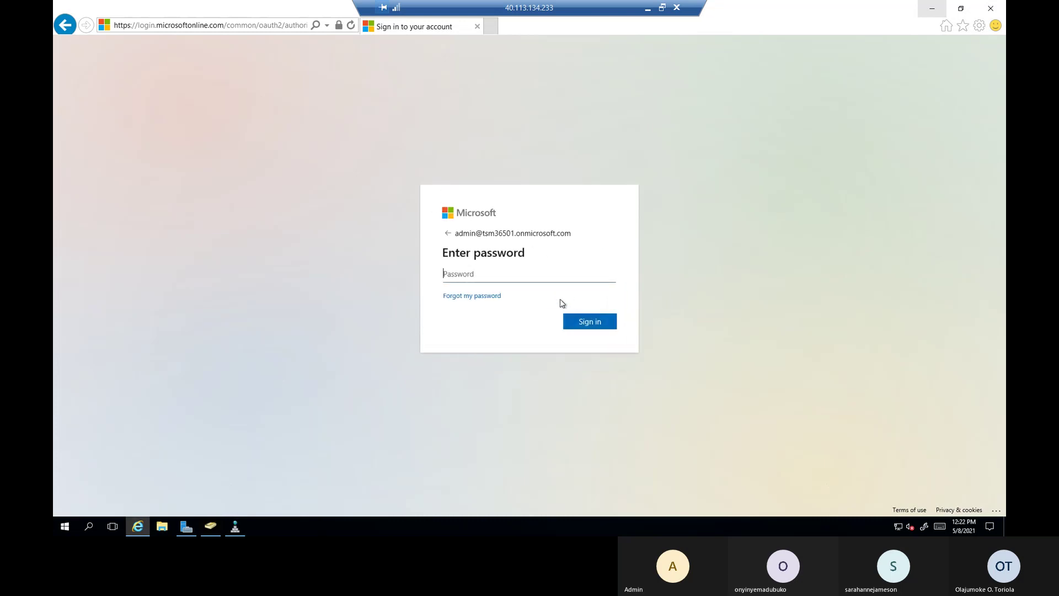
{"action": "type", "text": "•••••••••••••"}
{"action": "key", "text": "Return"}
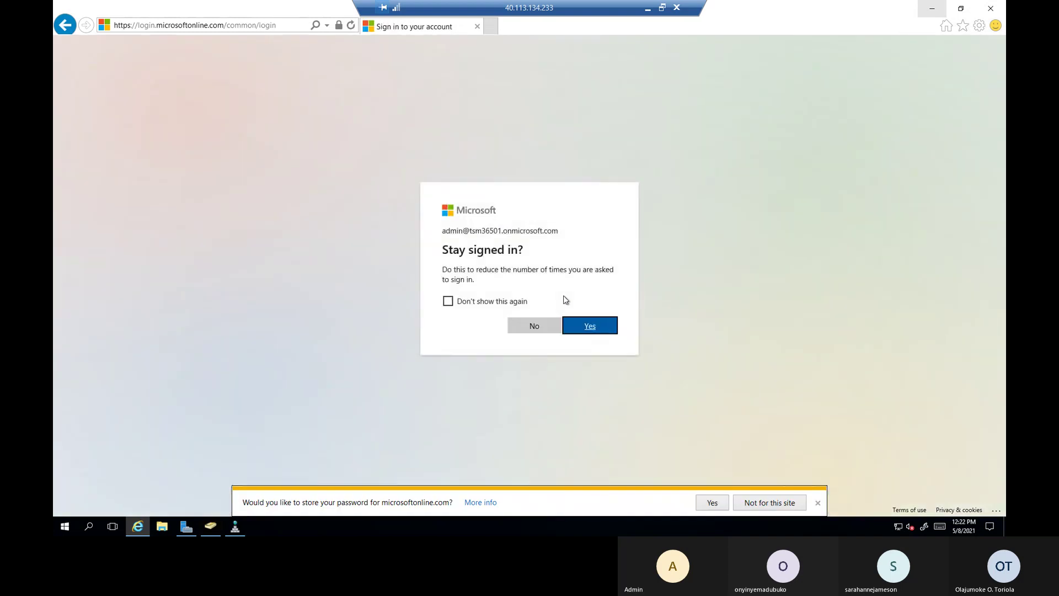
{"action": "left_click", "coordinate": [582, 329]}
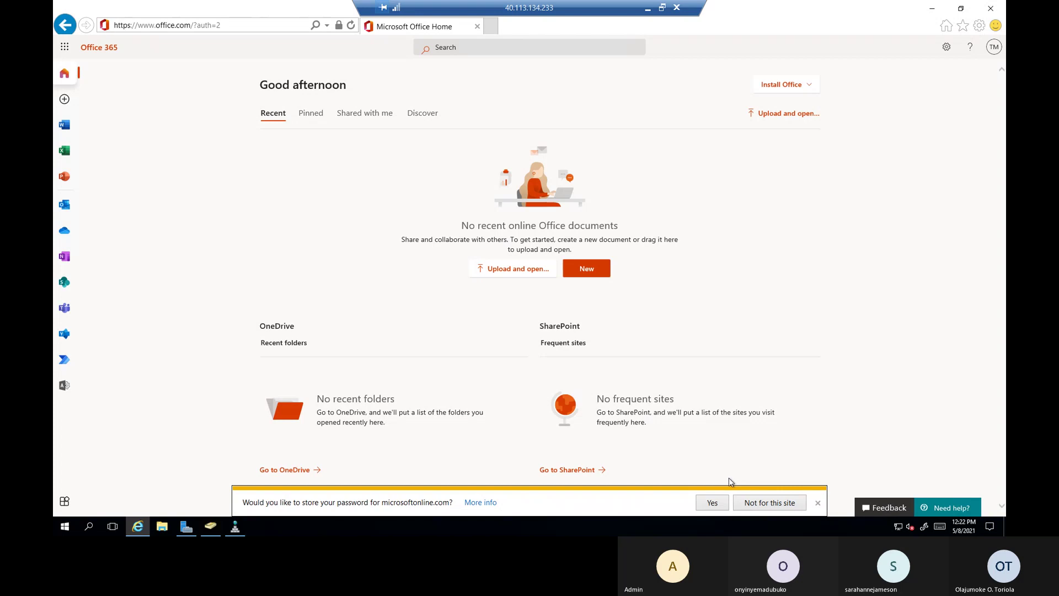
- Open the Admin app and go to Users > Active users, listing 11 licensed accounts
{"action": "left_click", "coordinate": [65, 386]}
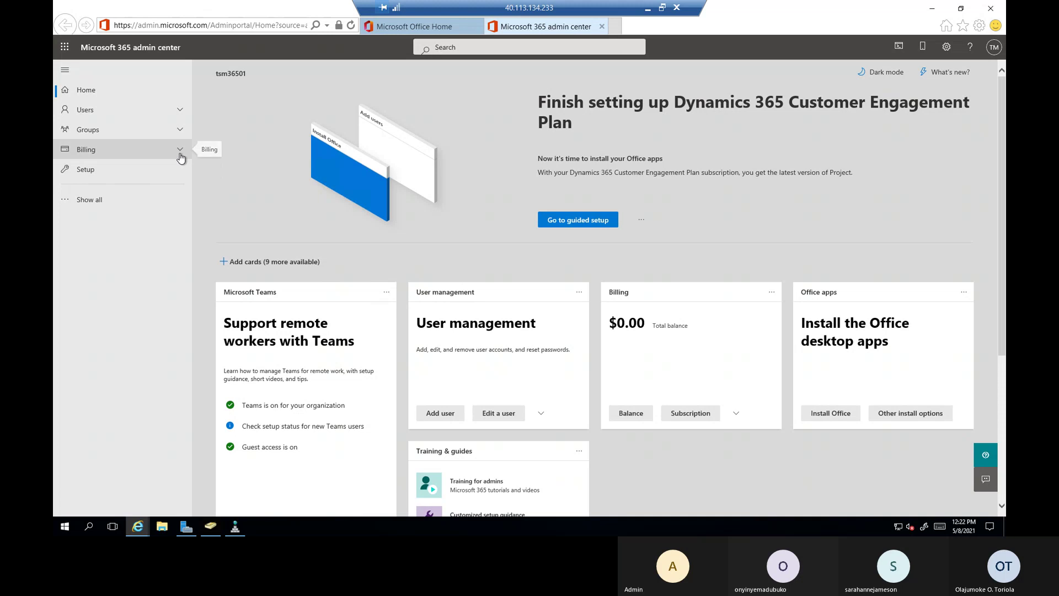
{"action": "left_click", "coordinate": [126, 113]}
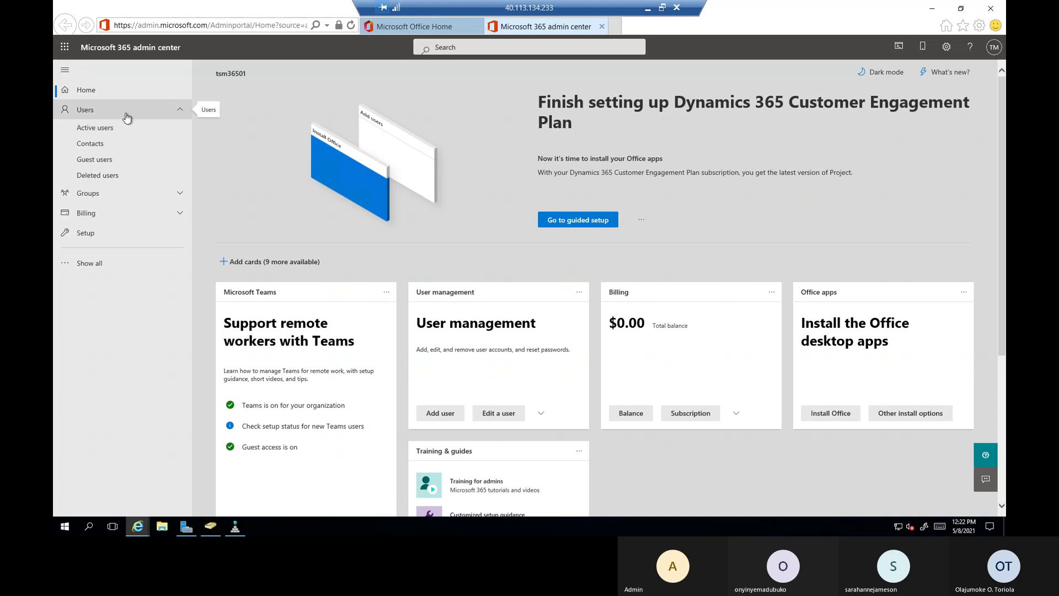
{"action": "left_click", "coordinate": [104, 128]}
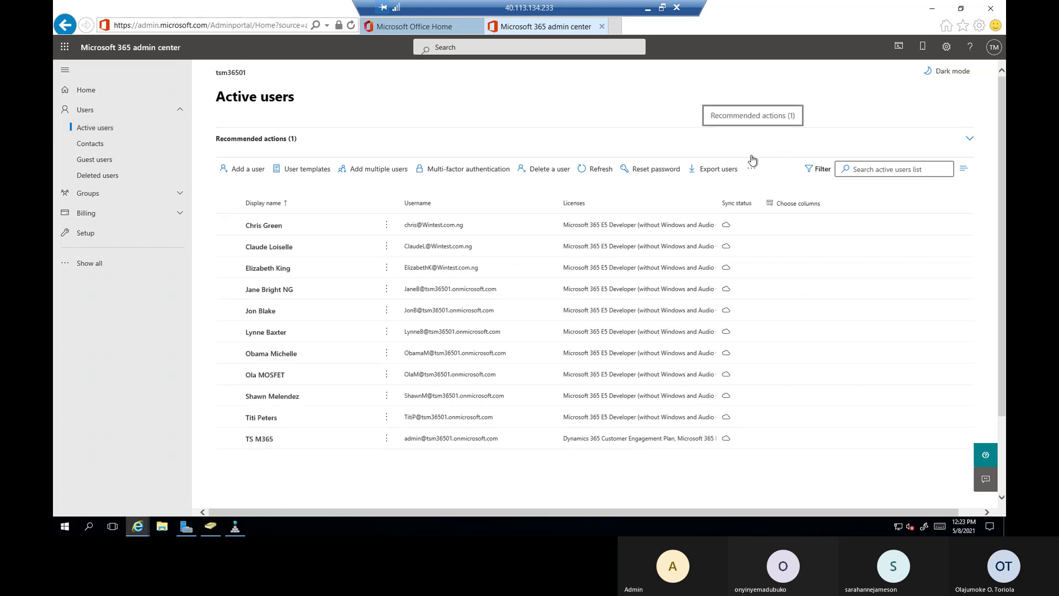
- Open Directory synchronization from the Active users menu and follow the Azure AD Connect download link
{"action": "left_click", "coordinate": [751, 171]}
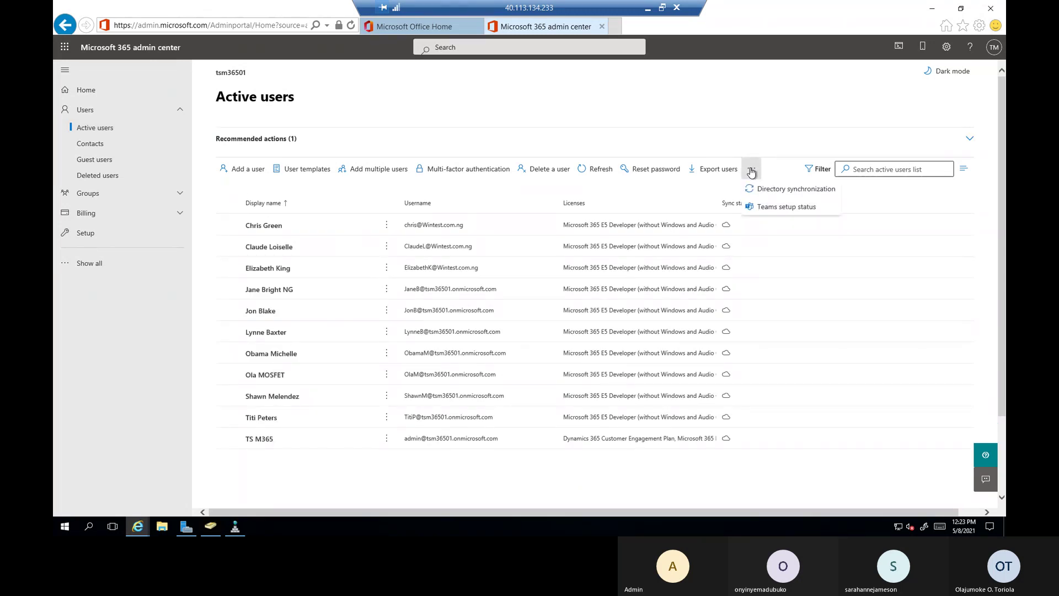
{"action": "left_click", "coordinate": [771, 190]}
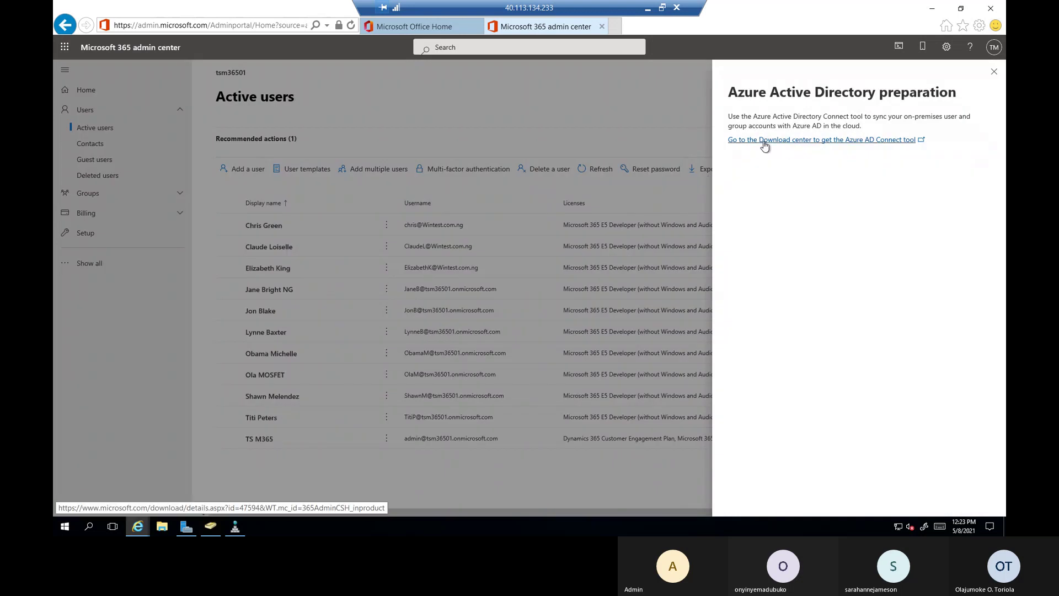
{"action": "left_click", "coordinate": [803, 142]}
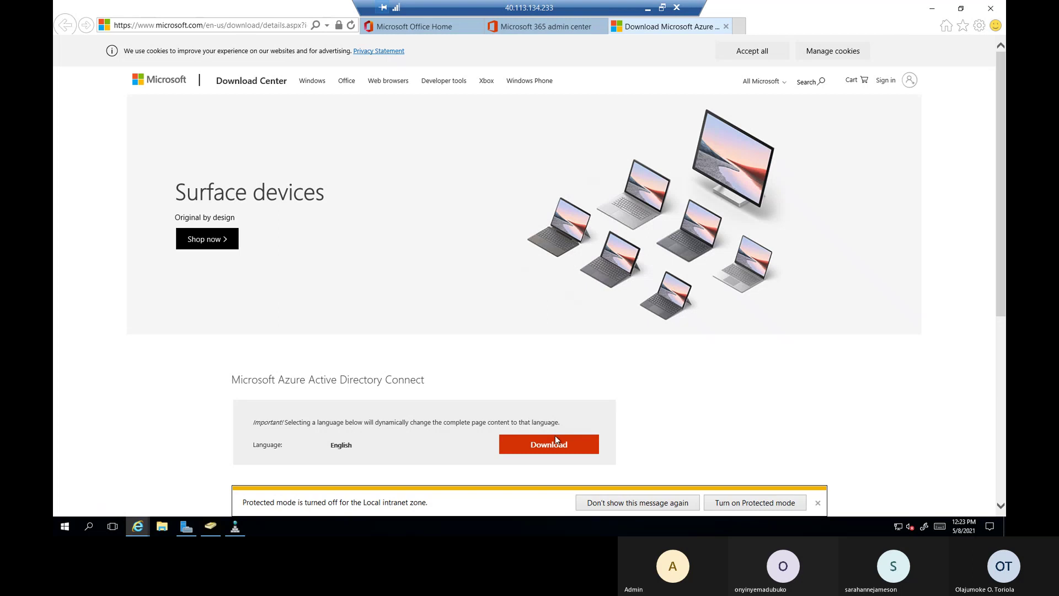
- Download and save AzureADConnect.msi, accept the site cookies, and run the installer
{"action": "left_click", "coordinate": [555, 438]}
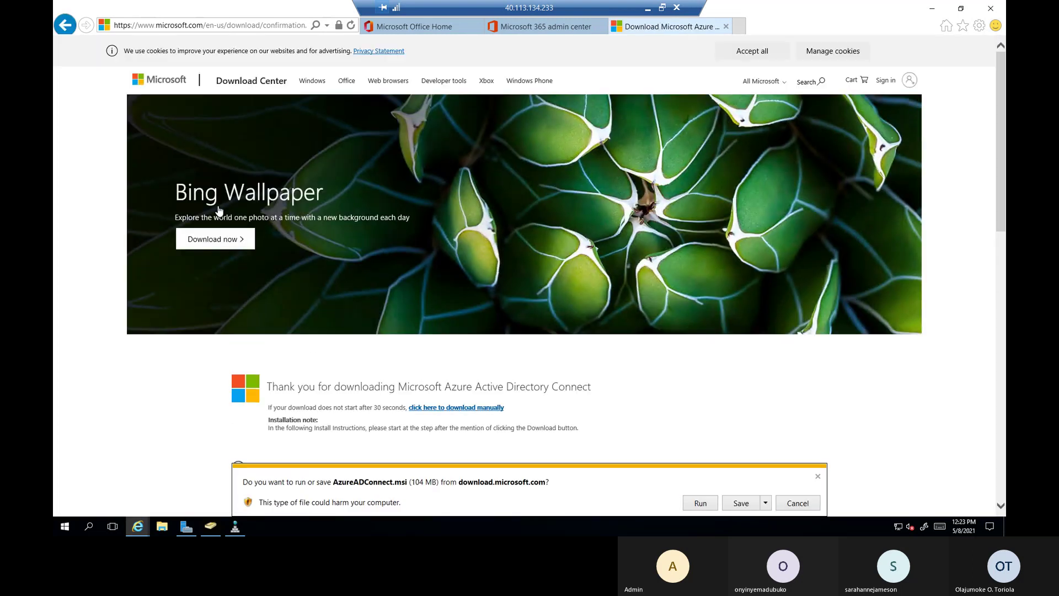
{"action": "left_click", "coordinate": [748, 503]}
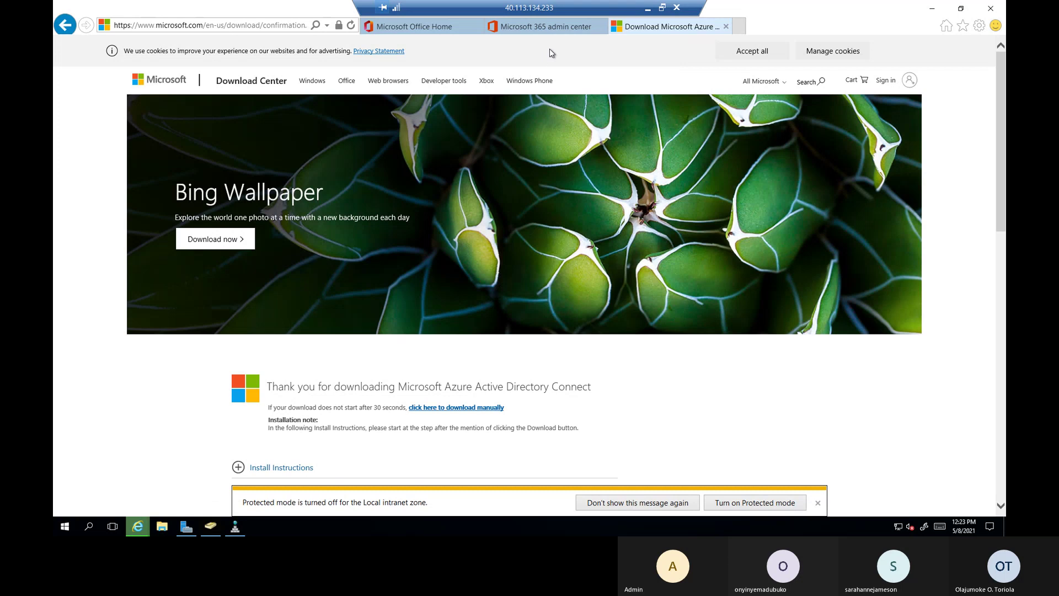
{"action": "left_click", "coordinate": [755, 53]}
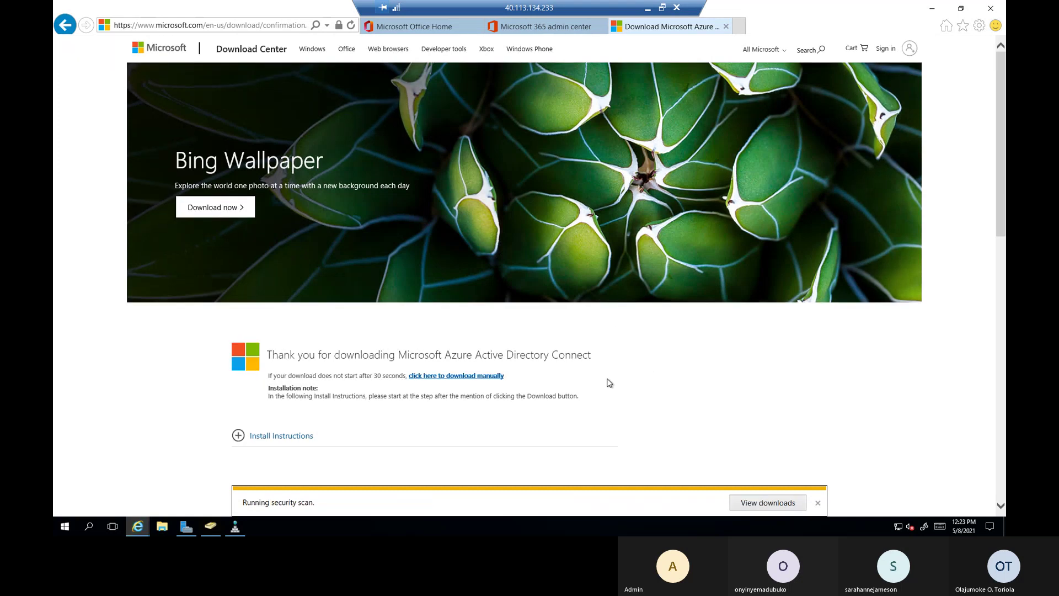
{"action": "scroll", "coordinate": [608, 383], "scroll_direction": "down", "scroll_amount": 1}
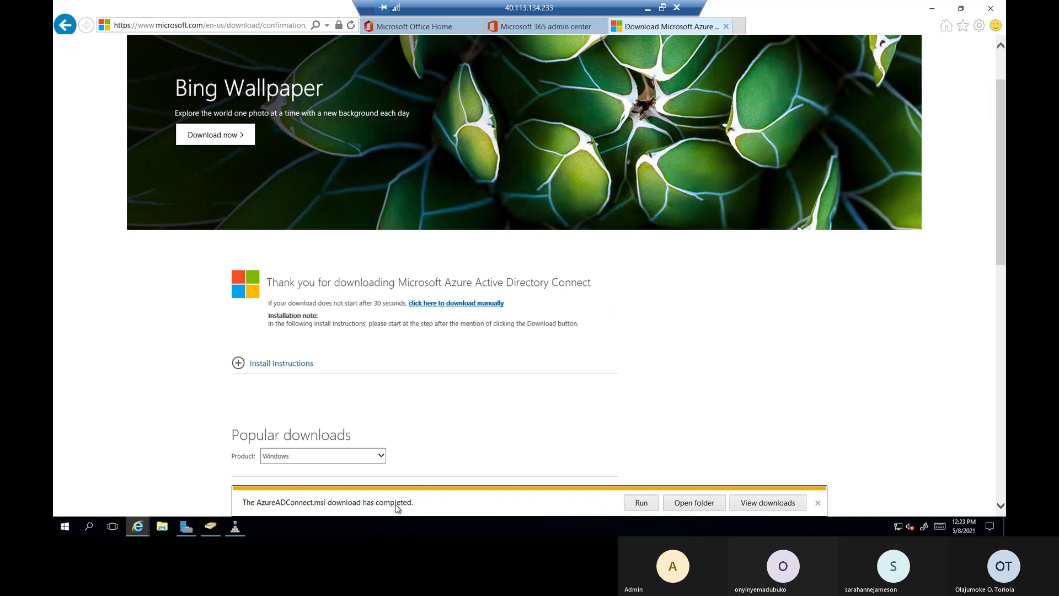
{"action": "left_click", "coordinate": [634, 505]}
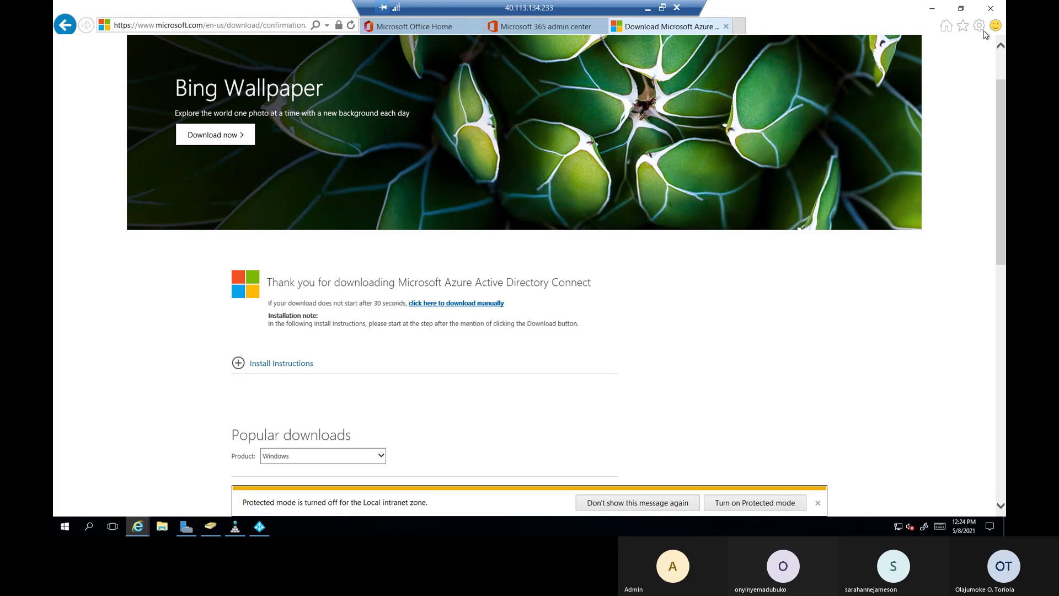
- Agree to the Azure AD Connect license terms and choose Use express settings
{"action": "left_click", "coordinate": [932, 8]}
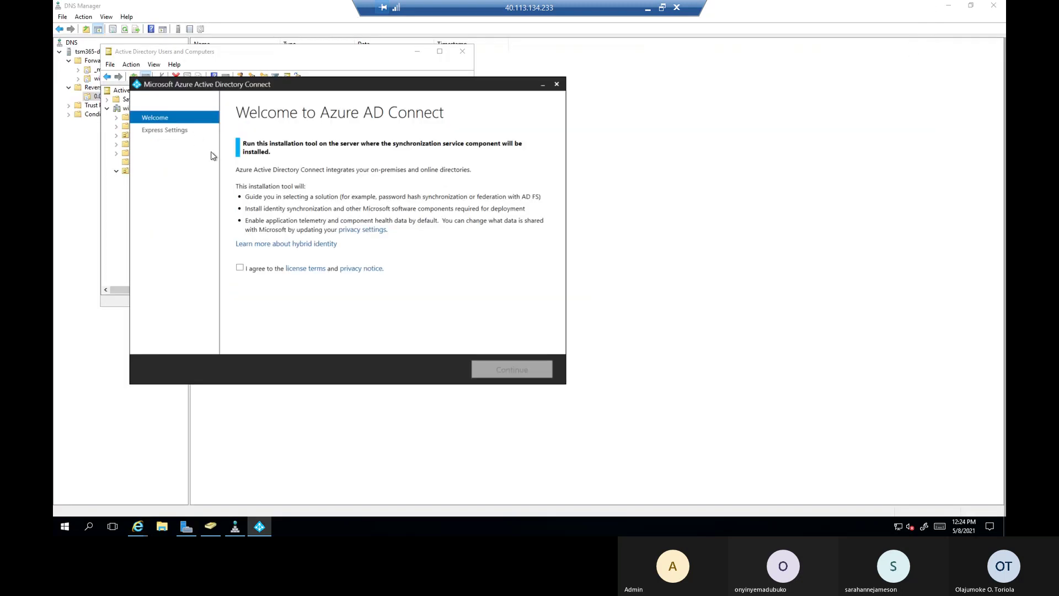
{"action": "left_click", "coordinate": [239, 268]}
{"action": "left_click_drag", "start_coordinate": [407, 83], "coordinate": [465, 79]}
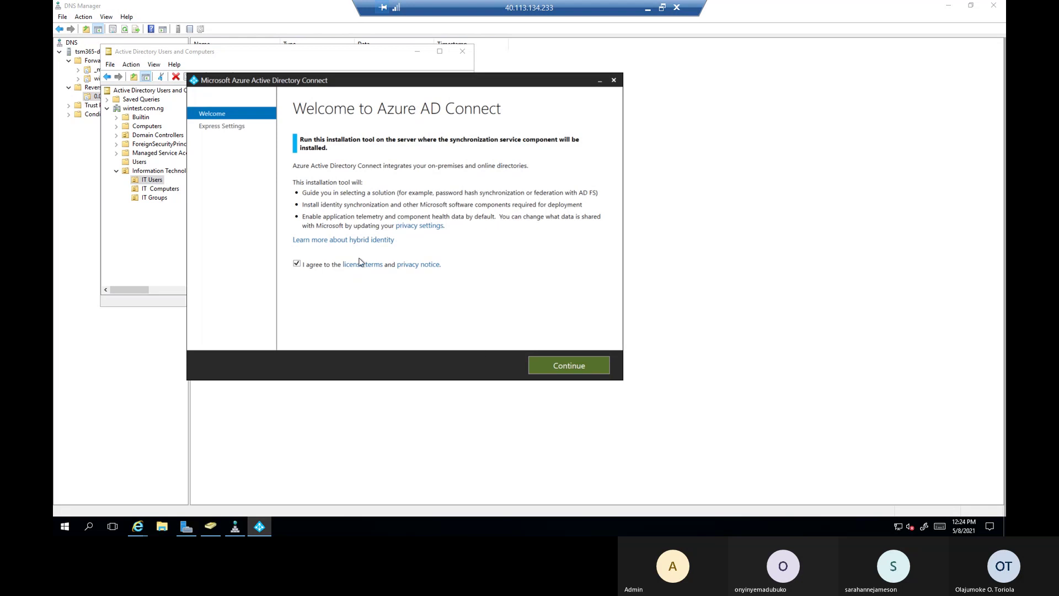
{"action": "left_click", "coordinate": [566, 363]}
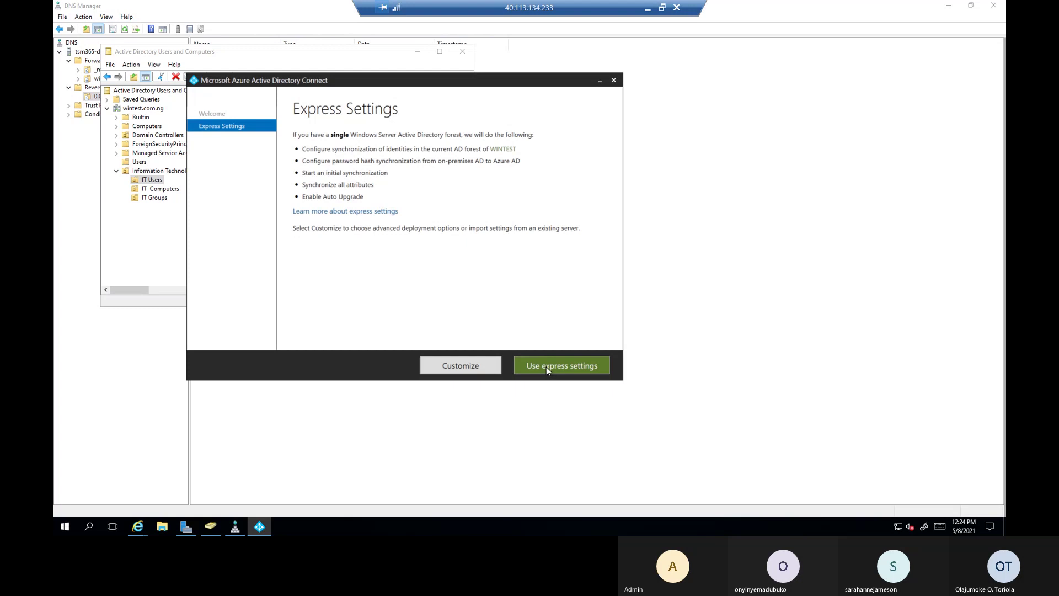
{"action": "left_click", "coordinate": [546, 366]}
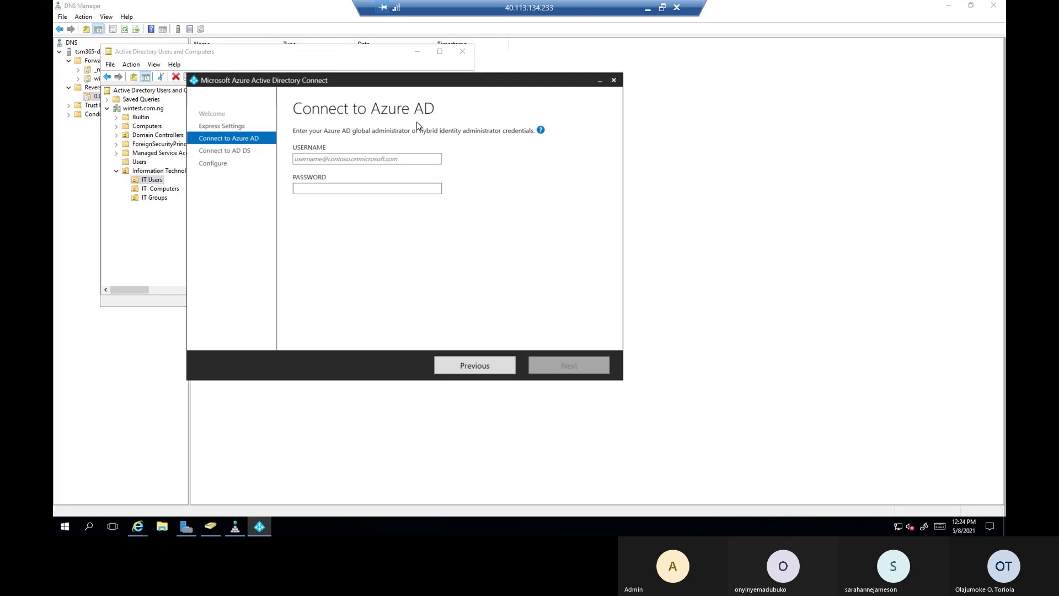
- Enter the Azure AD global administrator's username and password and verify them
{"action": "left_click", "coordinate": [316, 159]}
{"action": "type", "text": "ts"}
{"action": "key", "text": "BackSpace"}
{"action": "key", "text": "BackSpace"}
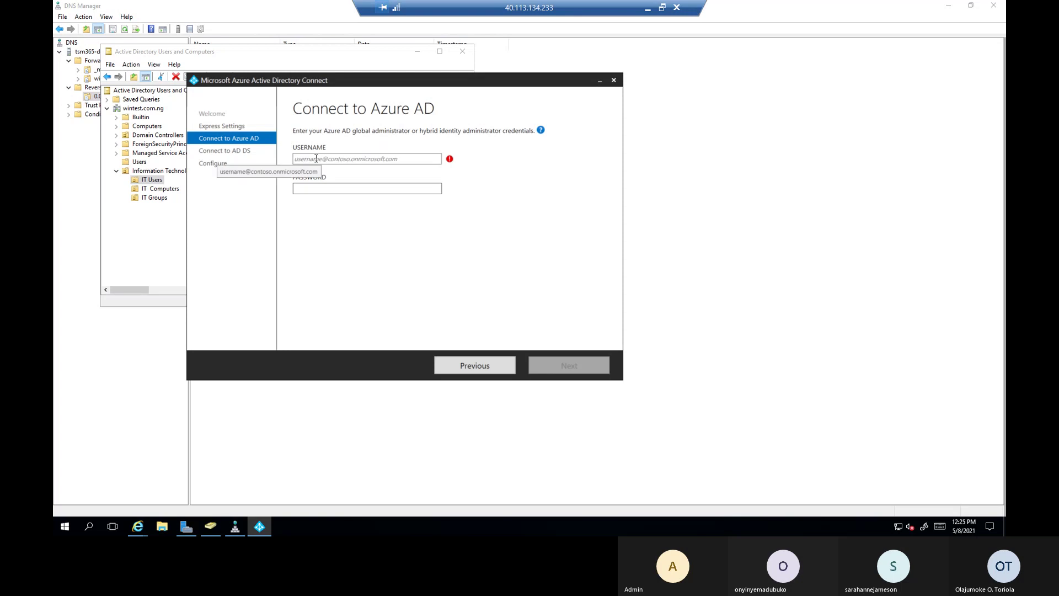
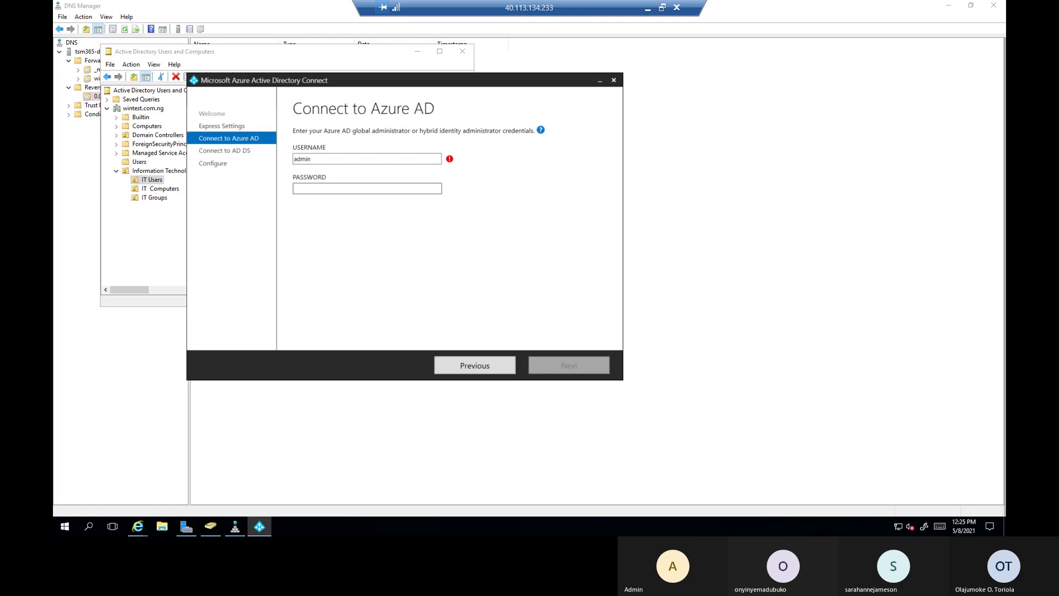
{"action": "left_click", "coordinate": [359, 188]}
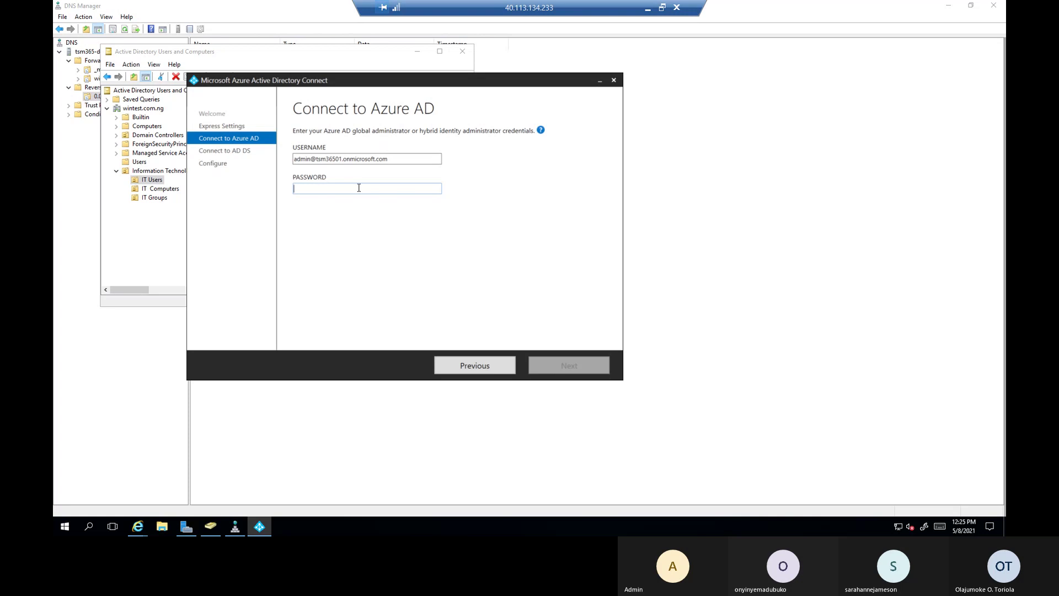
{"action": "type", "text": "••••••"}
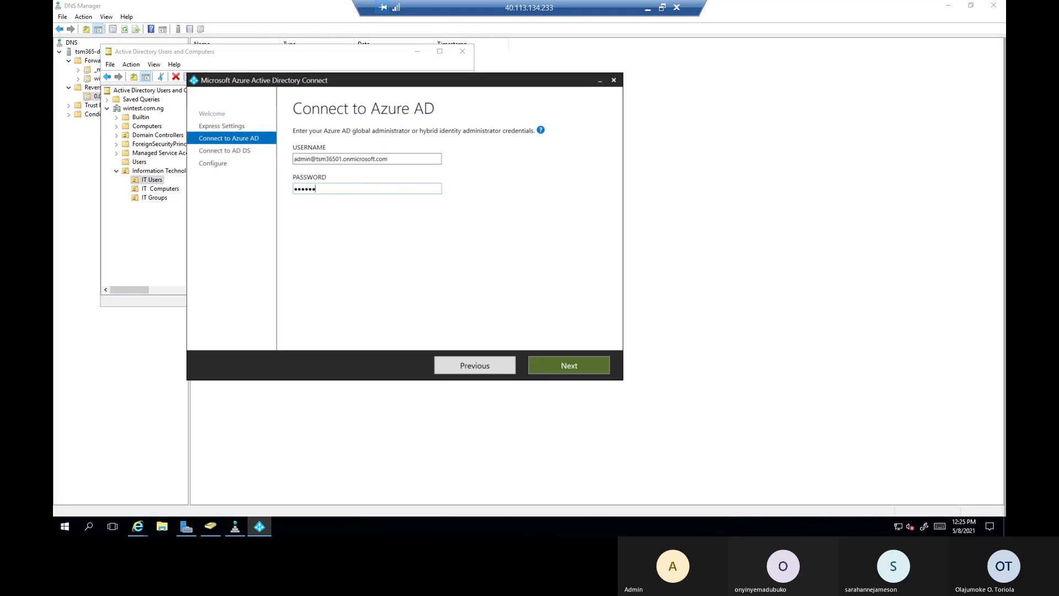
{"action": "type", "text": "•••••••"}
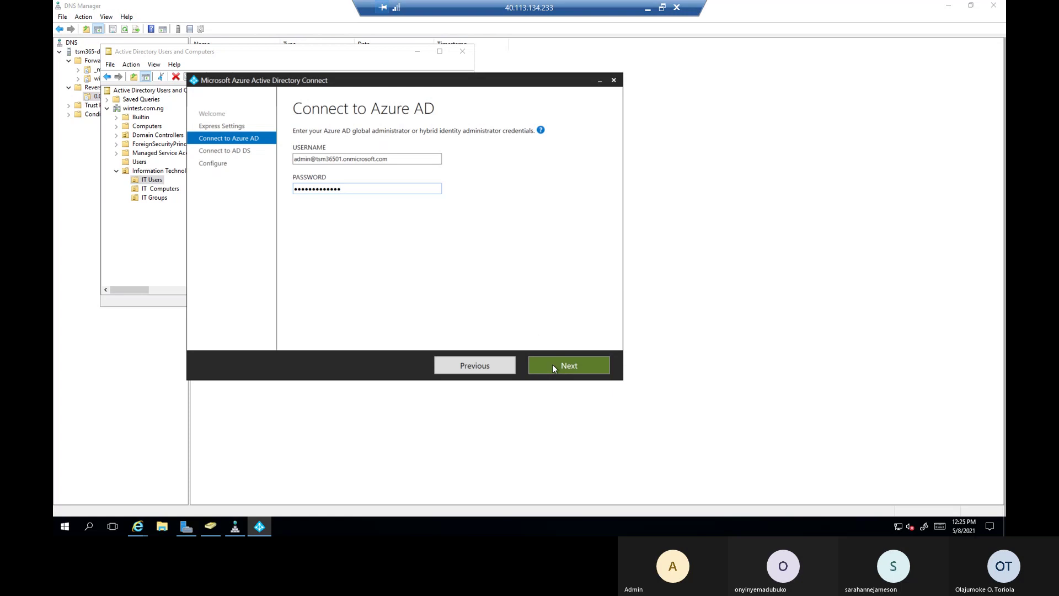
{"action": "left_click", "coordinate": [553, 366]}
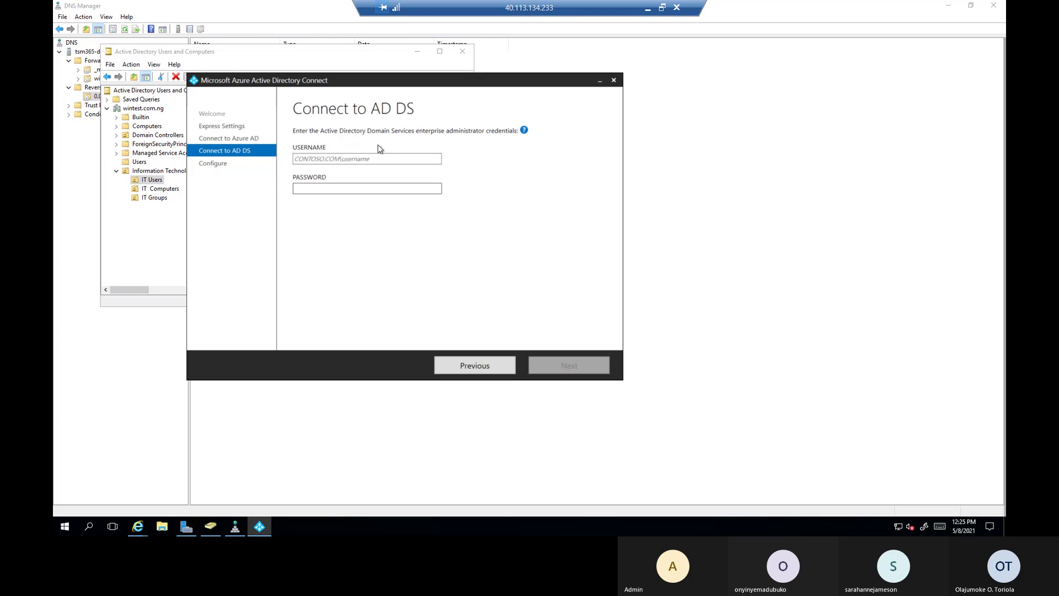
- Enter the WINTEST enterprise admin username and password for AD DS and verify them
{"action": "left_click", "coordinate": [337, 158]}
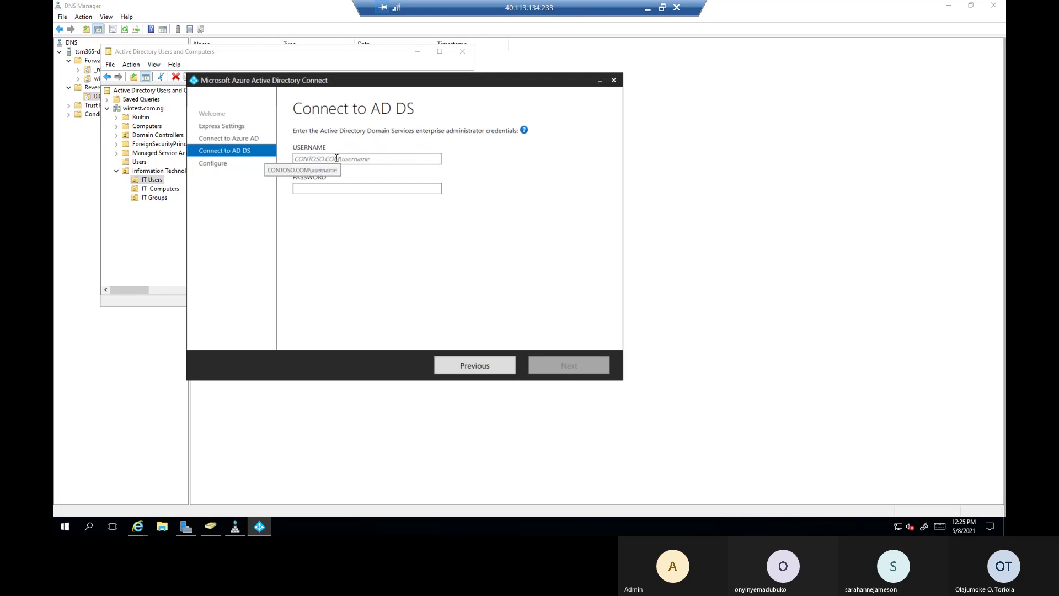
{"action": "type", "text": "tsm3"}
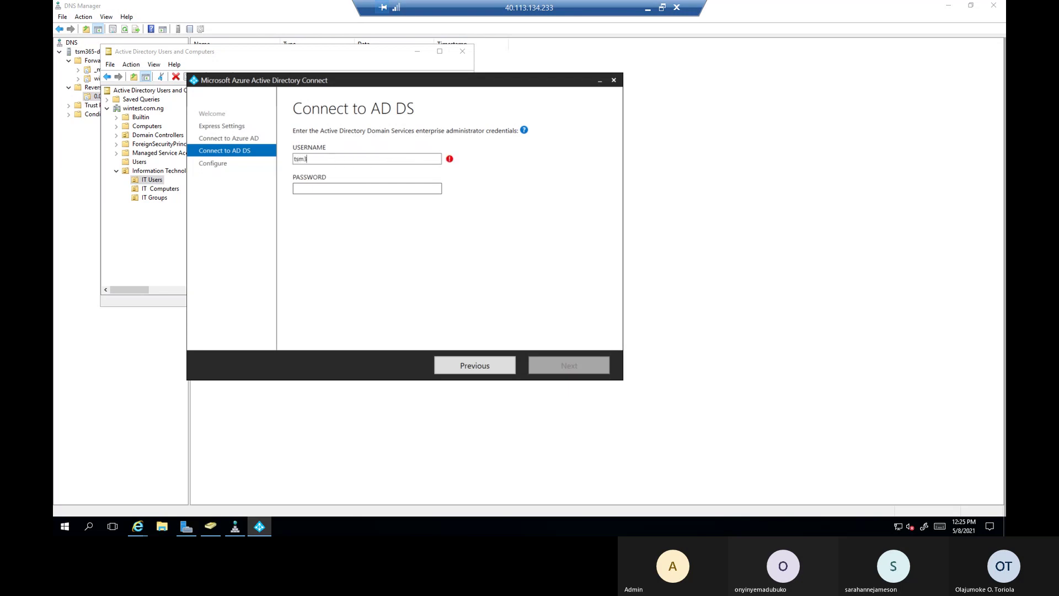
{"action": "type", "text": "65"}
{"action": "type", "text": "admi"}
{"action": "type", "text": "Wintes"}
{"action": "type", "text": "t\\"}
{"action": "key", "text": "BackSpace"}
{"action": "key", "text": "BackSpace"}
{"action": "key", "text": "BackSpace"}
{"action": "key", "text": "BackSpace"}
{"action": "key", "text": "BackSpace"}
{"action": "key", "text": "BackSpace"}
{"action": "key", "text": "BackSpace"}
{"action": "type", "text": "INTEST\\"}
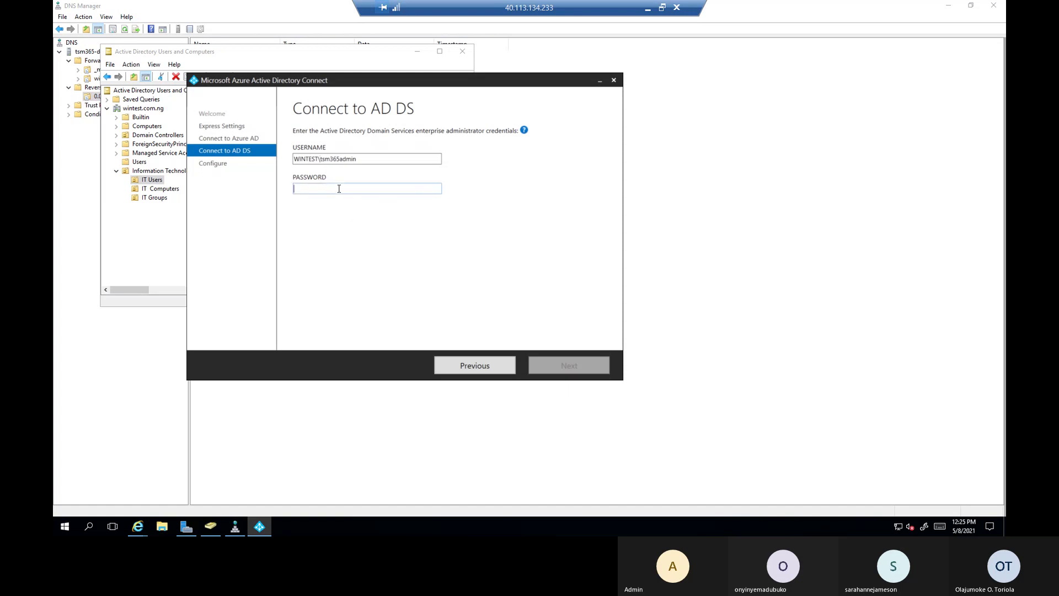
{"action": "type", "text": "•••••"}
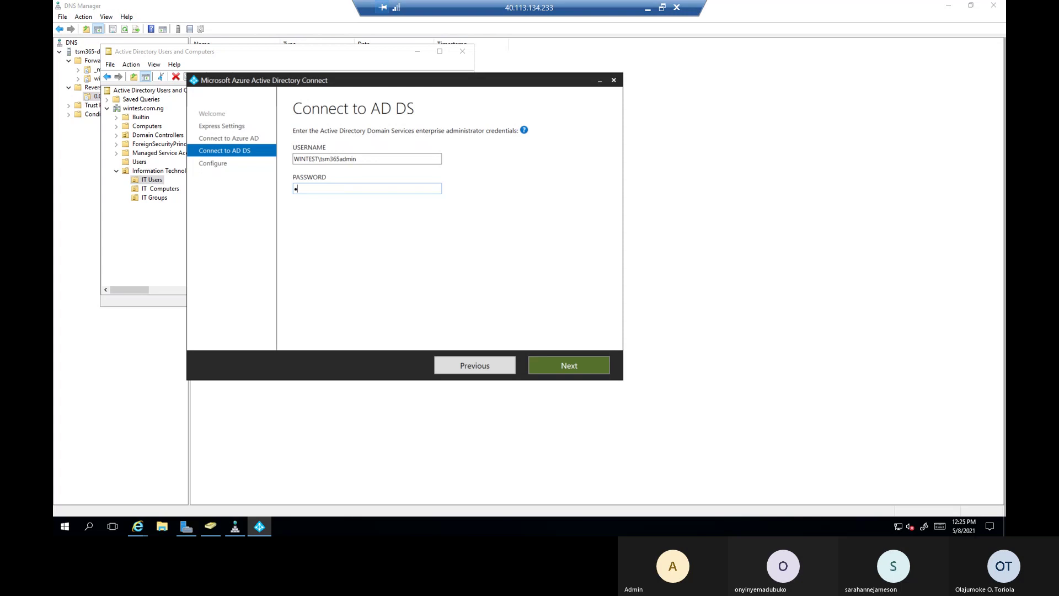
{"action": "type", "text": "•••••"}
{"action": "left_click", "coordinate": [561, 366]}
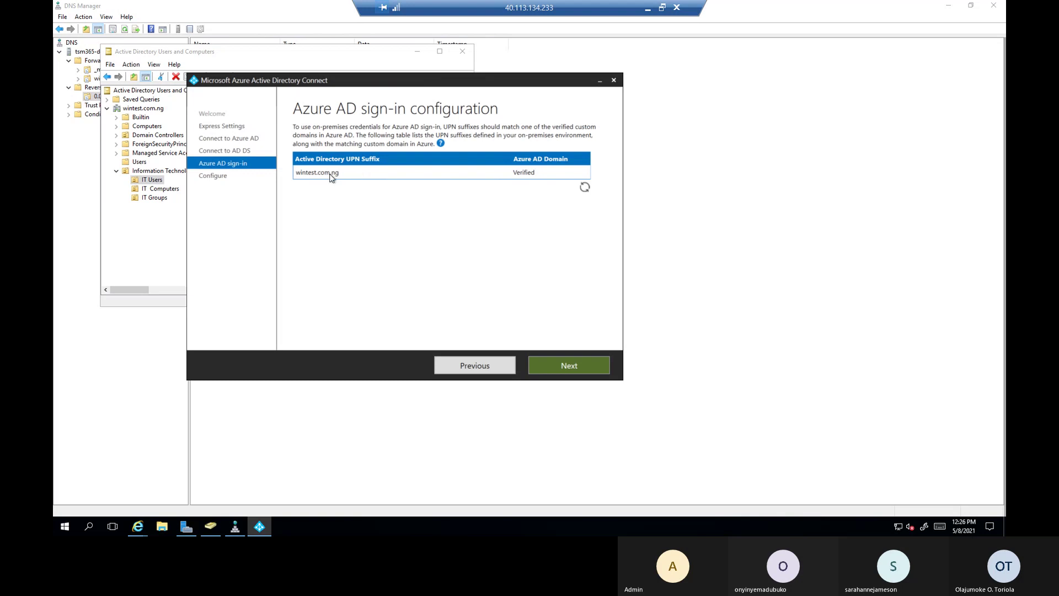
- Check the IT Users OU in Active Directory Users and Computers, then advance to Ready to configure
{"action": "left_click", "coordinate": [212, 526]}
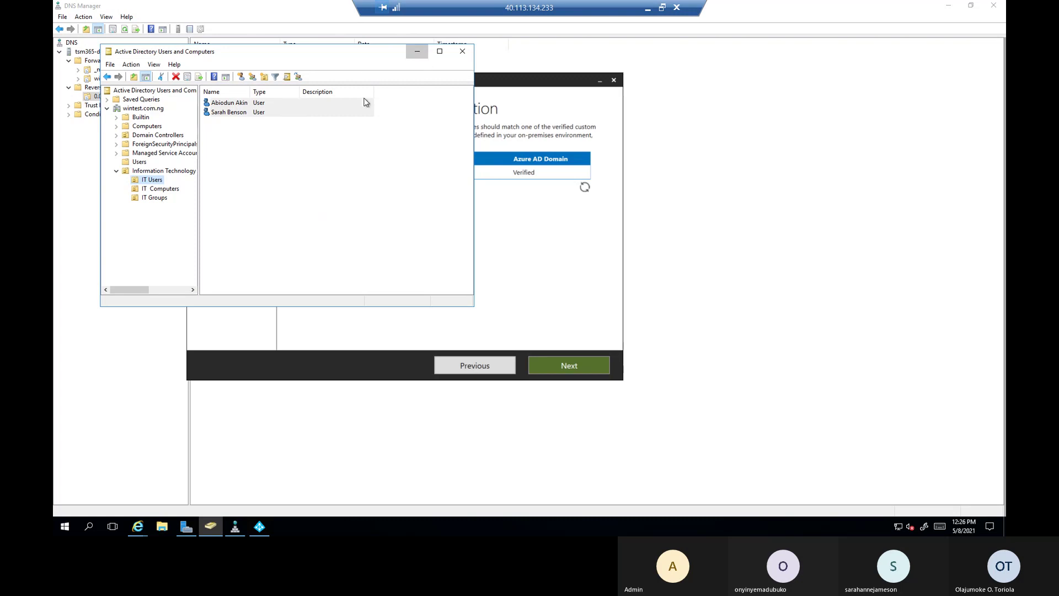
{"action": "left_click", "coordinate": [417, 51]}
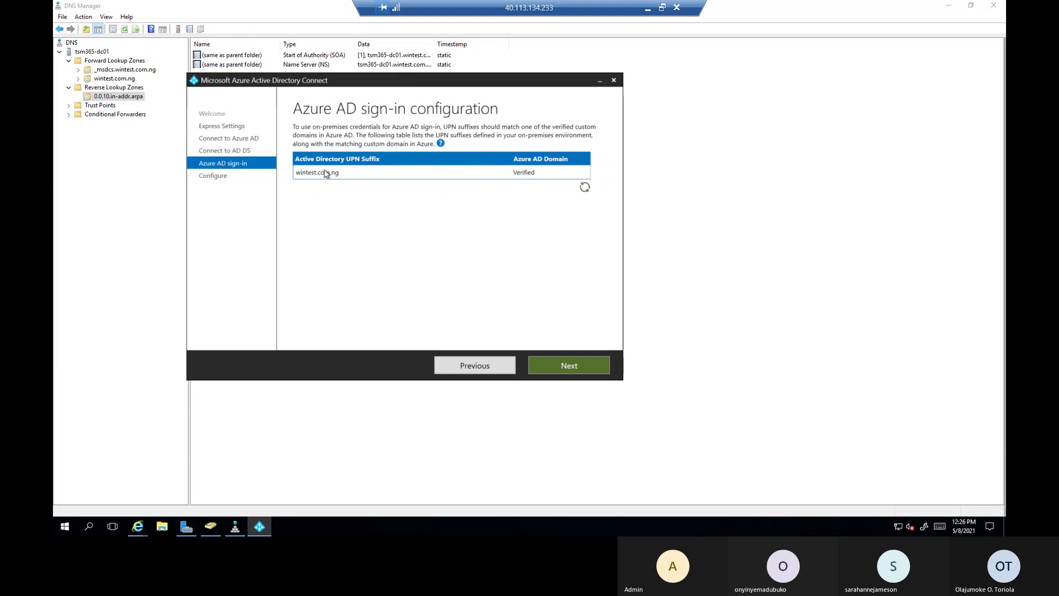
{"action": "left_click", "coordinate": [571, 365]}
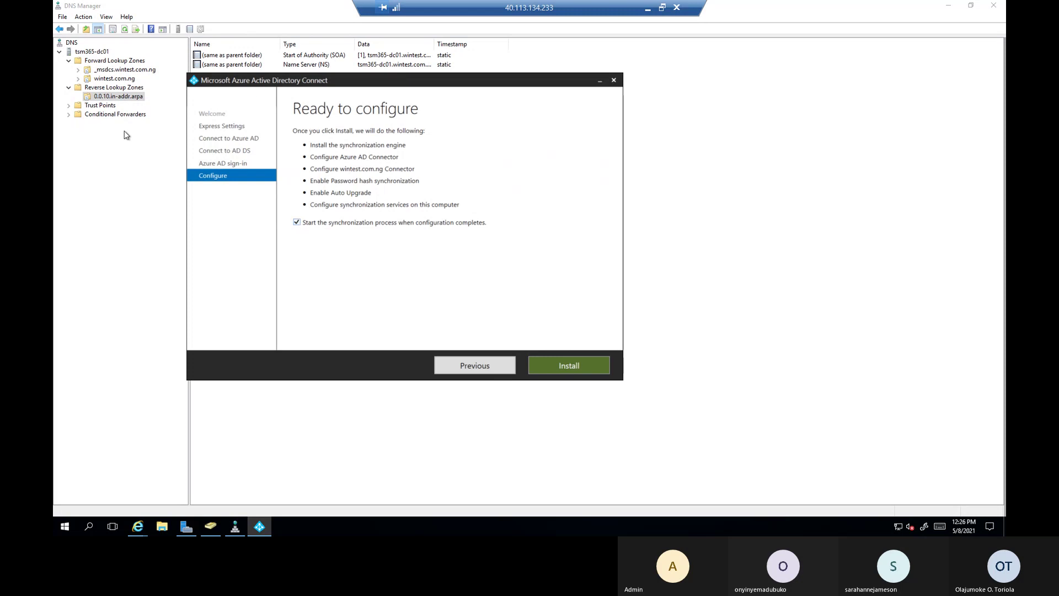
- After checking the Users container and DNS Manager, untick starting synchronization when configuration completes
{"action": "left_click", "coordinate": [213, 520]}
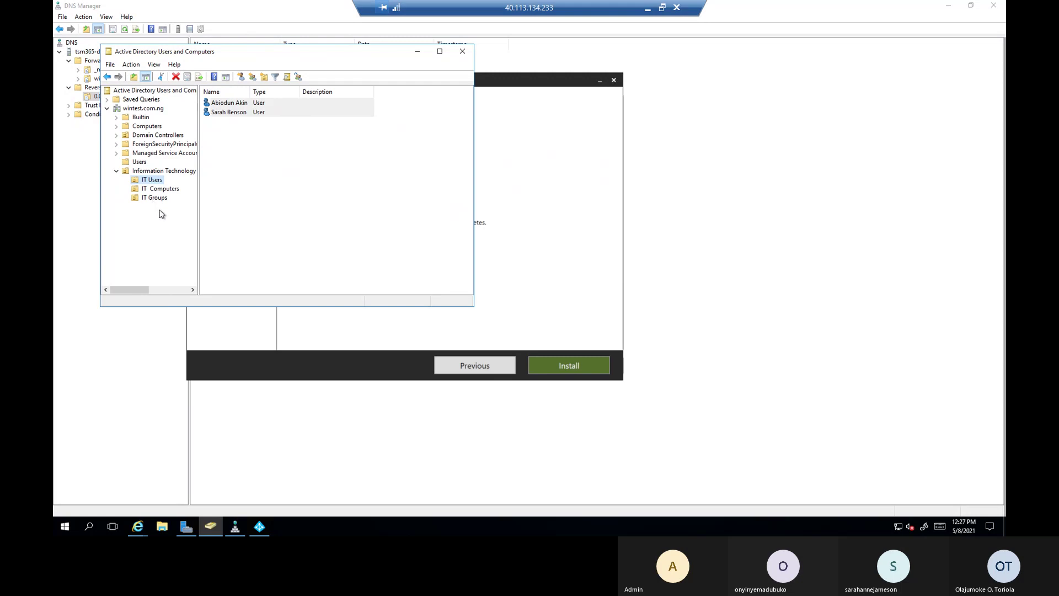
{"action": "left_click", "coordinate": [140, 162]}
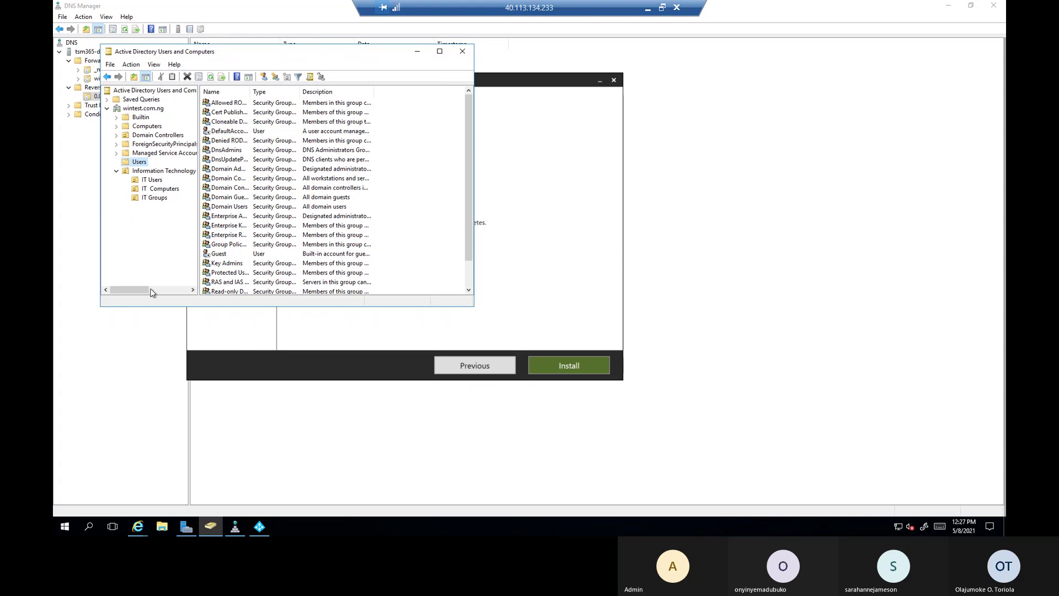
{"action": "left_click", "coordinate": [161, 331]}
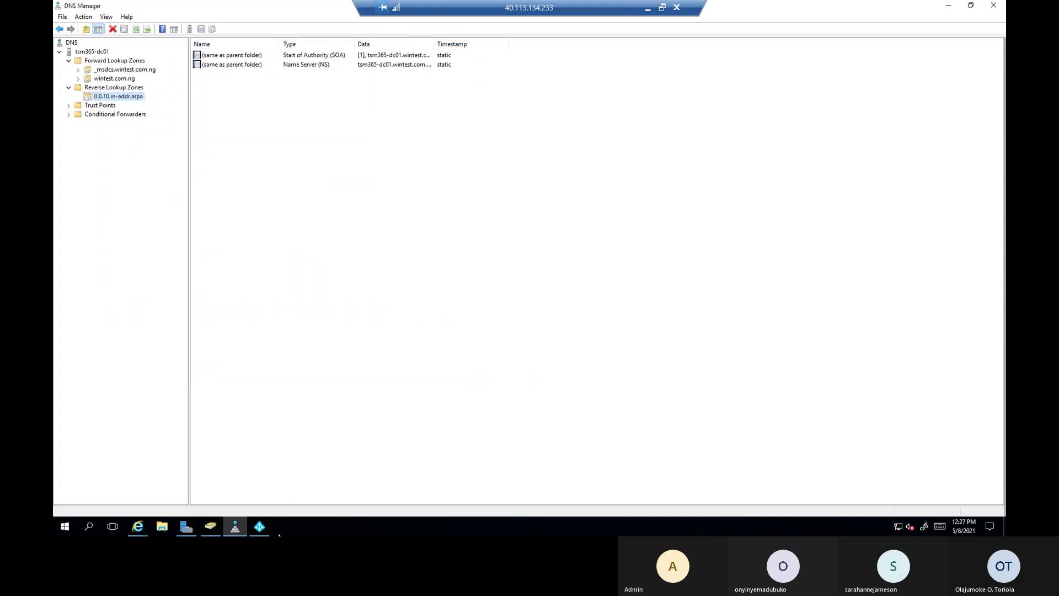
{"action": "left_click", "coordinate": [259, 526]}
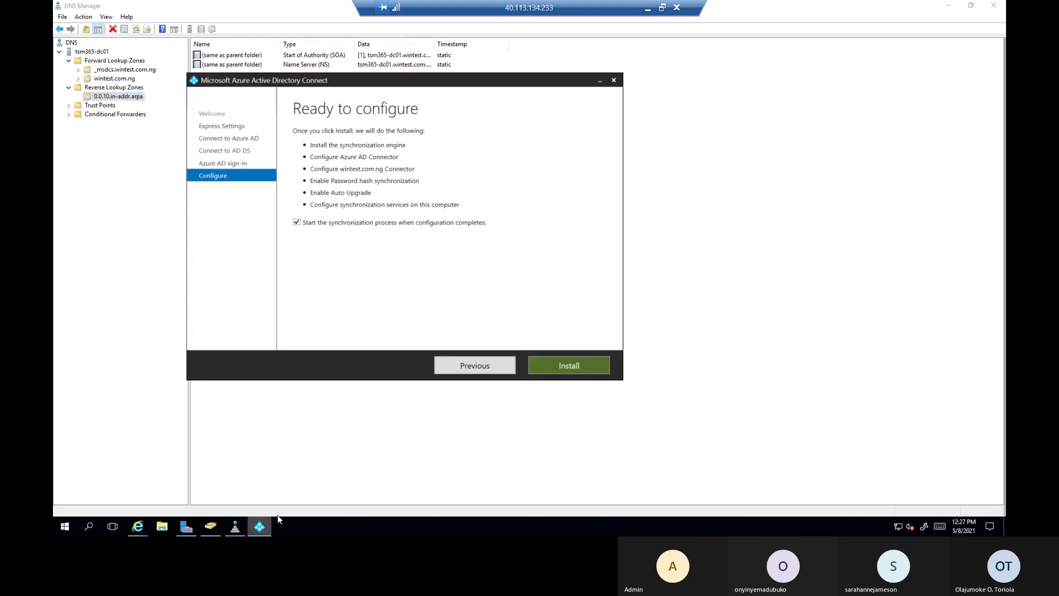
{"action": "left_click", "coordinate": [297, 223]}
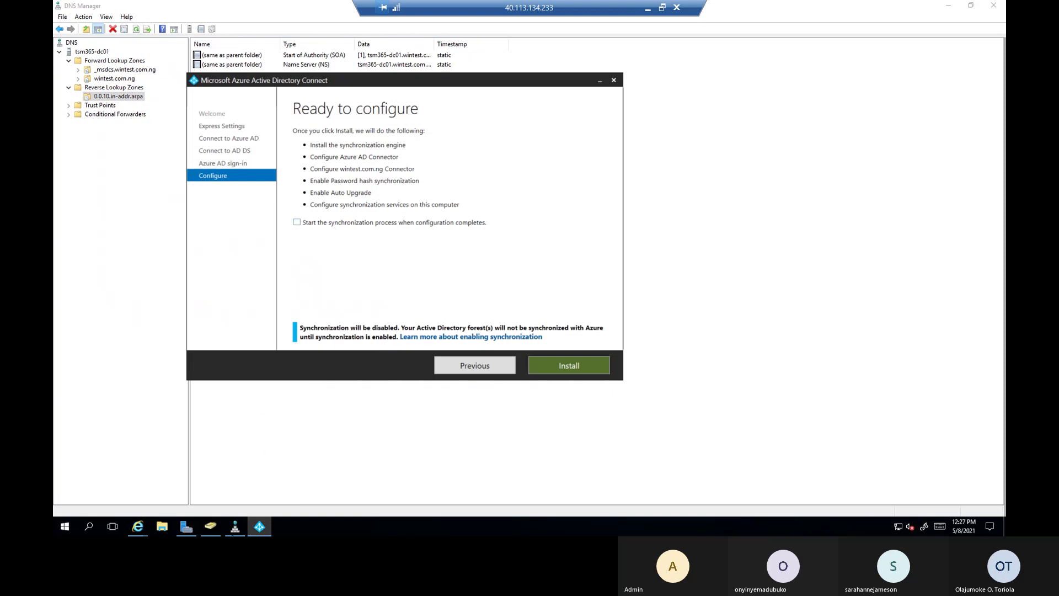
- Start the Azure AD Connect installation, then bring up the Microsoft Office Home browser window
{"action": "left_click", "coordinate": [559, 368]}
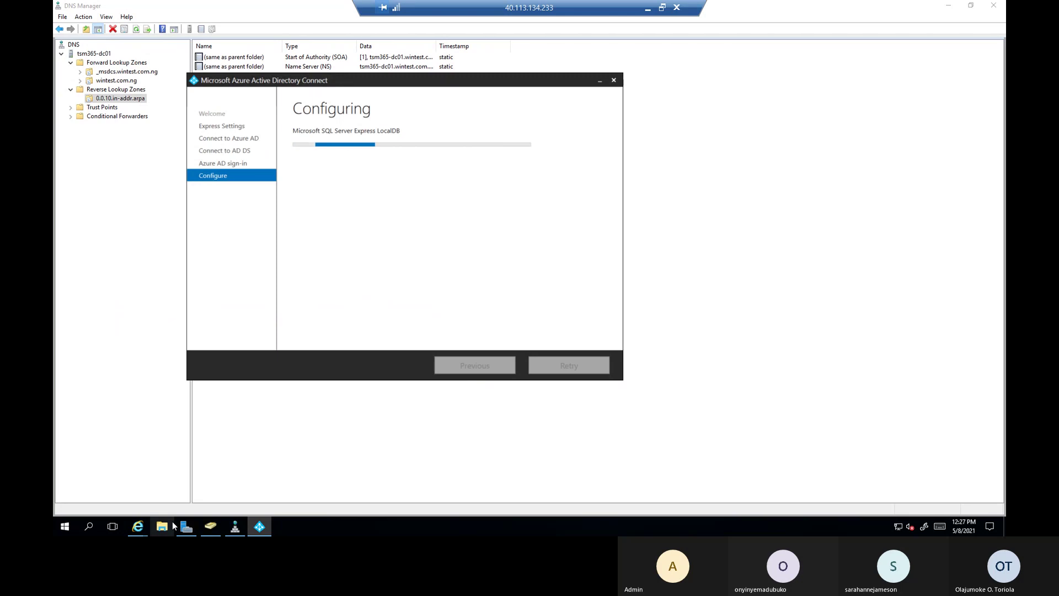
{"action": "mouse_move", "coordinate": [150, 527]}
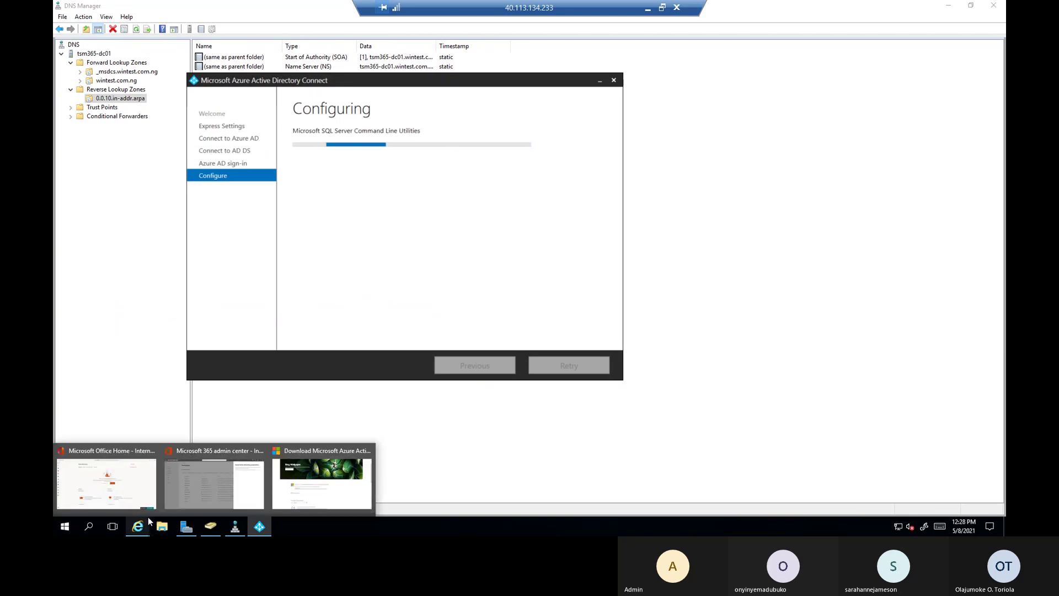
{"action": "left_click", "coordinate": [149, 521]}
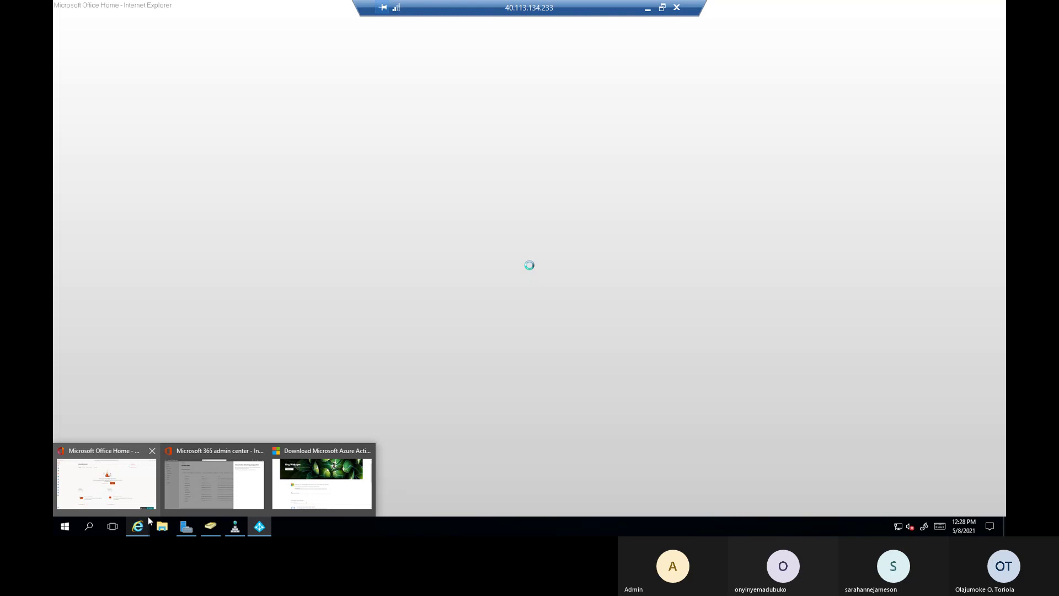
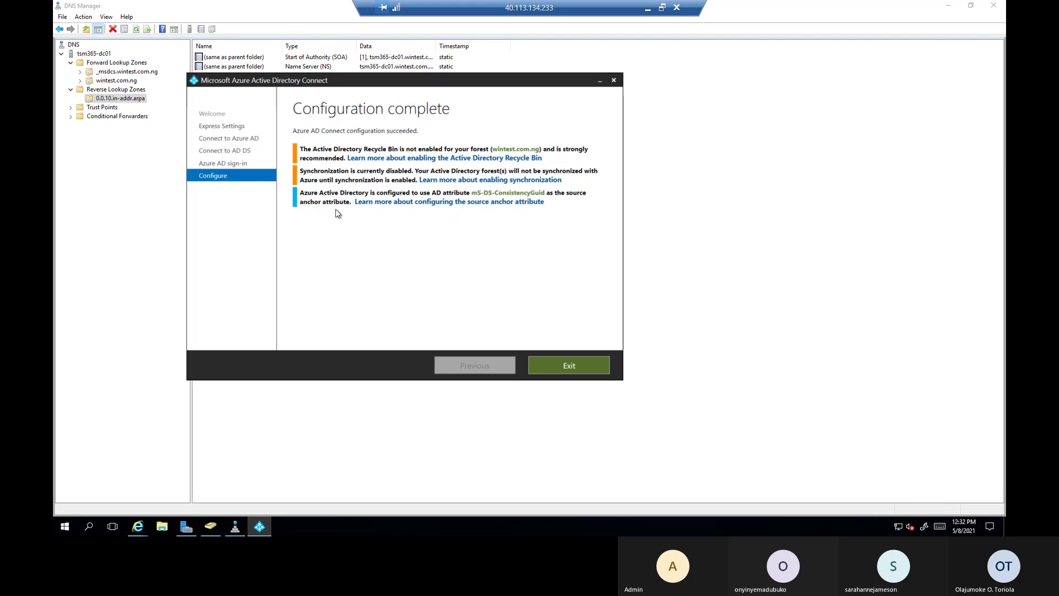
- Exit the finished wizard, clear the desktop, and relaunch Azure AD Connect as administrator into Configure
{"action": "left_click", "coordinate": [573, 366]}
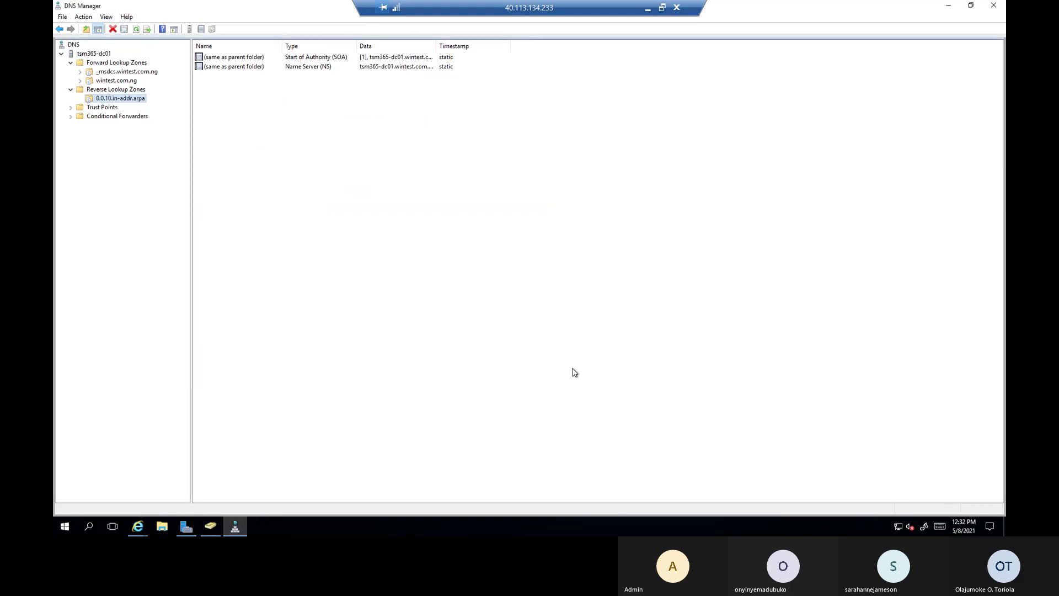
{"action": "left_click", "coordinate": [951, 8]}
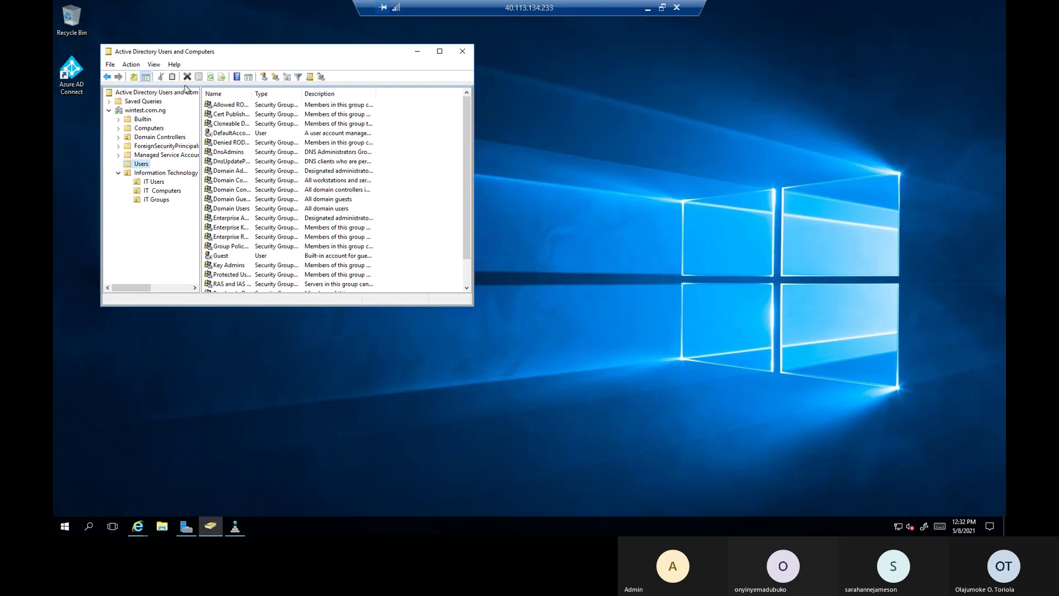
{"action": "left_click", "coordinate": [417, 51]}
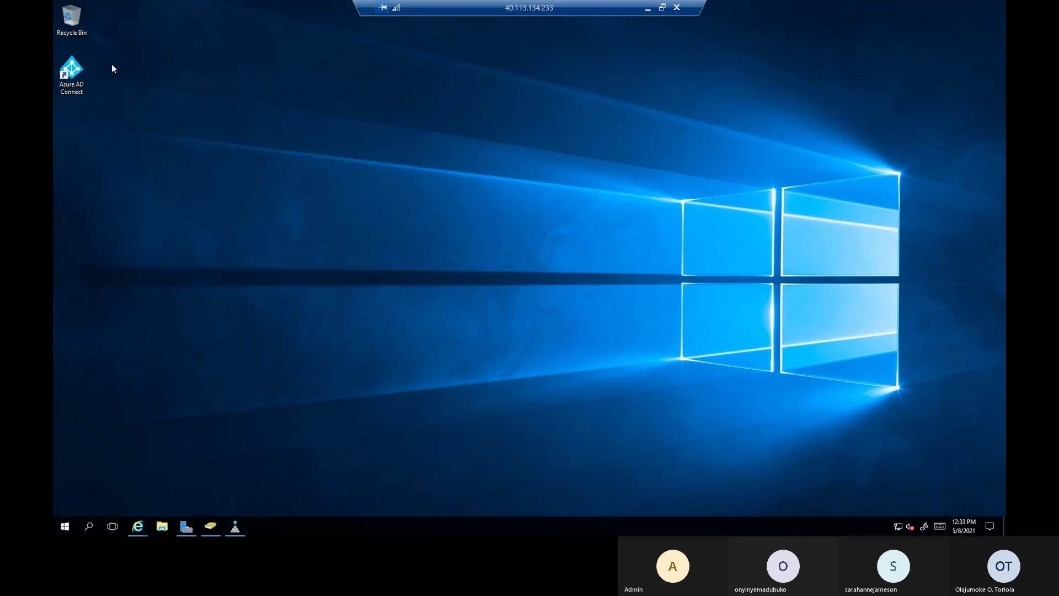
{"action": "right_click", "coordinate": [73, 77]}
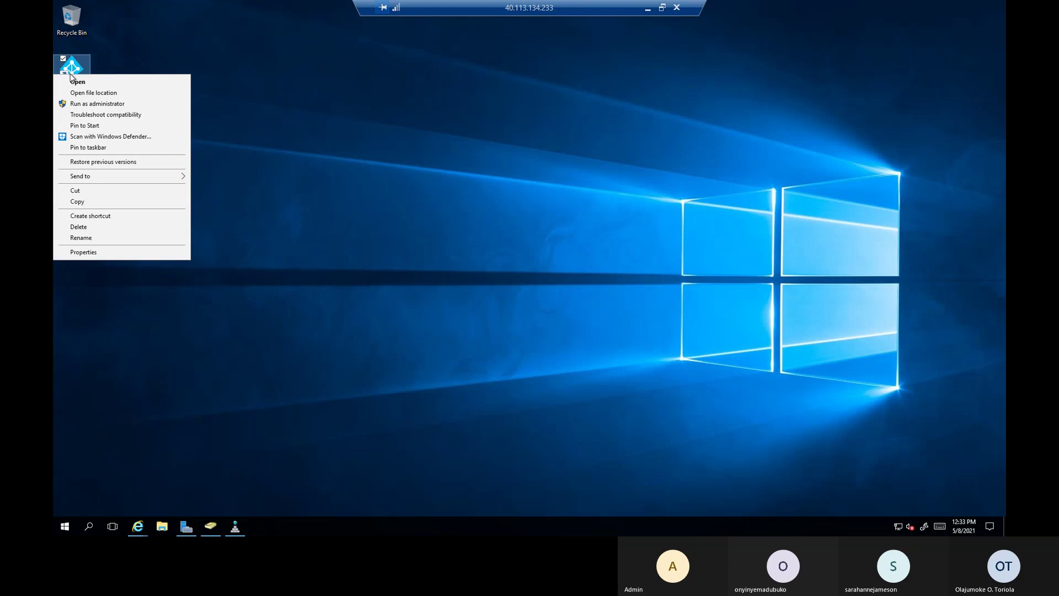
{"action": "left_click", "coordinate": [89, 102]}
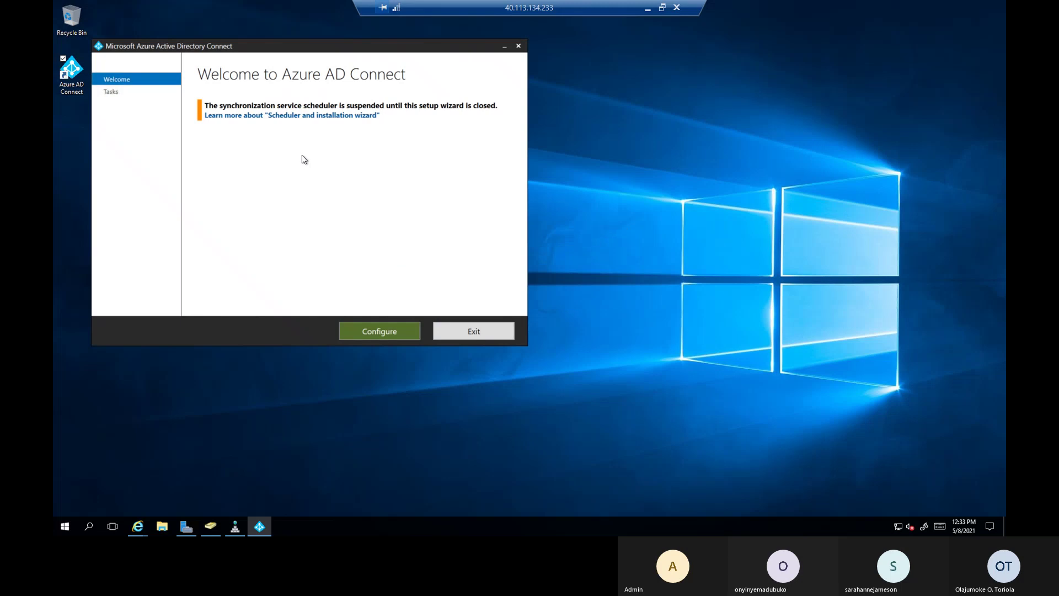
{"action": "left_click", "coordinate": [394, 330]}
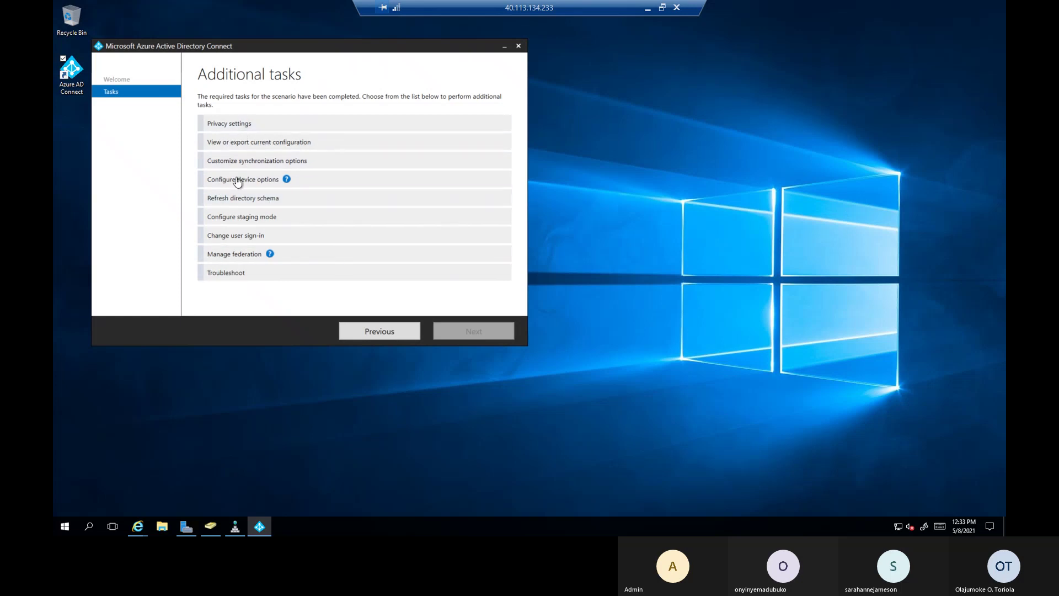
- Pick Customize synchronization options from Additional tasks and advance to the Connect to Azure AD page
{"action": "left_click", "coordinate": [236, 125]}
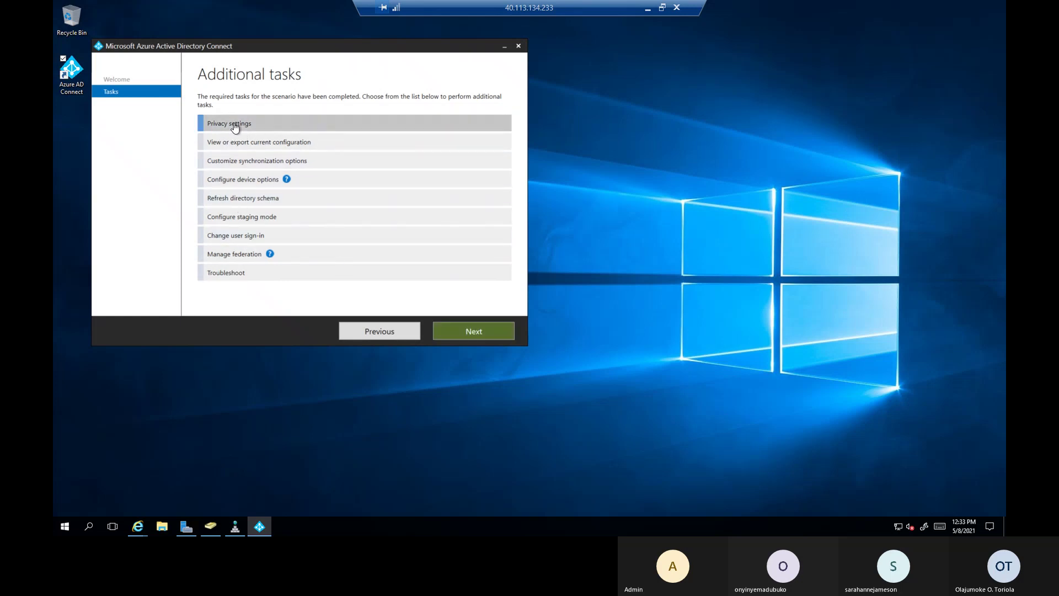
{"action": "left_click", "coordinate": [242, 164]}
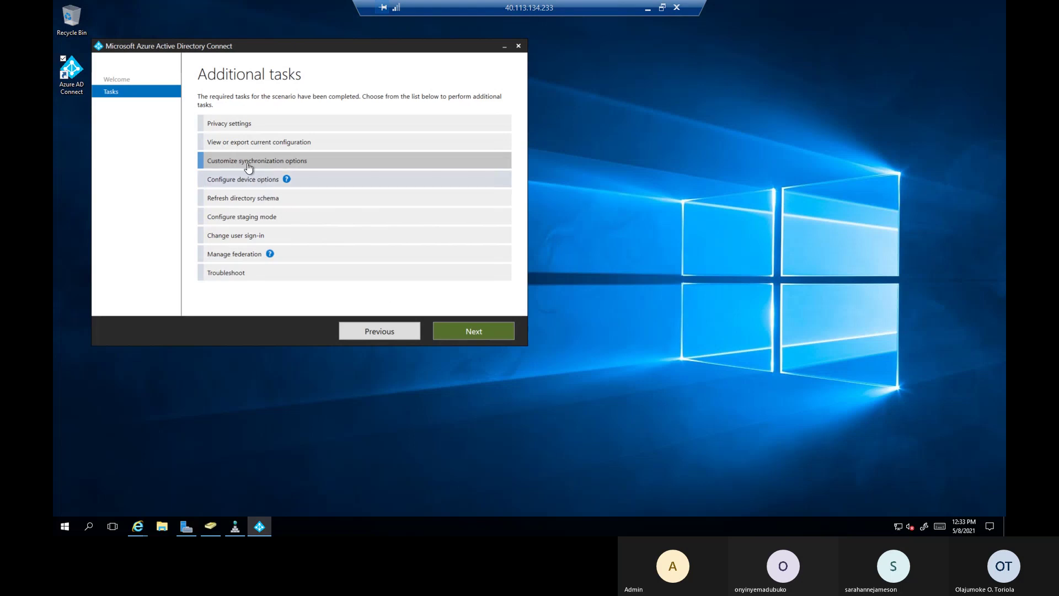
{"action": "left_click", "coordinate": [465, 330]}
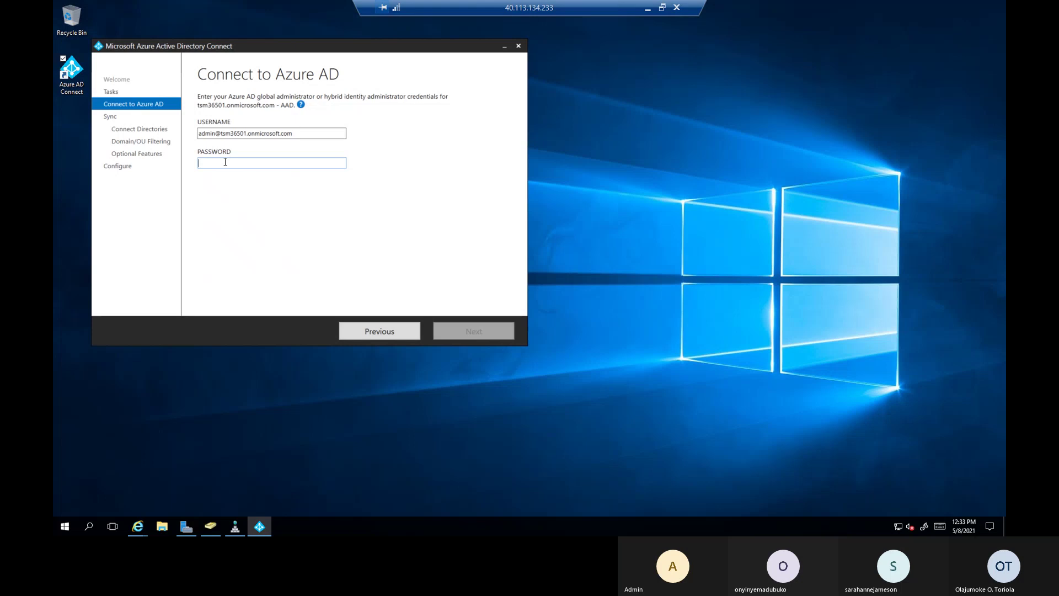
- Sign in with the admin password and keep wintest.com.ng as the connected directory
{"action": "type", "text": "•"}
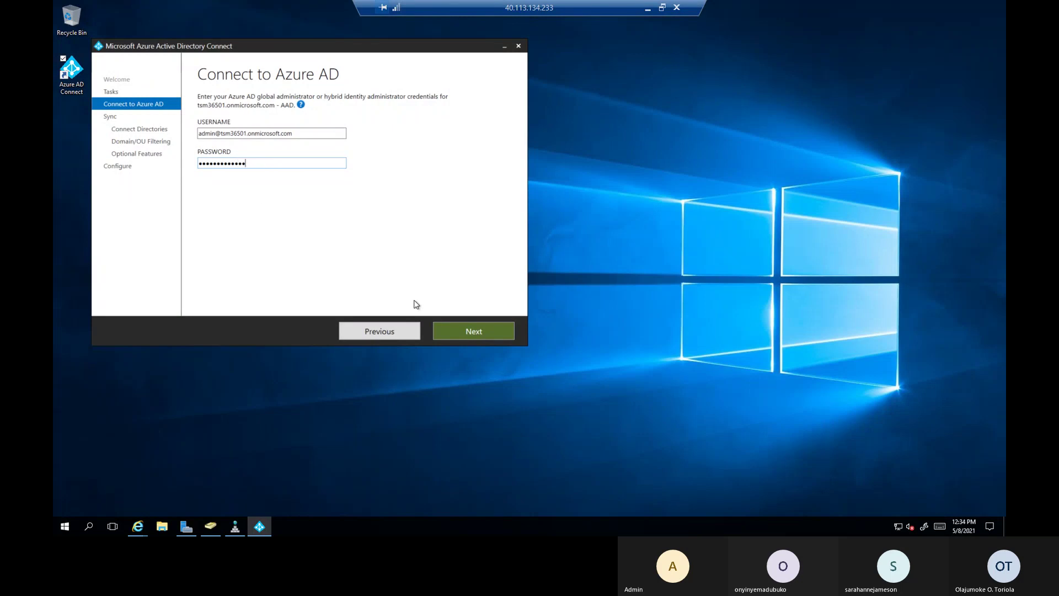
{"action": "left_click", "coordinate": [486, 330]}
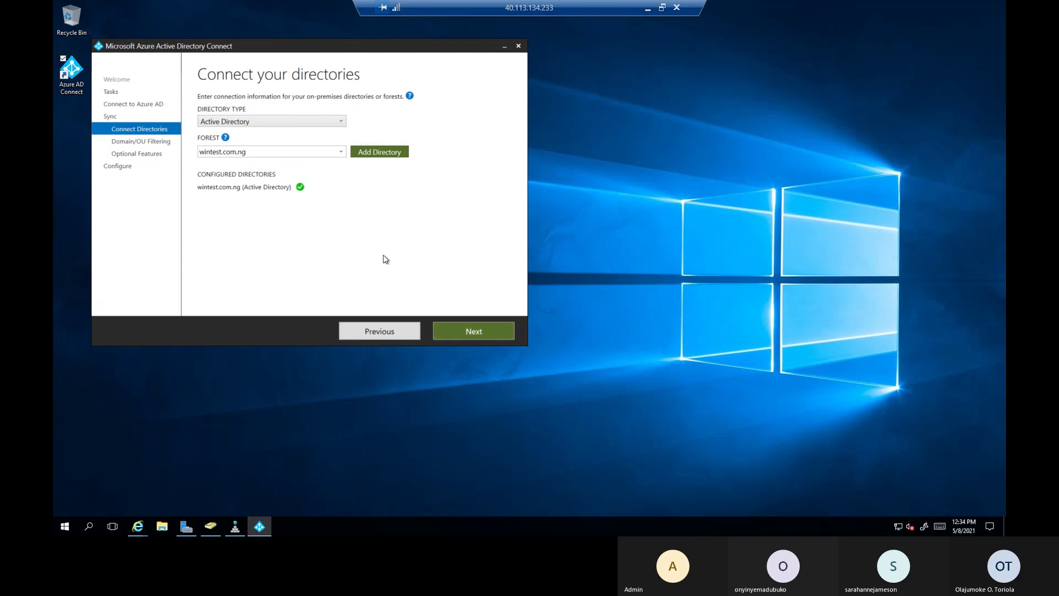
{"action": "left_click", "coordinate": [481, 329]}
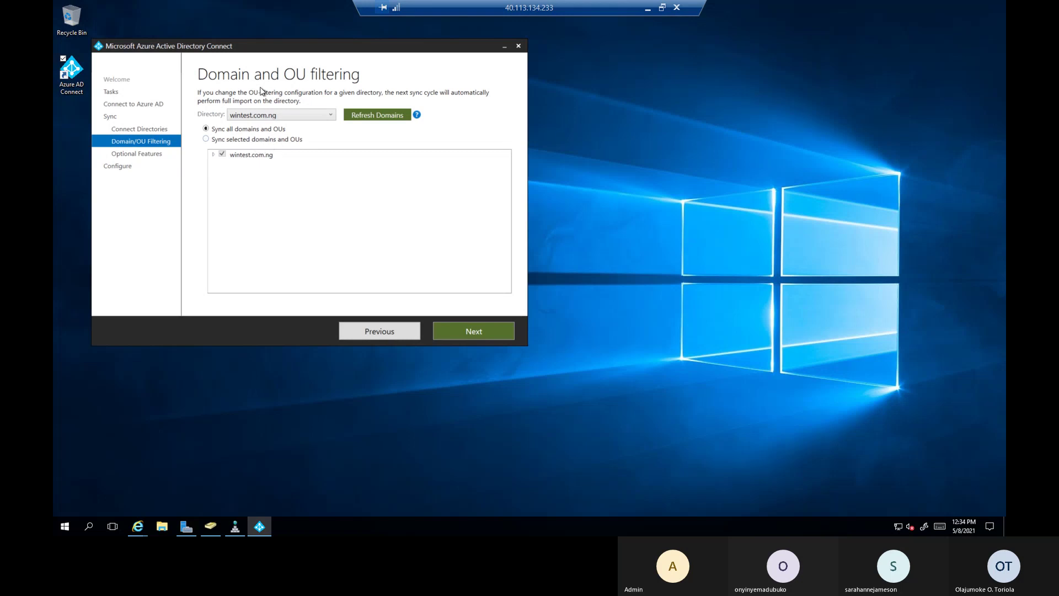
- Switch to Sync selected domains and OUs, clearing wintest.com.ng and ticking only Information Technology > IT Users
{"action": "left_click", "coordinate": [205, 139]}
{"action": "left_click", "coordinate": [214, 155]}
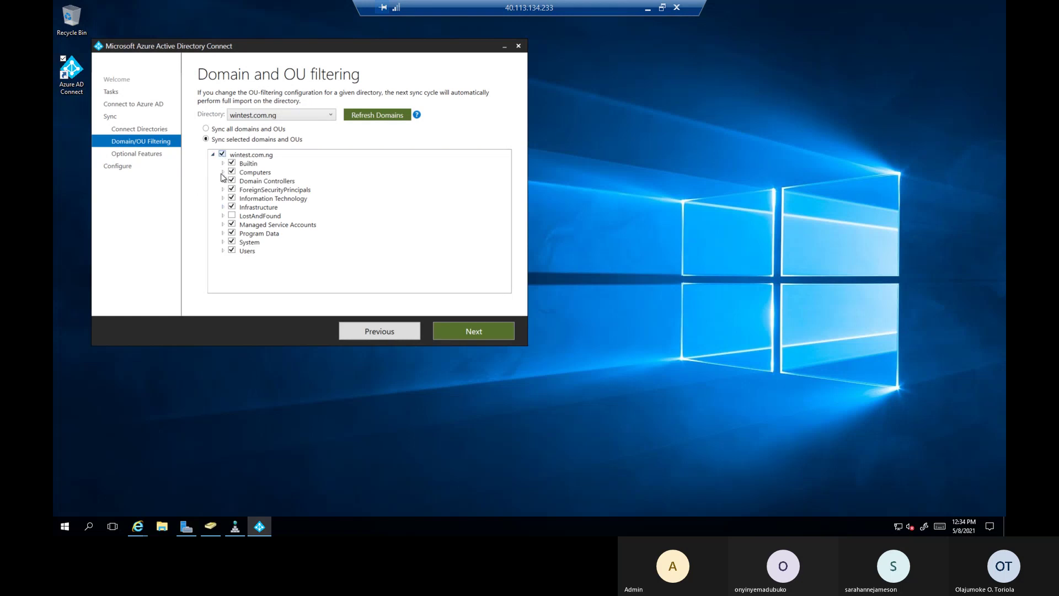
{"action": "key", "text": "space"}
{"action": "left_click", "coordinate": [223, 198]}
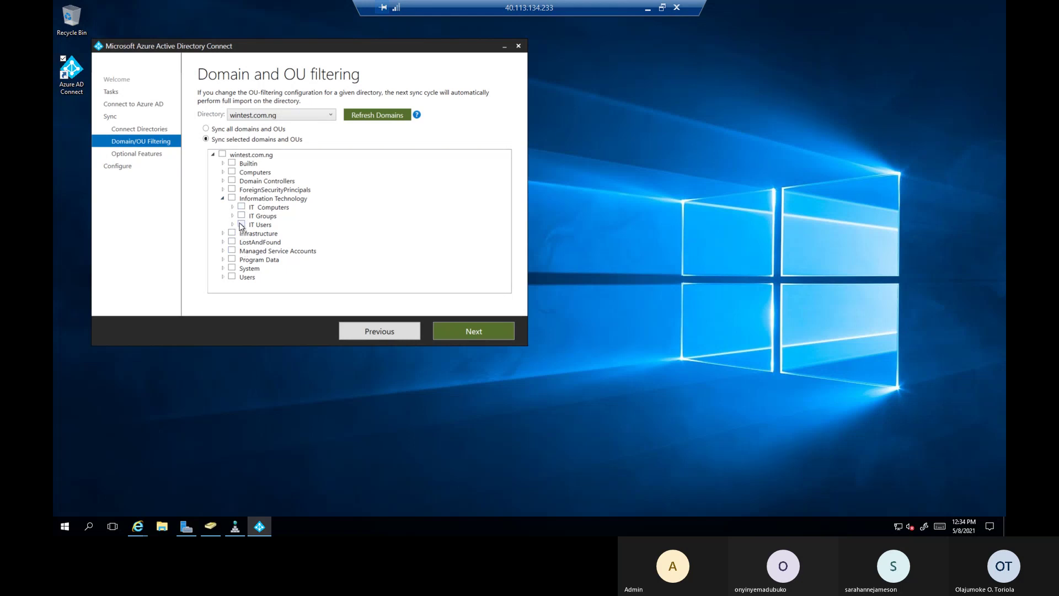
{"action": "left_click", "coordinate": [241, 224]}
{"action": "left_click", "coordinate": [464, 330]}
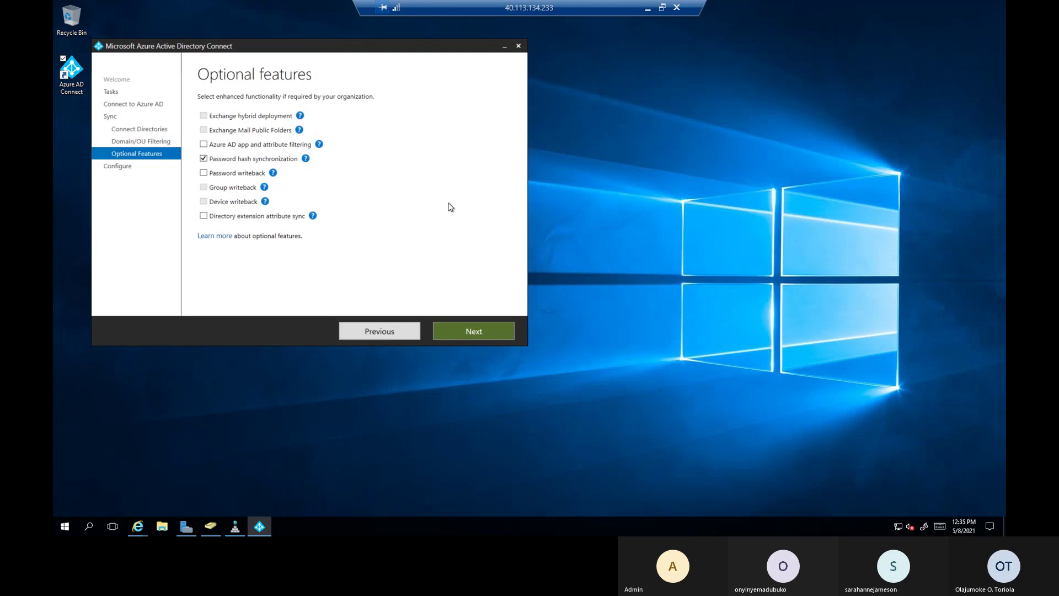
- Tick Directory extension attribute sync alongside password hash sync, then bring Users and Computers forward
{"action": "mouse_move", "coordinate": [306, 161]}
{"action": "left_click", "coordinate": [204, 216]}
{"action": "mouse_move", "coordinate": [312, 216]}
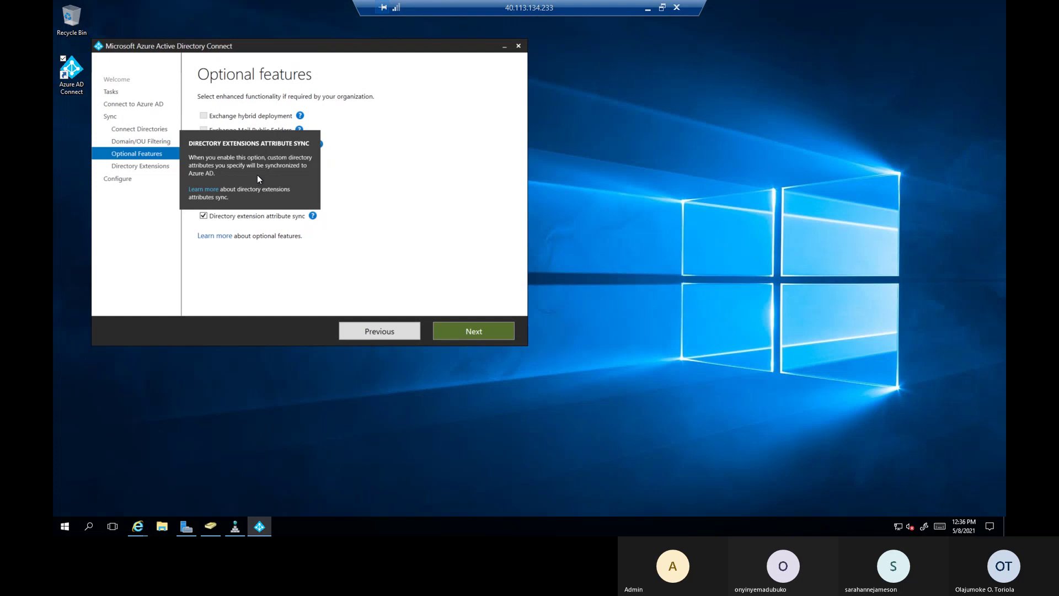
{"action": "left_click", "coordinate": [211, 526]}
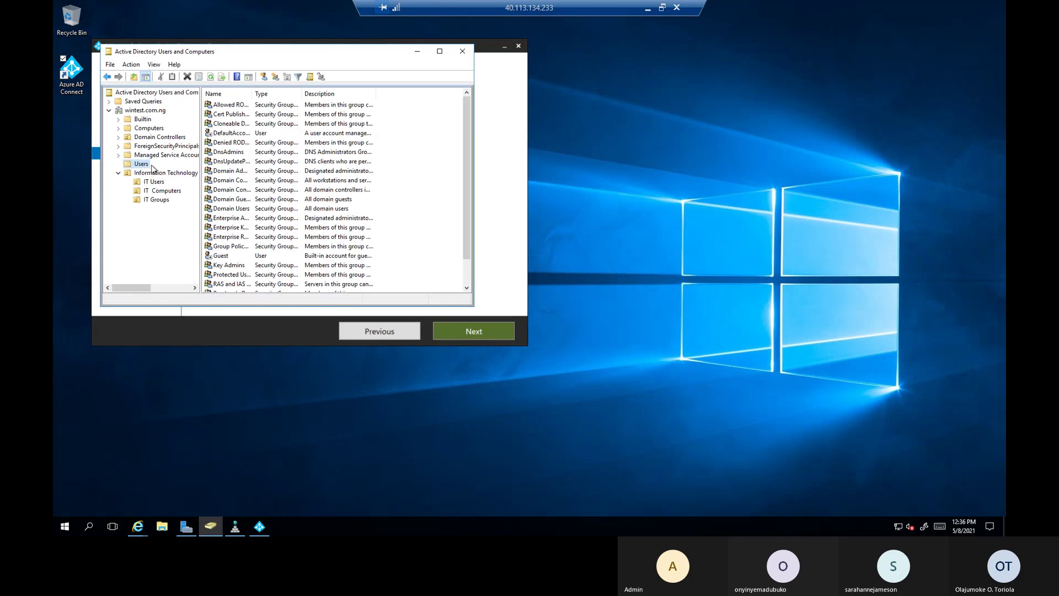
- Review the second IT Users account's Account and Organization properties tabs
{"action": "left_click", "coordinate": [155, 182]}
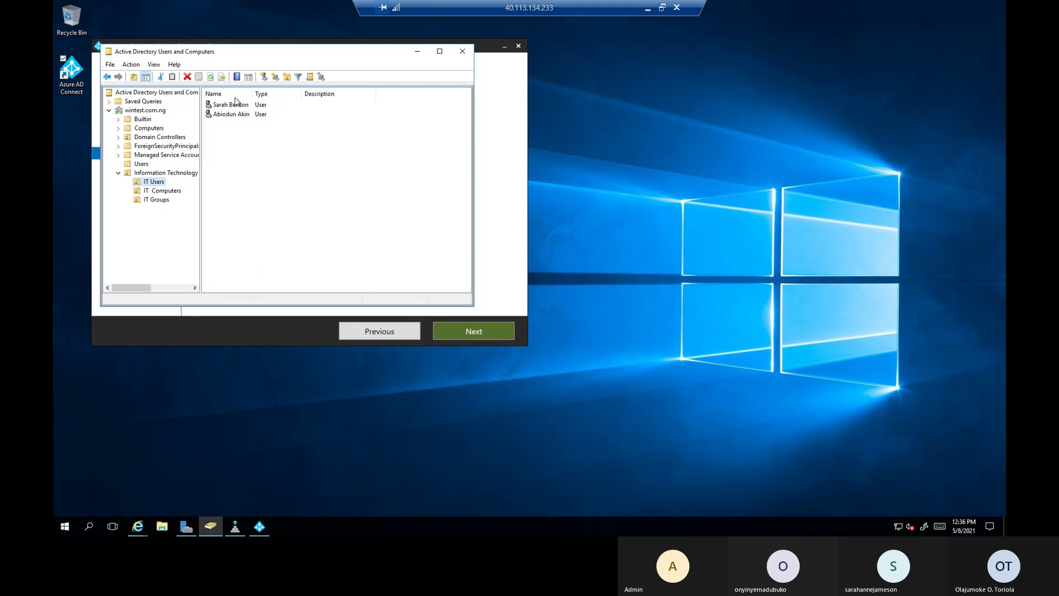
{"action": "right_click", "coordinate": [245, 114]}
{"action": "left_click", "coordinate": [286, 253]}
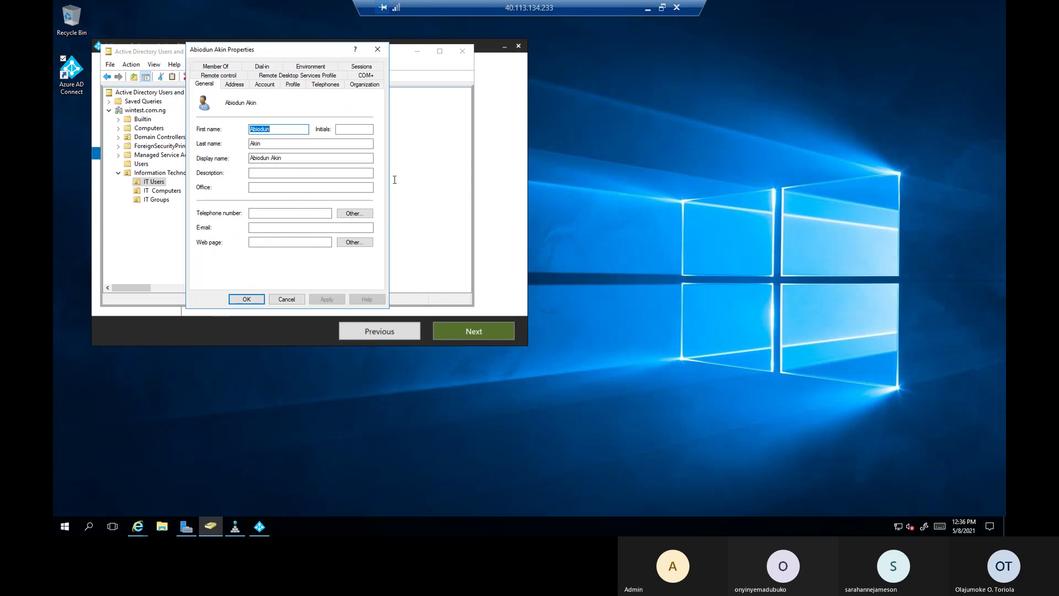
{"action": "left_click", "coordinate": [265, 84]}
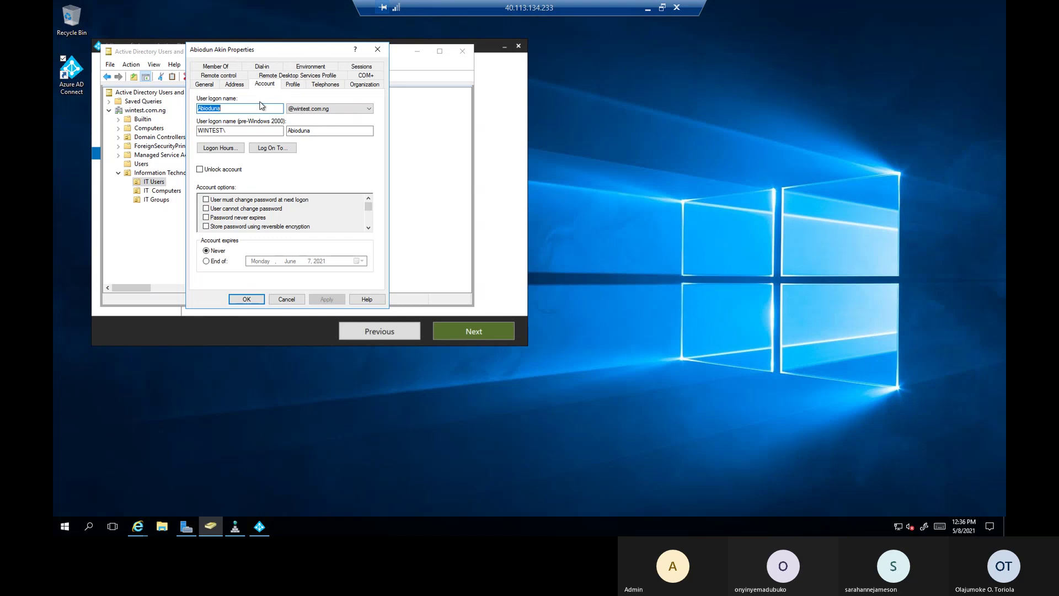
{"action": "left_click", "coordinate": [362, 85]}
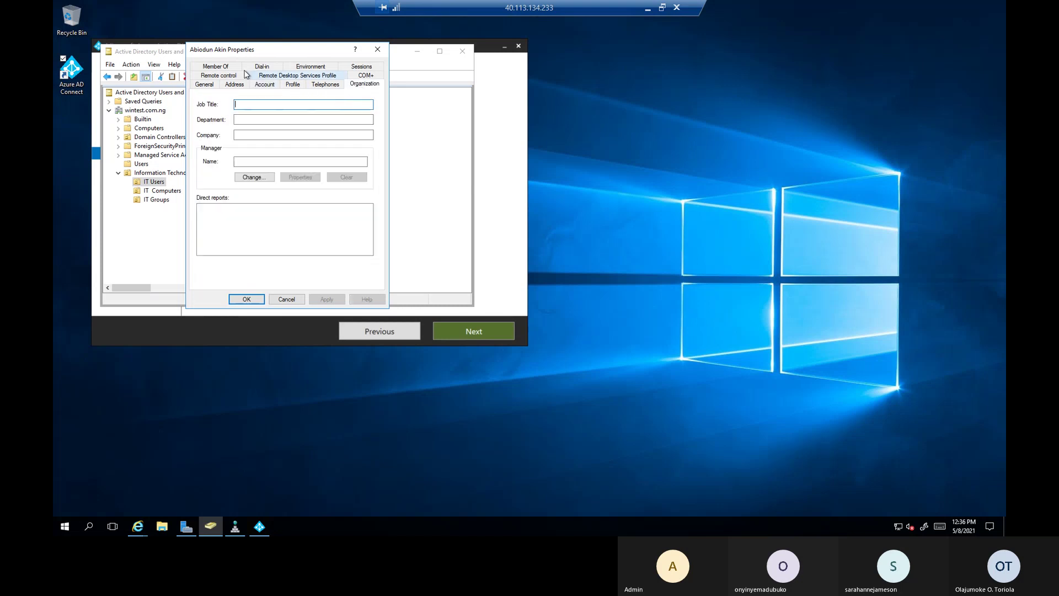
{"action": "left_click", "coordinate": [377, 49]}
- Enable Advanced Features from the View menu to reveal hidden containers
{"action": "left_click", "coordinate": [155, 65]}
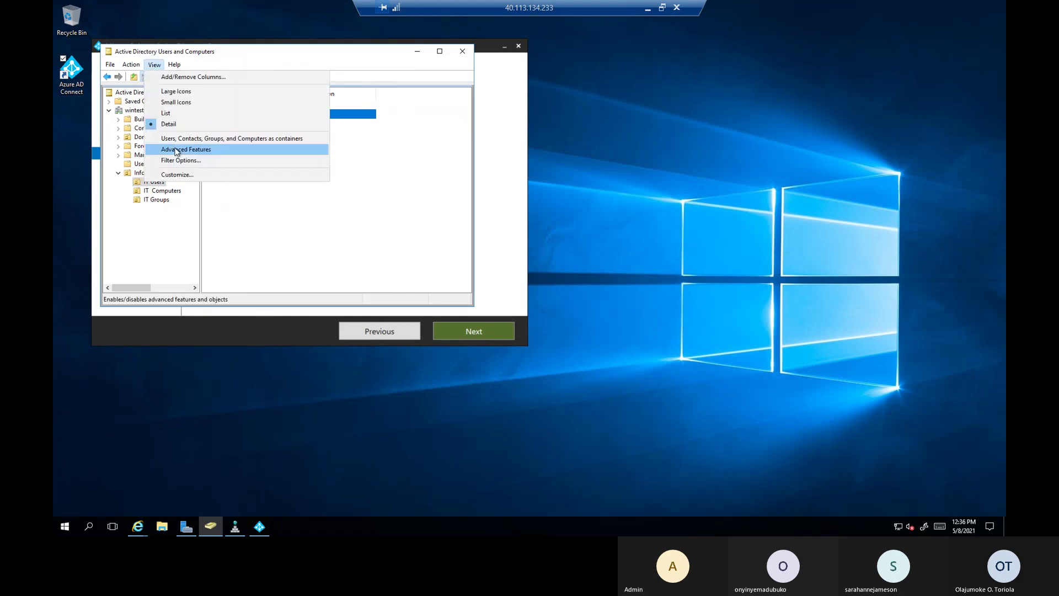
{"action": "left_click", "coordinate": [154, 65]}
{"action": "left_click", "coordinate": [155, 67]}
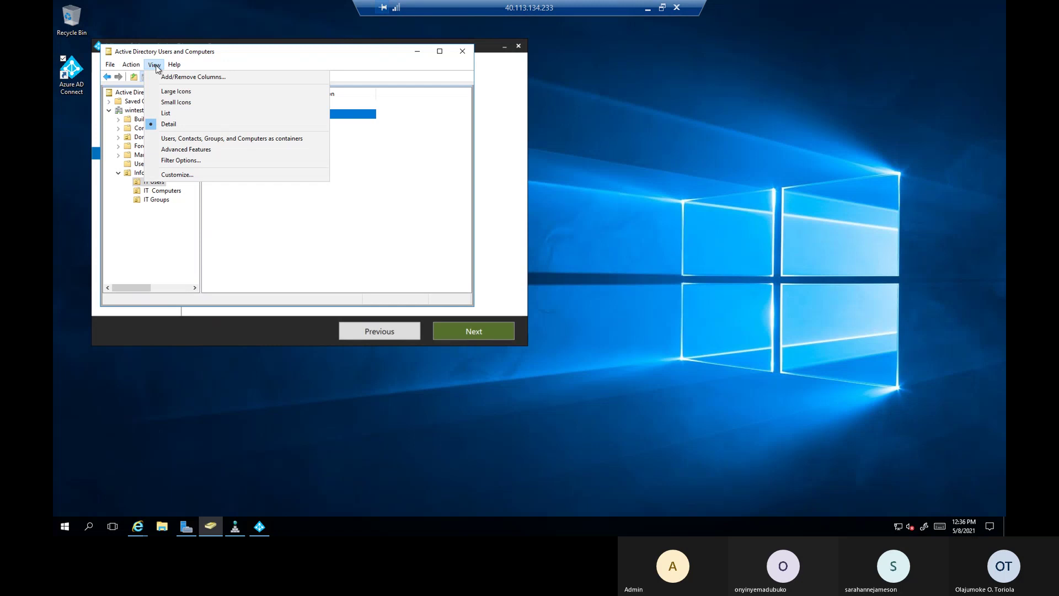
{"action": "left_click", "coordinate": [186, 150]}
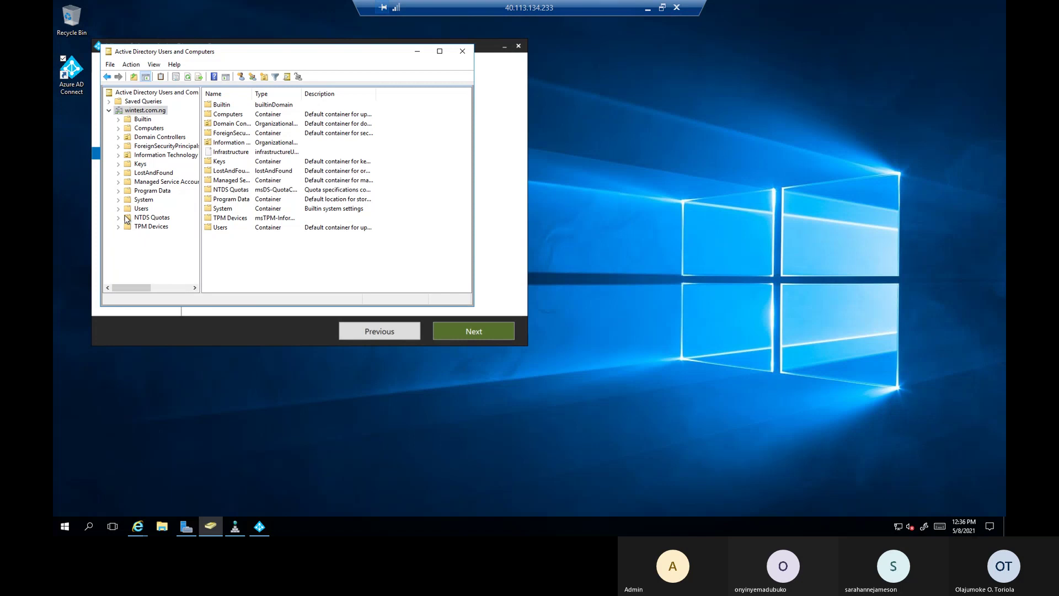
- Open the first IT Users account's properties on the Attribute Editor tab
{"action": "left_click", "coordinate": [118, 155]}
{"action": "left_click", "coordinate": [153, 182]}
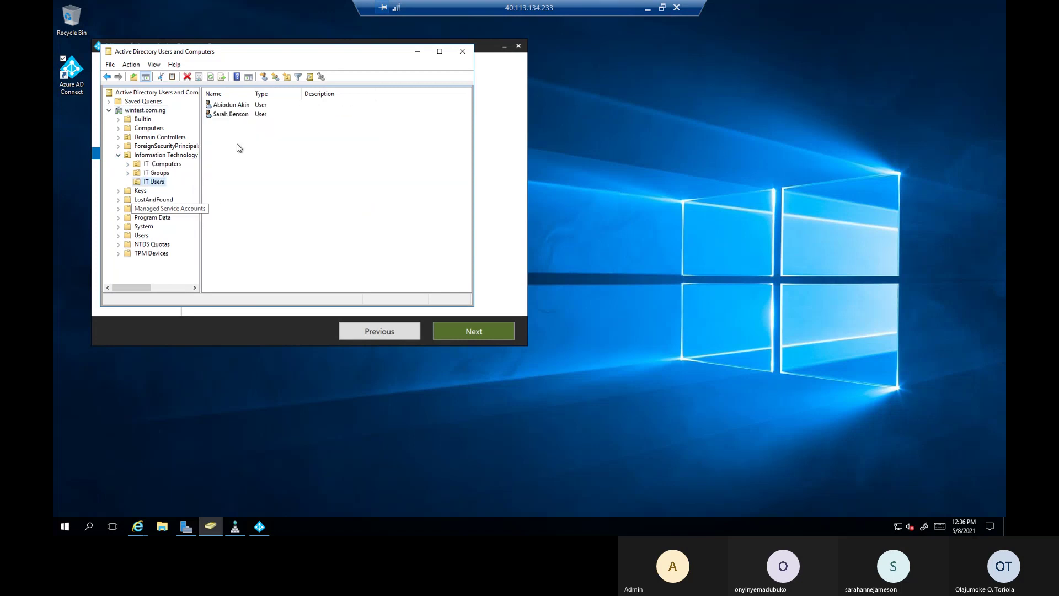
{"action": "right_click", "coordinate": [234, 105]}
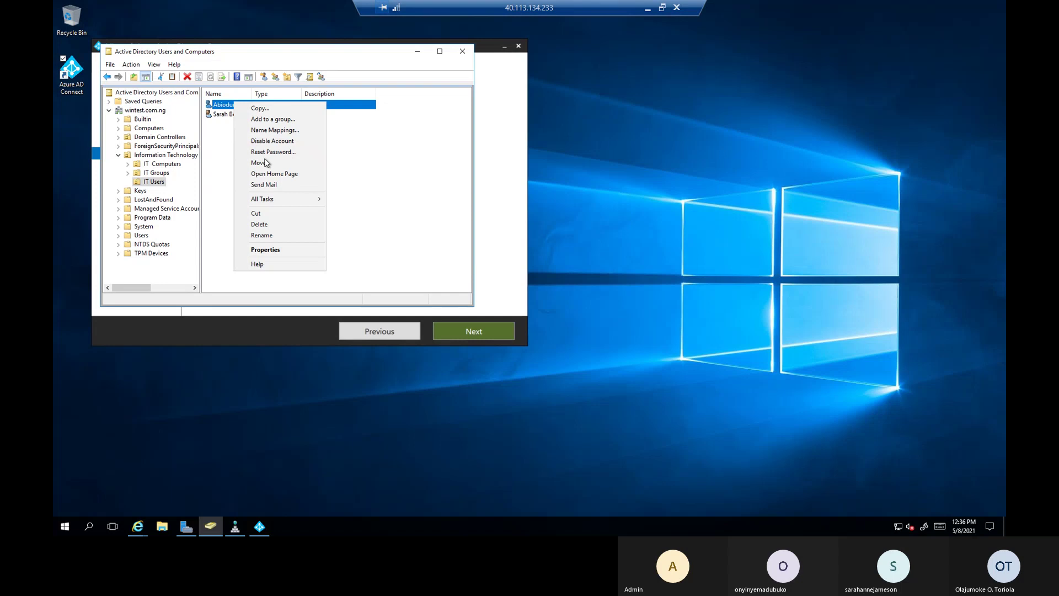
{"action": "left_click", "coordinate": [276, 250]}
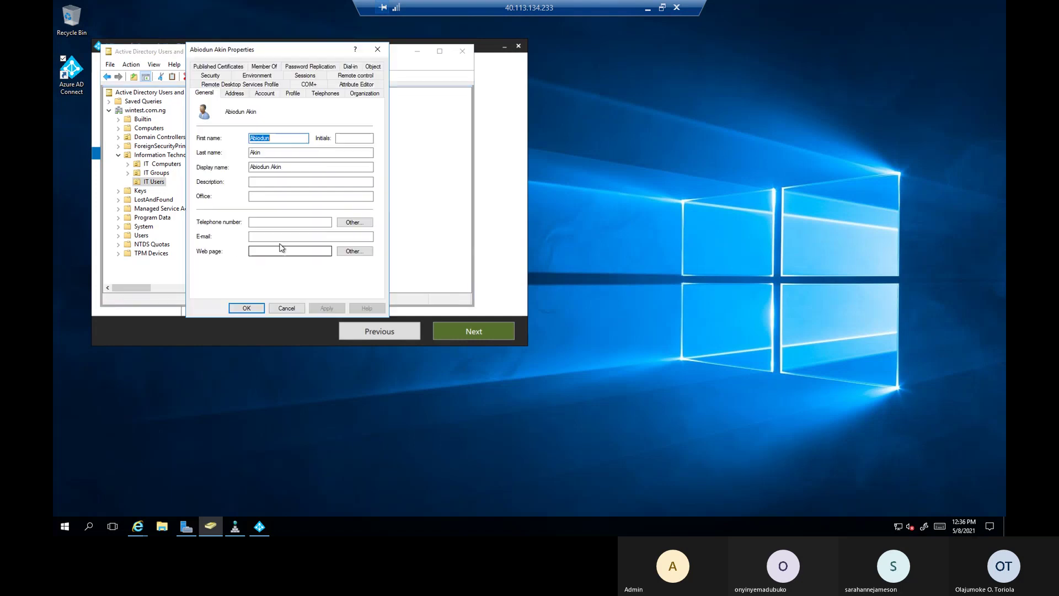
{"action": "left_click", "coordinate": [361, 86]}
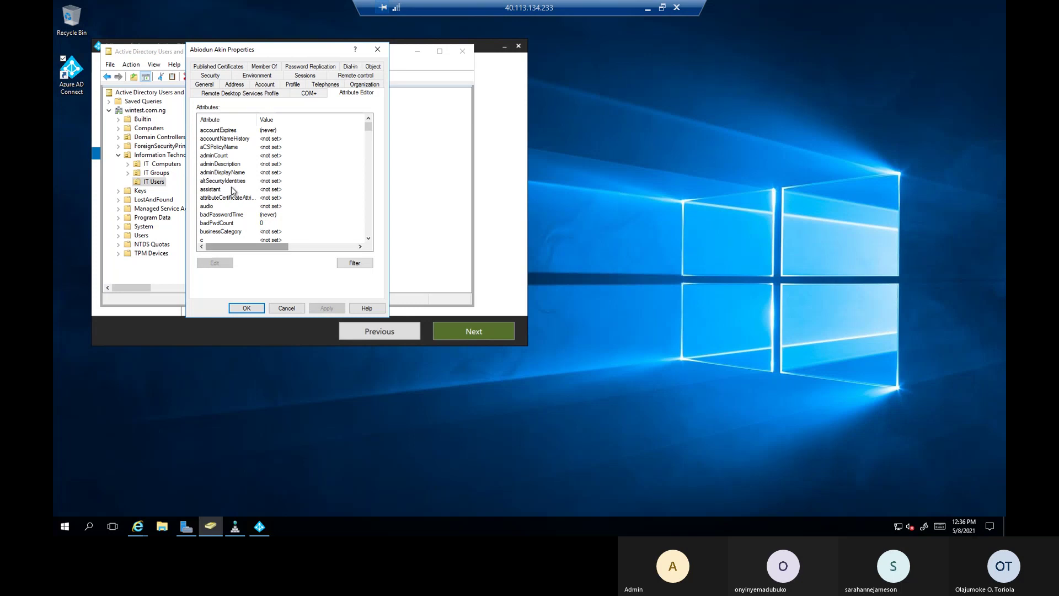
- Locate and read the userPrincipalName attribute, then close the properties
{"action": "scroll", "coordinate": [226, 182], "scroll_direction": "down", "scroll_amount": 7}
{"action": "scroll", "coordinate": [229, 208], "scroll_direction": "down", "scroll_amount": 13}
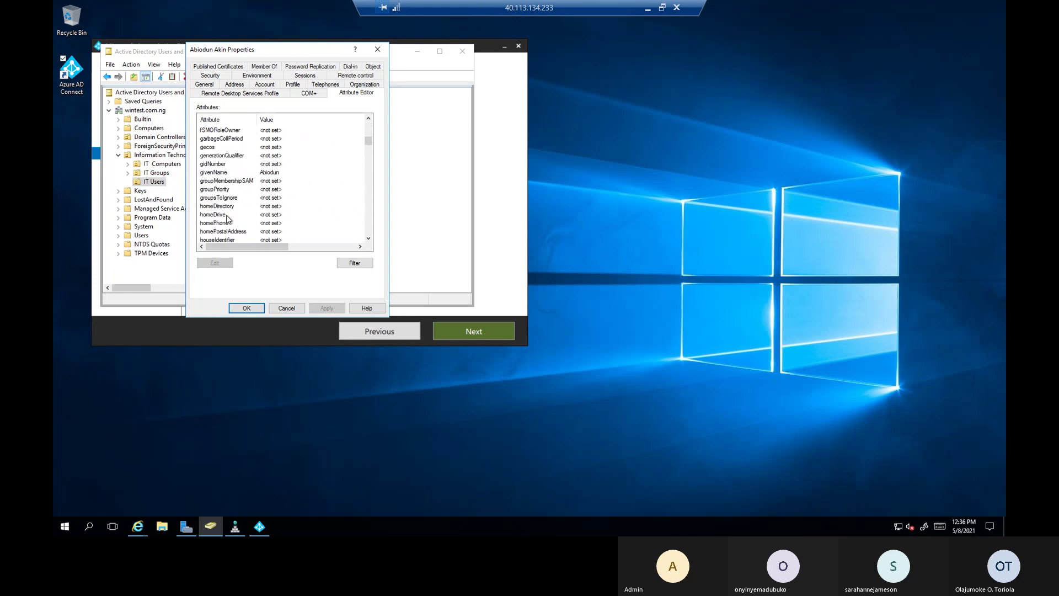
{"action": "left_click", "coordinate": [227, 216]}
{"action": "key", "text": "u"}
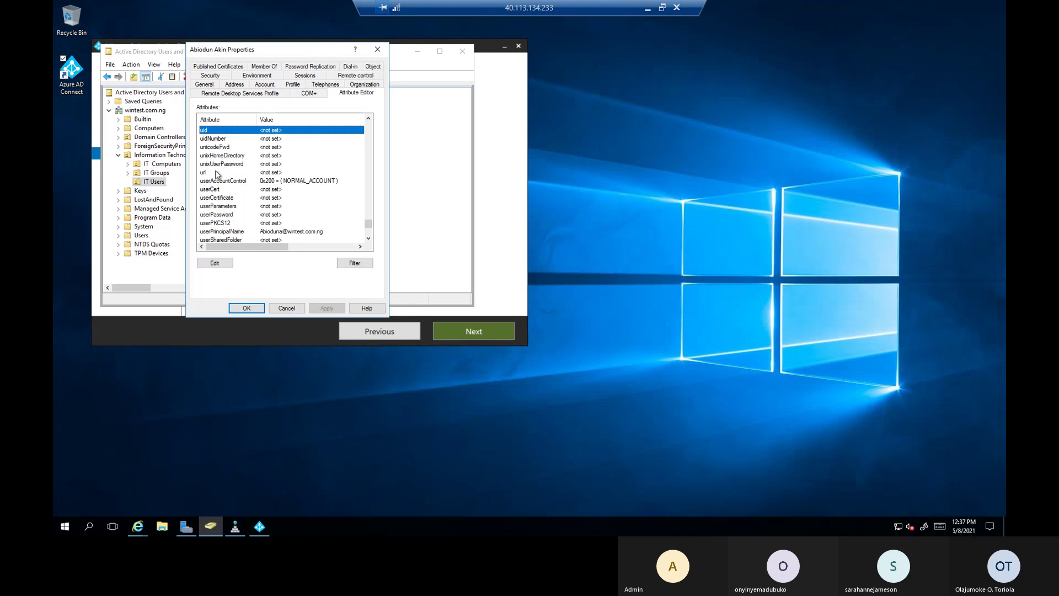
{"action": "left_click", "coordinate": [232, 233]}
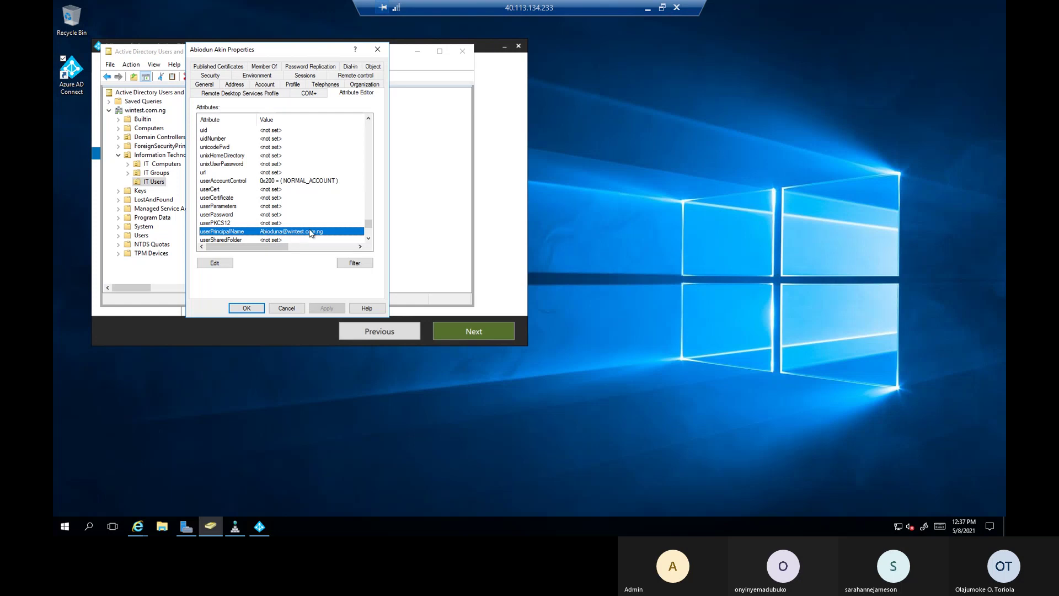
{"action": "scroll", "coordinate": [297, 222], "scroll_direction": "down", "scroll_amount": 2}
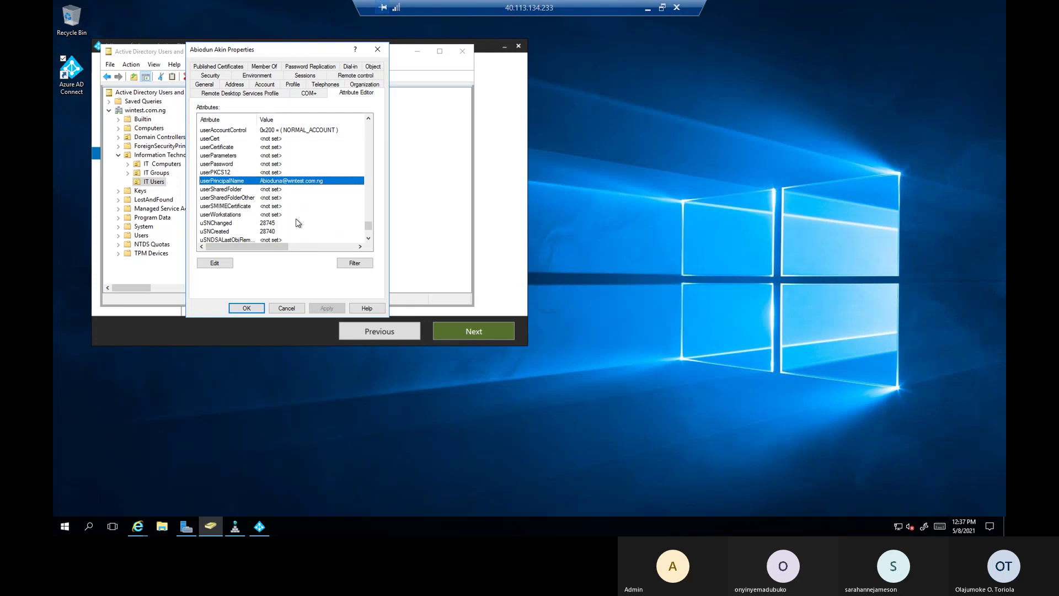
{"action": "scroll", "coordinate": [297, 223], "scroll_direction": "down", "scroll_amount": 1}
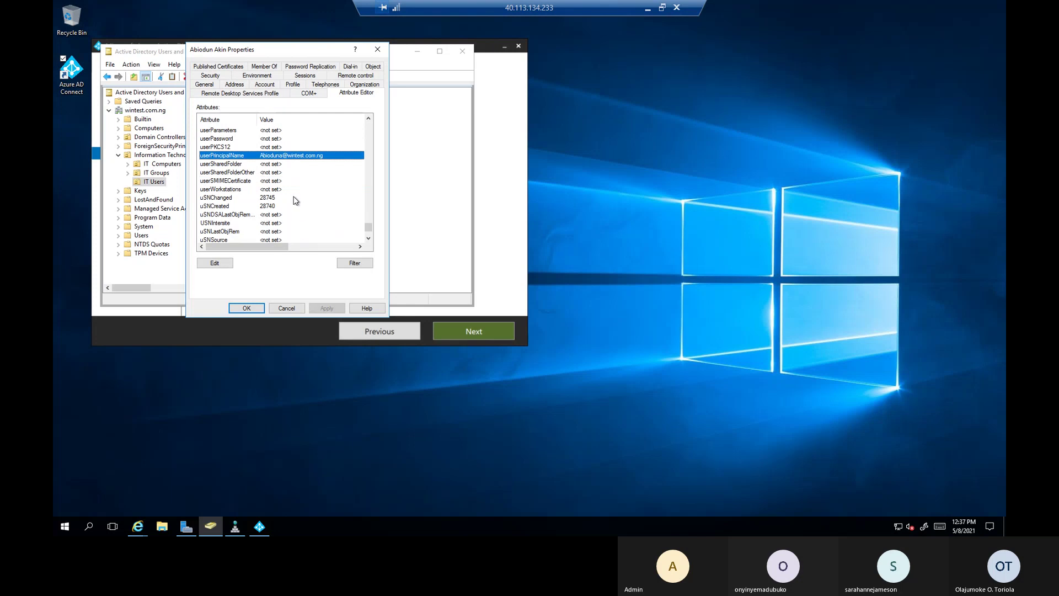
{"action": "left_click", "coordinate": [377, 49]}
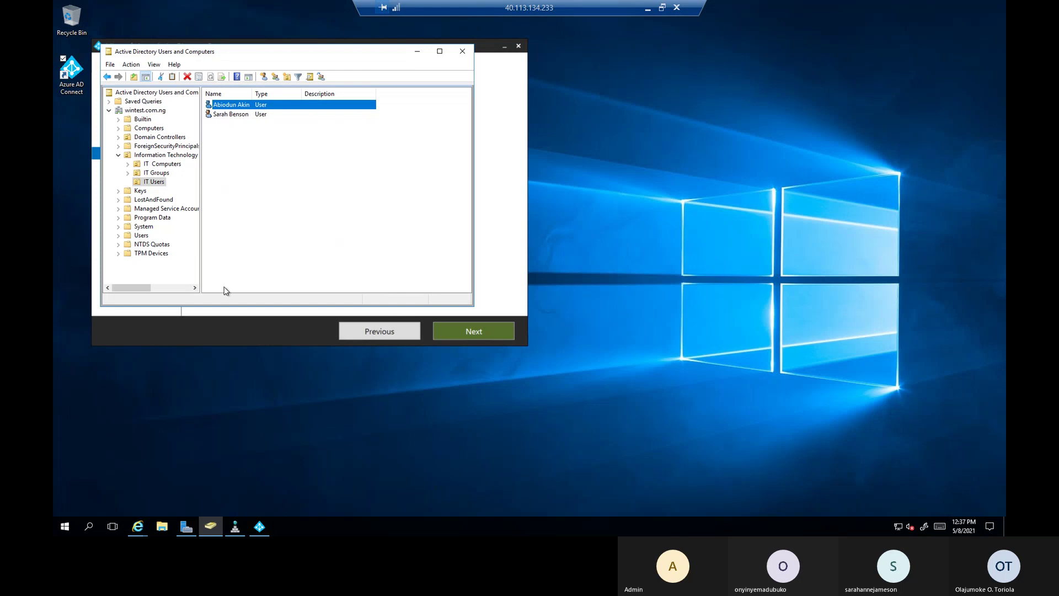
- Launch Active Directory Domains and Trusts from Server Manager Tools and open the root's UPN suffix properties
{"action": "left_click", "coordinate": [187, 528]}
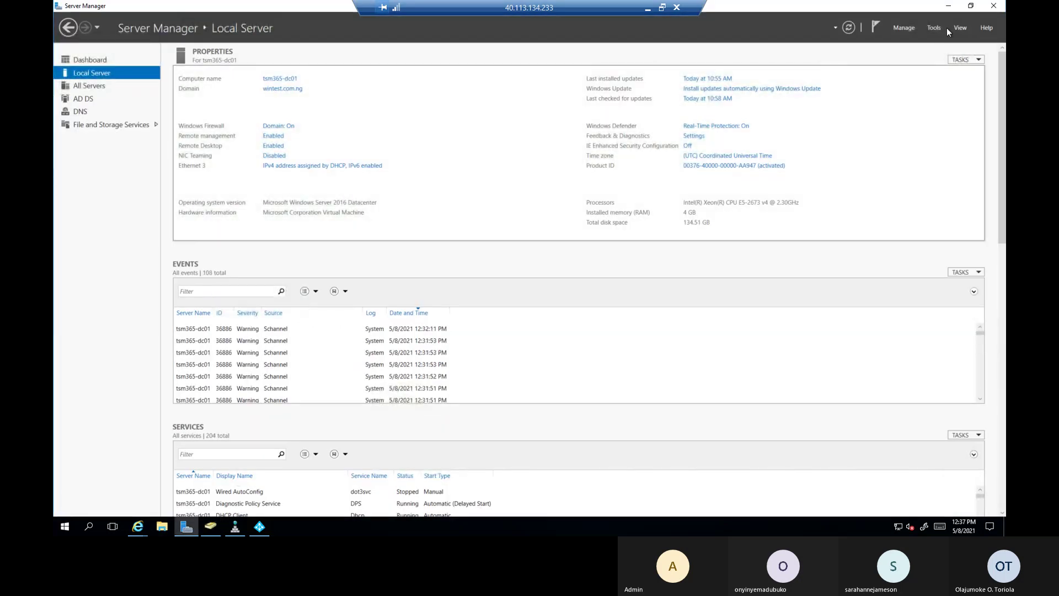
{"action": "left_click", "coordinate": [932, 26]}
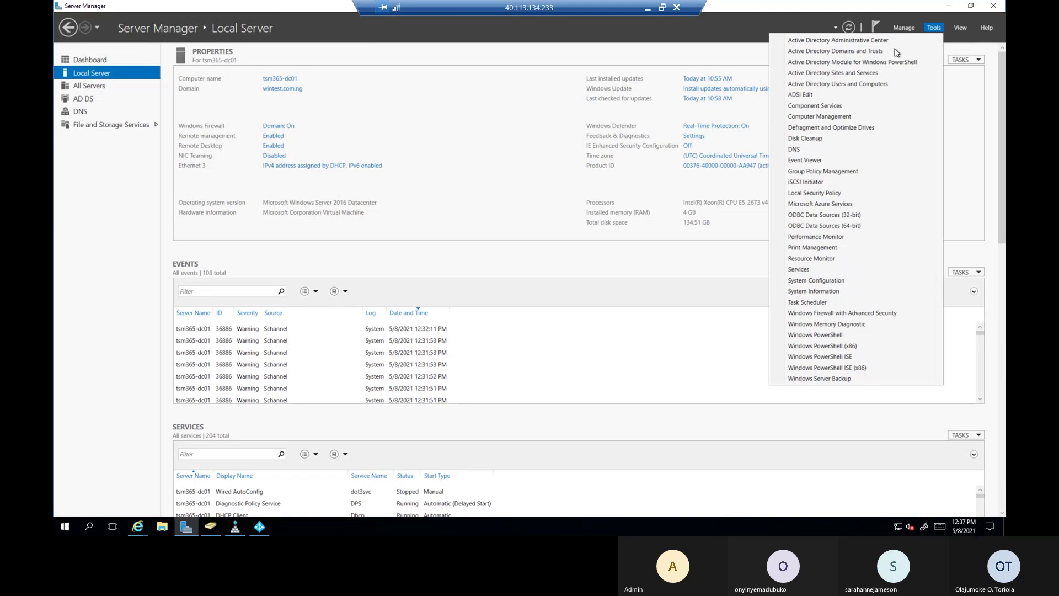
{"action": "left_click", "coordinate": [852, 51]}
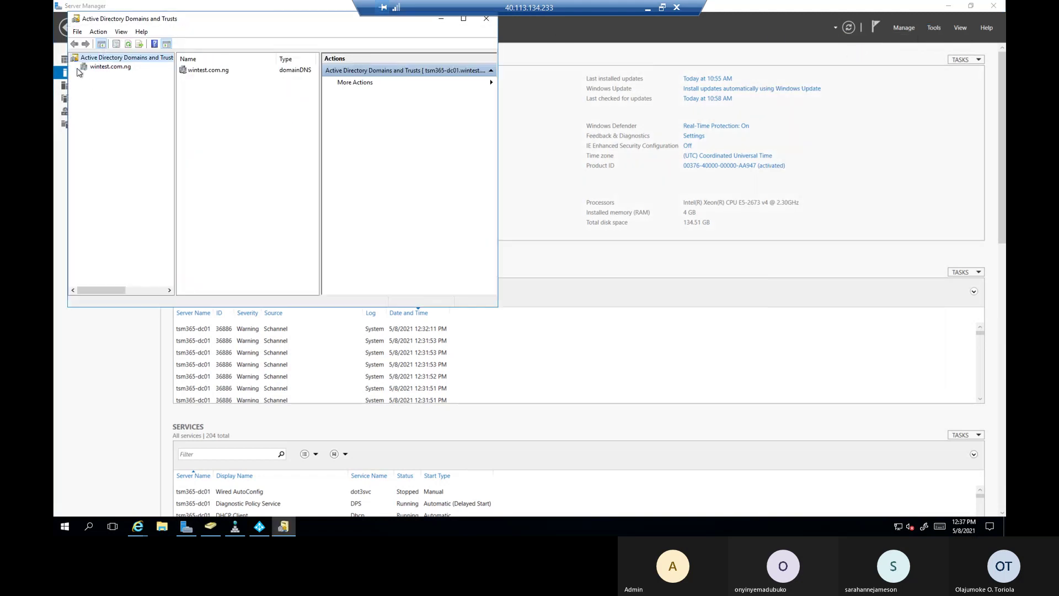
{"action": "right_click", "coordinate": [116, 58]}
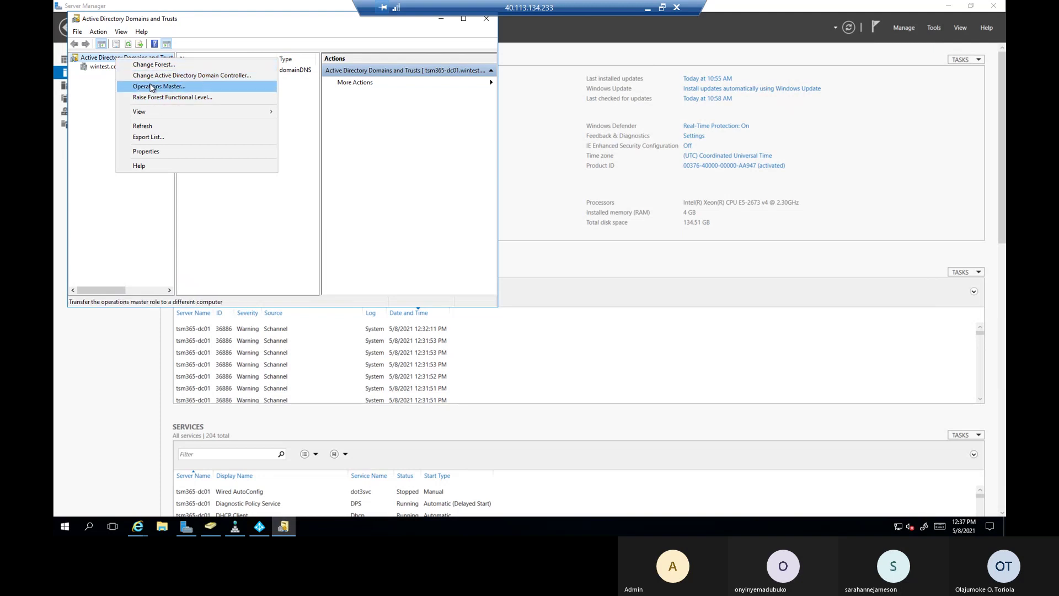
{"action": "left_click", "coordinate": [138, 152]}
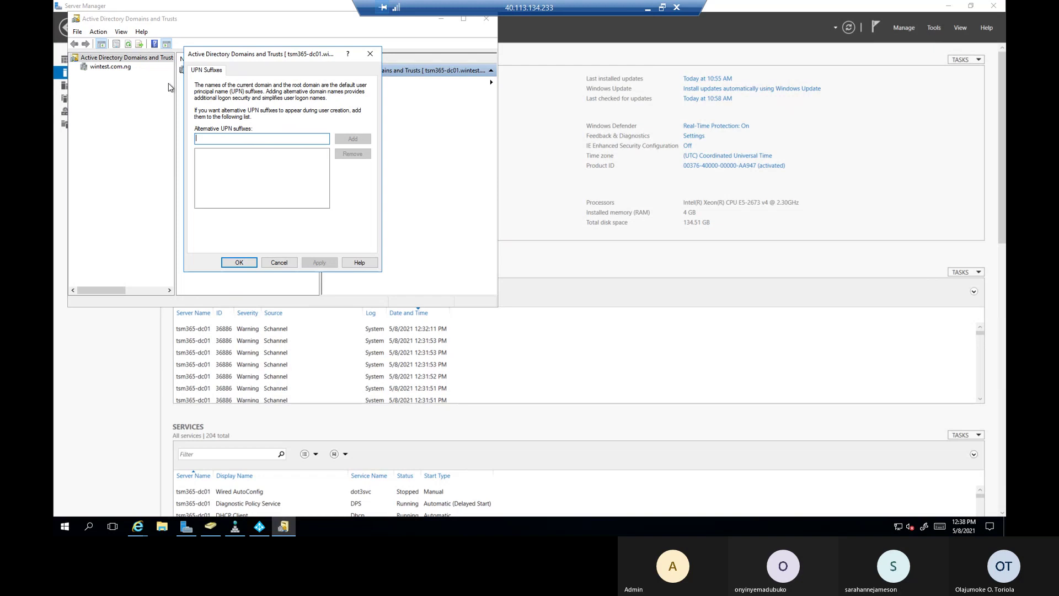
- Add abc.com to the forest's alternative UPN suffixes, save, and minimize Domains and Trusts
{"action": "left_click", "coordinate": [278, 262]}
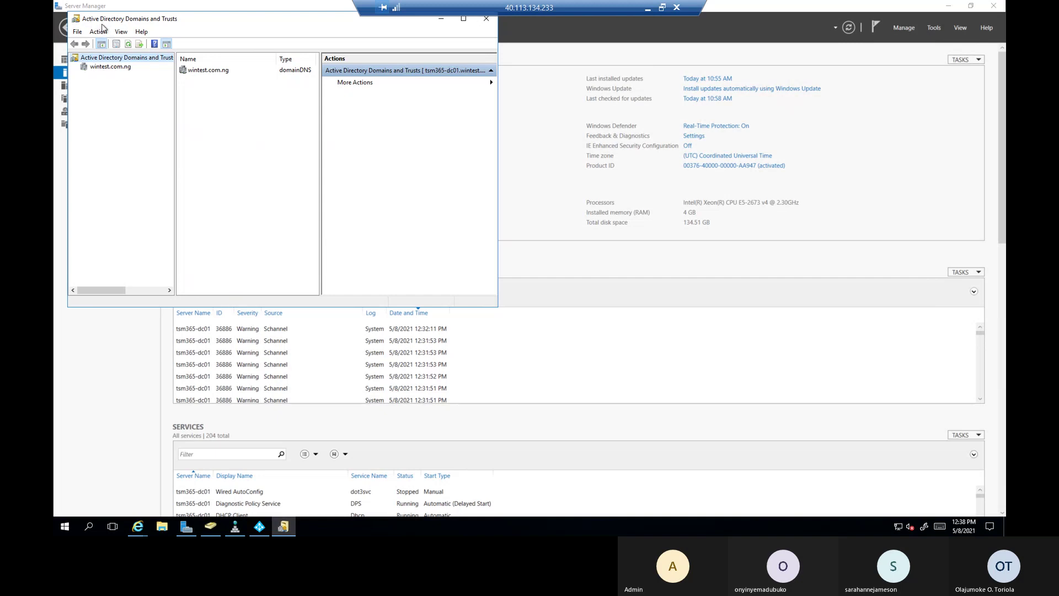
{"action": "right_click", "coordinate": [146, 61]}
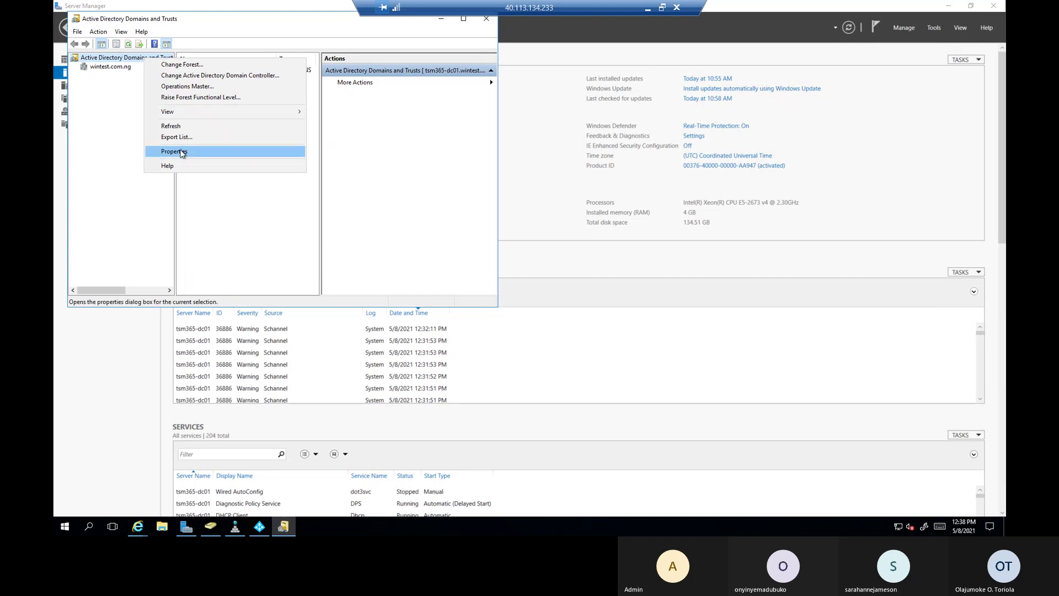
{"action": "left_click", "coordinate": [182, 153]}
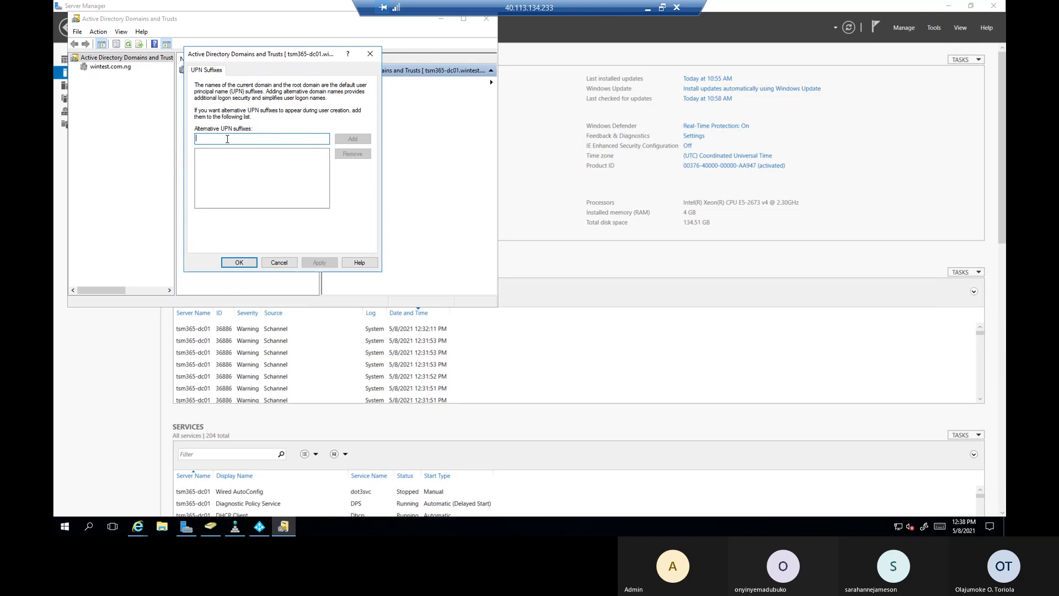
{"action": "type", "text": "abc.com"}
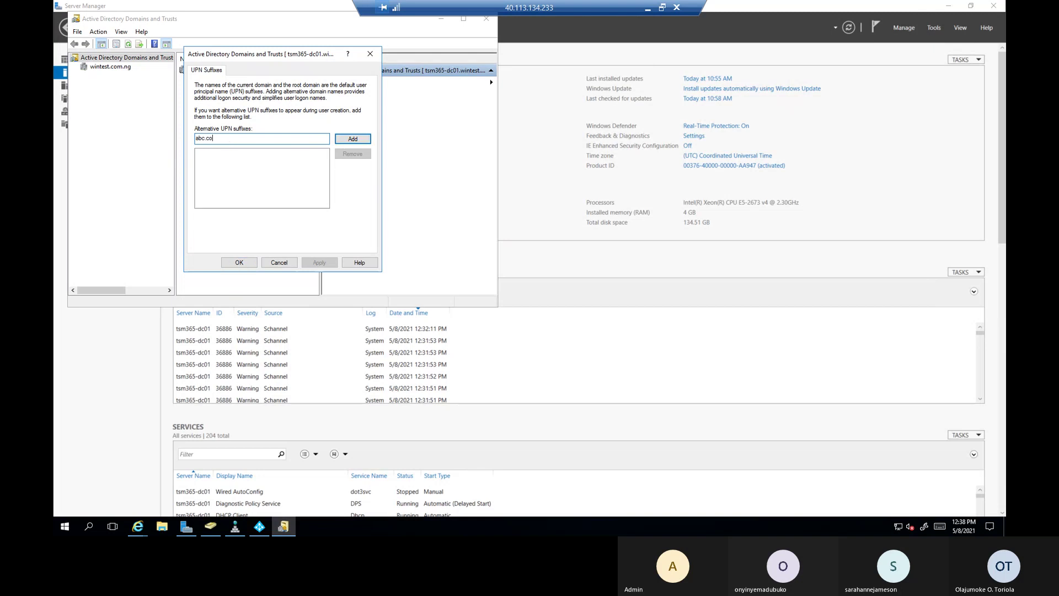
{"action": "left_click", "coordinate": [352, 139]}
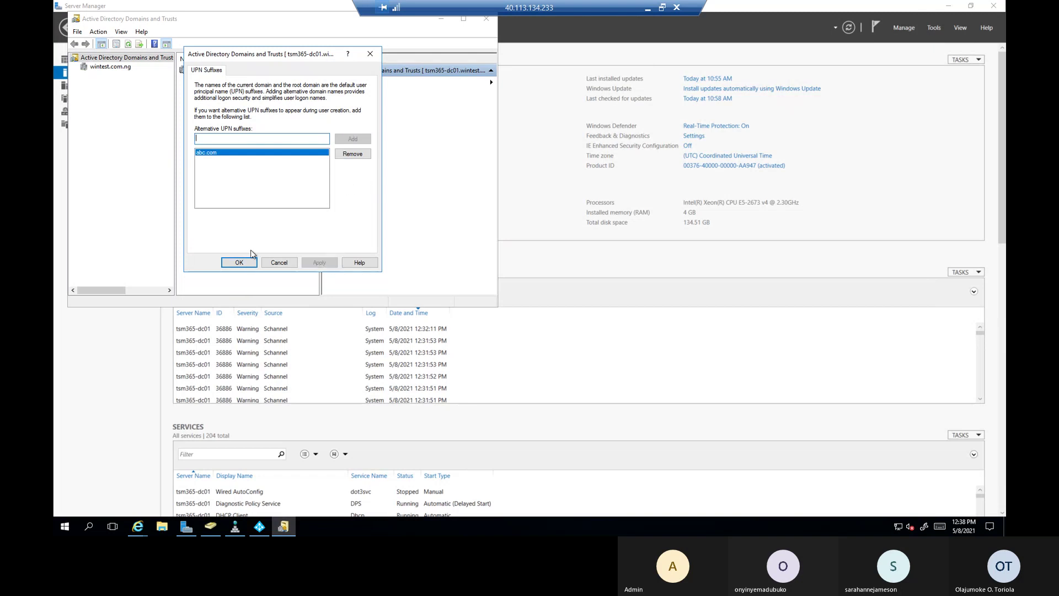
{"action": "left_click", "coordinate": [239, 263]}
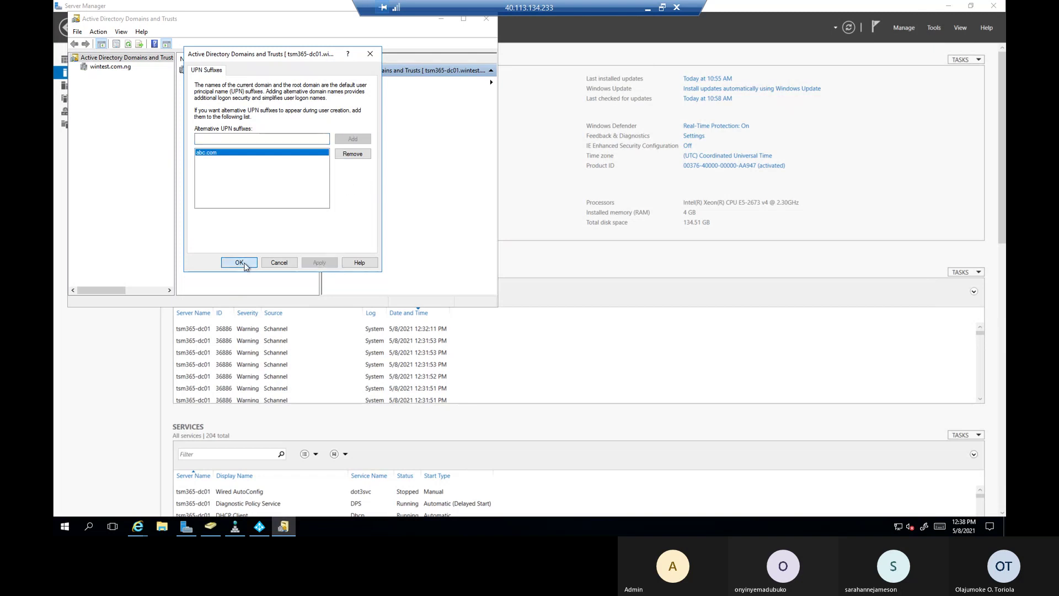
{"action": "left_click", "coordinate": [287, 531]}
{"action": "left_click", "coordinate": [216, 530]}
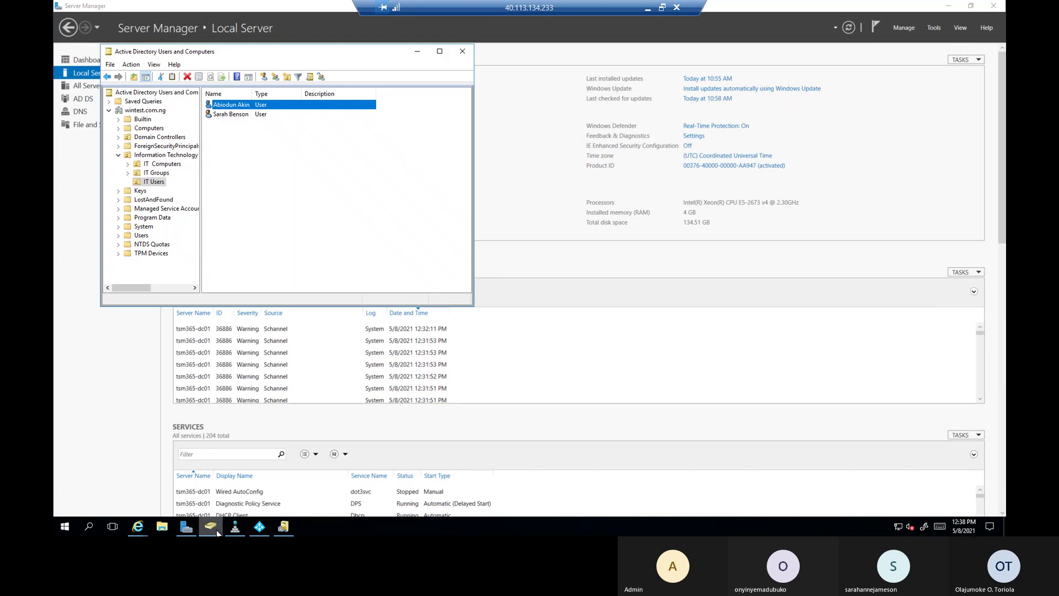
{"action": "right_click", "coordinate": [260, 107]}
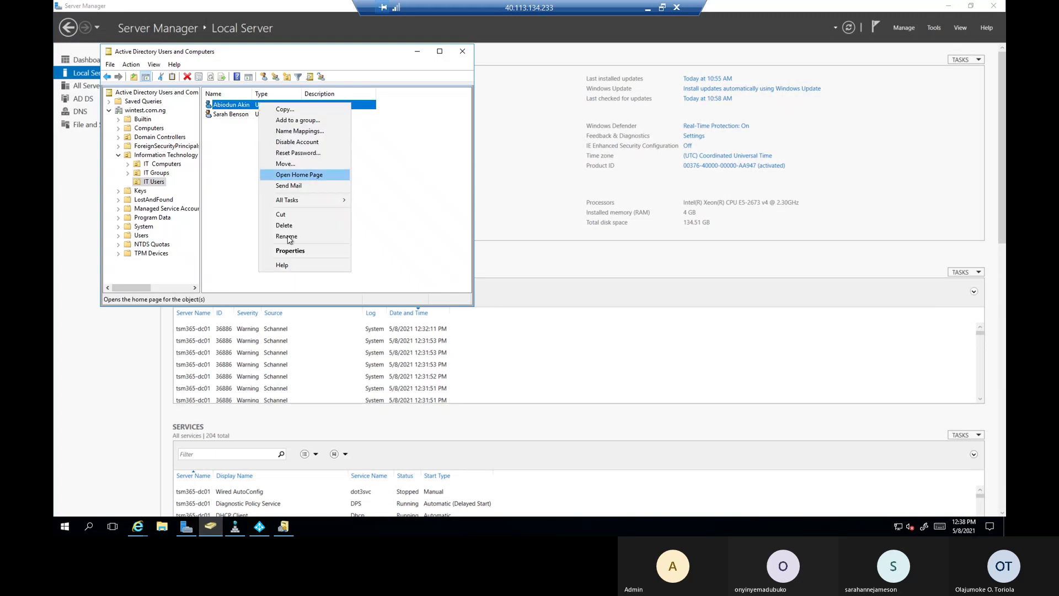
{"action": "left_click", "coordinate": [296, 254]}
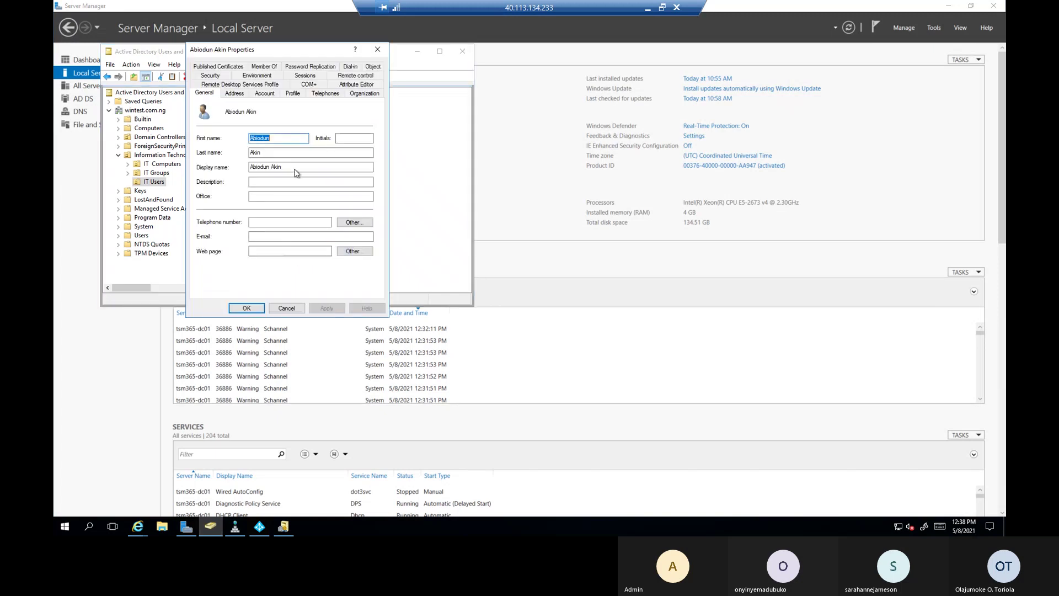
{"action": "left_click", "coordinate": [264, 94]}
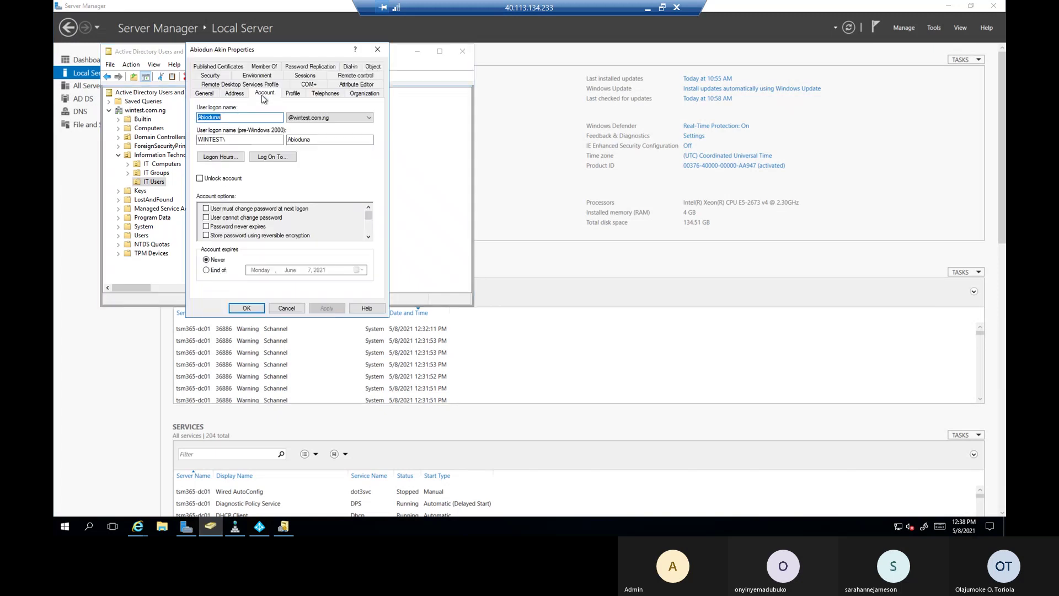
{"action": "left_click", "coordinate": [368, 117]}
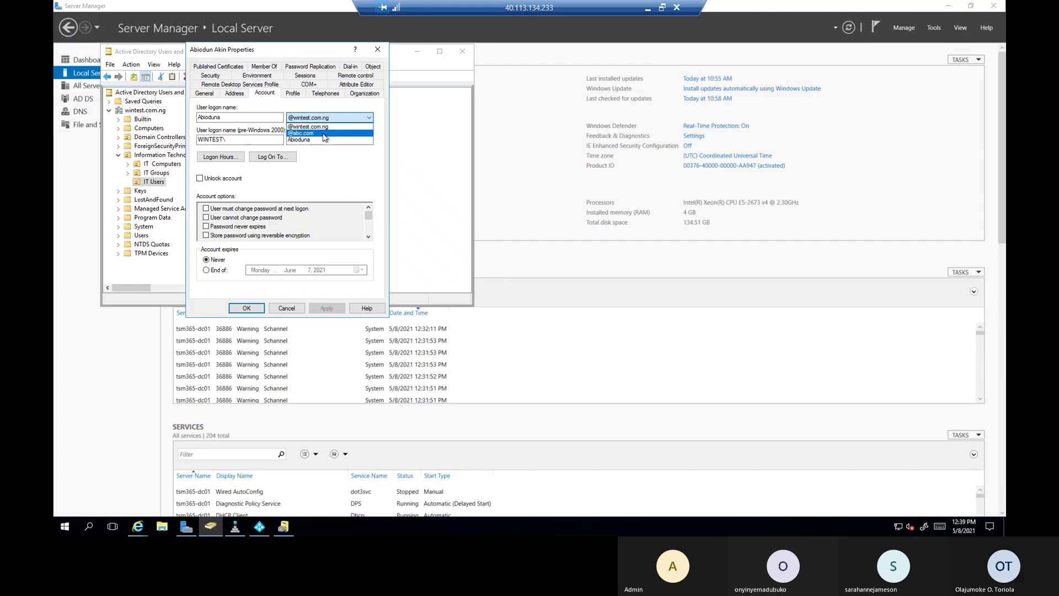
{"action": "left_click", "coordinate": [289, 308]}
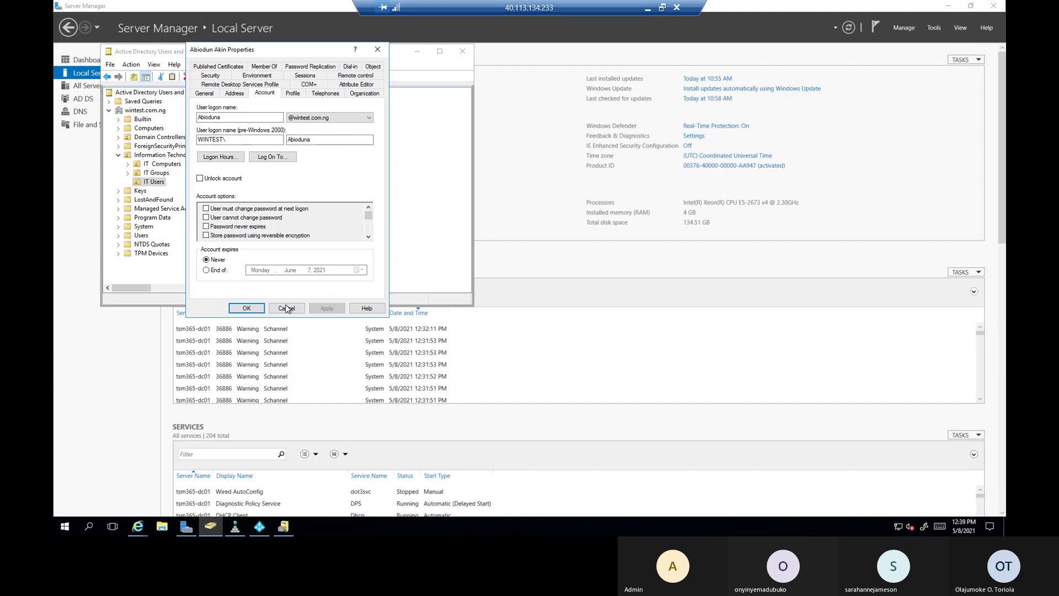
{"action": "left_click", "coordinate": [287, 307]}
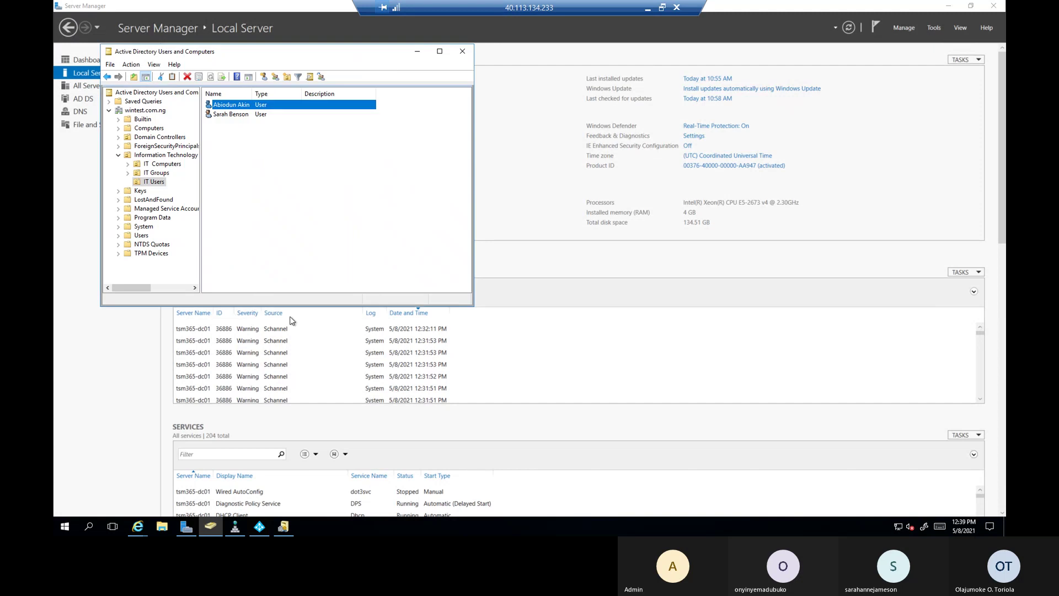
{"action": "left_click", "coordinate": [288, 528]}
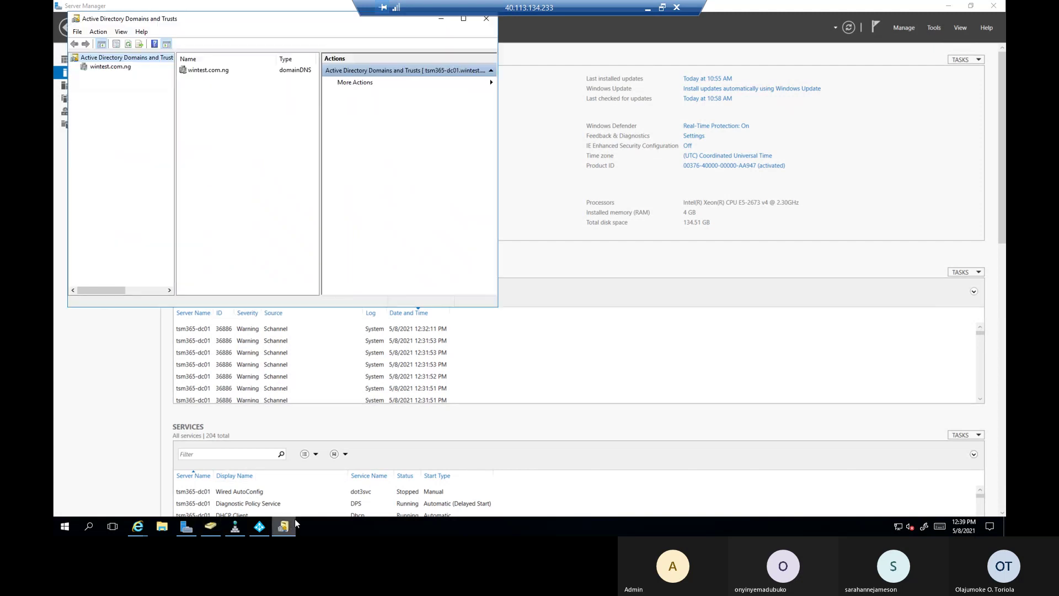
- Remove abc.com from the alternative UPN suffixes, apply, and switch back to the Azure AD Connect wizard
{"action": "right_click", "coordinate": [123, 58]}
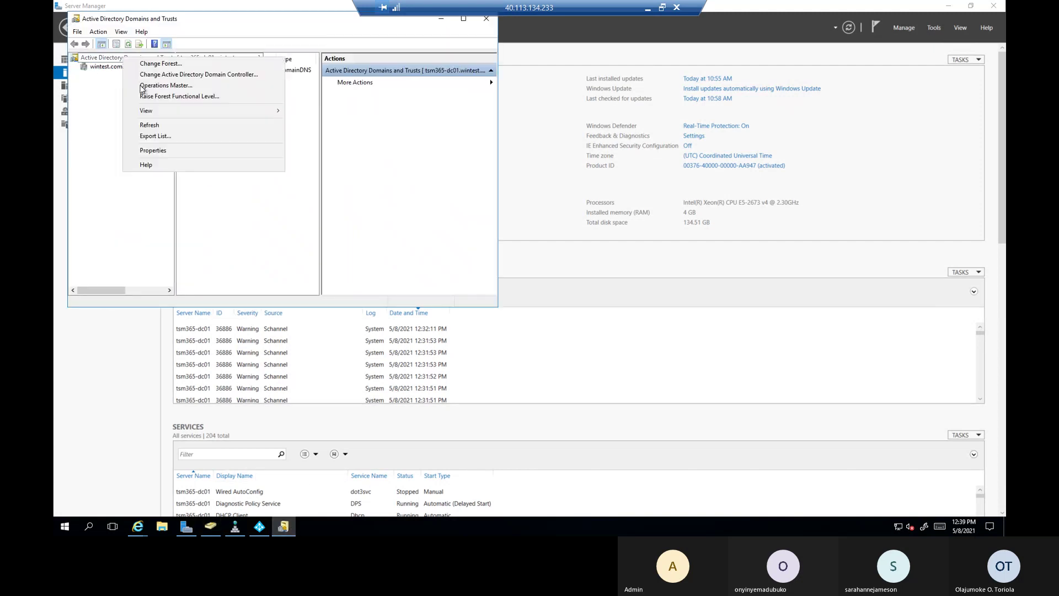
{"action": "left_click", "coordinate": [162, 153]}
{"action": "left_click", "coordinate": [352, 154]}
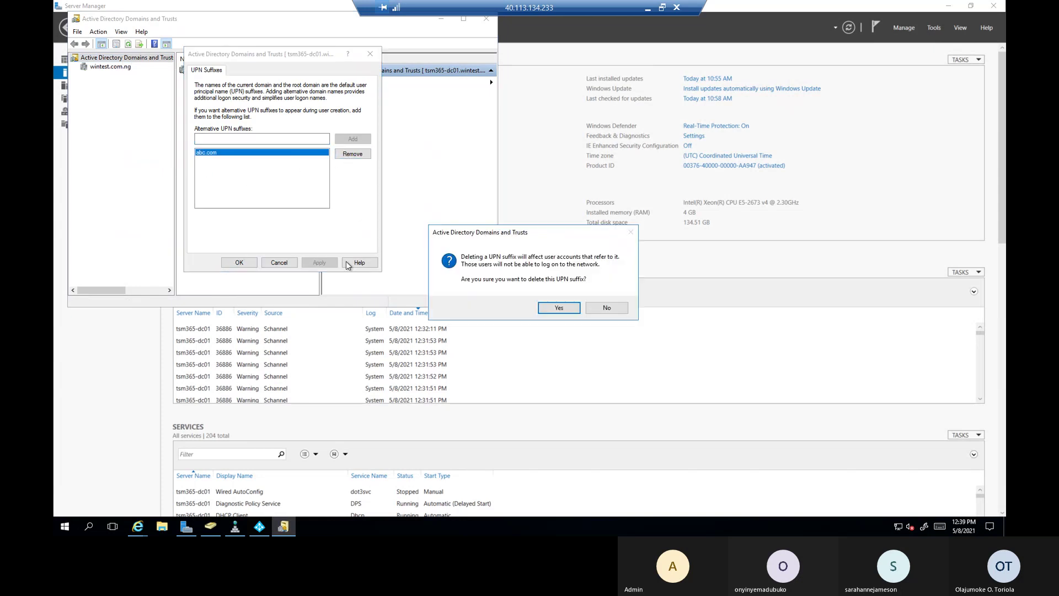
{"action": "left_click", "coordinate": [557, 307]}
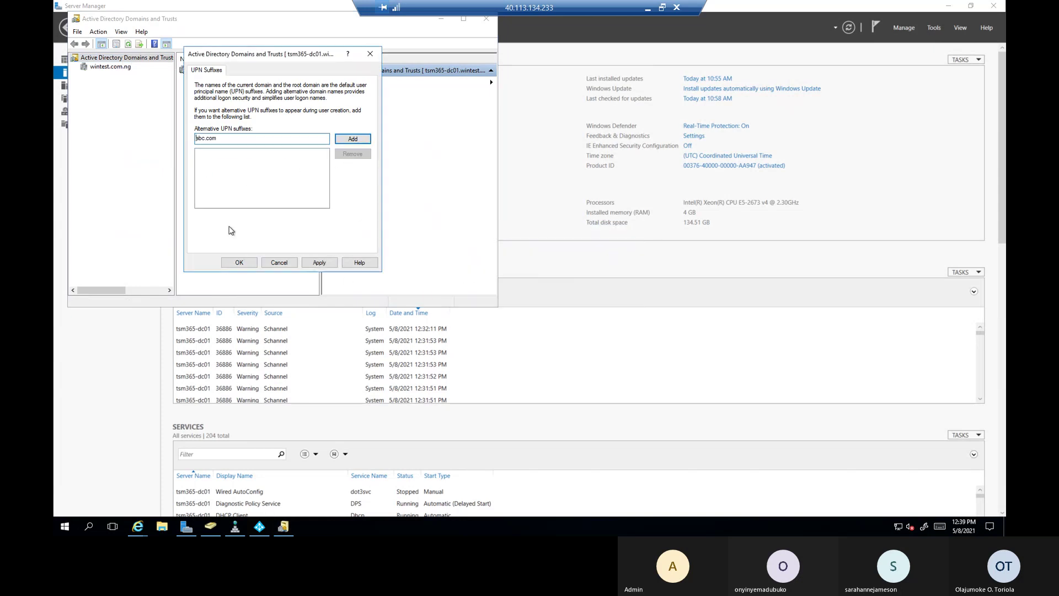
{"action": "left_click", "coordinate": [318, 262]}
{"action": "left_click", "coordinate": [239, 262]}
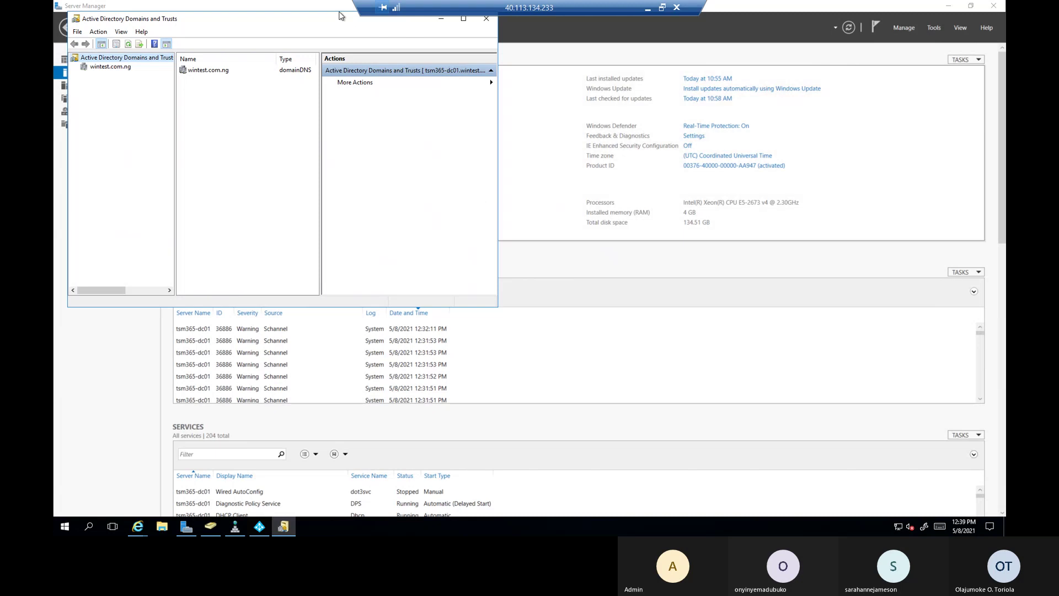
{"action": "left_click", "coordinate": [260, 527]}
- Enable password writeback, leave directory extension attribute sync off, and continue
{"action": "left_click", "coordinate": [204, 216]}
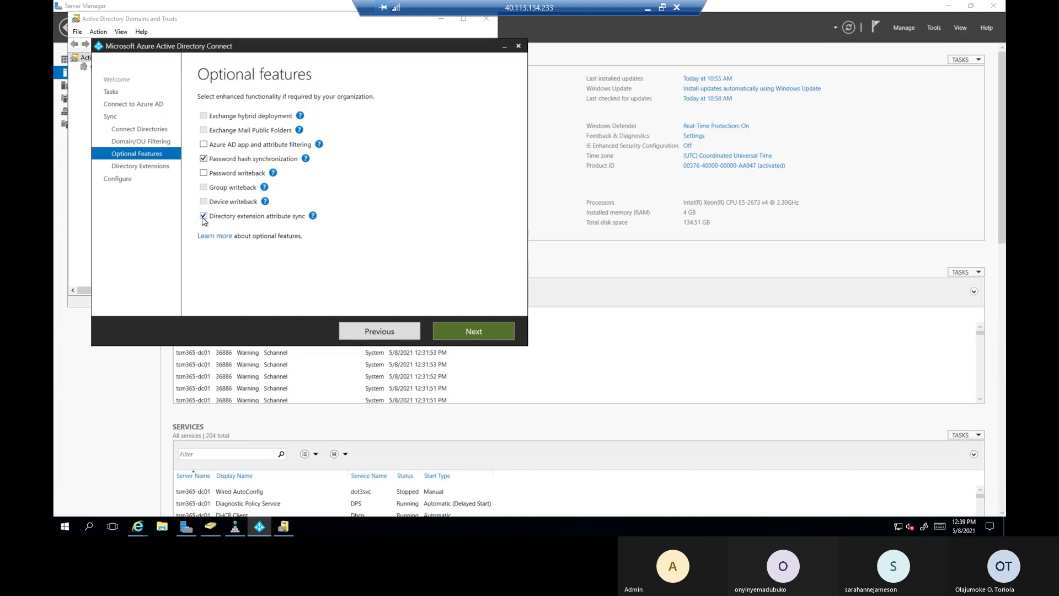
{"action": "left_click", "coordinate": [204, 217]}
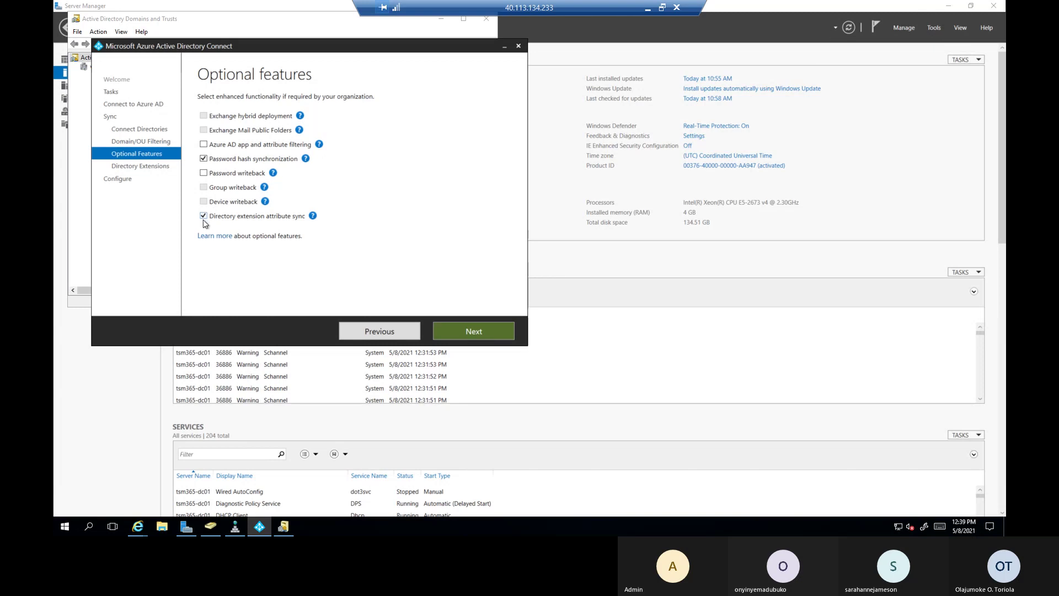
{"action": "left_click", "coordinate": [203, 173]}
{"action": "left_click", "coordinate": [464, 333]}
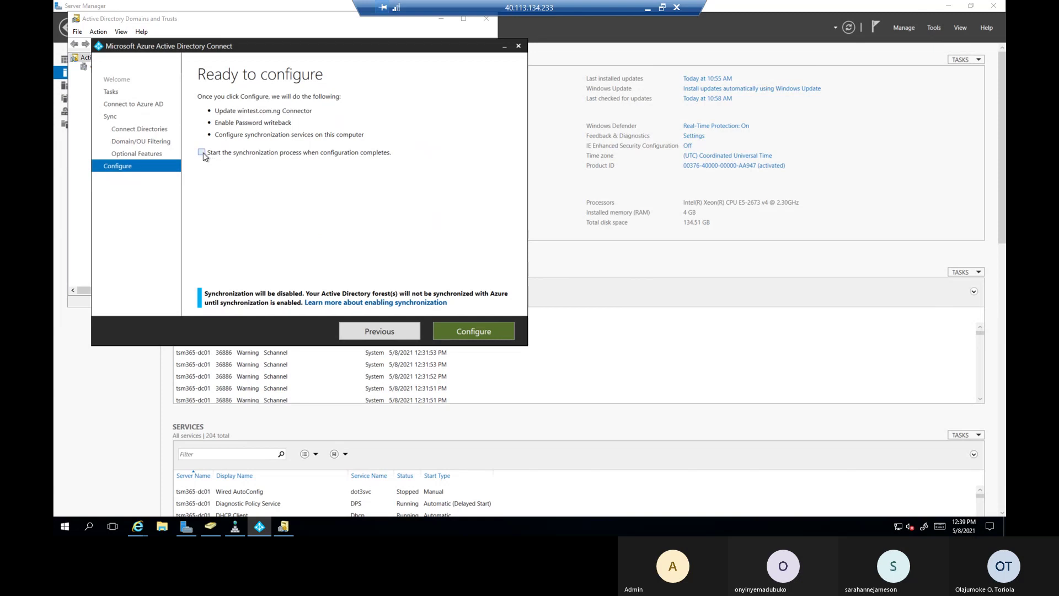
- Tick starting synchronization after configuration and recheck Domain/OU filtering, keeping only IT Users selected
{"action": "left_click", "coordinate": [202, 152]}
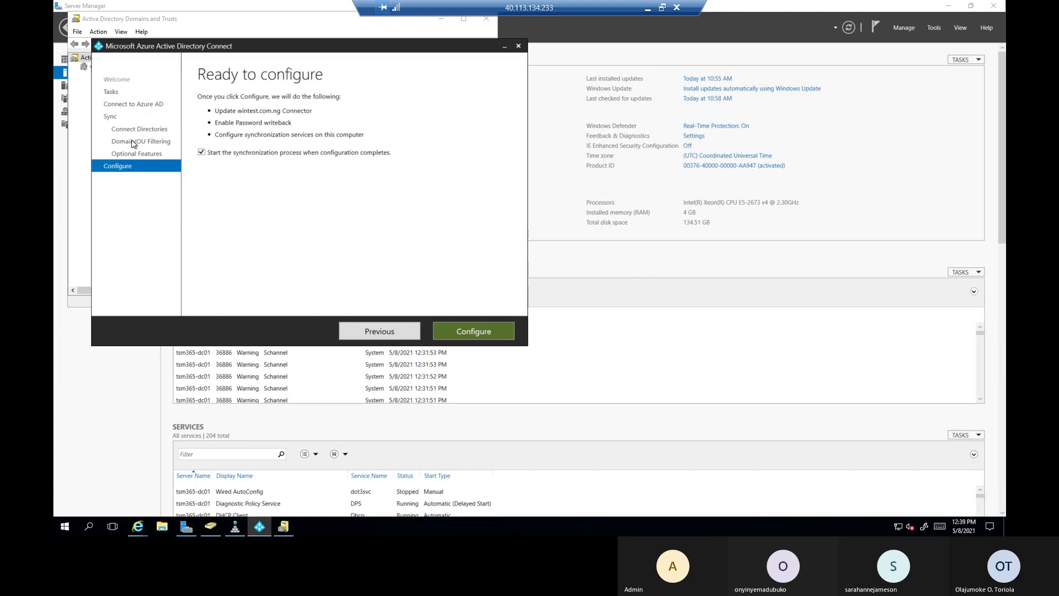
{"action": "left_click", "coordinate": [355, 332]}
{"action": "left_click", "coordinate": [355, 334]}
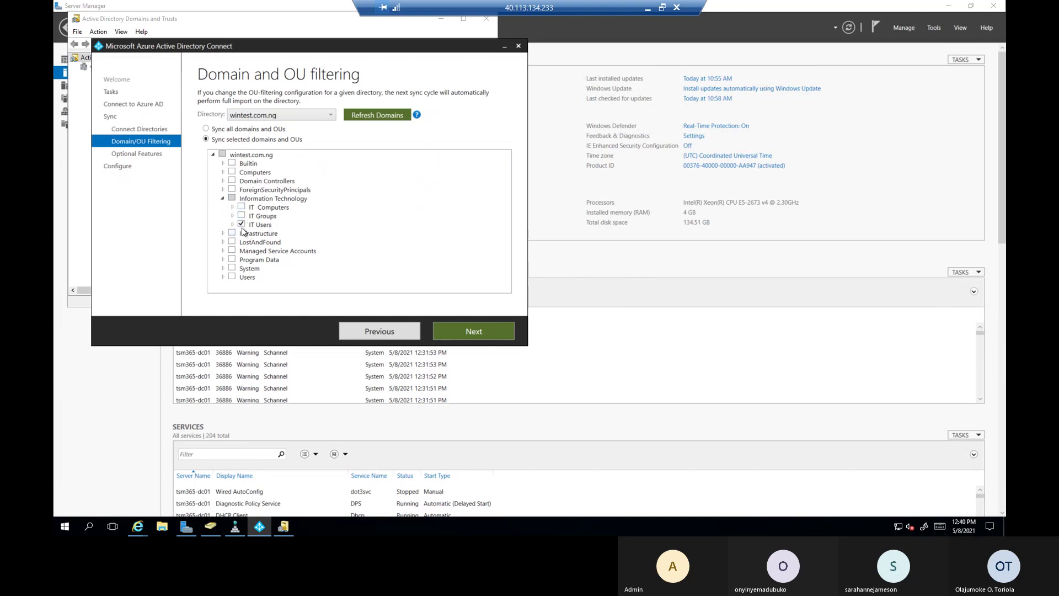
{"action": "left_click", "coordinate": [465, 333]}
{"action": "left_click", "coordinate": [464, 332]}
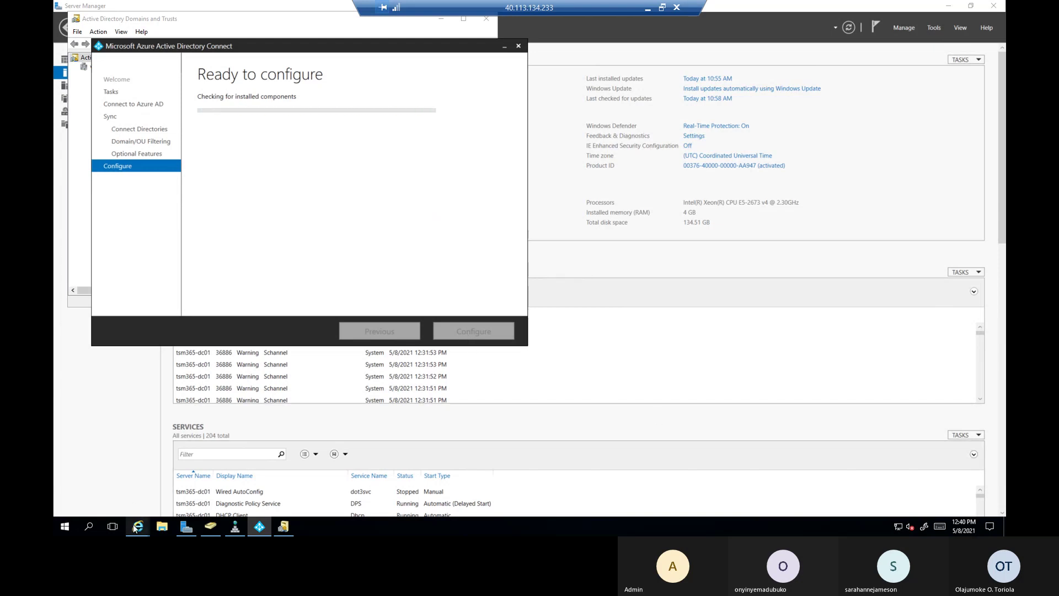
- Start applying the configuration and bring Internet Explorer to the front
{"action": "mouse_move", "coordinate": [145, 524]}
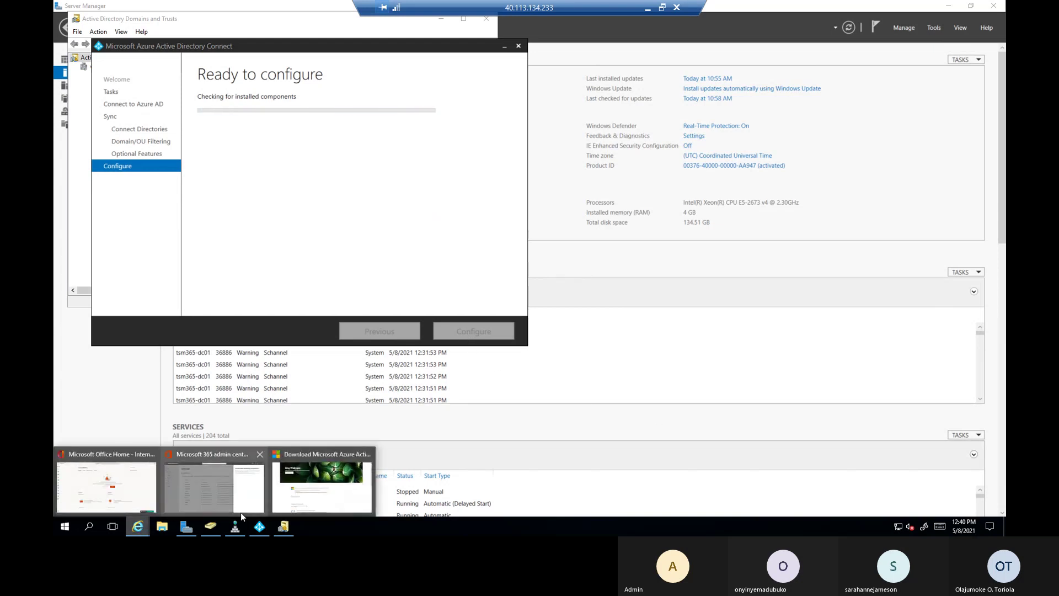
{"action": "left_click", "coordinate": [253, 499]}
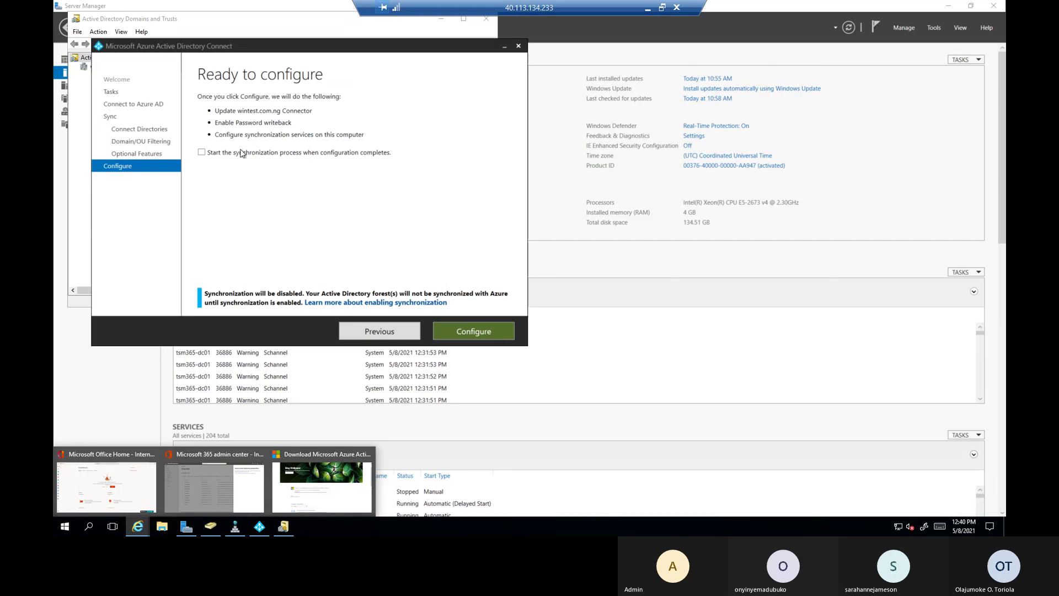
{"action": "left_click", "coordinate": [500, 334]}
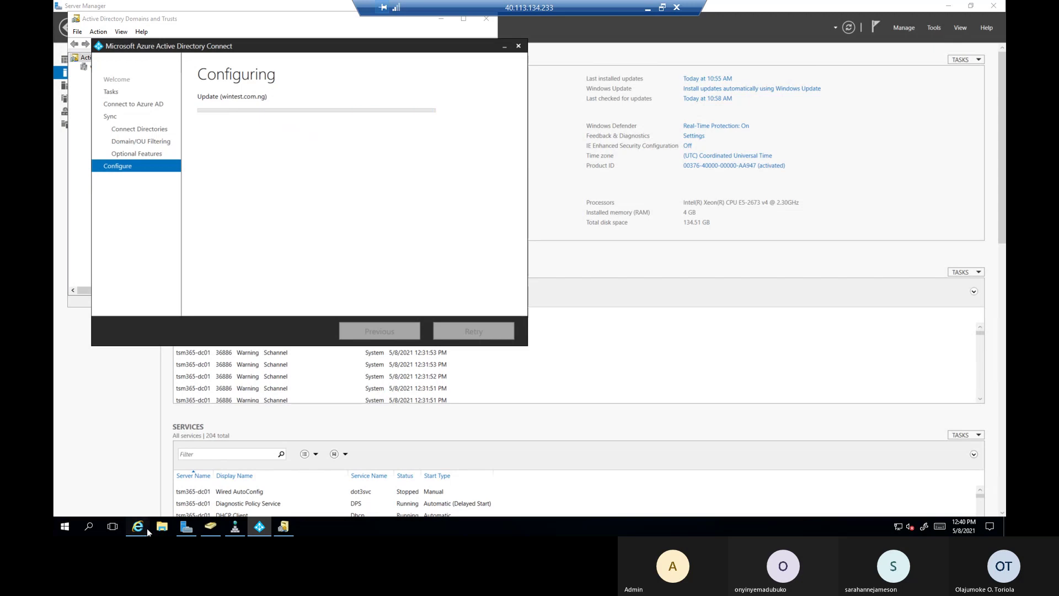
{"action": "mouse_move", "coordinate": [147, 527]}
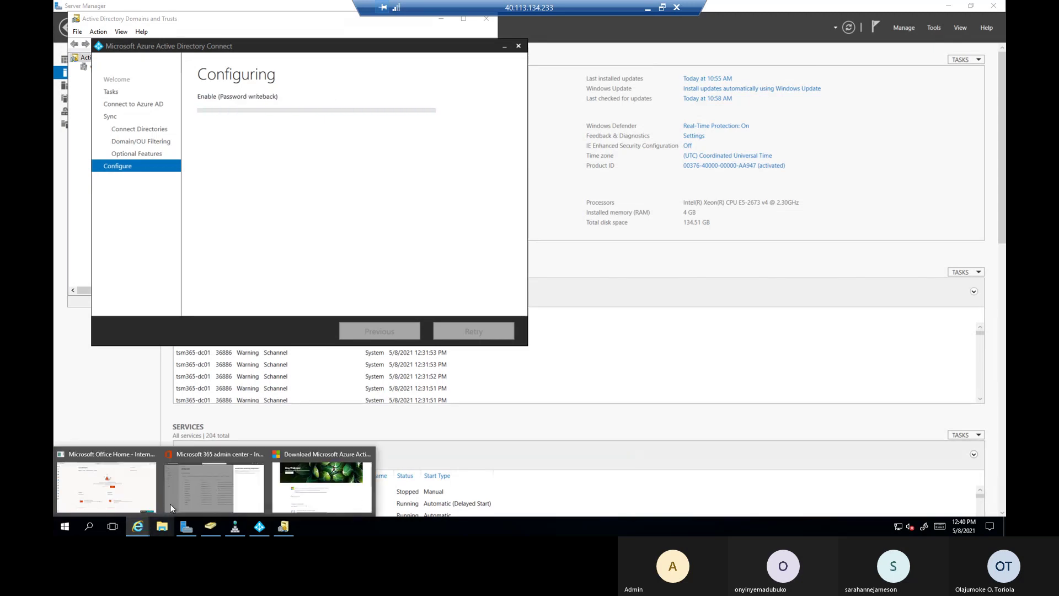
{"action": "left_click", "coordinate": [208, 490]}
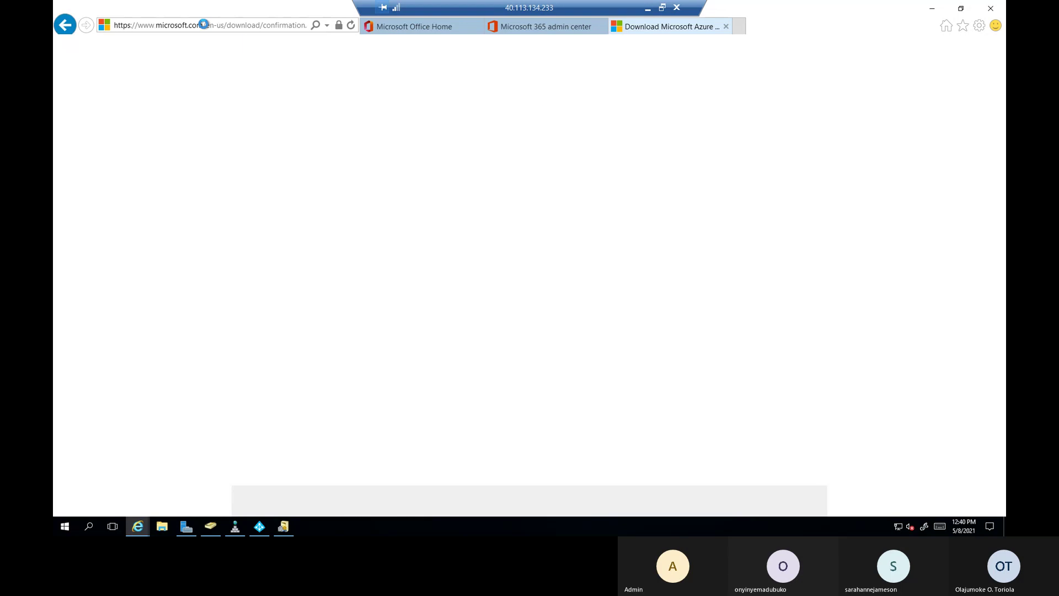
- Reload the admin center's Active users page while checking on the configuring Azure AD Connect wizard
{"action": "left_click", "coordinate": [419, 26]}
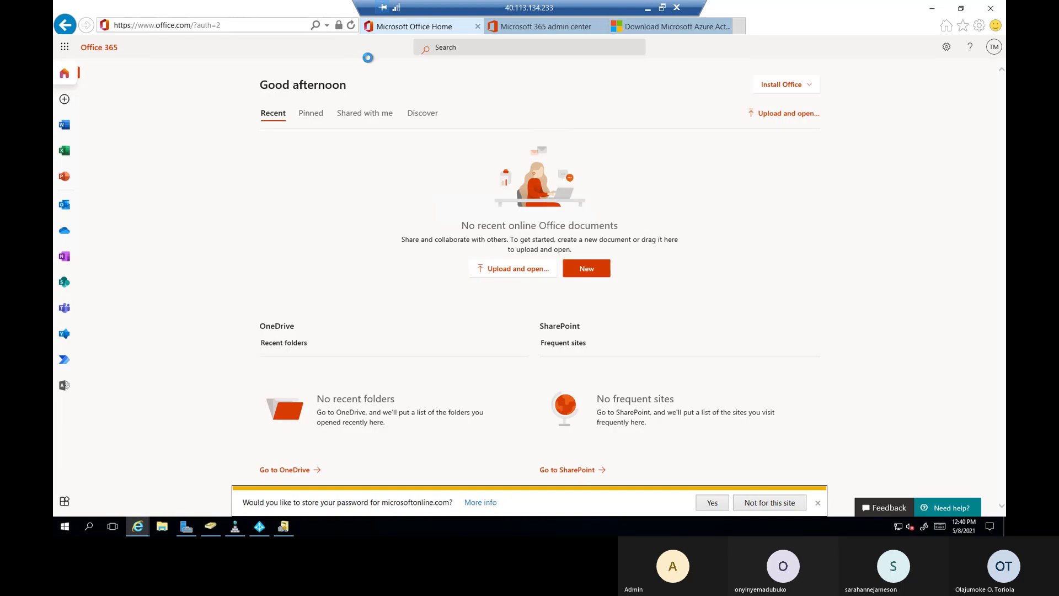
{"action": "left_click", "coordinate": [528, 28]}
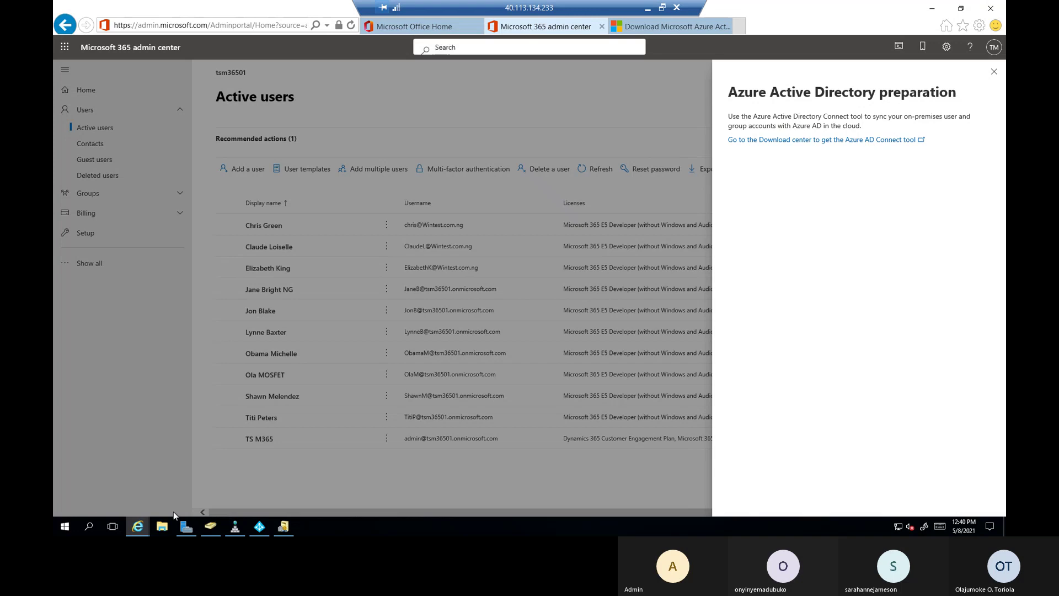
{"action": "left_click", "coordinate": [258, 525]}
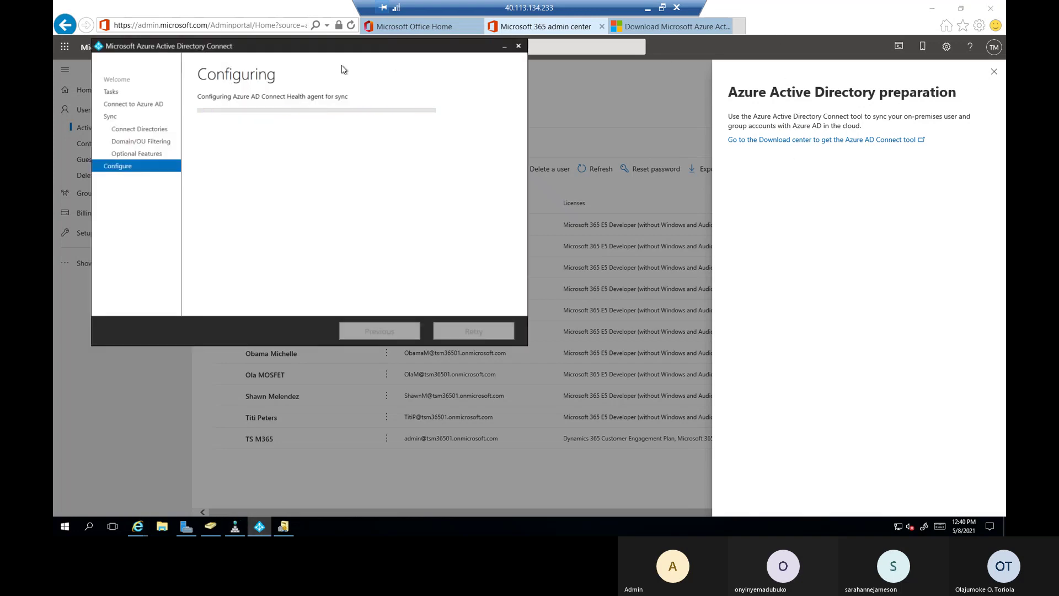
{"action": "left_click", "coordinate": [353, 27]}
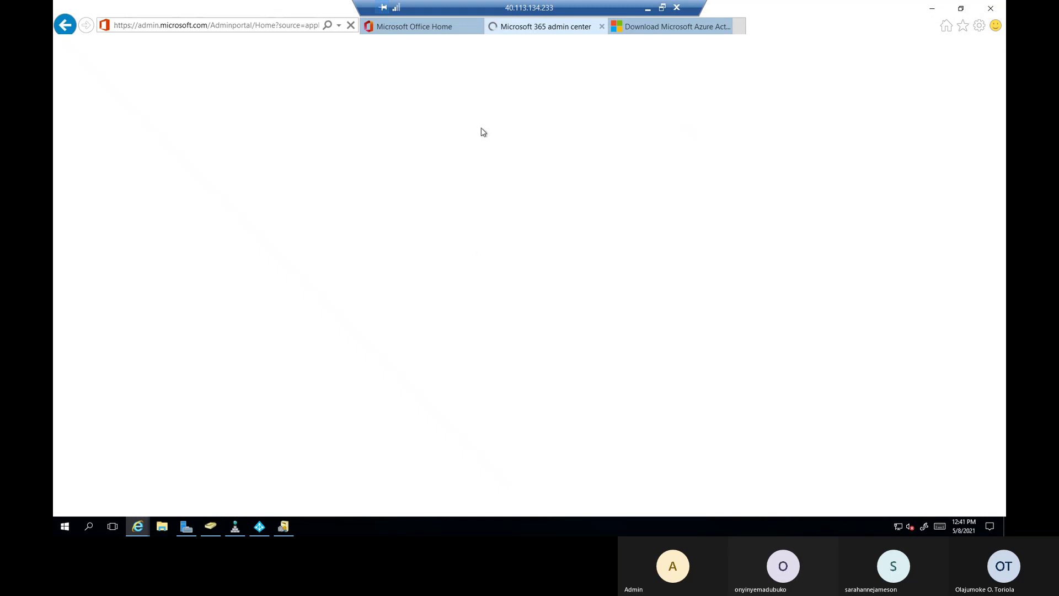
{"action": "left_click", "coordinate": [258, 528]}
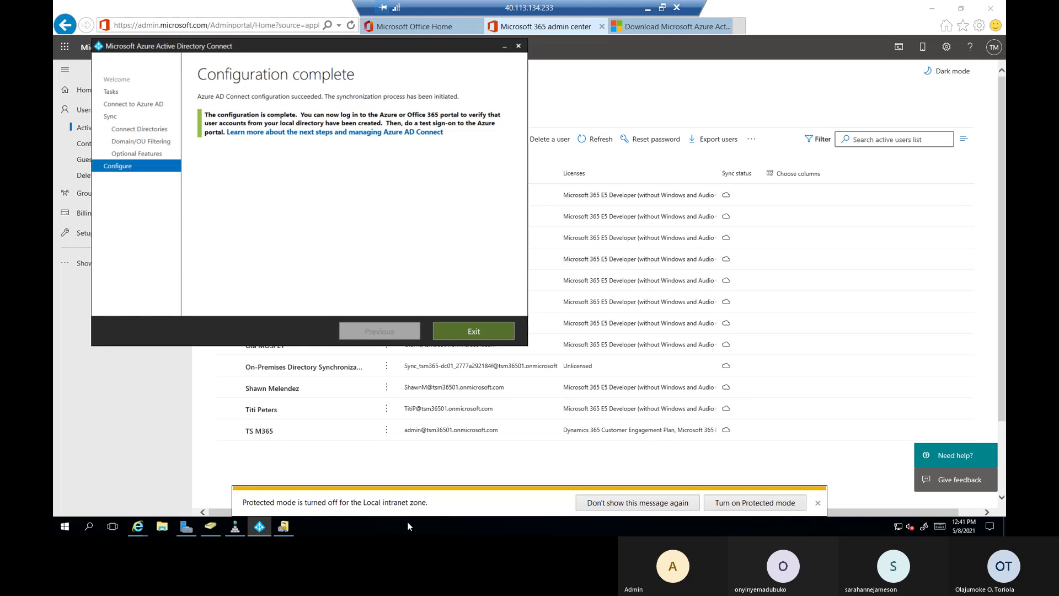
- Exit the Configuration complete page, refresh Active users, and launch File Explorer from the taskbar
{"action": "left_click", "coordinate": [487, 328]}
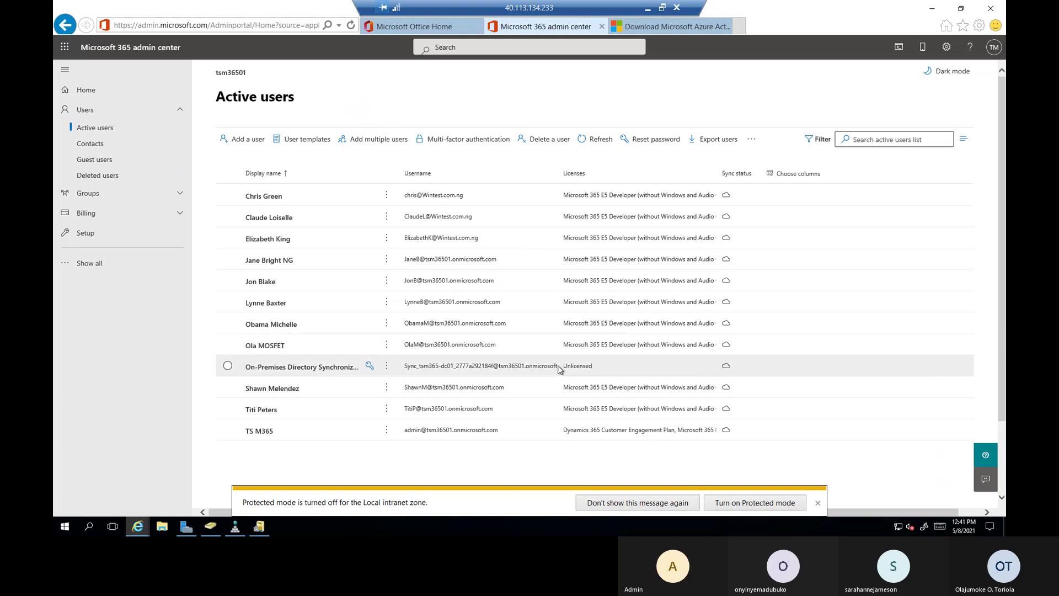
{"action": "left_click", "coordinate": [593, 145]}
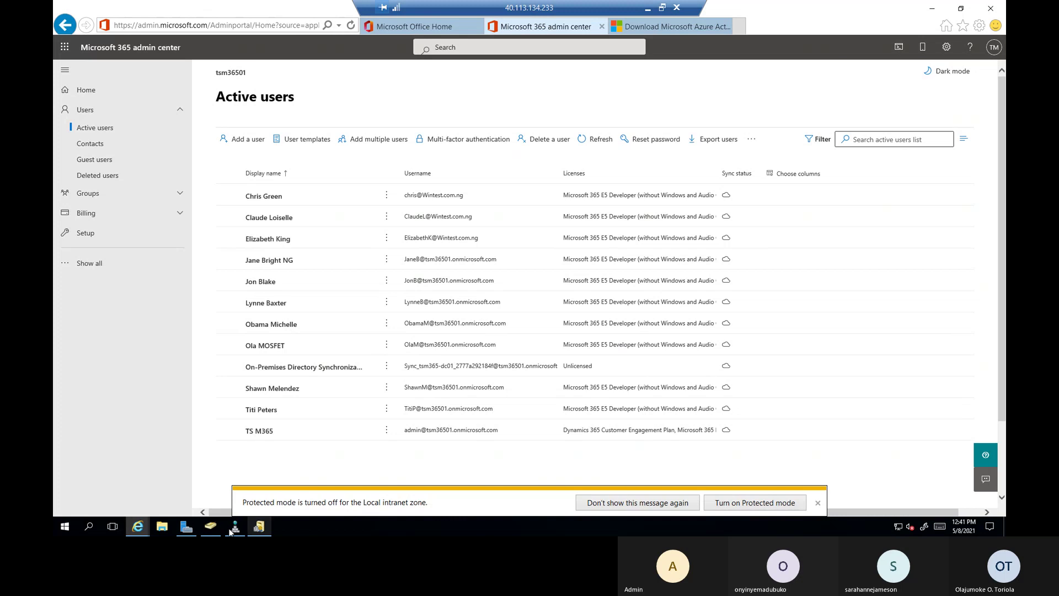
{"action": "left_click", "coordinate": [163, 528]}
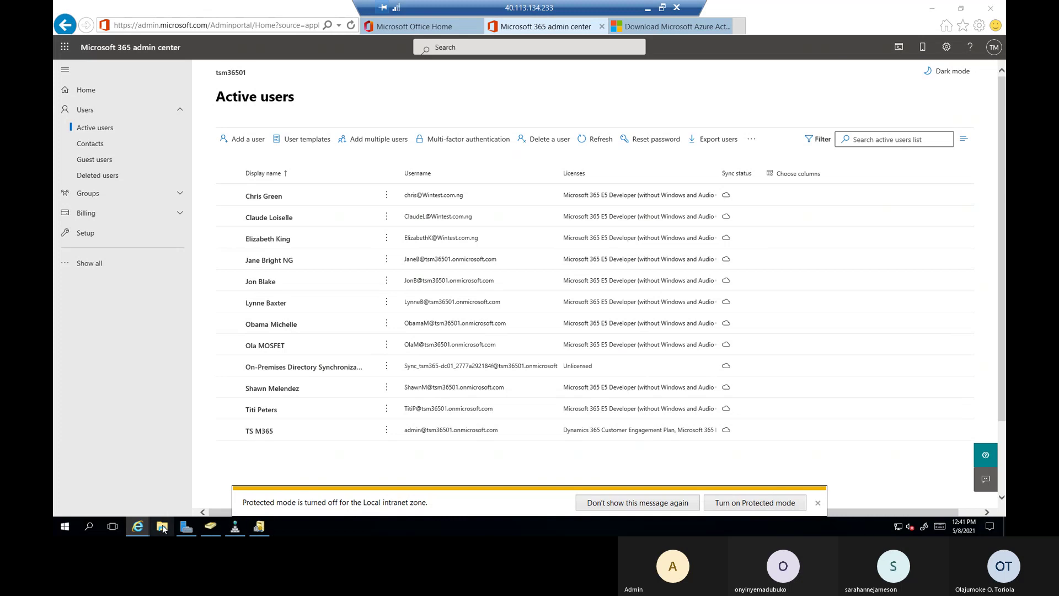
{"action": "left_click", "coordinate": [163, 528]}
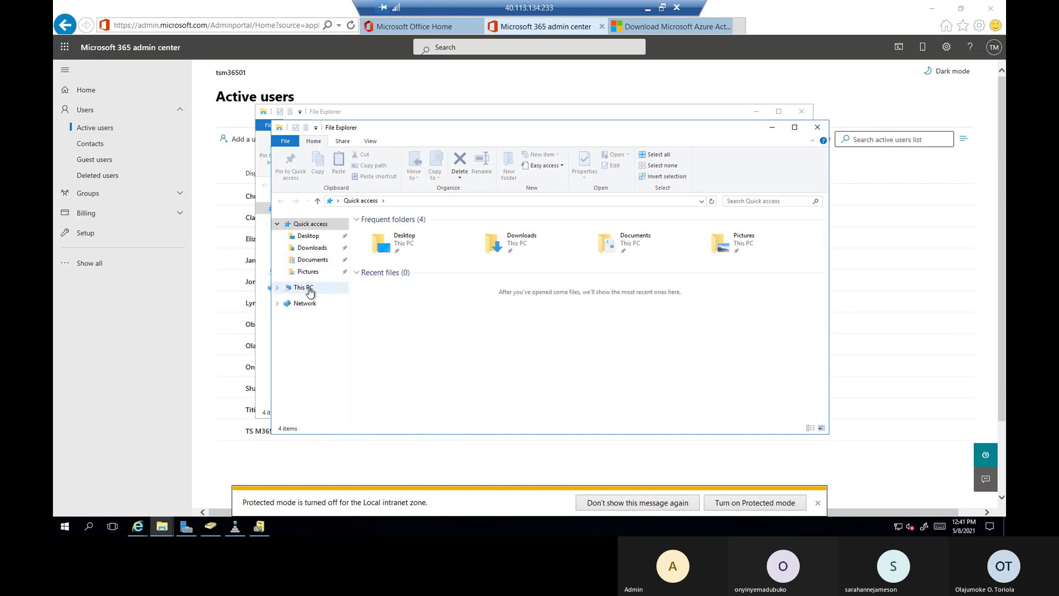
{"action": "left_click", "coordinate": [306, 287]}
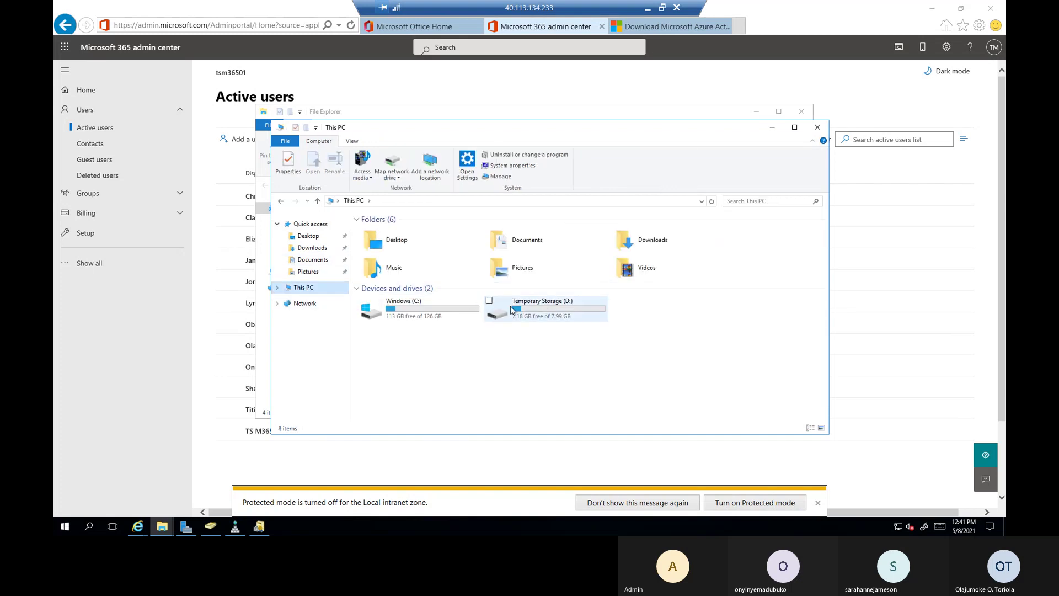
{"action": "double_click", "coordinate": [420, 309]}
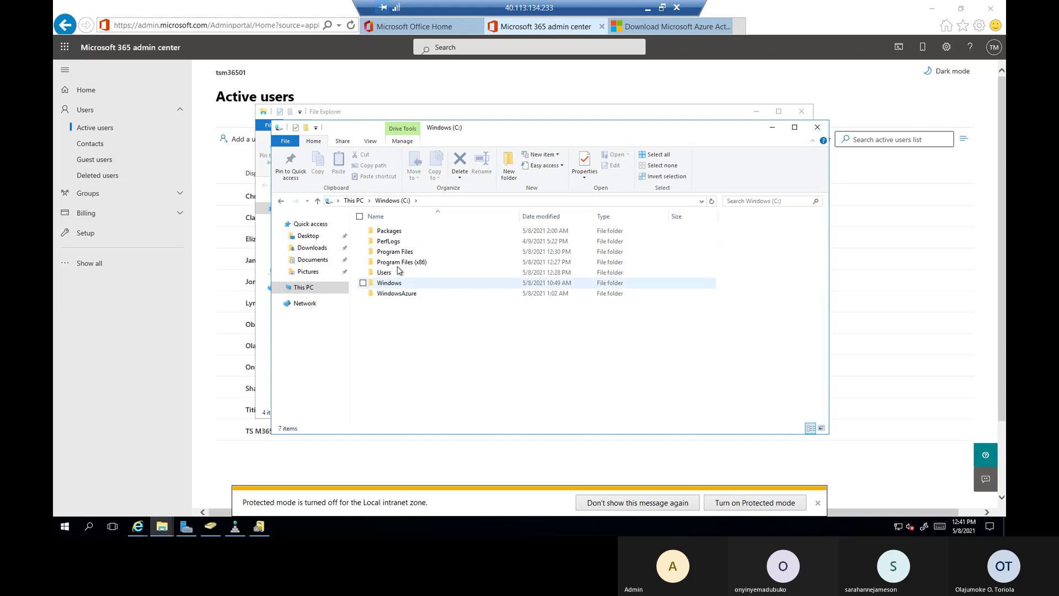
{"action": "double_click", "coordinate": [396, 252]}
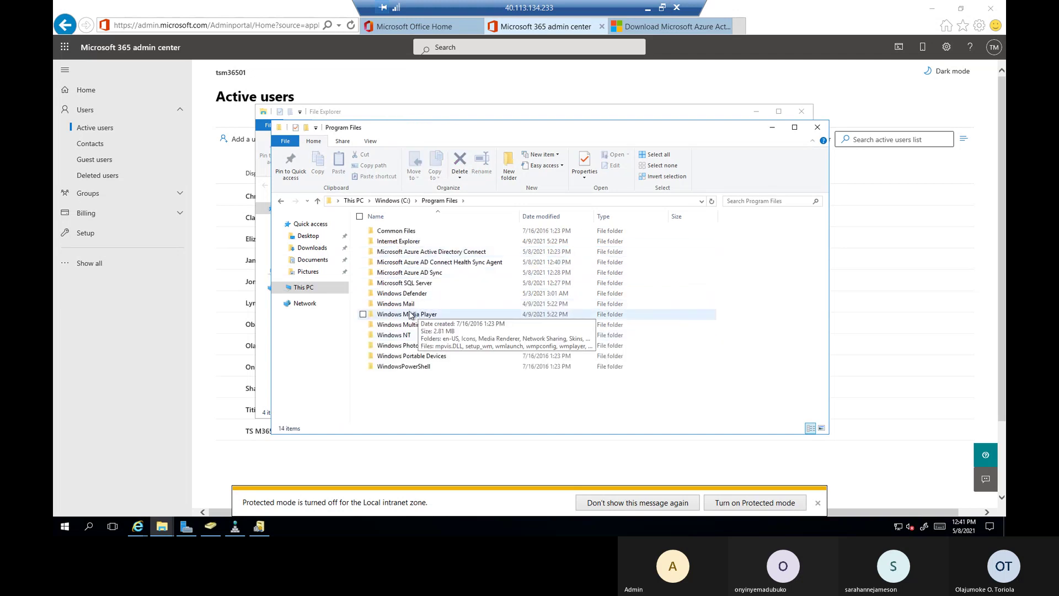
{"action": "left_click", "coordinate": [441, 253]}
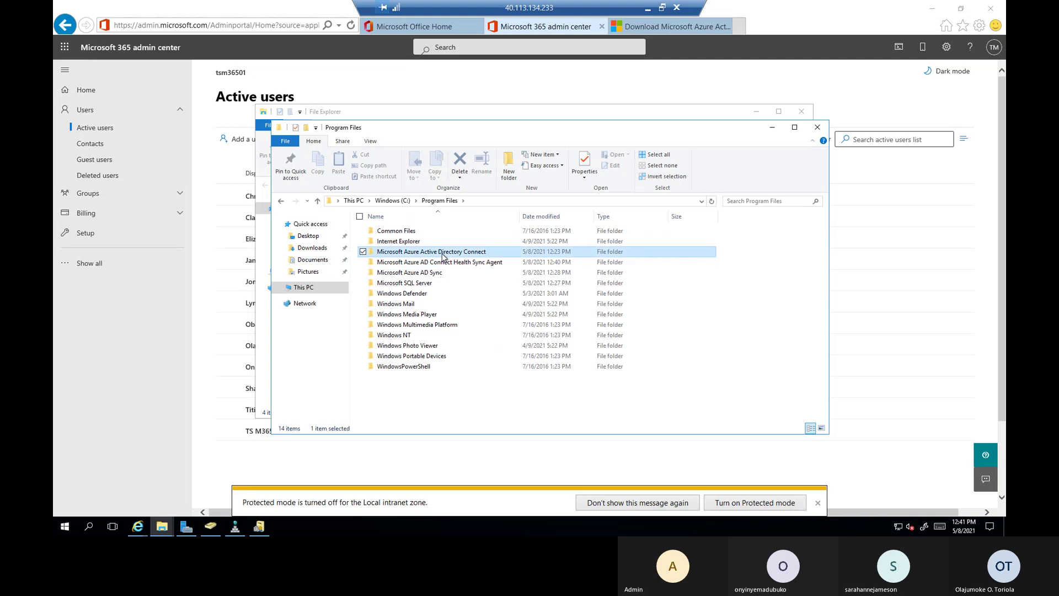
{"action": "double_click", "coordinate": [441, 254]}
{"action": "scroll", "coordinate": [430, 309], "scroll_direction": "down", "scroll_amount": 6}
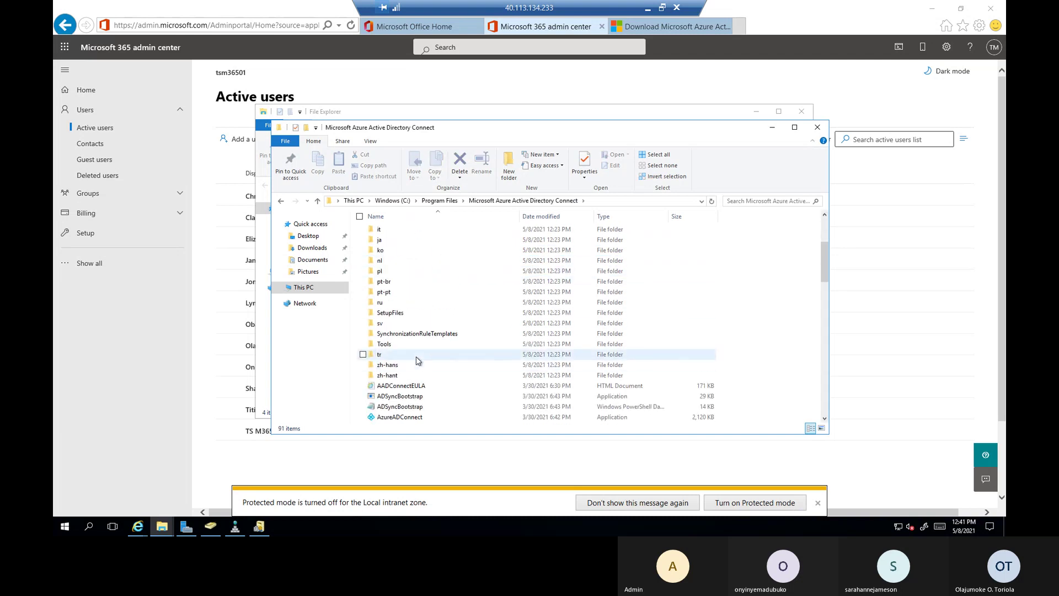
{"action": "scroll", "coordinate": [415, 357], "scroll_direction": "down", "scroll_amount": 3}
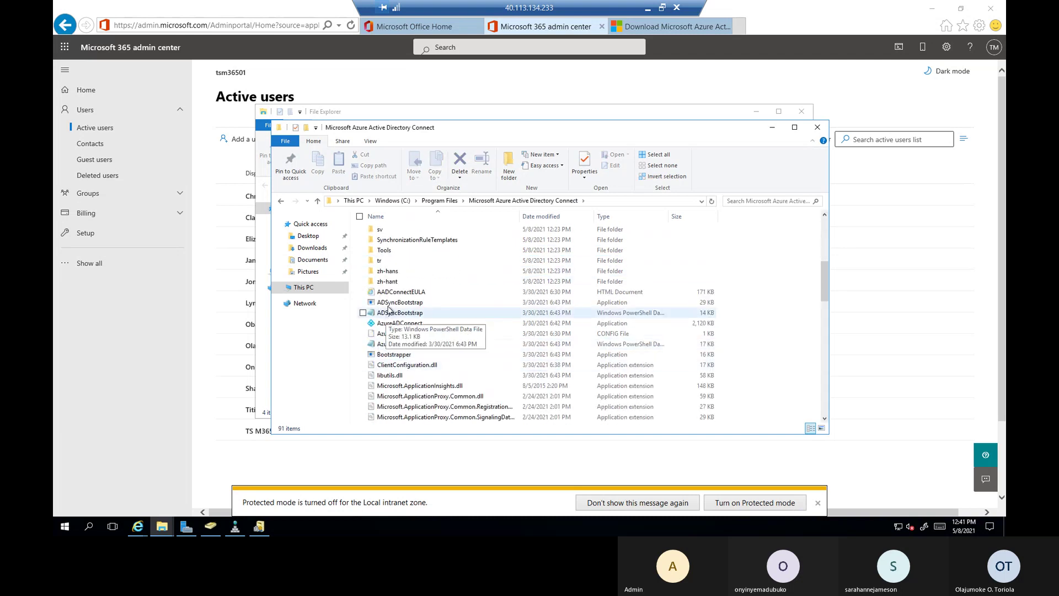
{"action": "scroll", "coordinate": [434, 361], "scroll_direction": "down", "scroll_amount": 3}
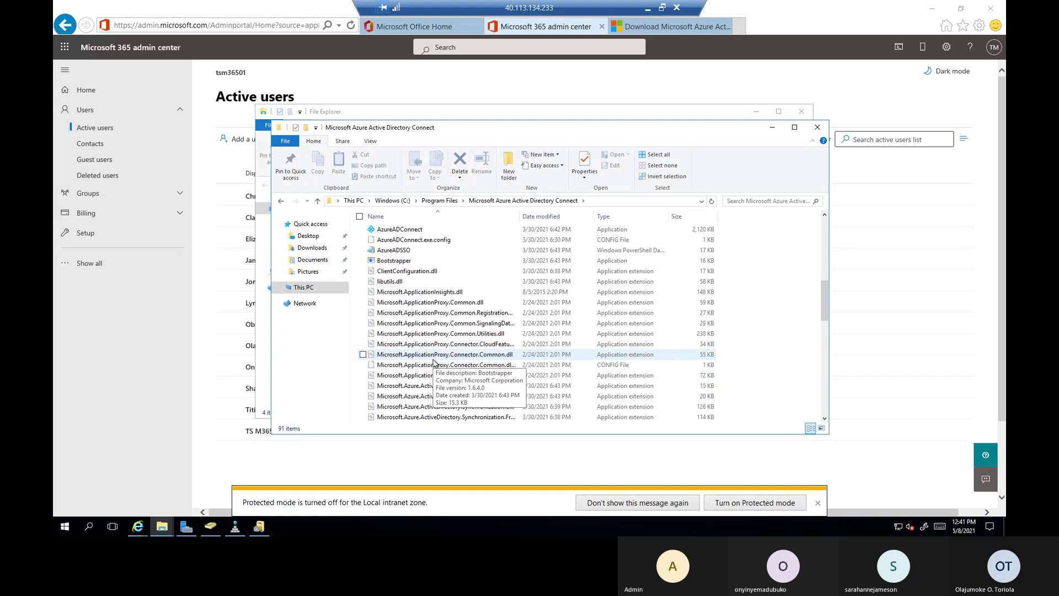
{"action": "scroll", "coordinate": [433, 362], "scroll_direction": "down", "scroll_amount": 12}
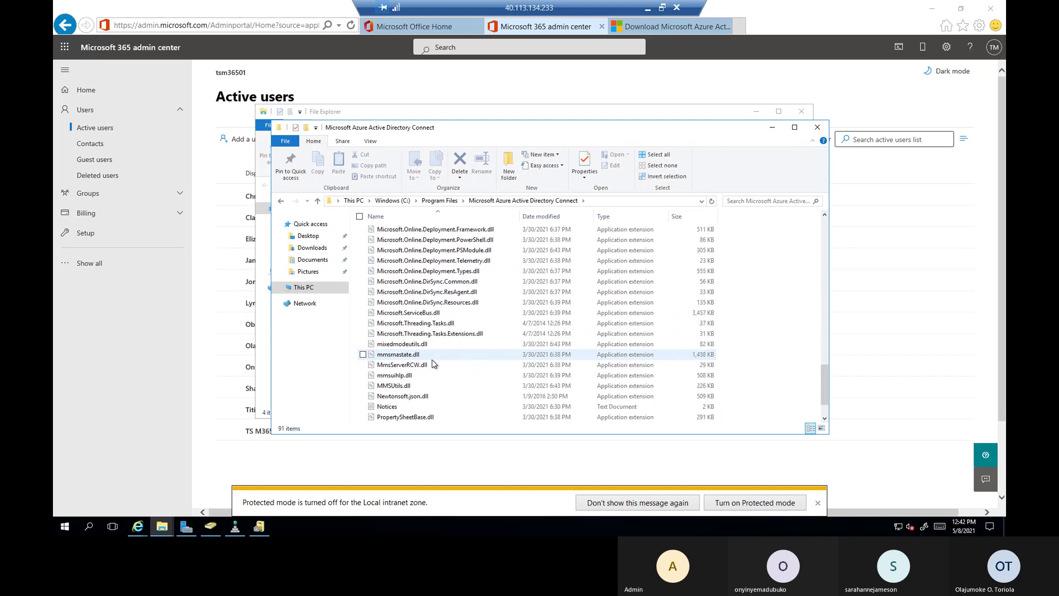
{"action": "scroll", "coordinate": [433, 364], "scroll_direction": "down", "scroll_amount": 1}
{"action": "scroll", "coordinate": [431, 362], "scroll_direction": "up", "scroll_amount": 15}
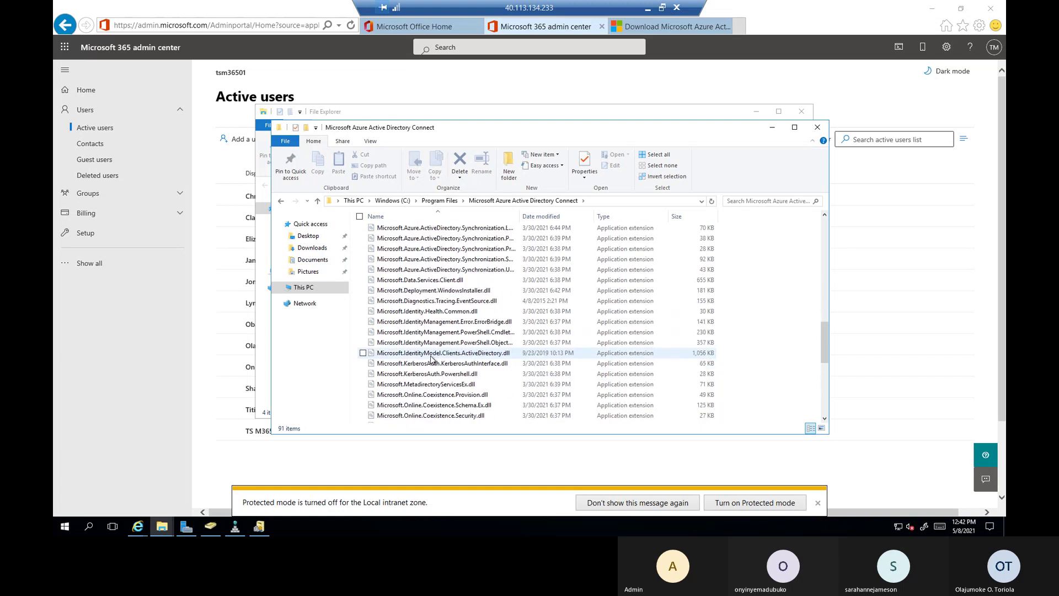
{"action": "scroll", "coordinate": [430, 357], "scroll_direction": "up", "scroll_amount": 2}
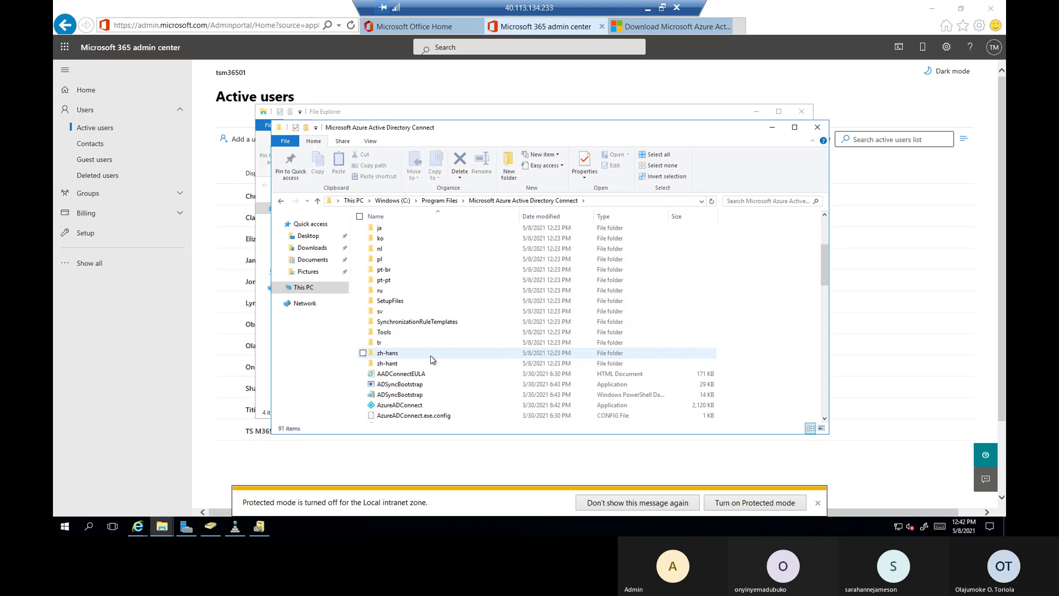
{"action": "scroll", "coordinate": [430, 357], "scroll_direction": "up", "scroll_amount": 1}
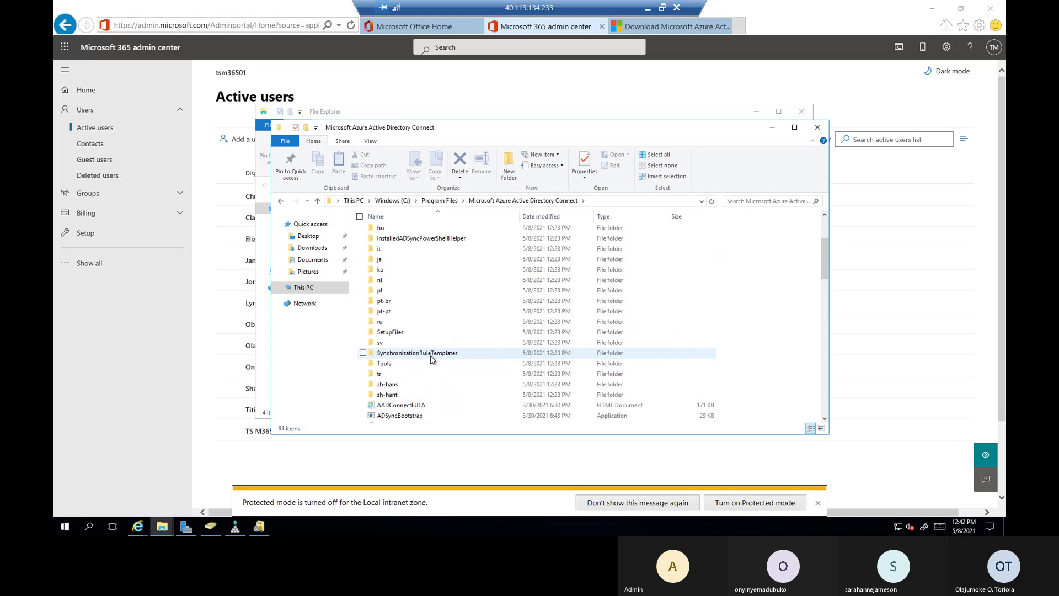
{"action": "left_click", "coordinate": [382, 364]}
{"action": "double_click", "coordinate": [382, 364]}
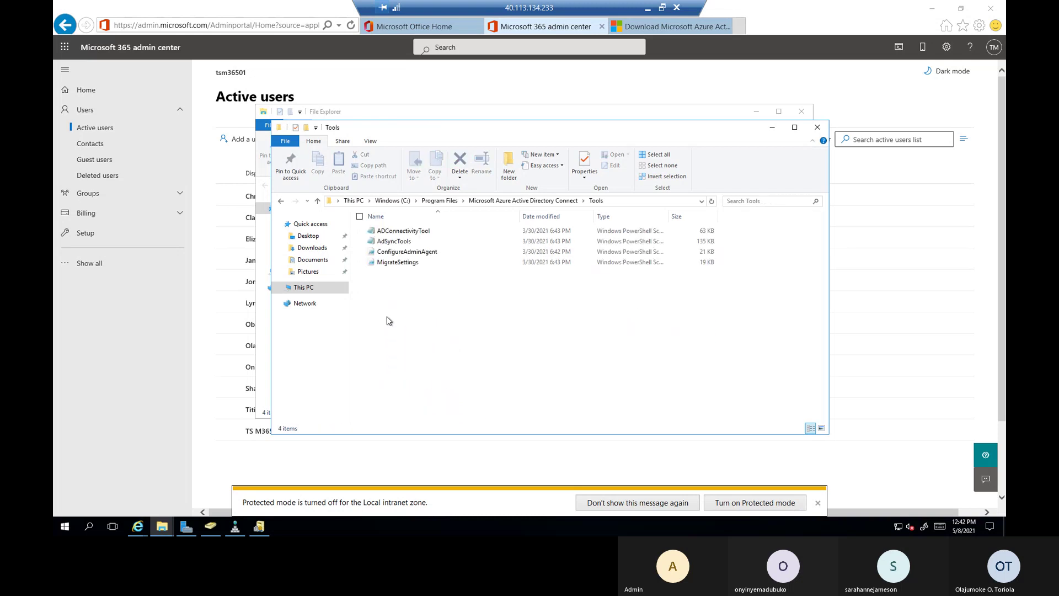
{"action": "left_click", "coordinate": [317, 200]}
{"action": "scroll", "coordinate": [426, 337], "scroll_direction": "down", "scroll_amount": 3}
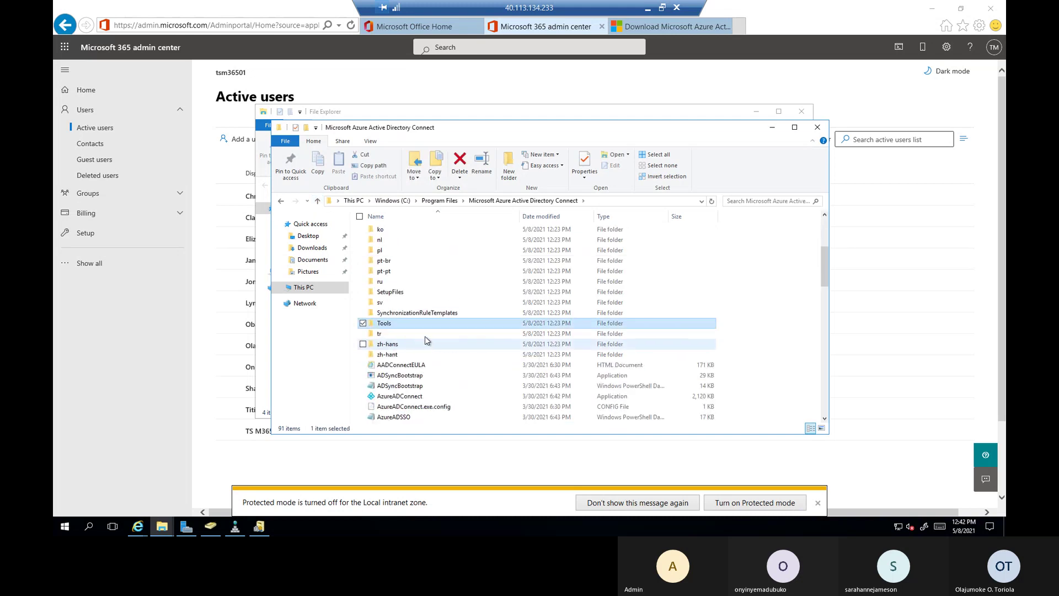
{"action": "scroll", "coordinate": [426, 338], "scroll_direction": "down", "scroll_amount": 1}
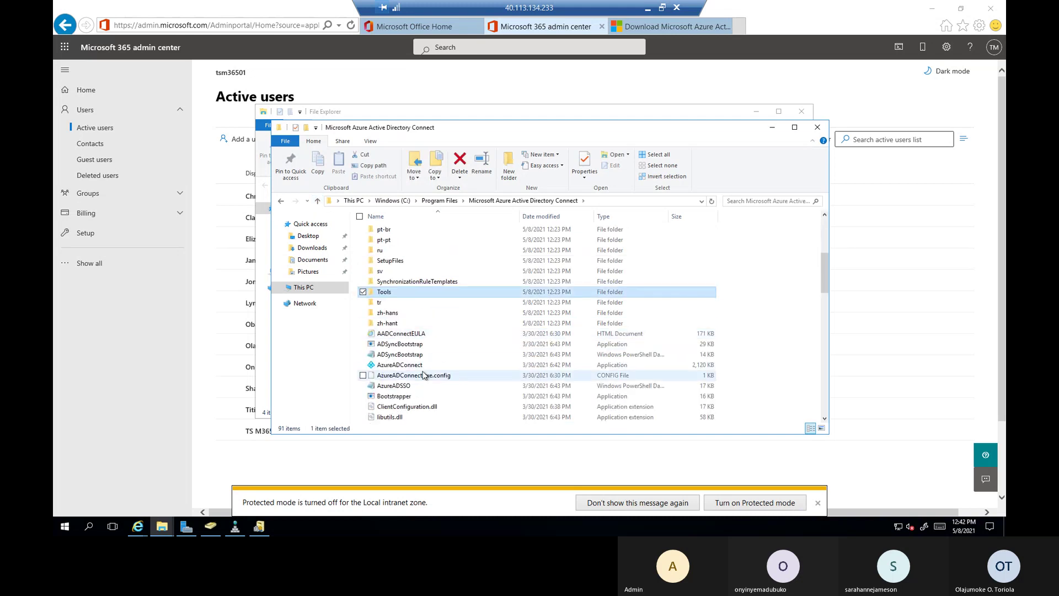
{"action": "scroll", "coordinate": [422, 372], "scroll_direction": "down", "scroll_amount": 4}
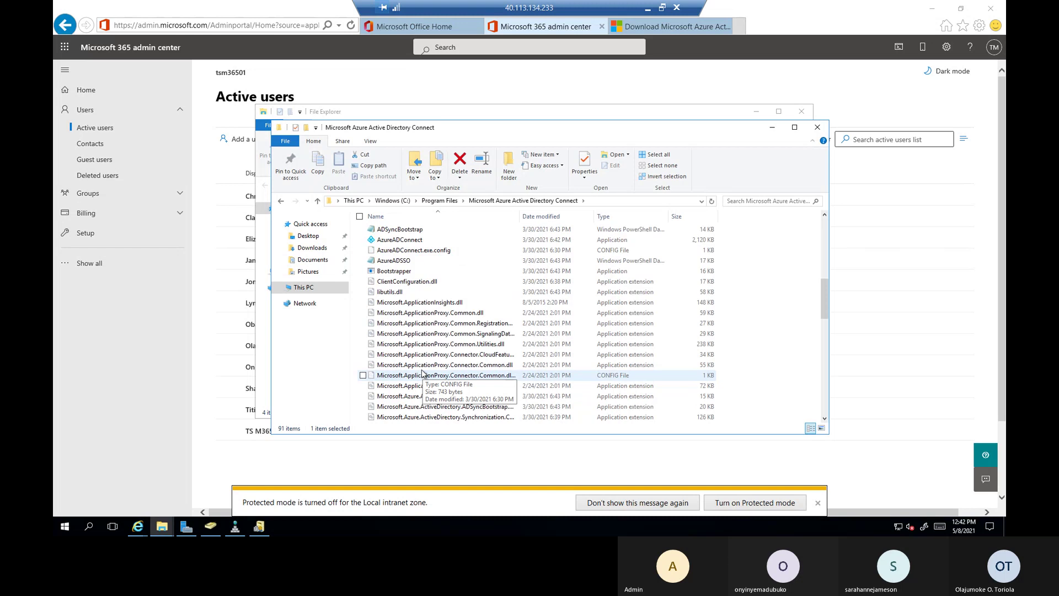
{"action": "scroll", "coordinate": [419, 363], "scroll_direction": "up", "scroll_amount": 8}
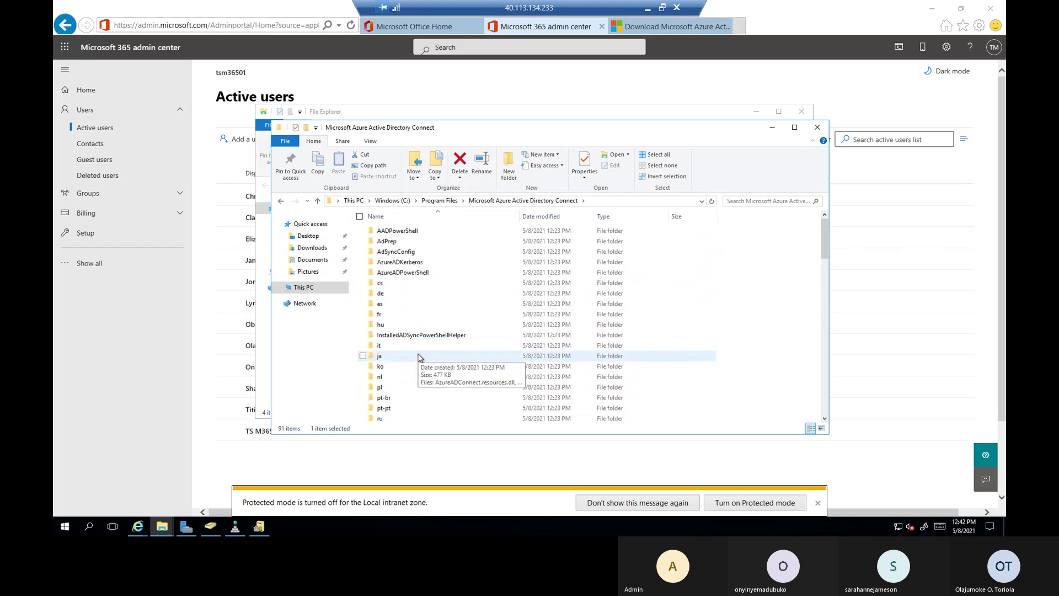
{"action": "scroll", "coordinate": [418, 358], "scroll_direction": "down", "scroll_amount": 3}
{"action": "scroll", "coordinate": [418, 357], "scroll_direction": "down", "scroll_amount": 2}
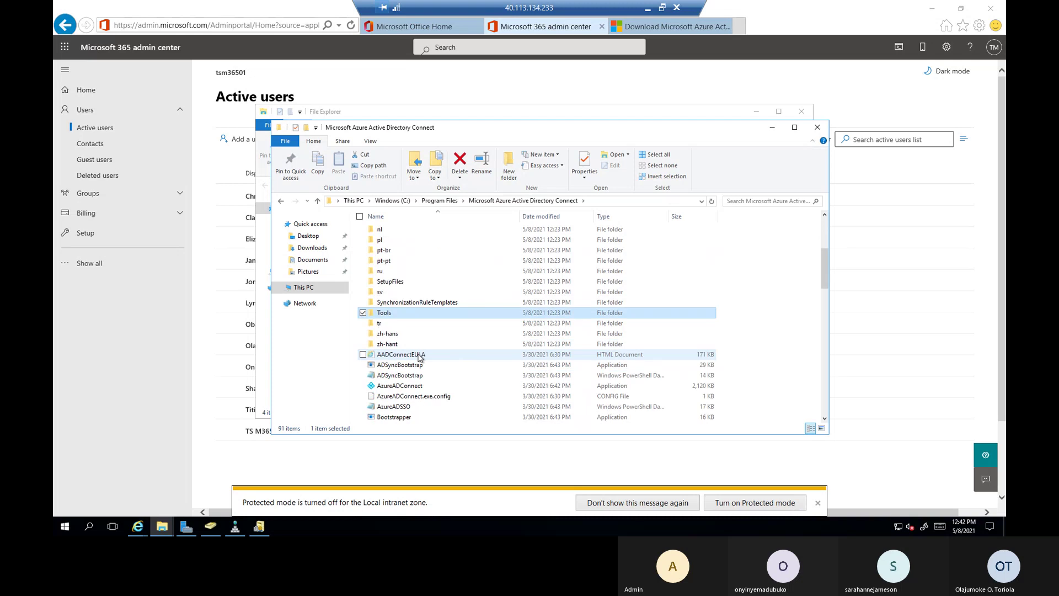
{"action": "scroll", "coordinate": [418, 357], "scroll_direction": "down", "scroll_amount": 2}
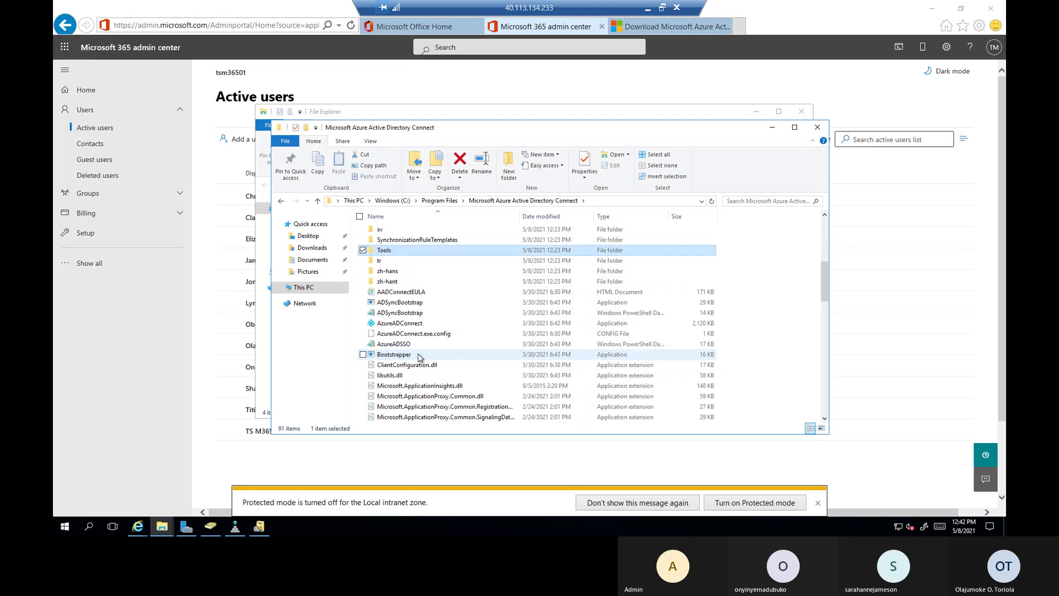
{"action": "scroll", "coordinate": [418, 358], "scroll_direction": "down", "scroll_amount": 1}
{"action": "scroll", "coordinate": [418, 358], "scroll_direction": "down", "scroll_amount": 1}
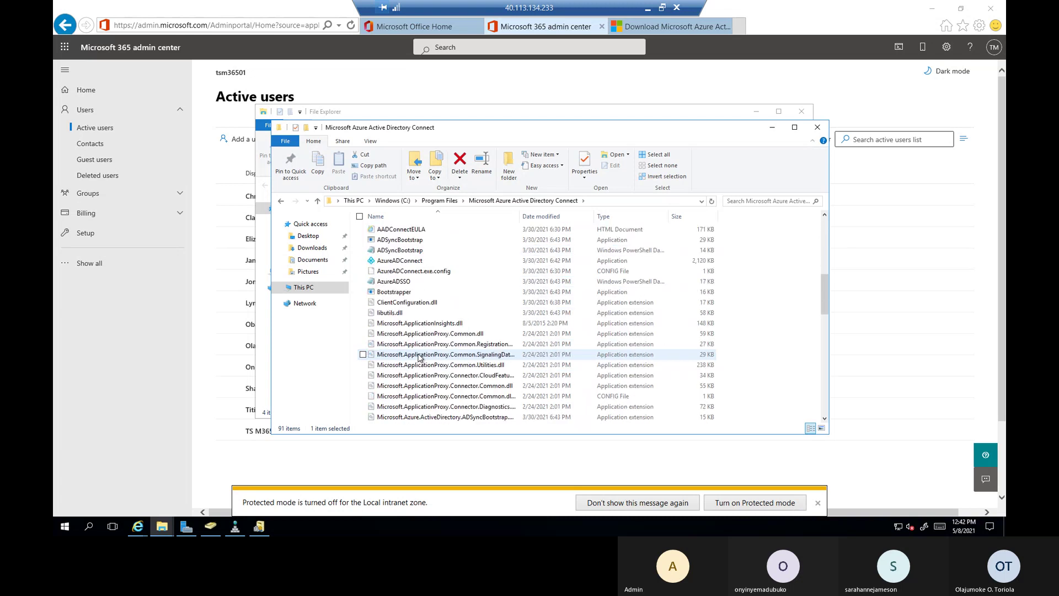
{"action": "scroll", "coordinate": [418, 357], "scroll_direction": "down", "scroll_amount": 6}
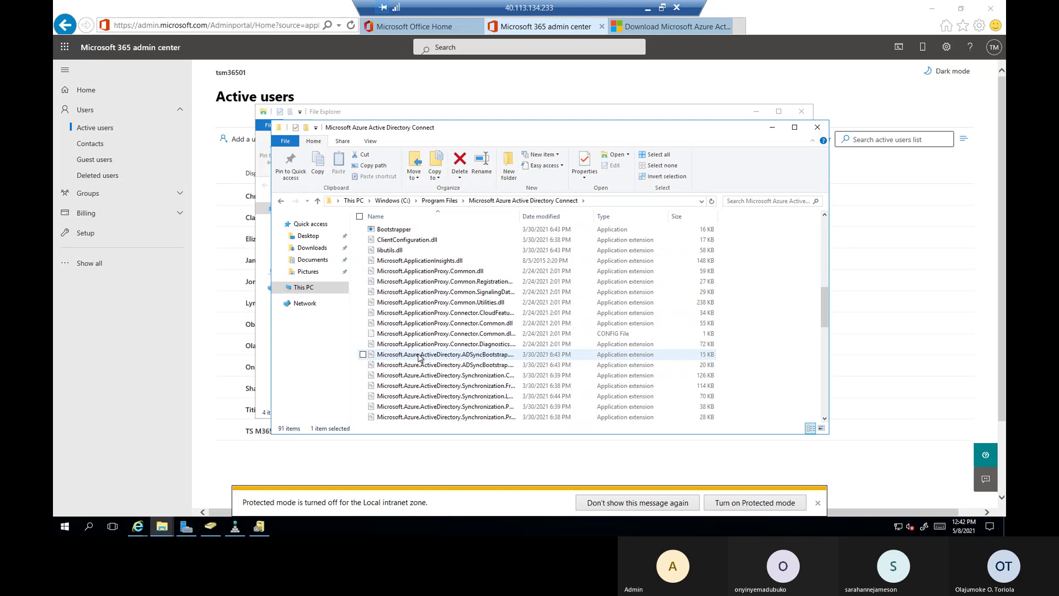
{"action": "scroll", "coordinate": [418, 357], "scroll_direction": "down", "scroll_amount": 3}
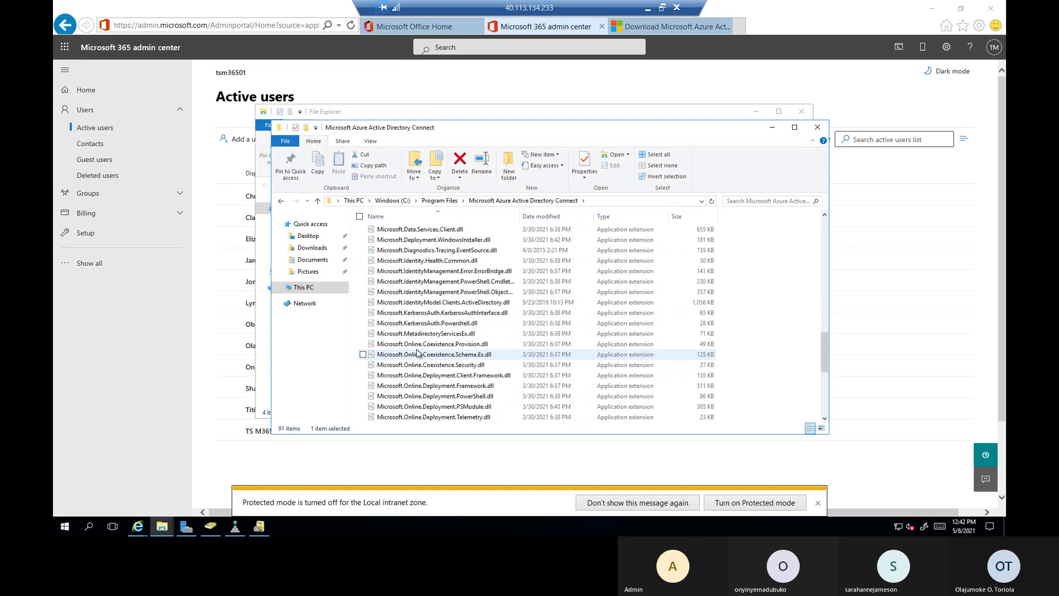
{"action": "scroll", "coordinate": [418, 353], "scroll_direction": "up", "scroll_amount": 4}
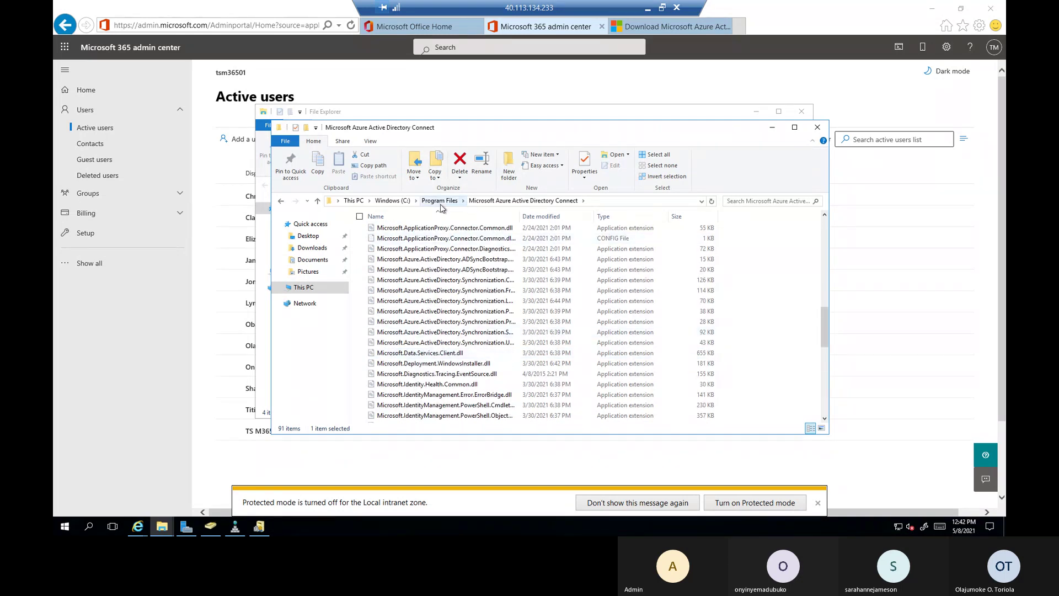
{"action": "left_click", "coordinate": [767, 200]}
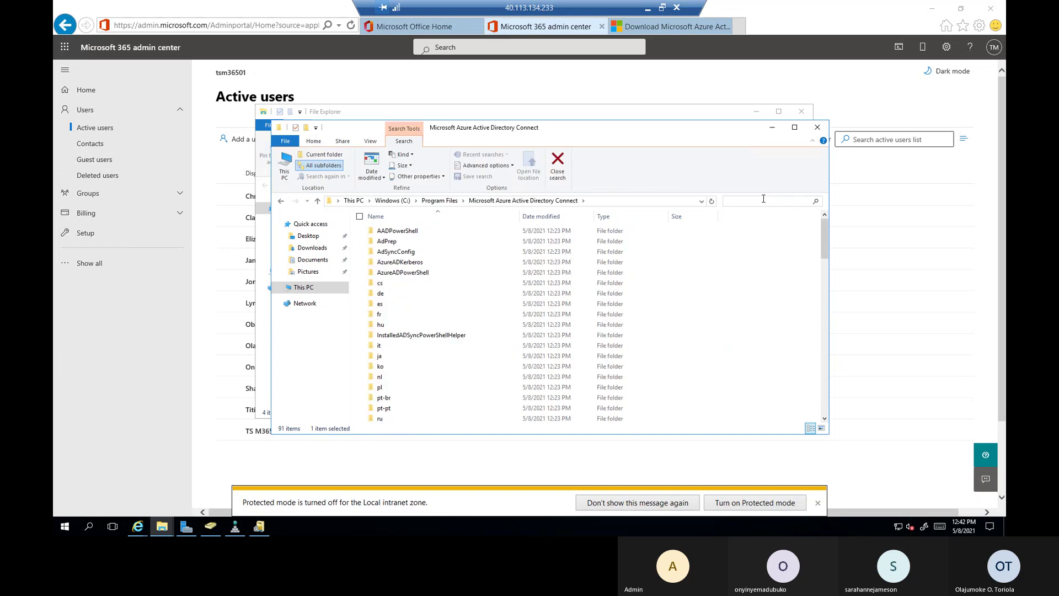
{"action": "type", "text": "ms"}
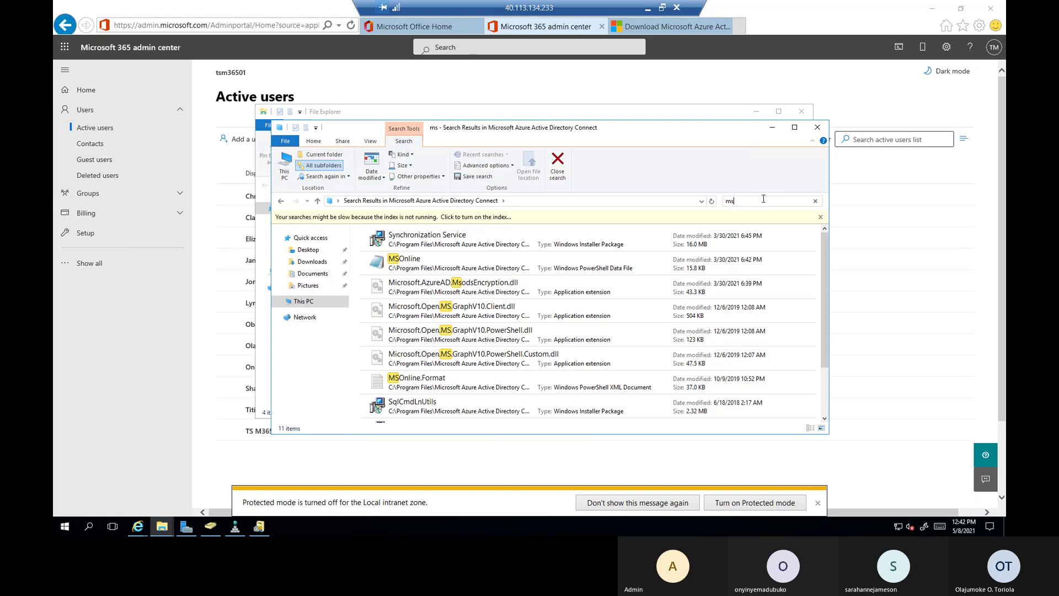
{"action": "type", "text": "c"}
{"action": "key", "text": "BackSpace"}
{"action": "key", "text": "BackSpace"}
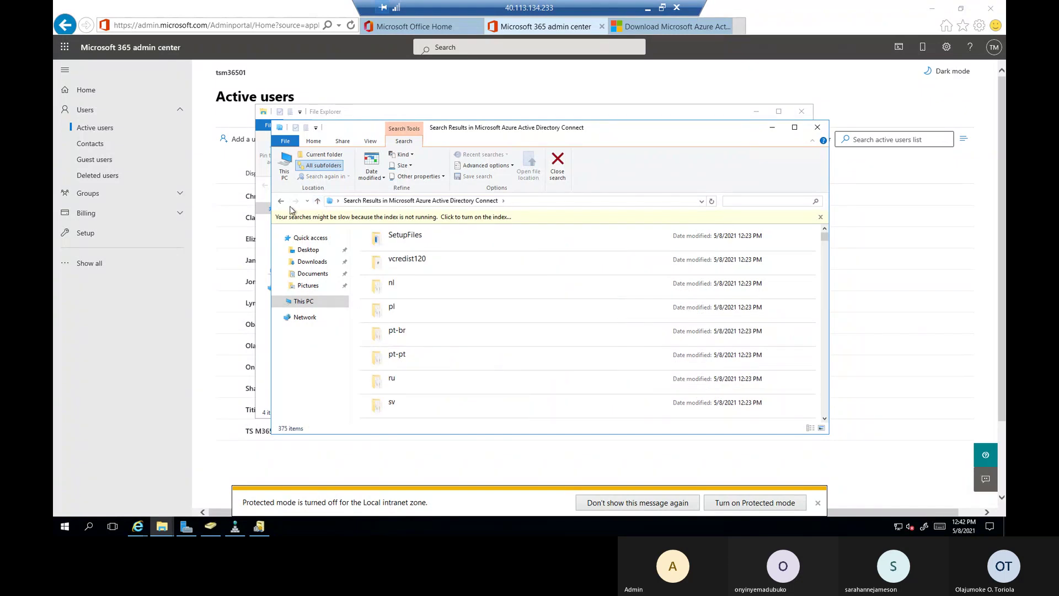
{"action": "left_click", "coordinate": [281, 202]}
{"action": "left_click", "coordinate": [281, 202]}
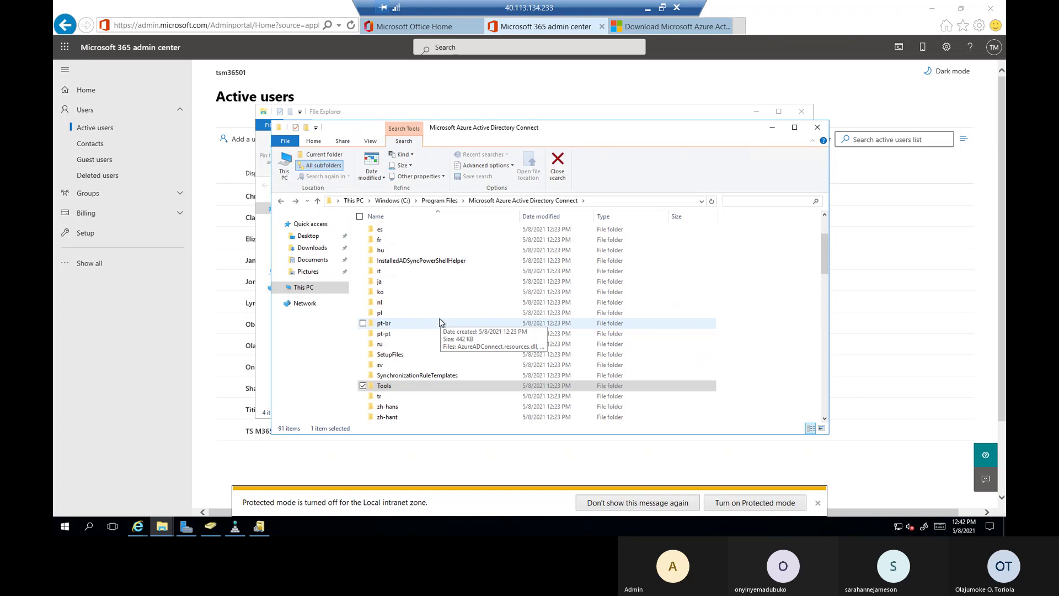
{"action": "scroll", "coordinate": [441, 322], "scroll_direction": "down", "scroll_amount": 3}
{"action": "scroll", "coordinate": [439, 324], "scroll_direction": "down", "scroll_amount": 1}
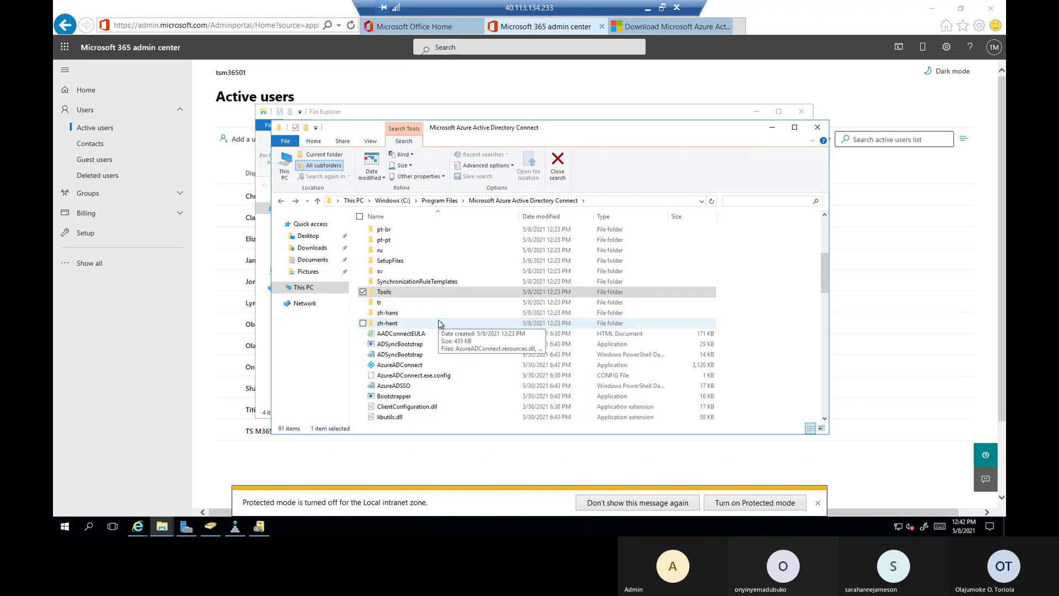
- Send AzureADConnect to the desktop as a shortcut
{"action": "right_click", "coordinate": [406, 366]}
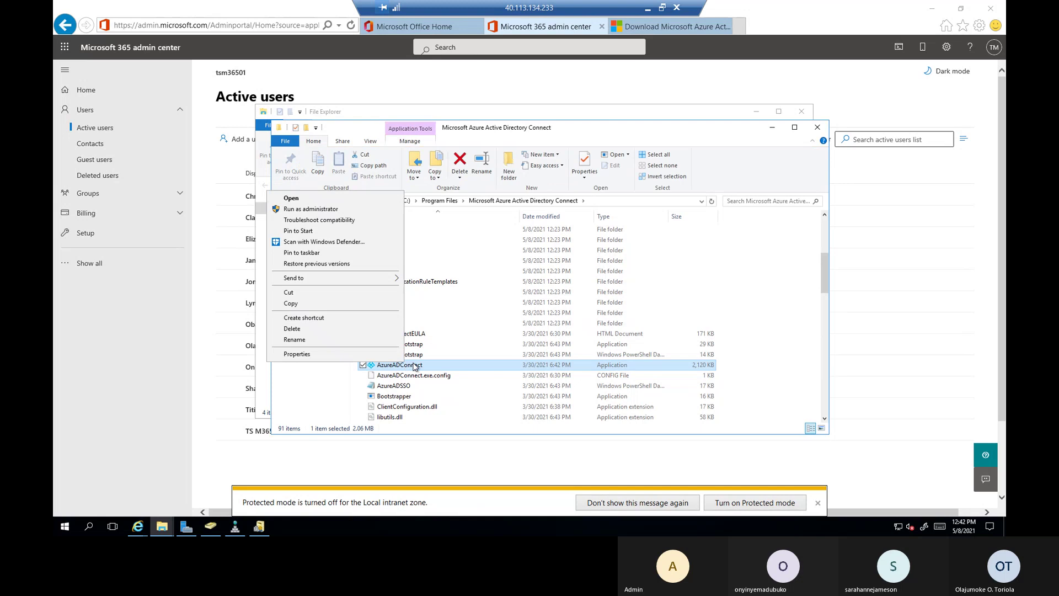
{"action": "mouse_move", "coordinate": [312, 279]}
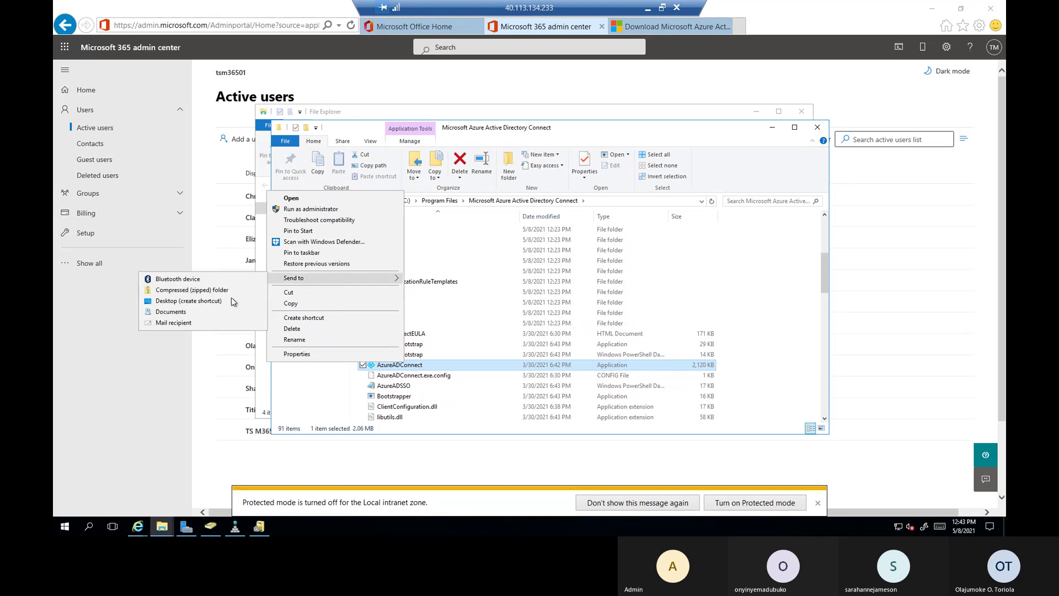
{"action": "left_click", "coordinate": [175, 312]}
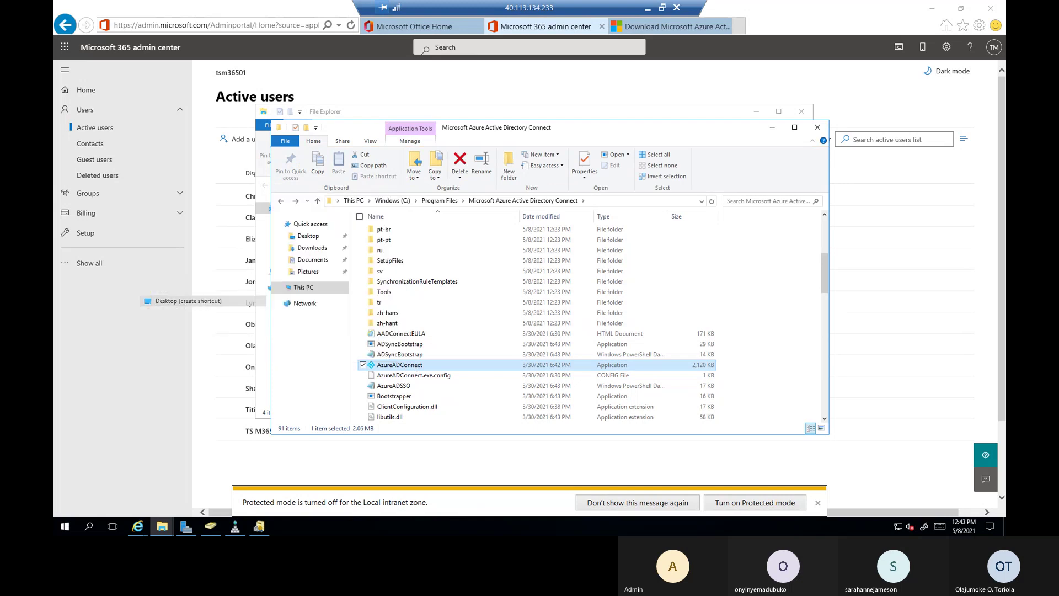
- Show the desktop from the taskbar menu and preview the open browser windows
{"action": "right_click", "coordinate": [842, 527]}
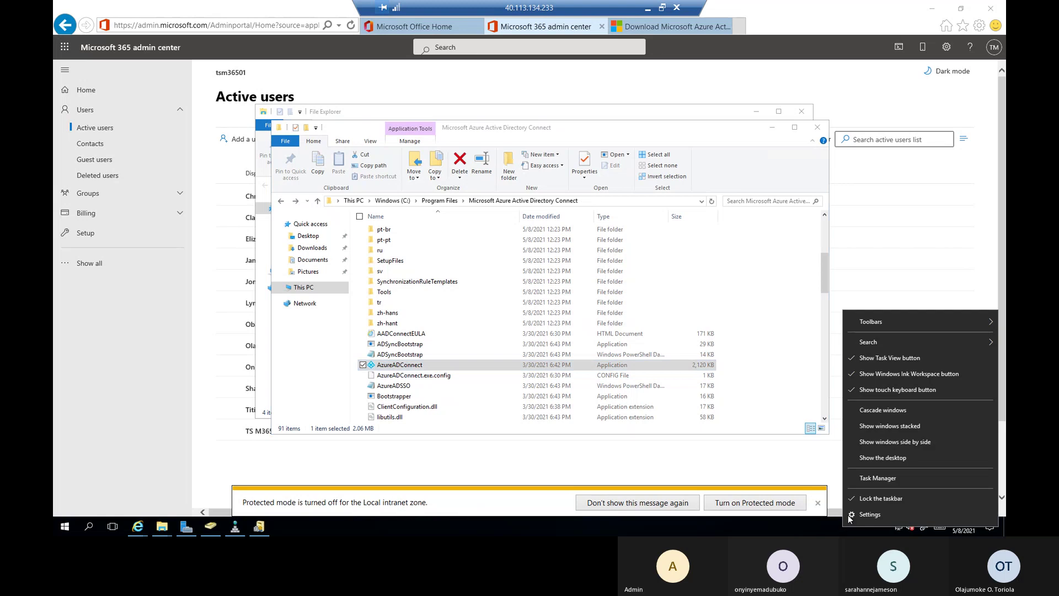
{"action": "left_click", "coordinate": [863, 457]}
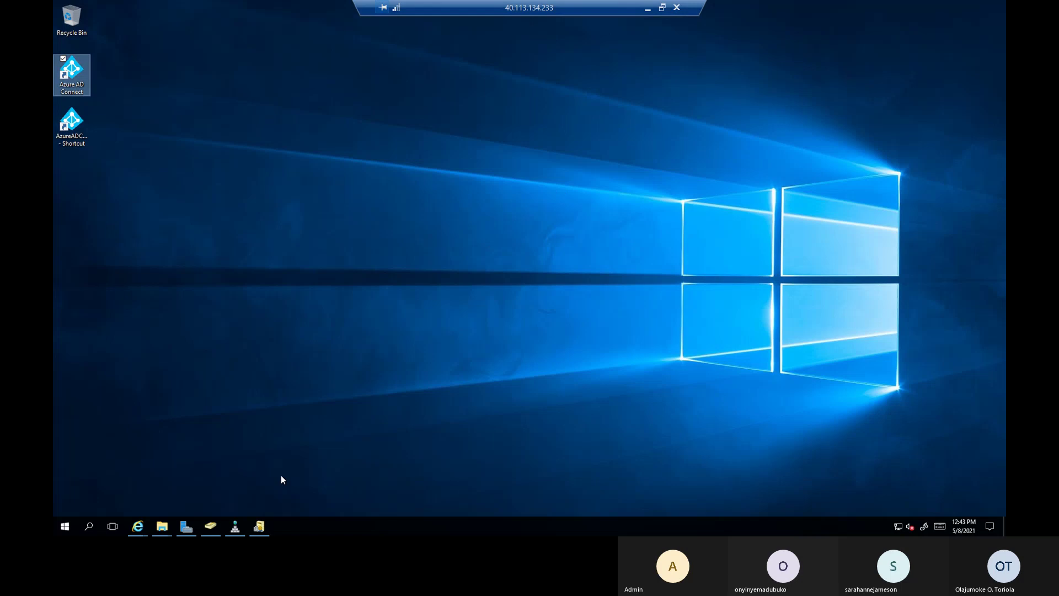
{"action": "left_click", "coordinate": [137, 526]}
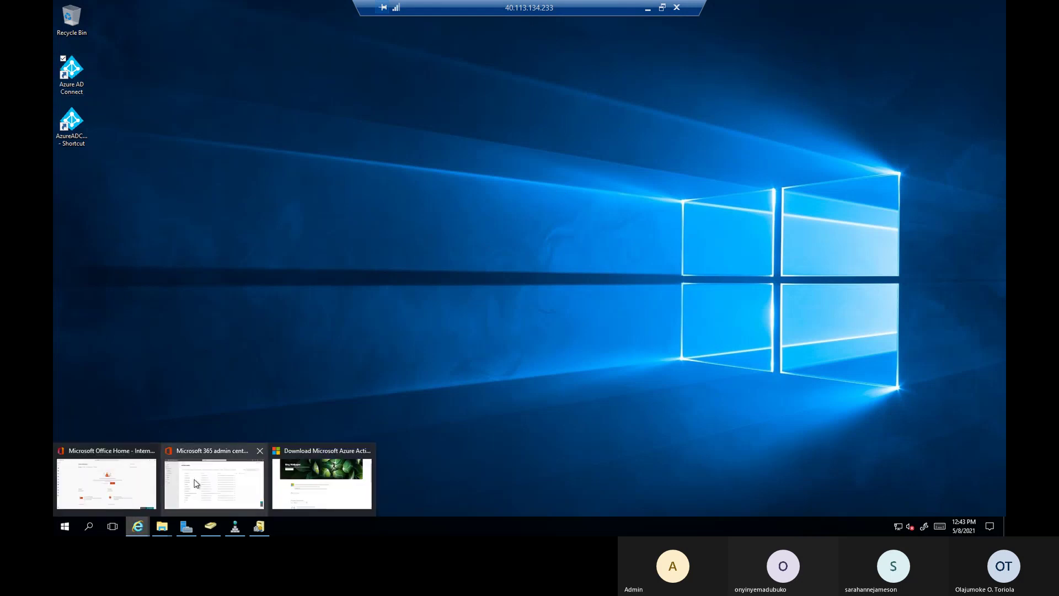
- Reload Active users with F5, view a newly synced user's details, and check the Sync status icons
{"action": "left_click", "coordinate": [196, 484]}
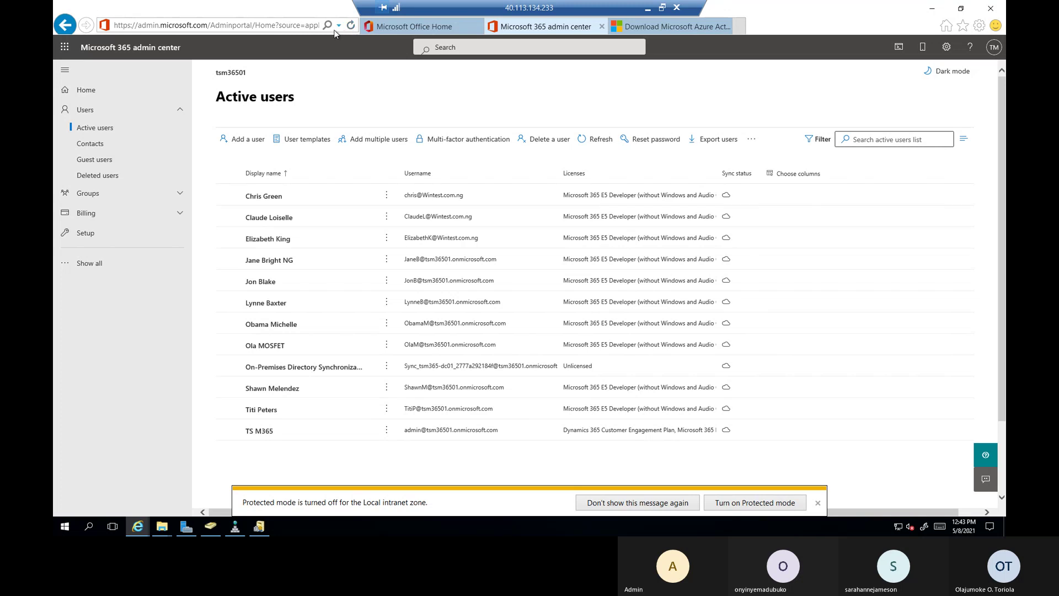
{"action": "key", "text": "F5"}
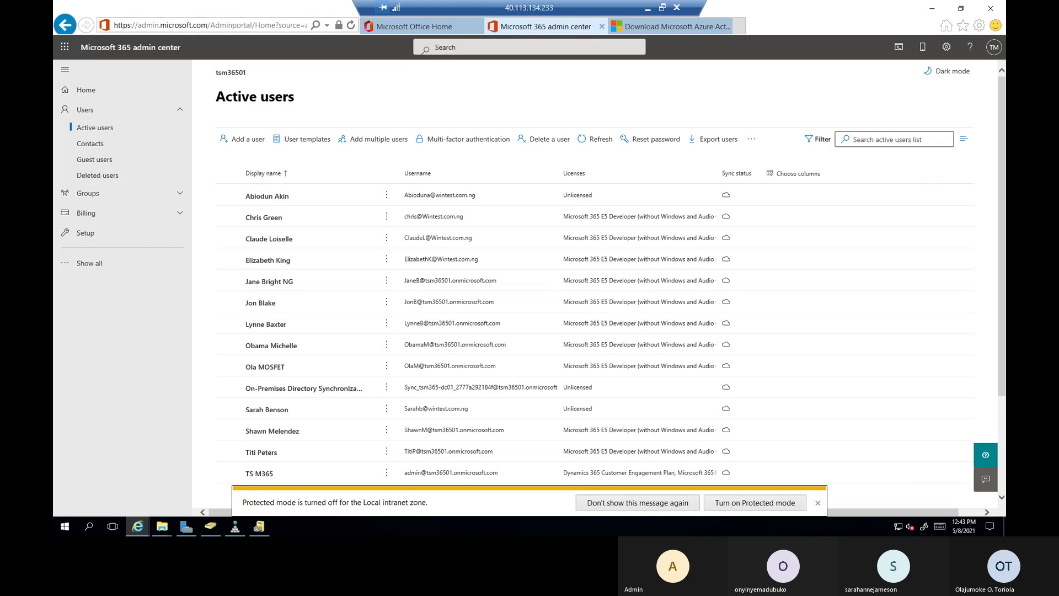
{"action": "left_click", "coordinate": [325, 415]}
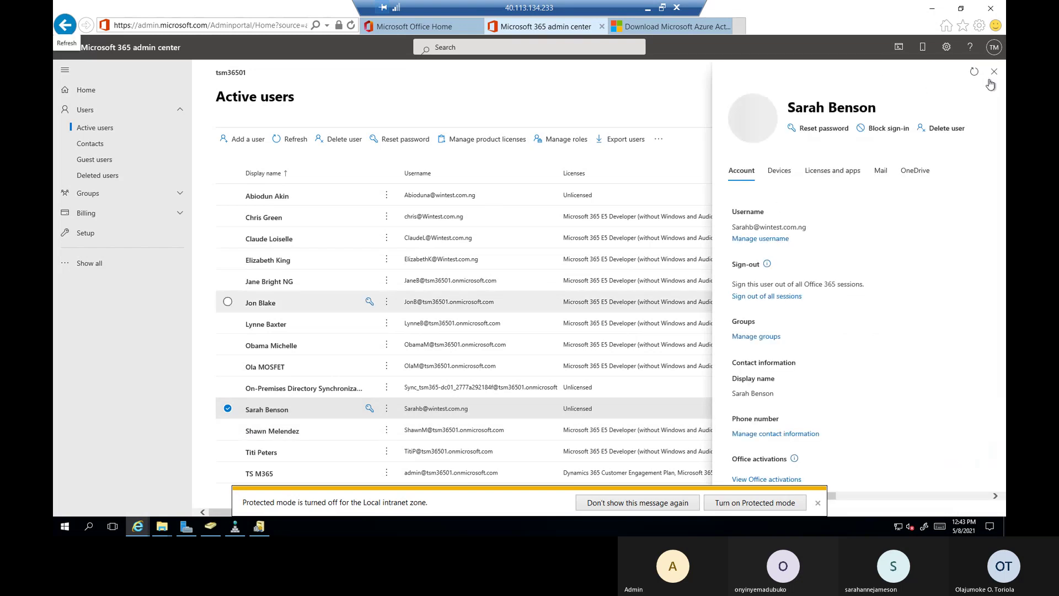
{"action": "key", "text": "Escape"}
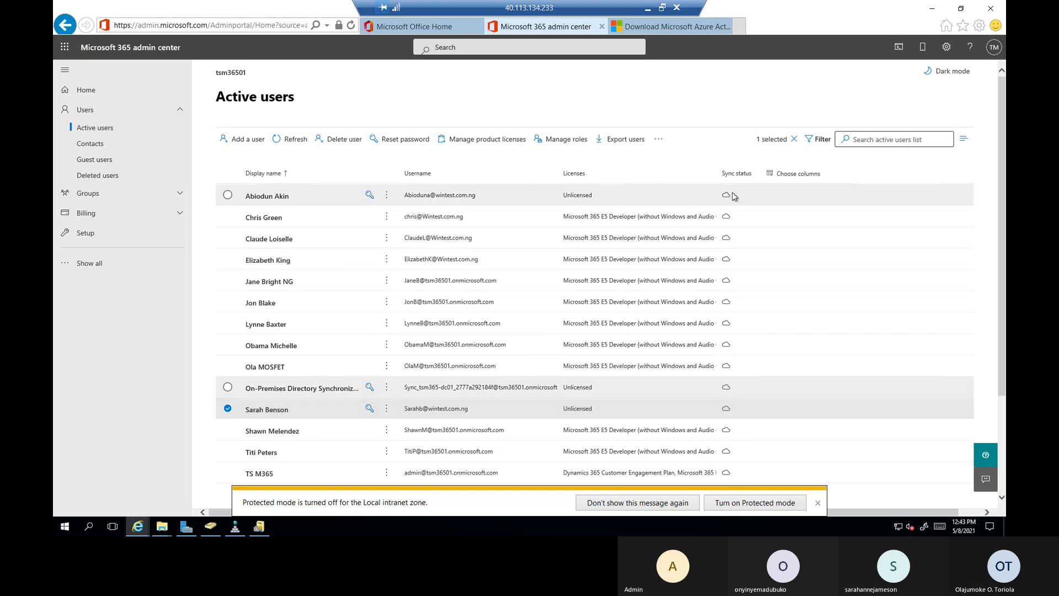
{"action": "mouse_move", "coordinate": [727, 196]}
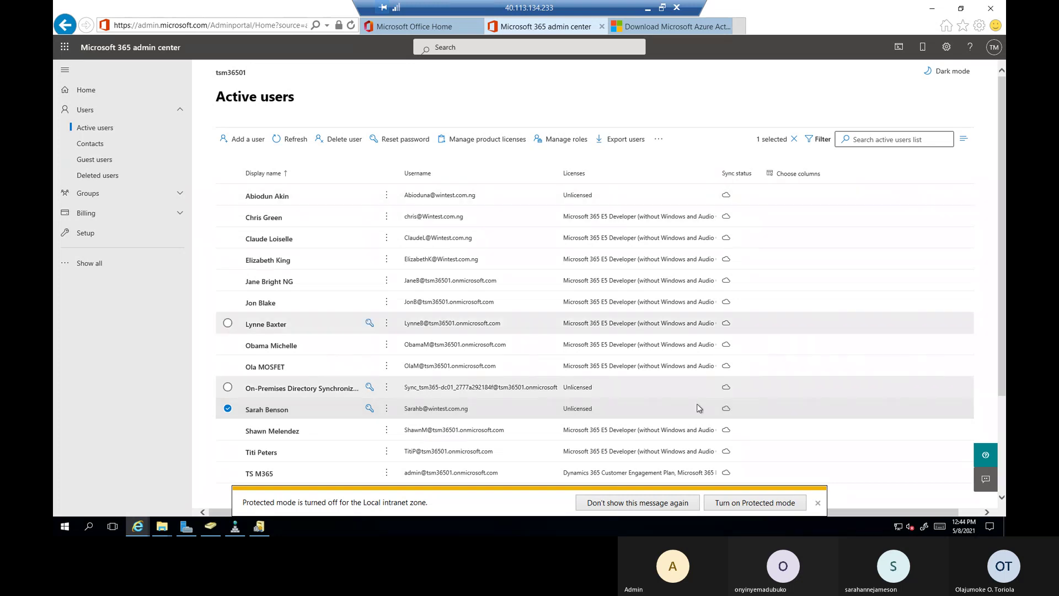
{"action": "mouse_move", "coordinate": [727, 414]}
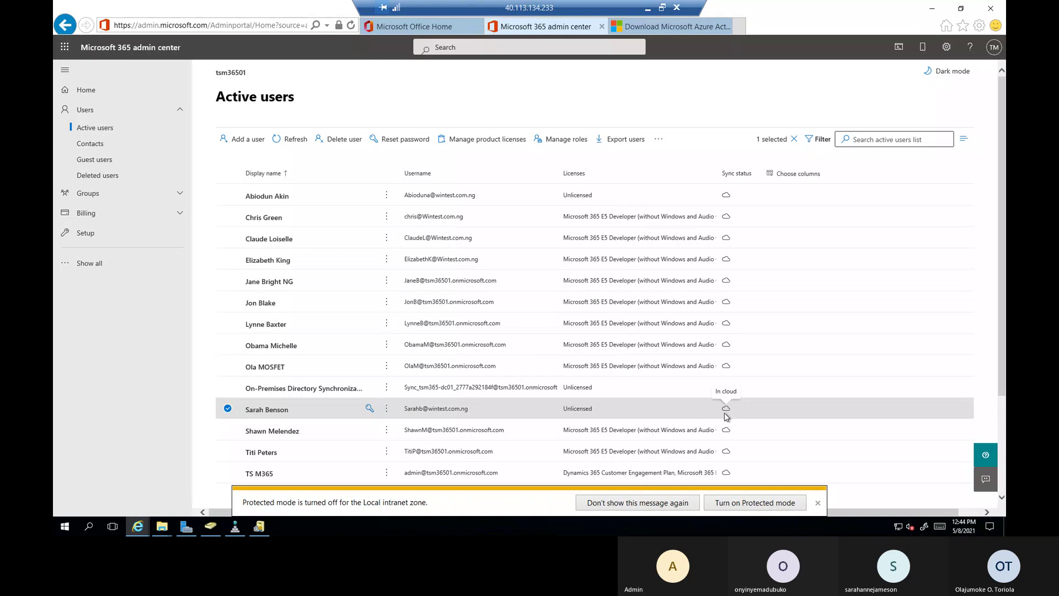
{"action": "scroll", "coordinate": [725, 416], "scroll_direction": "down", "scroll_amount": 2}
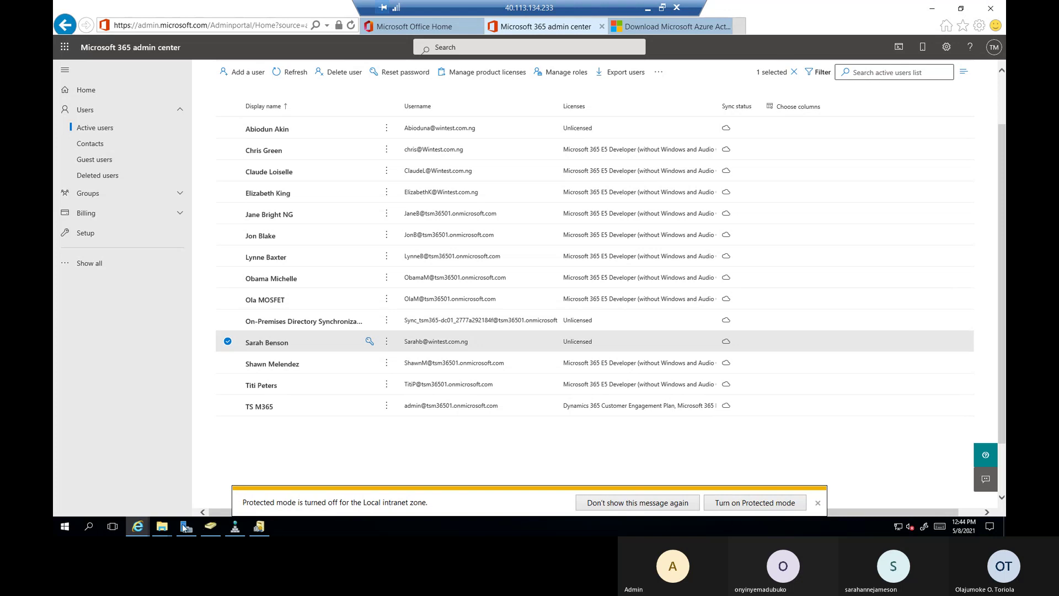
- Navigate from Program Files into Microsoft Azure AD Sync\UIShell and open miisclient's context menu
{"action": "mouse_move", "coordinate": [171, 519]}
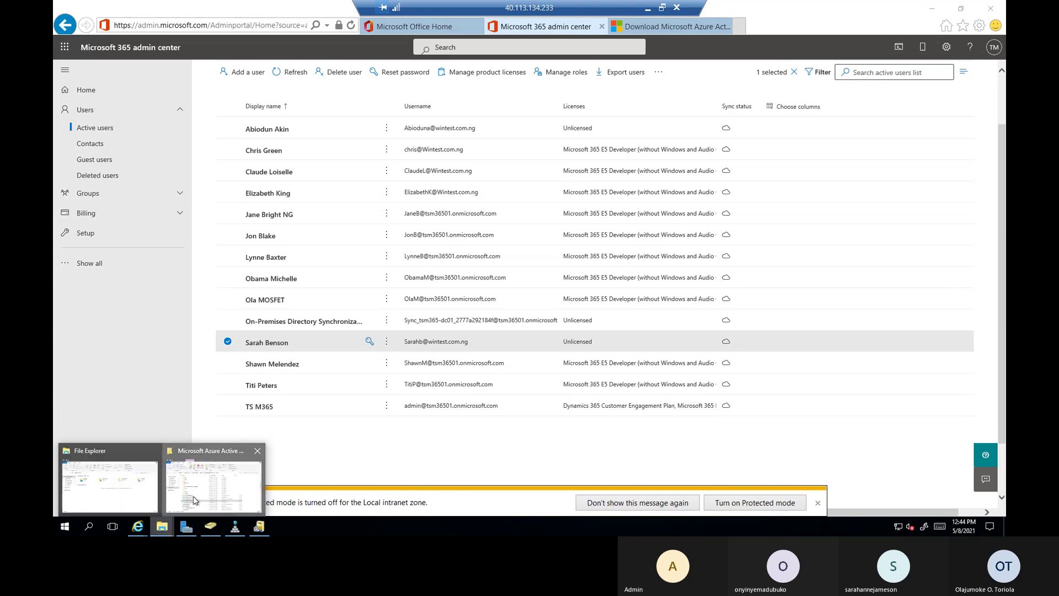
{"action": "left_click", "coordinate": [249, 453]}
{"action": "scroll", "coordinate": [544, 294], "scroll_direction": "down", "scroll_amount": 5}
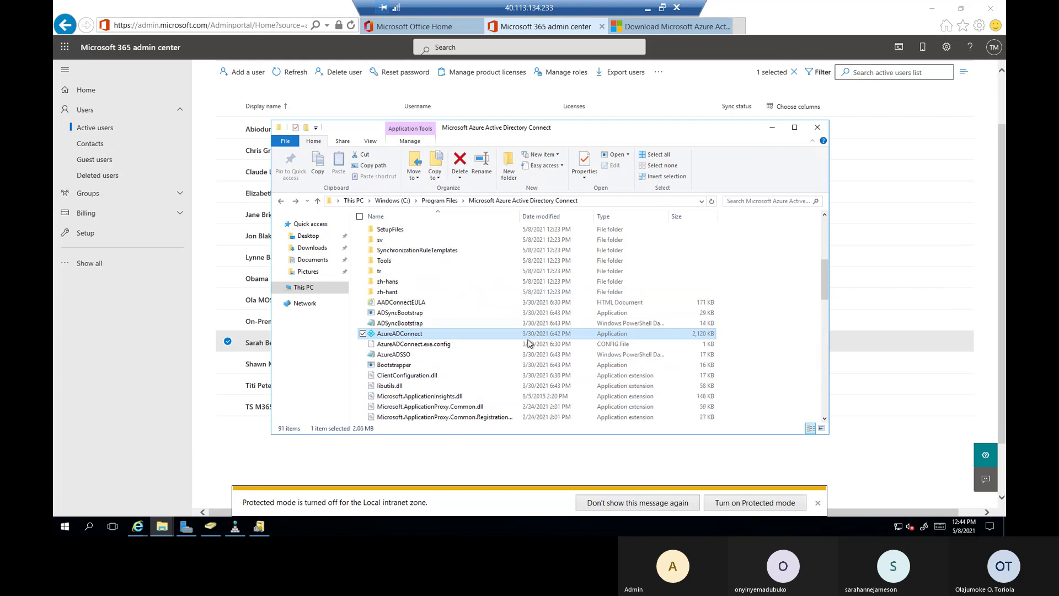
{"action": "left_click", "coordinate": [430, 201]}
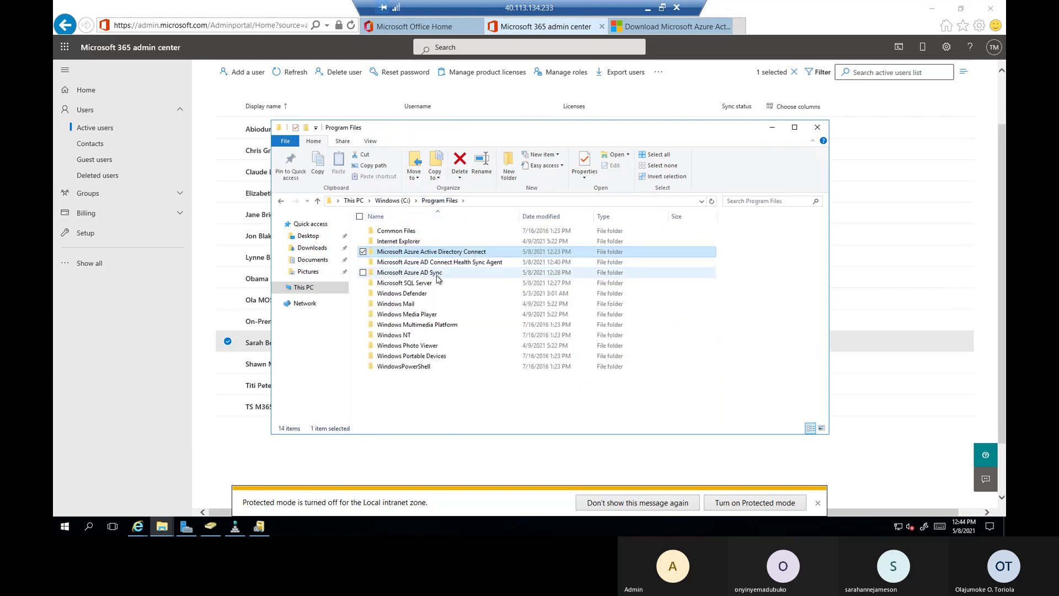
{"action": "double_click", "coordinate": [439, 274]}
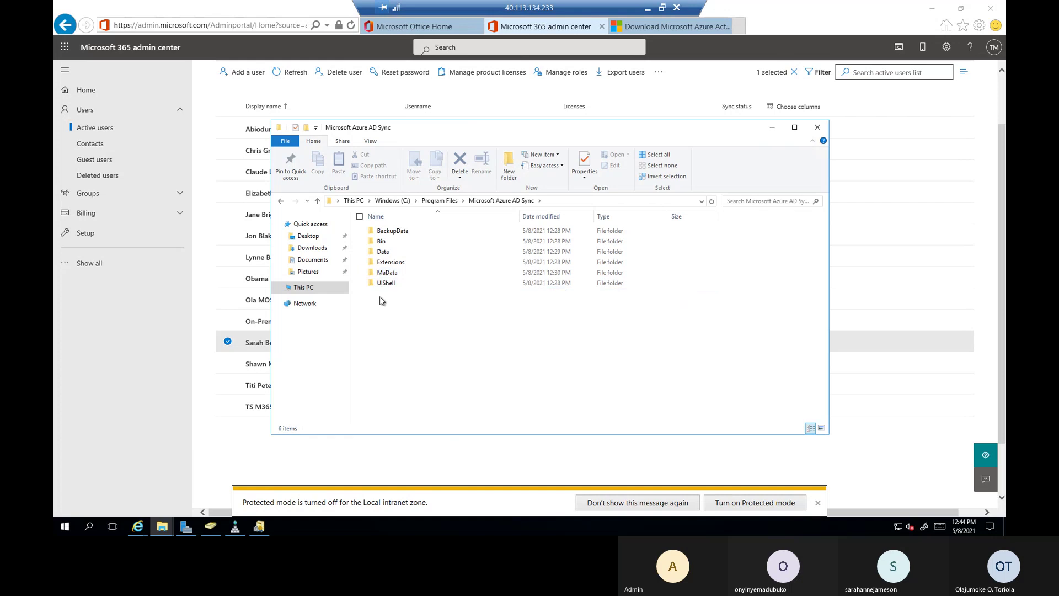
{"action": "left_click", "coordinate": [393, 284]}
{"action": "double_click", "coordinate": [393, 284]}
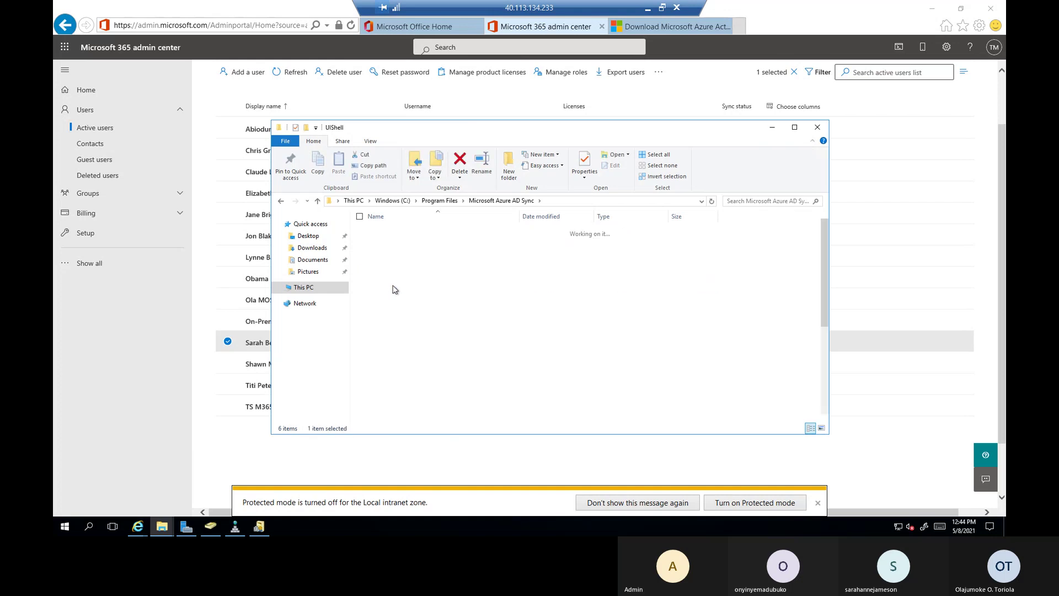
{"action": "right_click", "coordinate": [397, 411]}
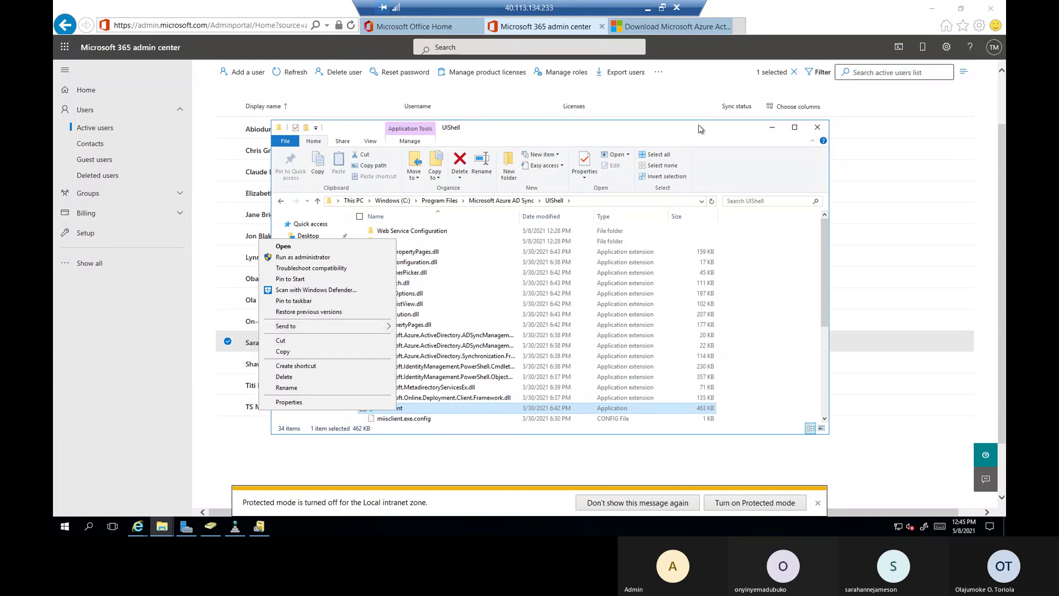
- Move the Explorer window up, reopen UIShell, and send miisclient to Desktop (create shortcut)
{"action": "left_click_drag", "start_coordinate": [496, 128], "coordinate": [495, 50]}
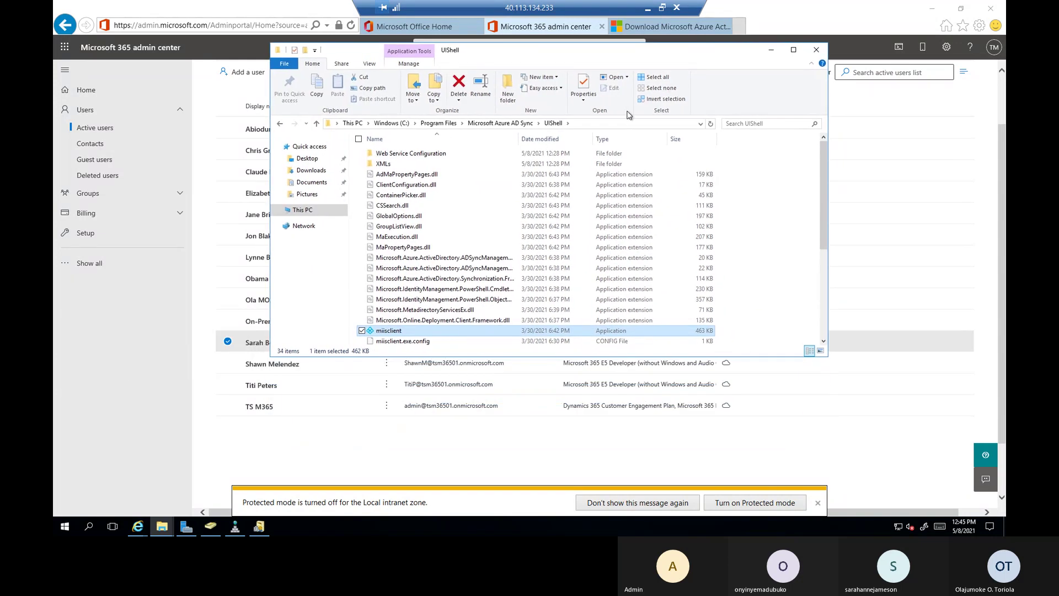
{"action": "left_click", "coordinate": [438, 123]}
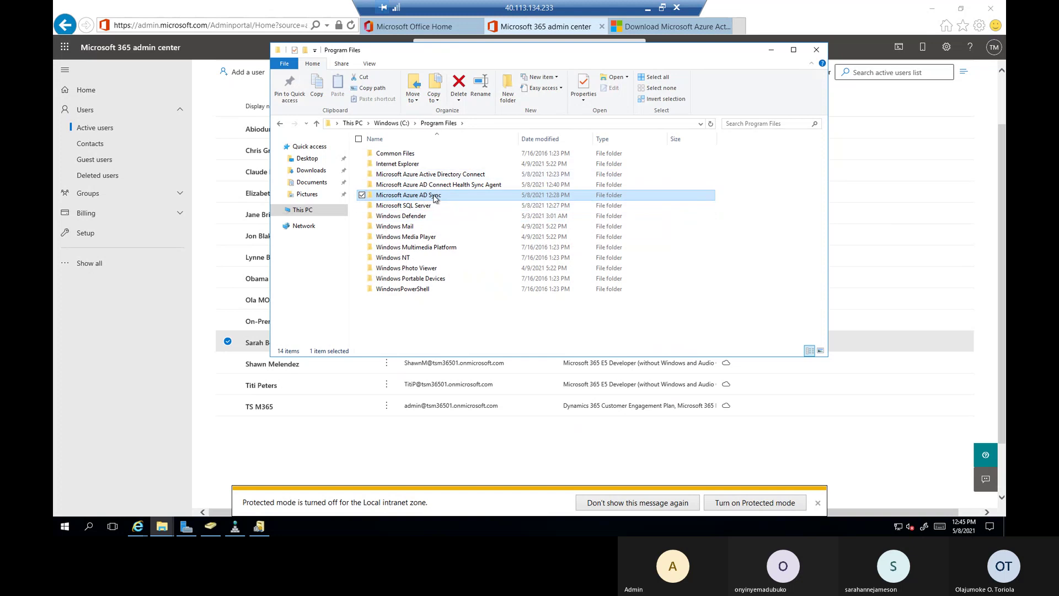
{"action": "double_click", "coordinate": [435, 197]}
{"action": "left_click", "coordinate": [390, 206]}
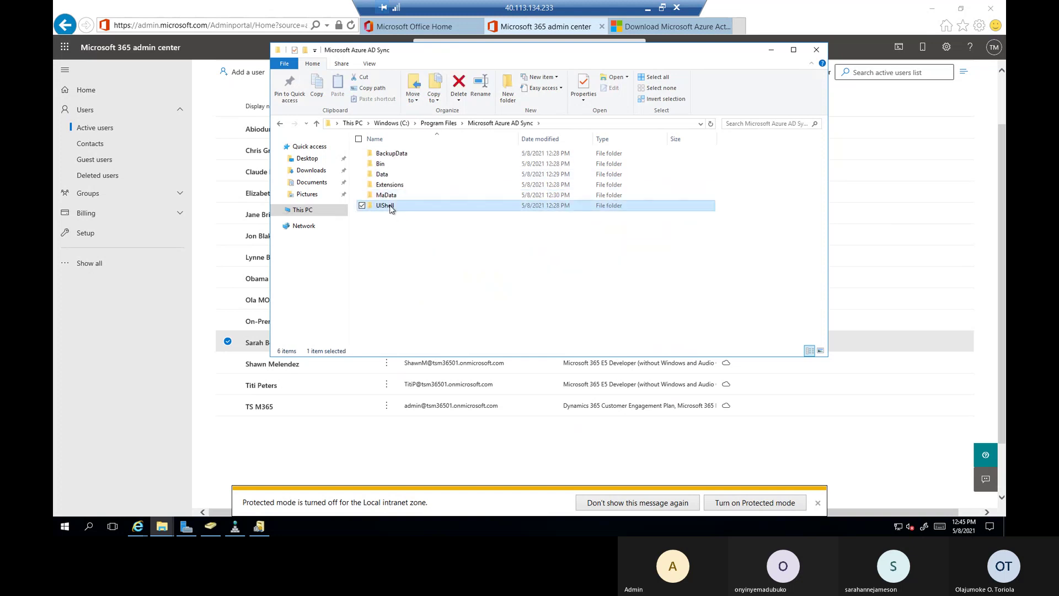
{"action": "double_click", "coordinate": [390, 206]}
{"action": "left_click", "coordinate": [395, 331]}
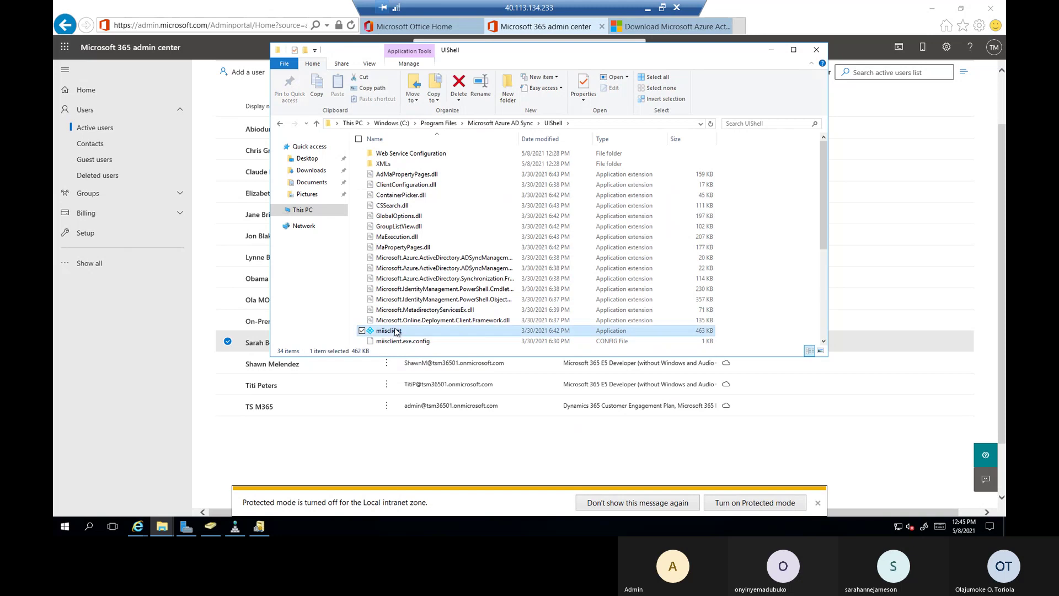
{"action": "right_click", "coordinate": [394, 331]}
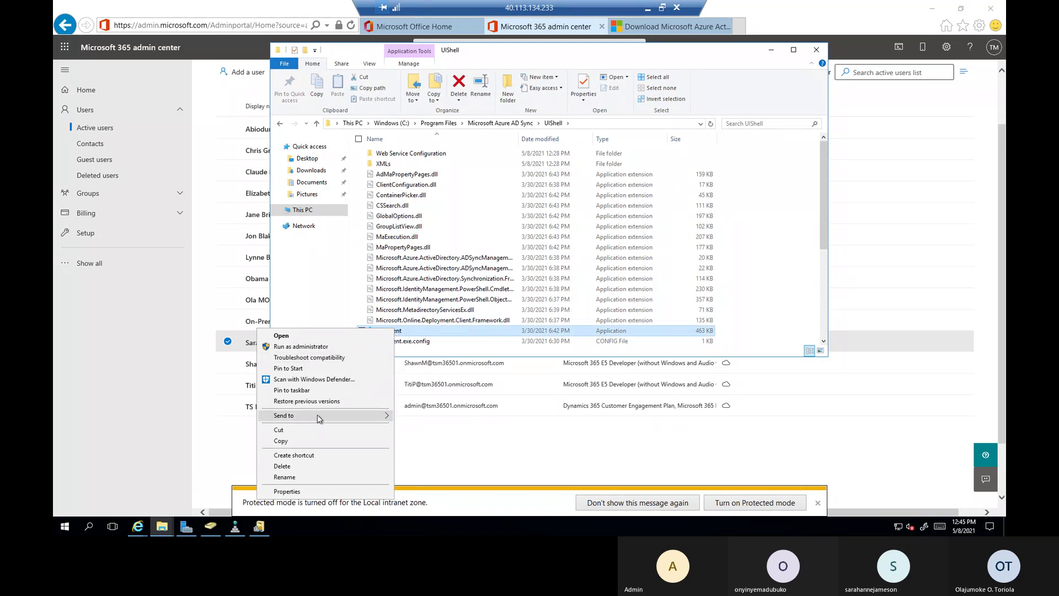
{"action": "mouse_move", "coordinate": [318, 418]}
{"action": "left_click", "coordinate": [165, 438]}
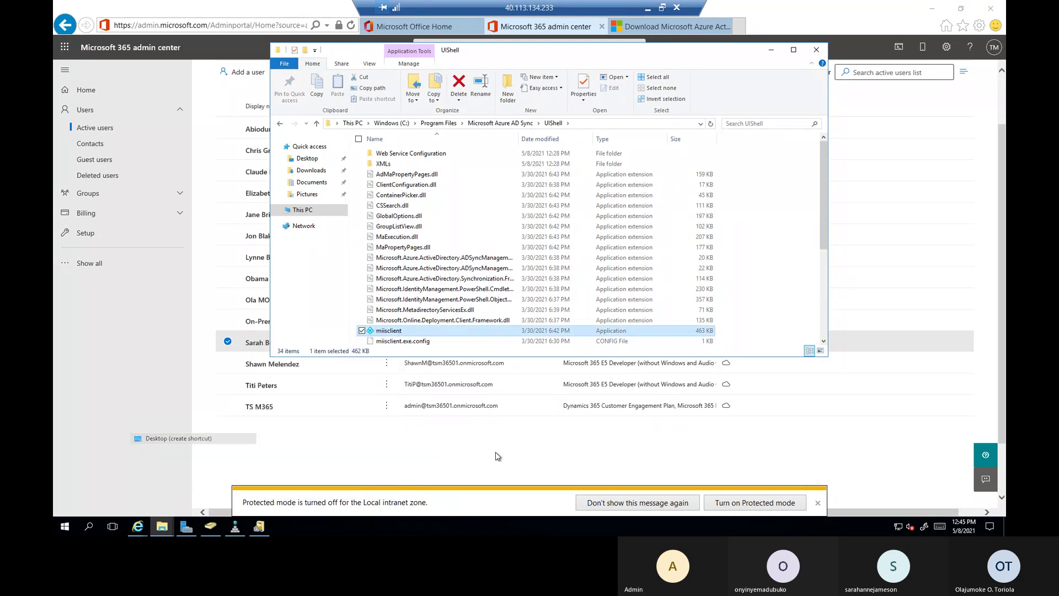
- Show the desktop from the taskbar menu
{"action": "left_click", "coordinate": [988, 526]}
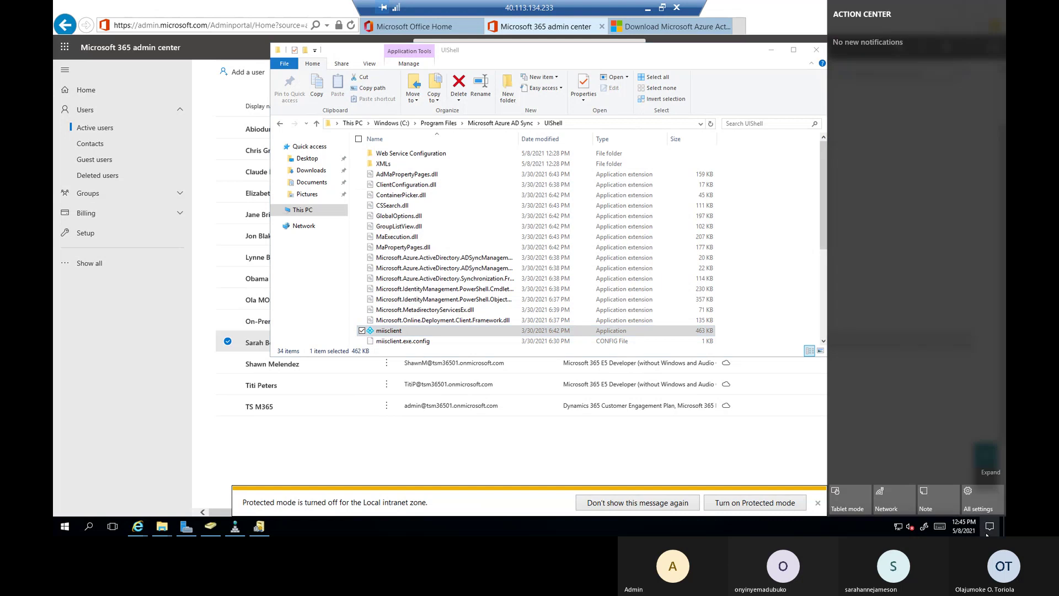
{"action": "left_click", "coordinate": [991, 526]}
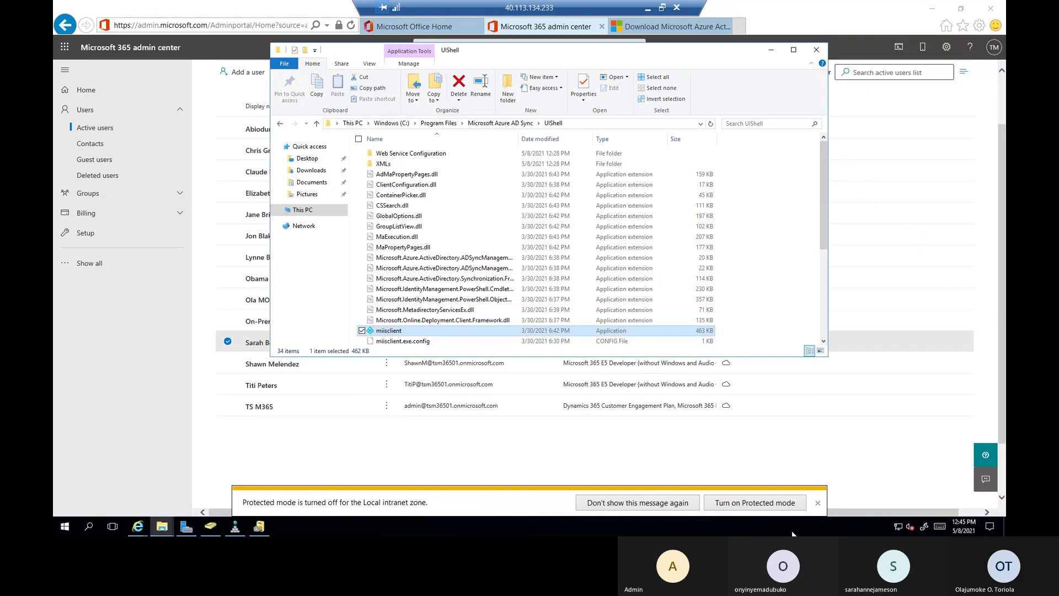
{"action": "right_click", "coordinate": [794, 532]}
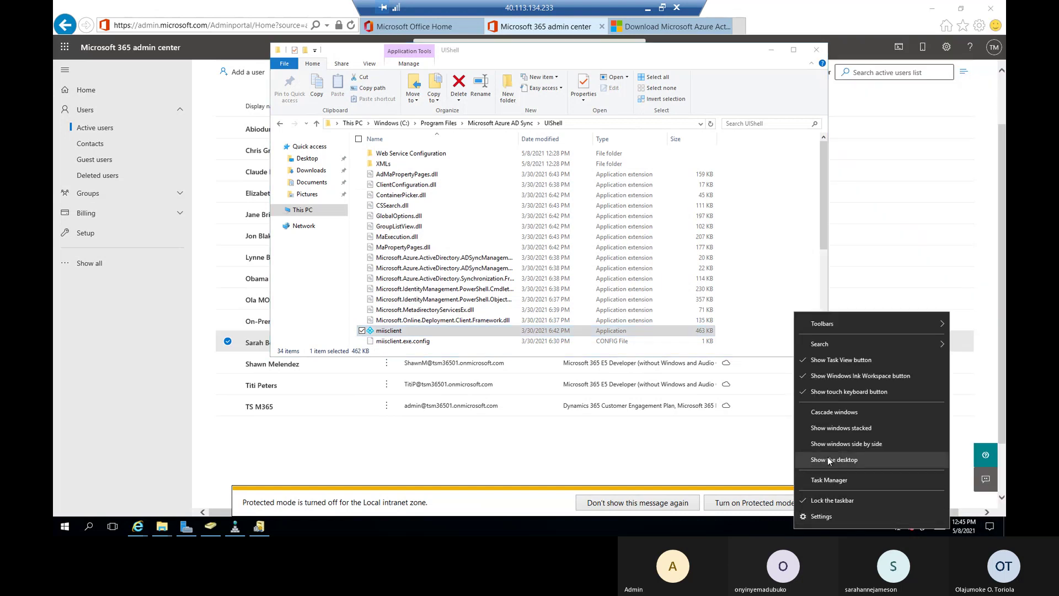
{"action": "left_click", "coordinate": [809, 458]}
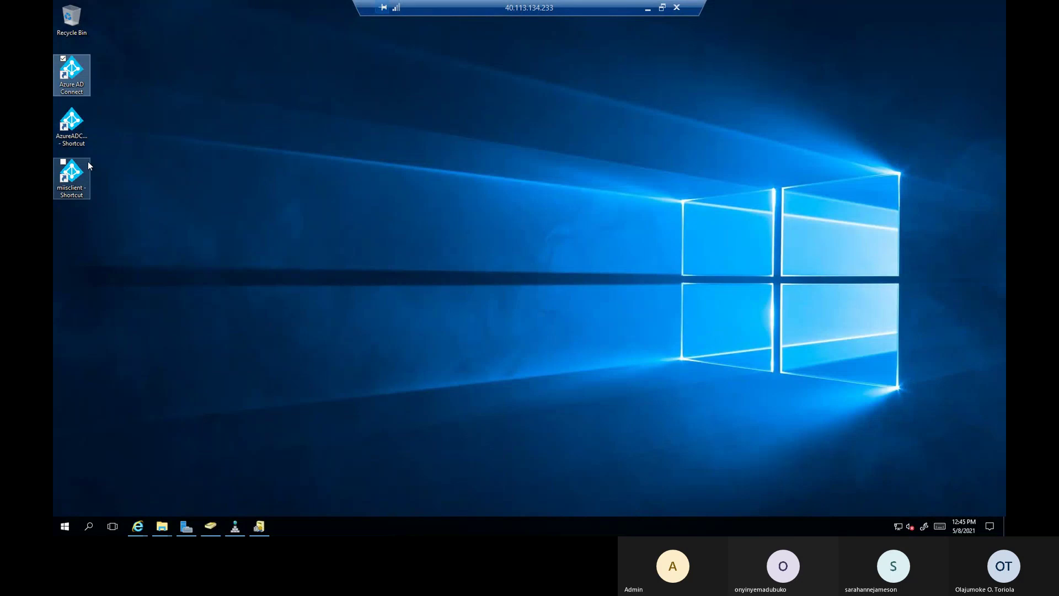
- Delete the AzureADConnect desktop shortcut and launch the miisclient shortcut
{"action": "right_click", "coordinate": [56, 122]}
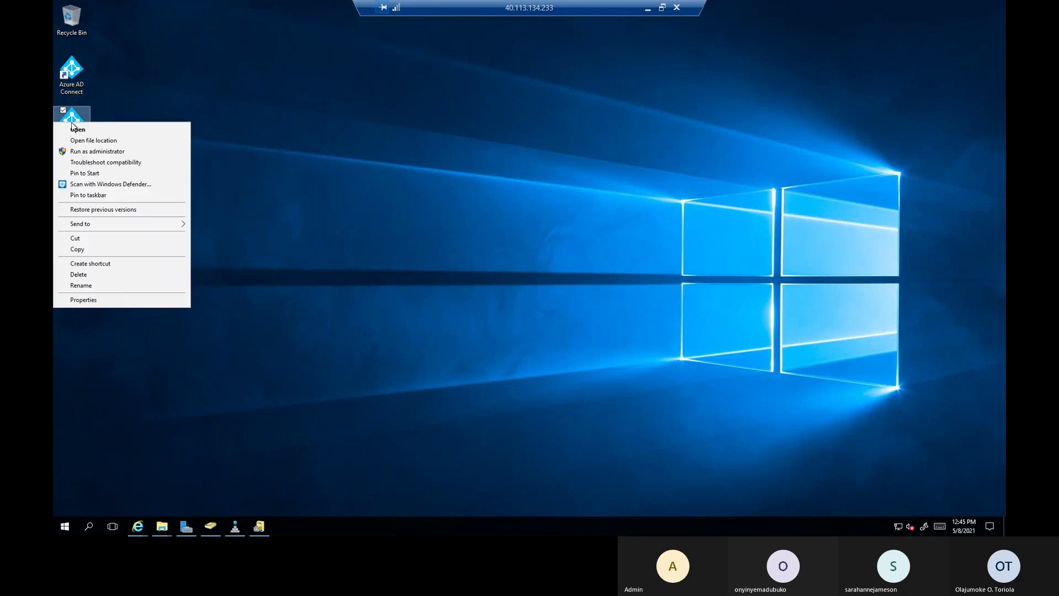
{"action": "left_click", "coordinate": [84, 273]}
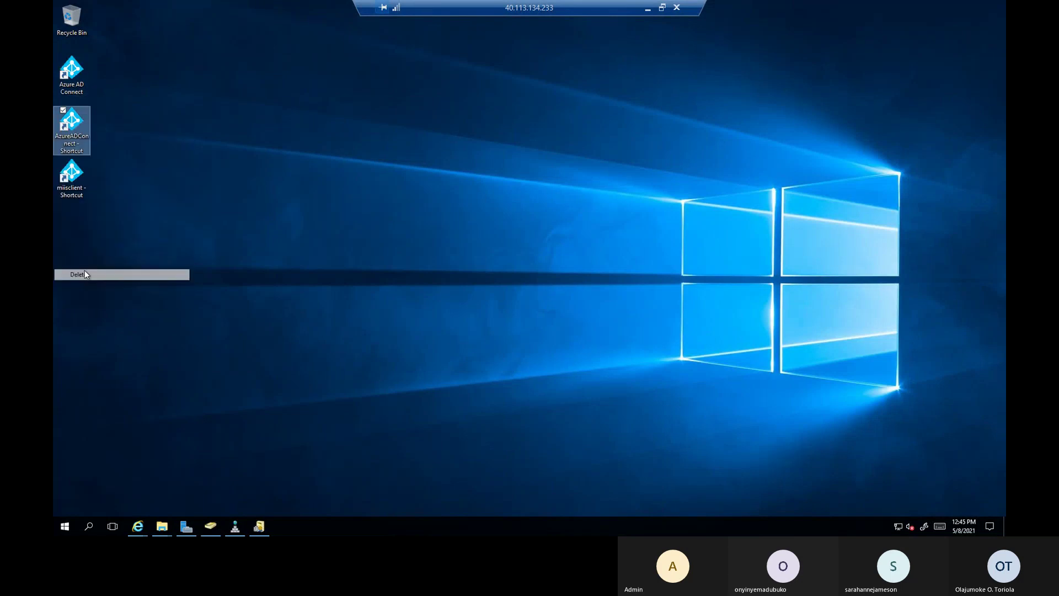
{"action": "double_click", "coordinate": [74, 130]}
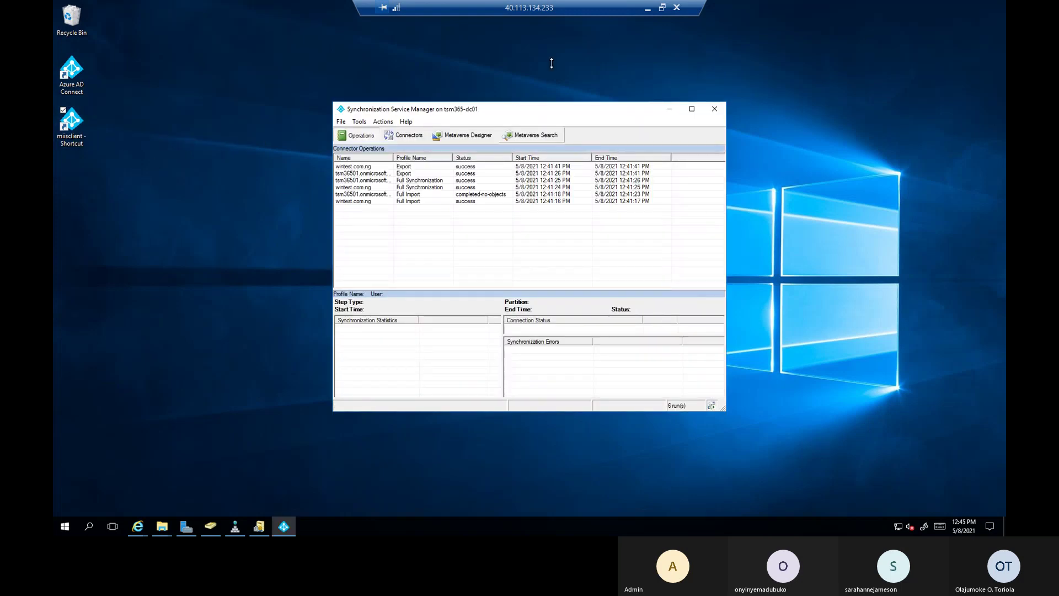
- Maximize the sync manager and inspect the Connectors list with wider Name and Type columns
{"action": "left_click", "coordinate": [691, 109]}
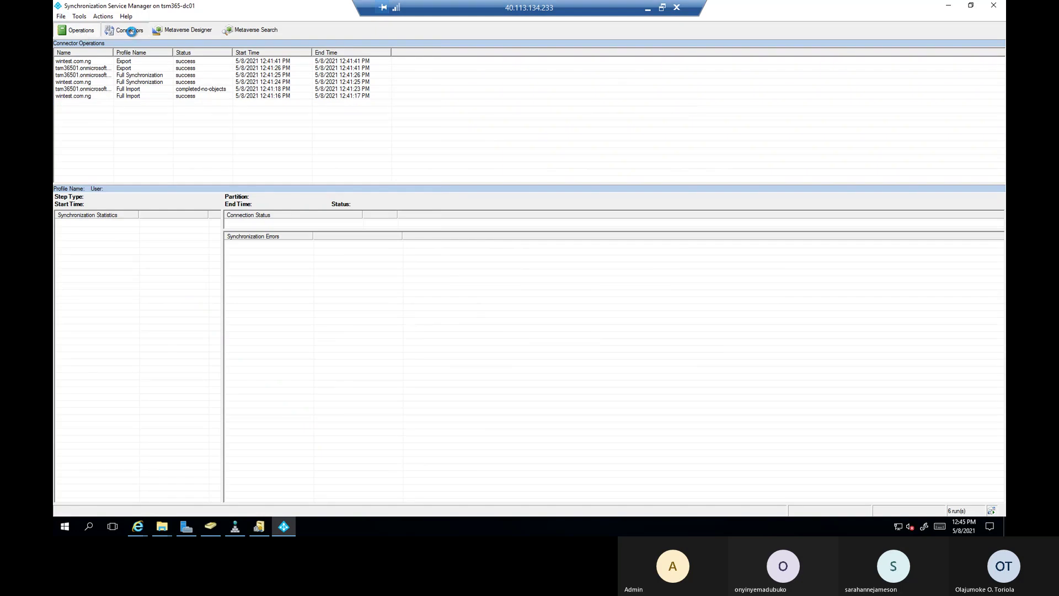
{"action": "left_click", "coordinate": [132, 34]}
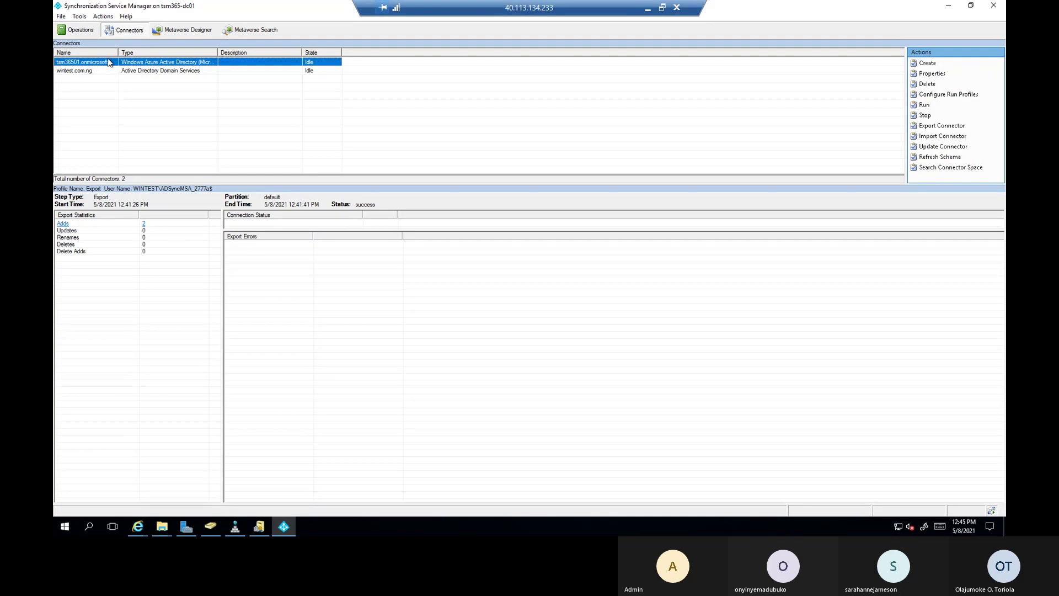
{"action": "left_click_drag", "start_coordinate": [117, 53], "coordinate": [174, 54]}
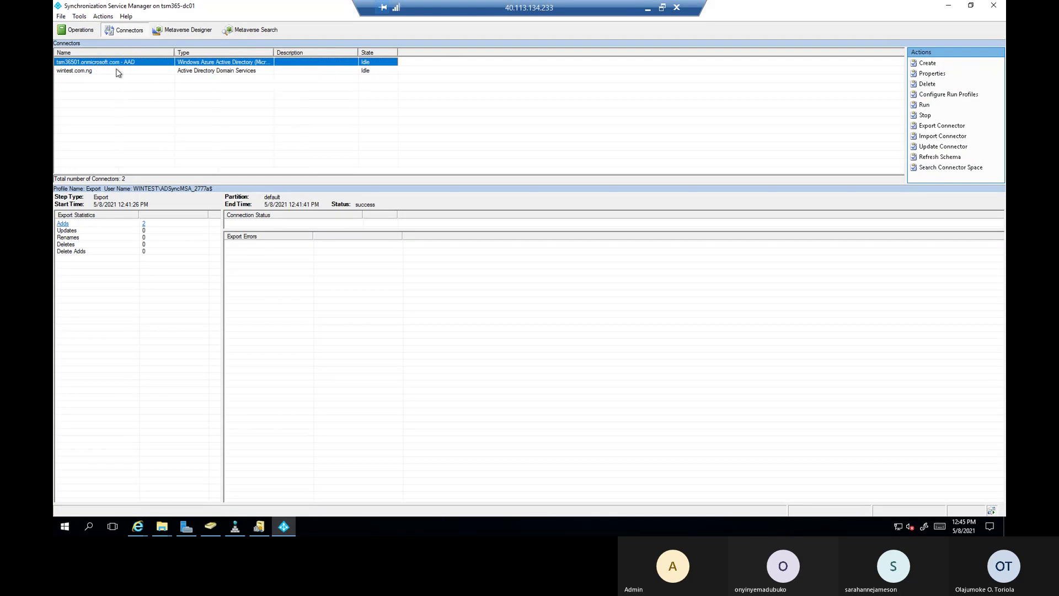
{"action": "left_click", "coordinate": [86, 76]}
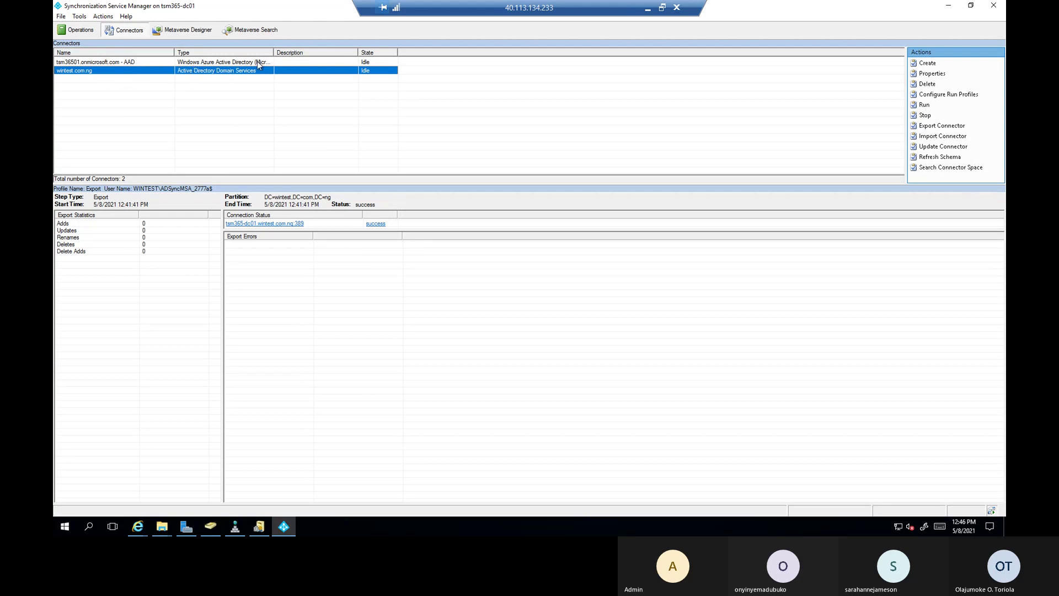
{"action": "left_click_drag", "start_coordinate": [309, 62], "coordinate": [317, 63]}
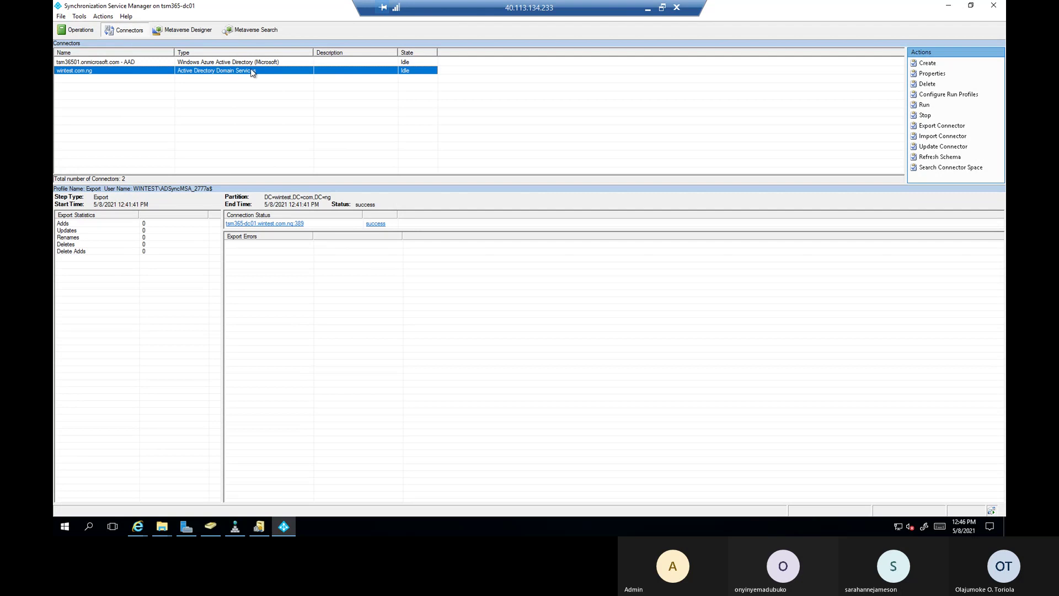
- In Operations, compare the wintest.com.ng and Azure AD export runs, then list the 2 Adds
{"action": "left_click", "coordinate": [76, 29]}
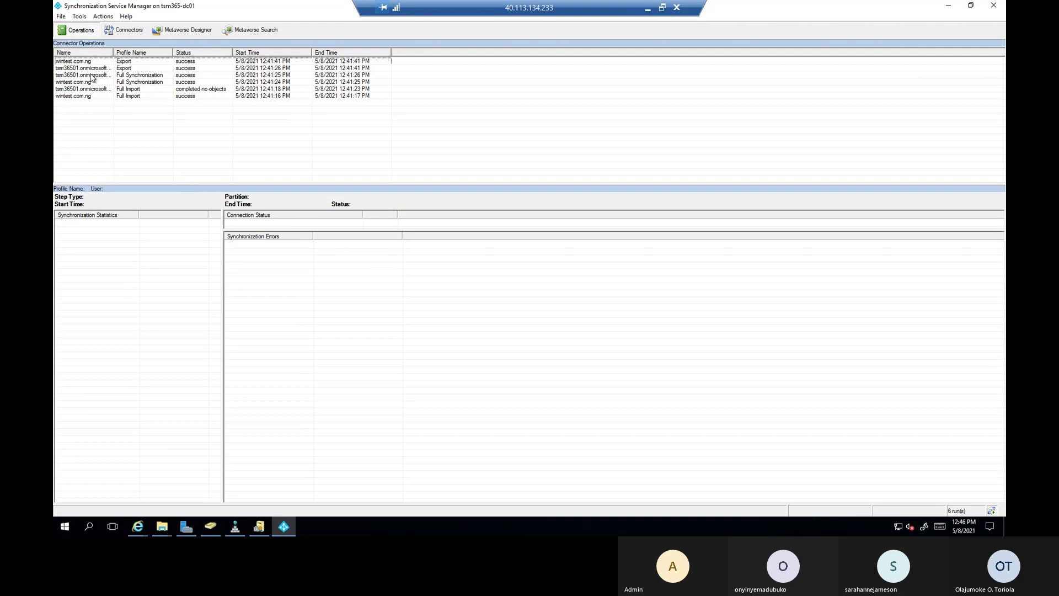
{"action": "left_click", "coordinate": [109, 62]}
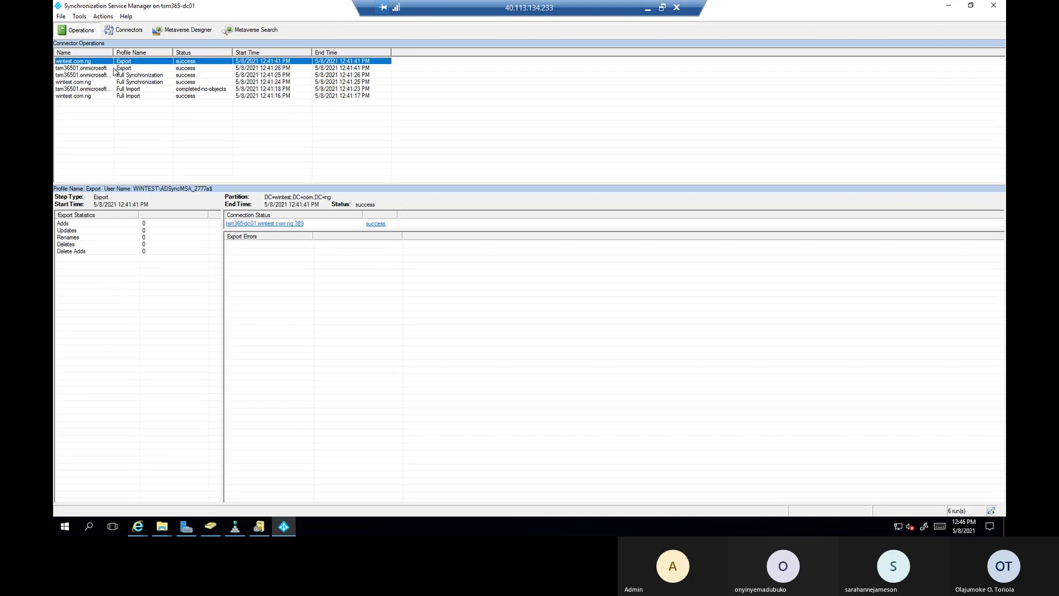
{"action": "left_click", "coordinate": [117, 69]}
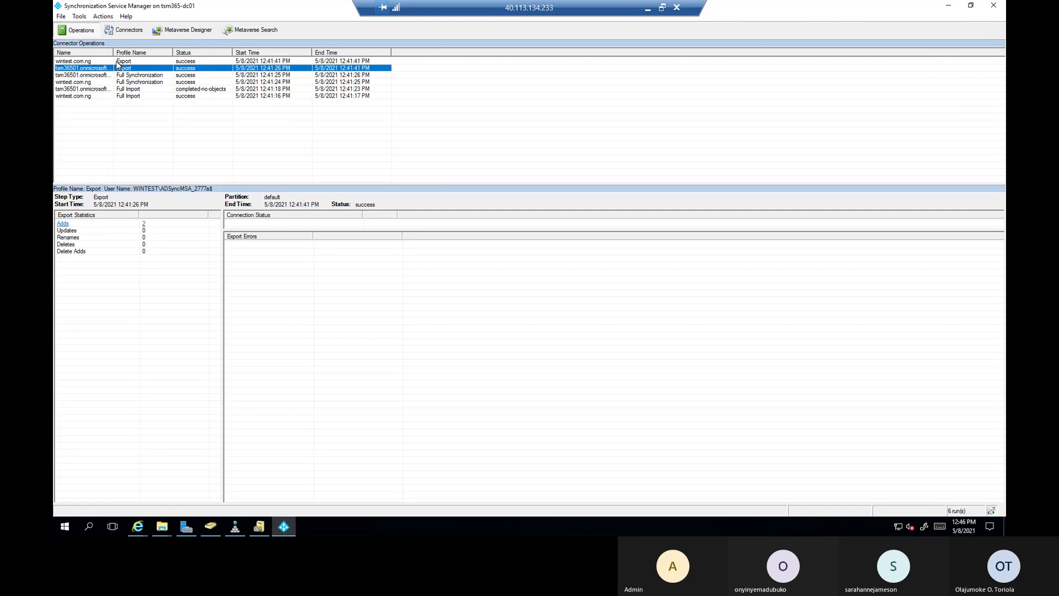
{"action": "left_click", "coordinate": [118, 61]}
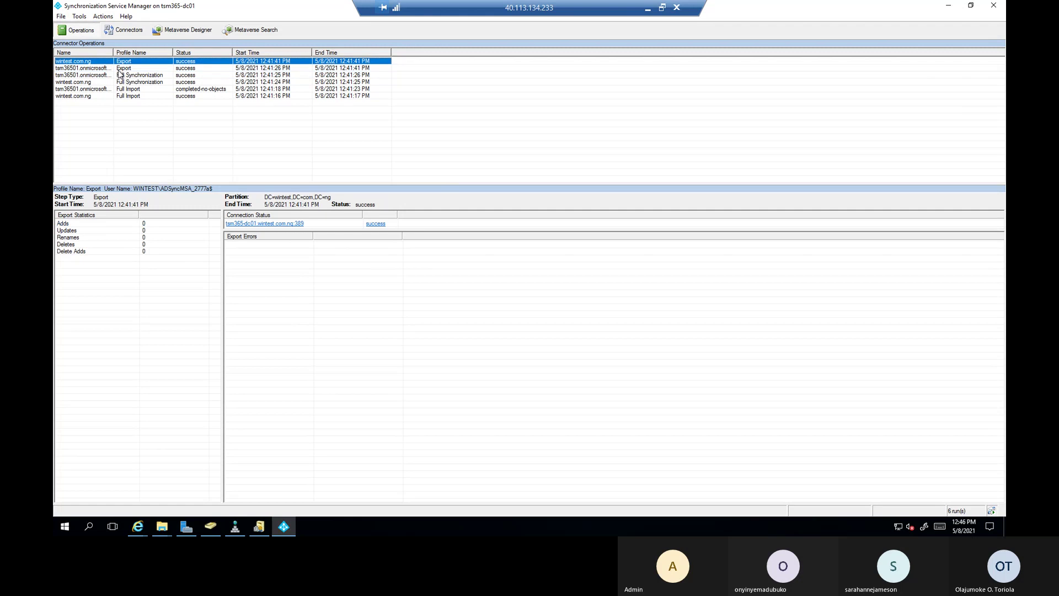
{"action": "left_click", "coordinate": [118, 69]}
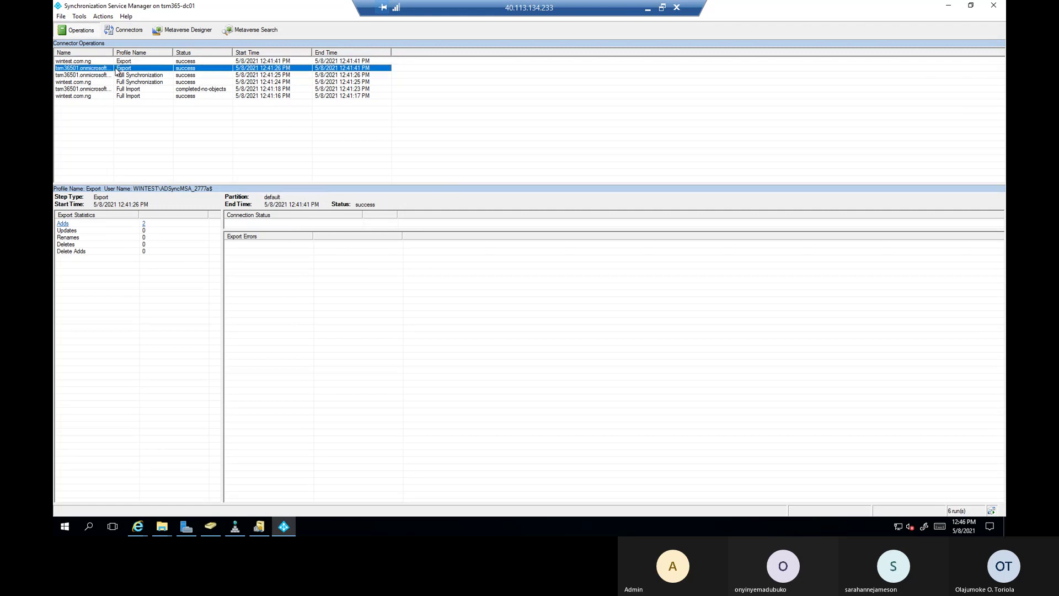
{"action": "left_click", "coordinate": [64, 225]}
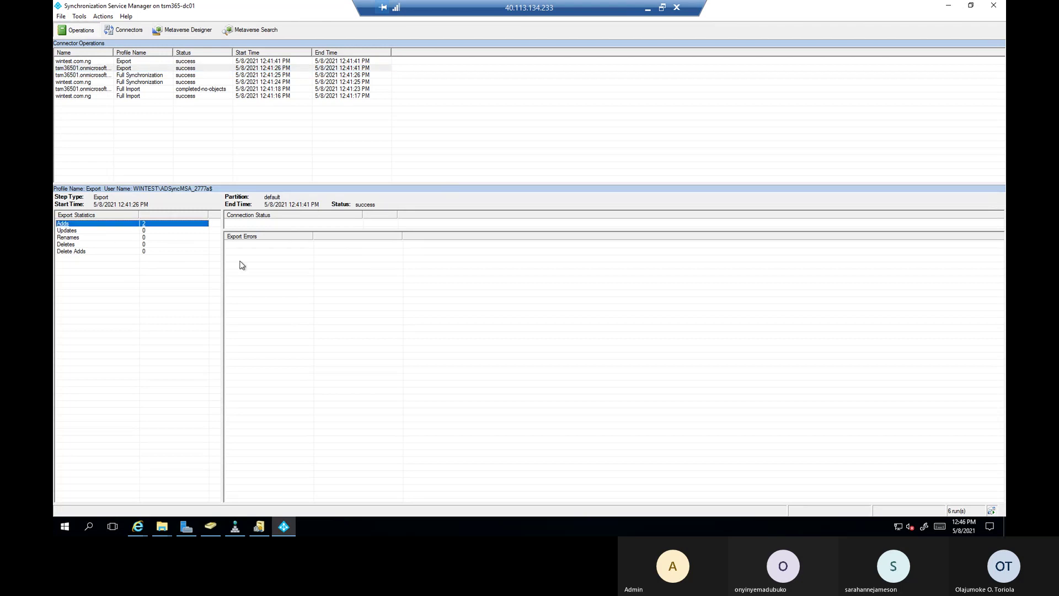
- Open and close the attribute properties of the first added object
{"action": "left_click", "coordinate": [415, 202]}
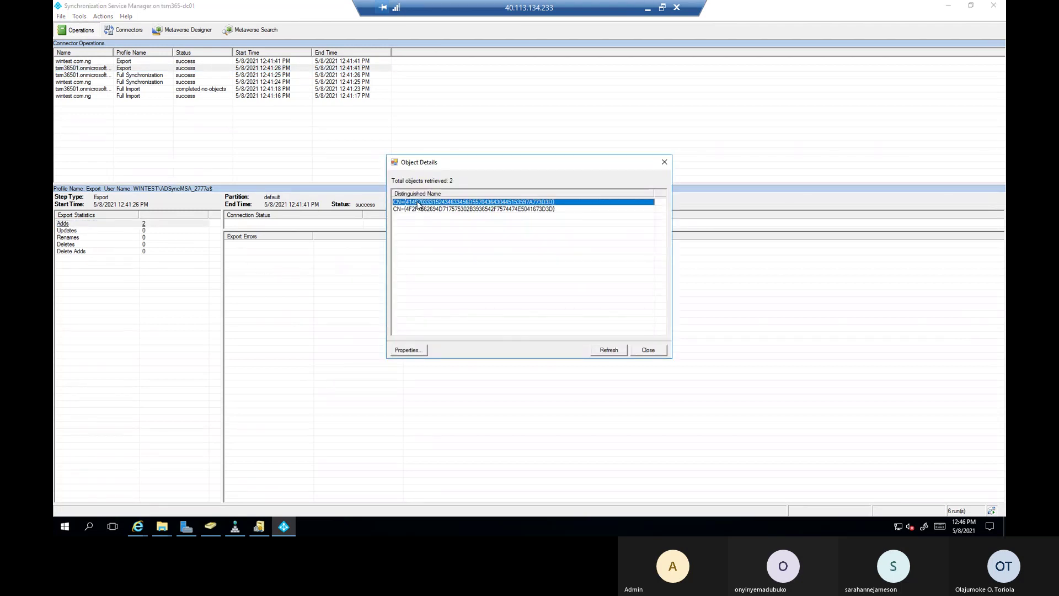
{"action": "left_click", "coordinate": [407, 350]}
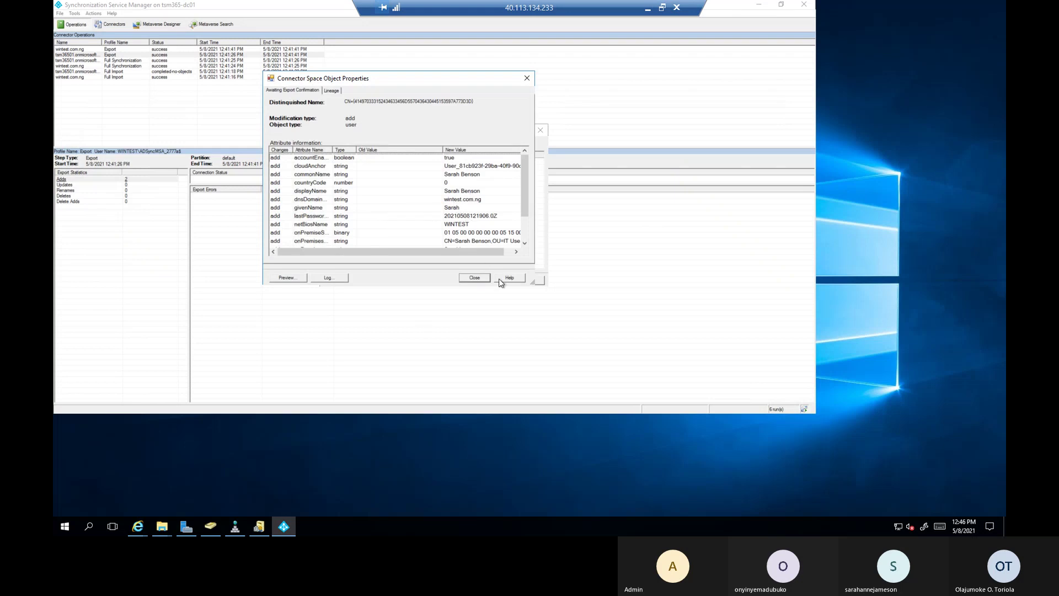
{"action": "left_click", "coordinate": [474, 277]}
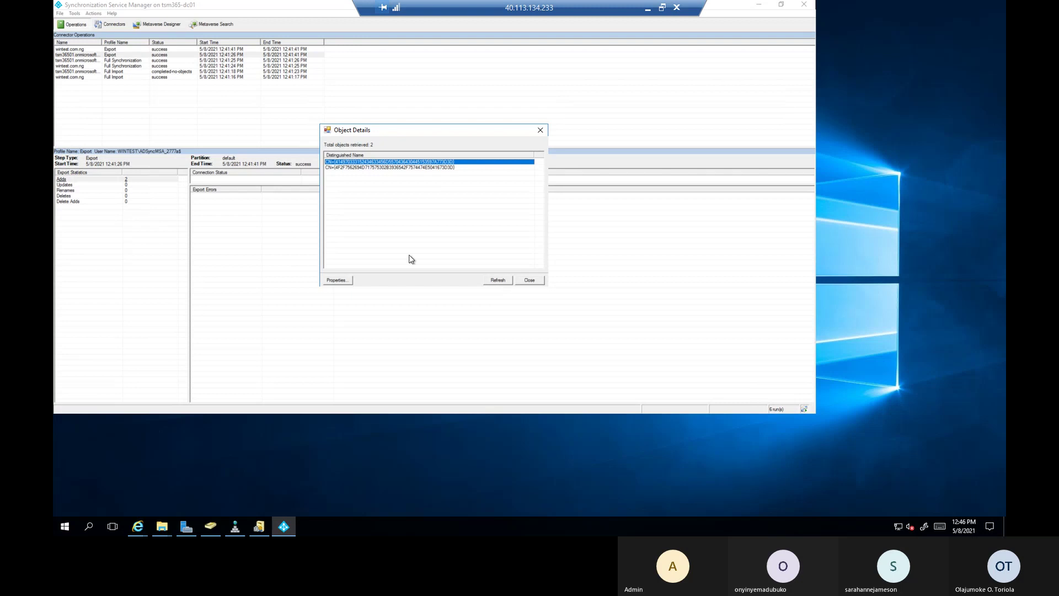
- Review the second object's attributes and sync preview, then close its properties and the added-objects list
{"action": "double_click", "coordinate": [390, 167]}
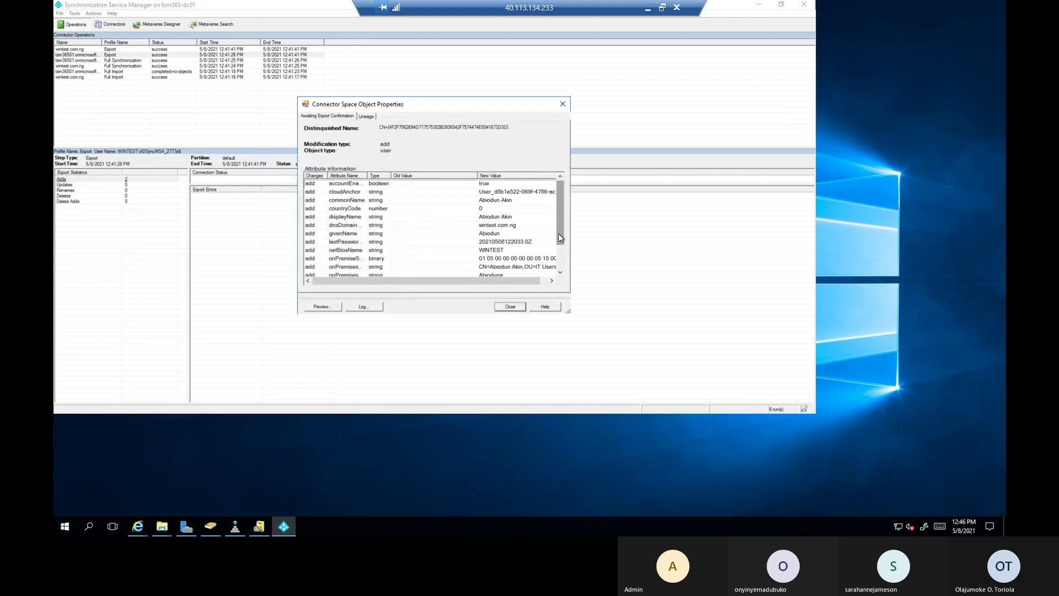
{"action": "scroll", "coordinate": [563, 252], "scroll_direction": "down", "scroll_amount": 1}
{"action": "scroll", "coordinate": [569, 279], "scroll_direction": "down", "scroll_amount": 1}
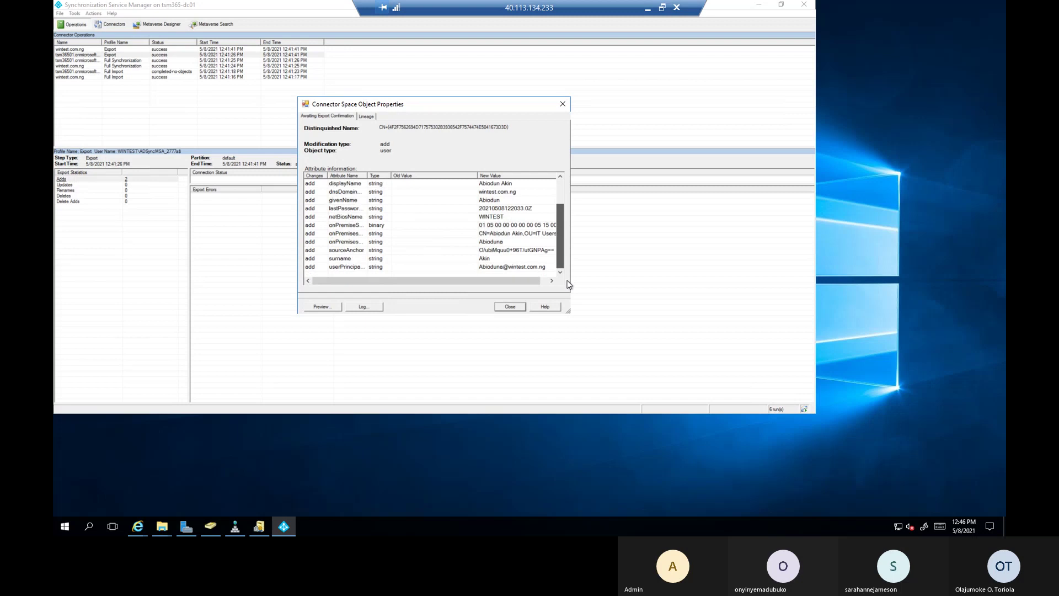
{"action": "left_click", "coordinate": [329, 306]}
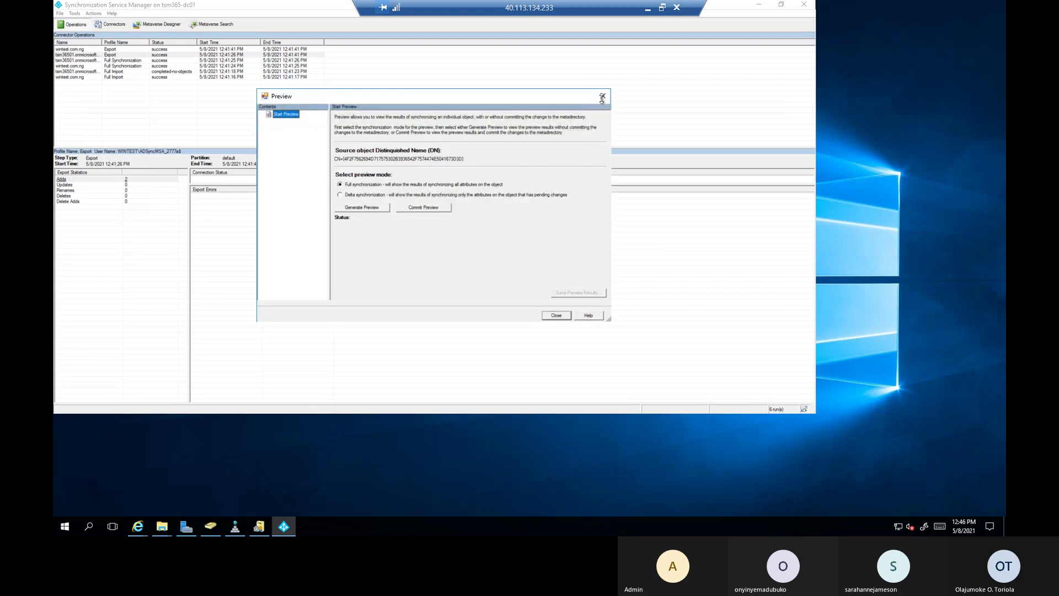
{"action": "left_click", "coordinate": [602, 96]}
{"action": "left_click", "coordinate": [514, 308]}
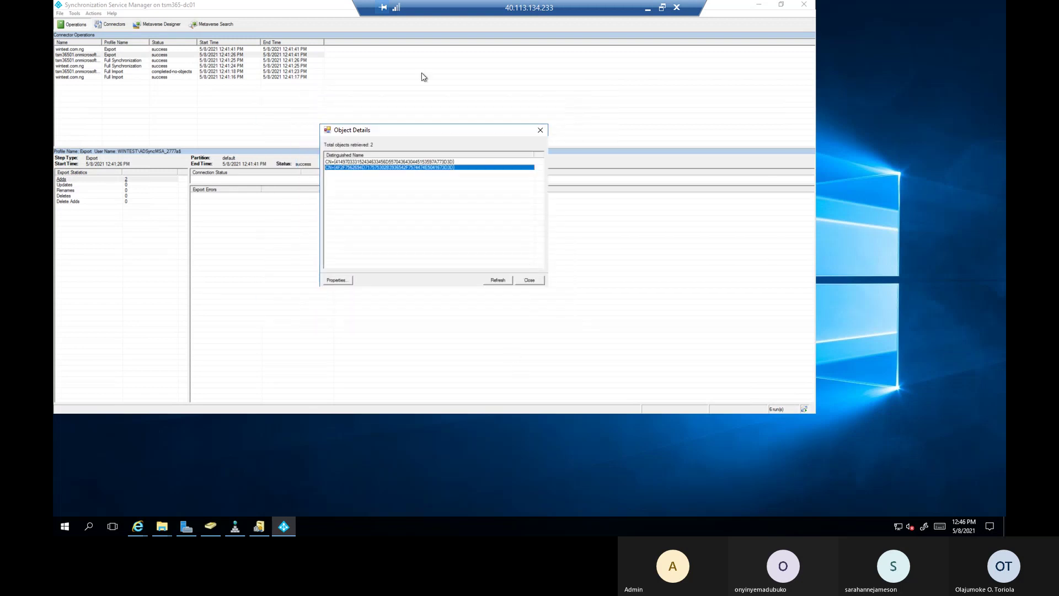
{"action": "left_click", "coordinate": [540, 130]}
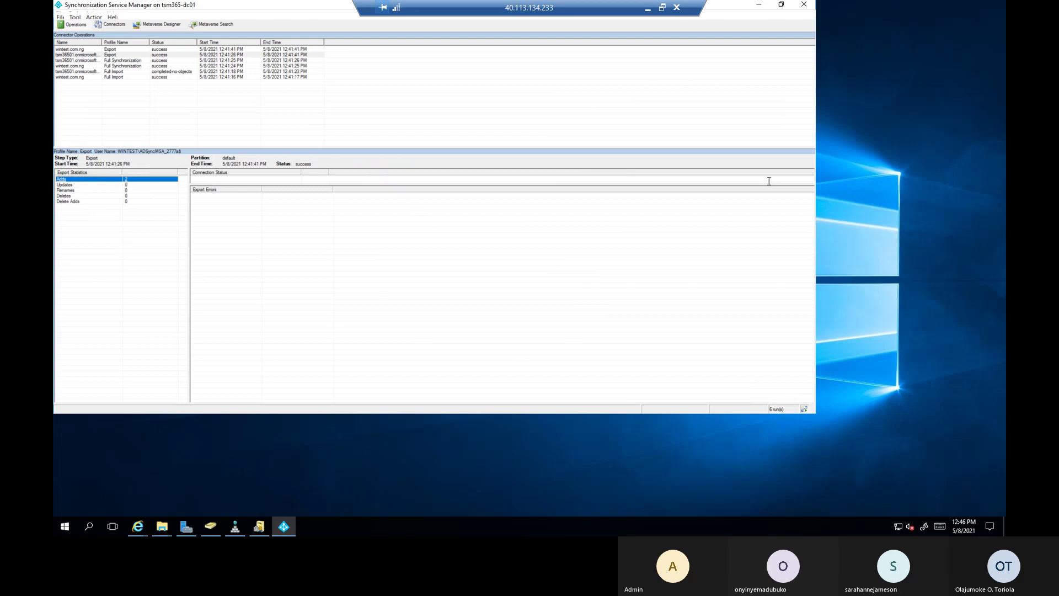
- Dismiss a stray context menu and re-maximize the Synchronization Service Manager window
{"action": "right_click", "coordinate": [902, 188]}
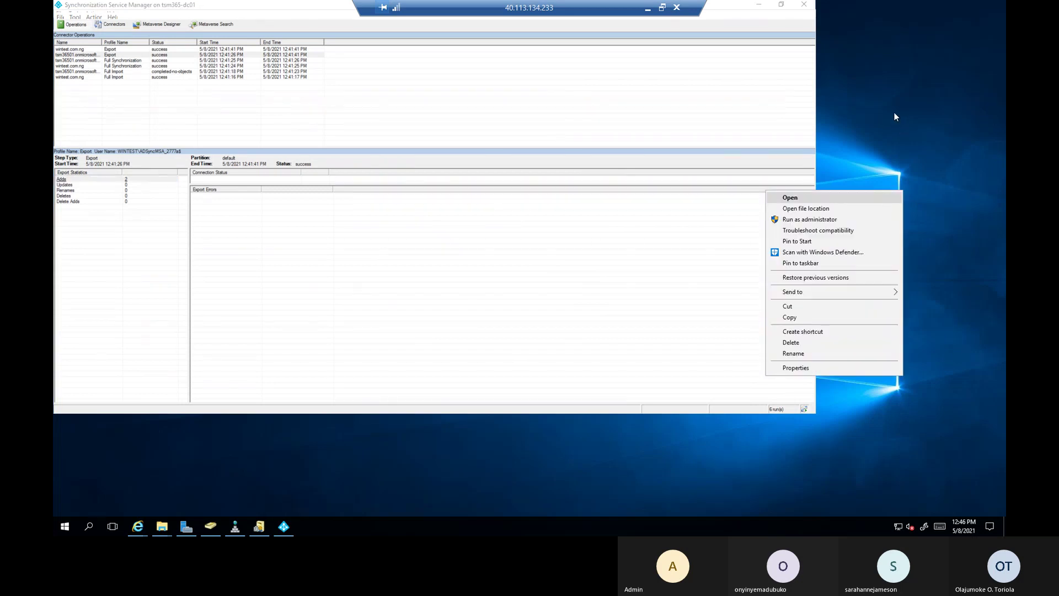
{"action": "left_click", "coordinate": [877, 120]}
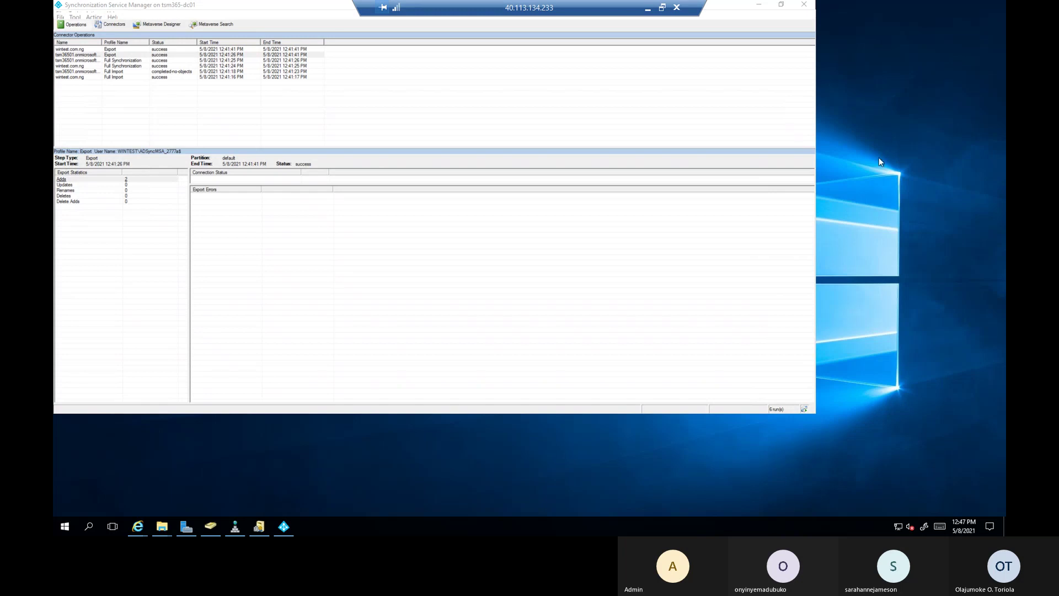
{"action": "left_click", "coordinate": [317, 5]}
{"action": "double_click", "coordinate": [318, 7]}
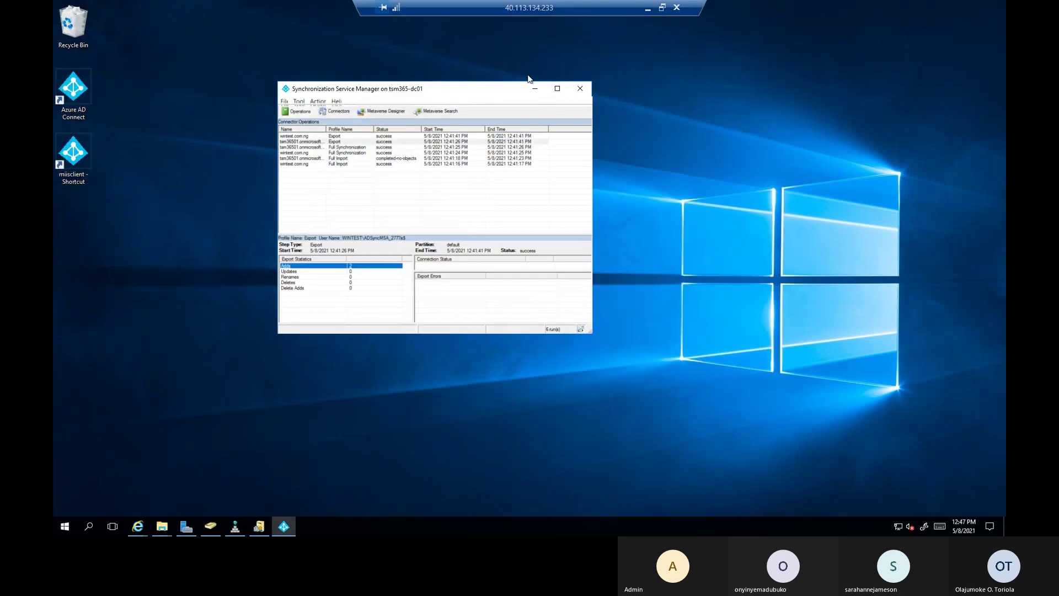
{"action": "left_click", "coordinate": [557, 88]}
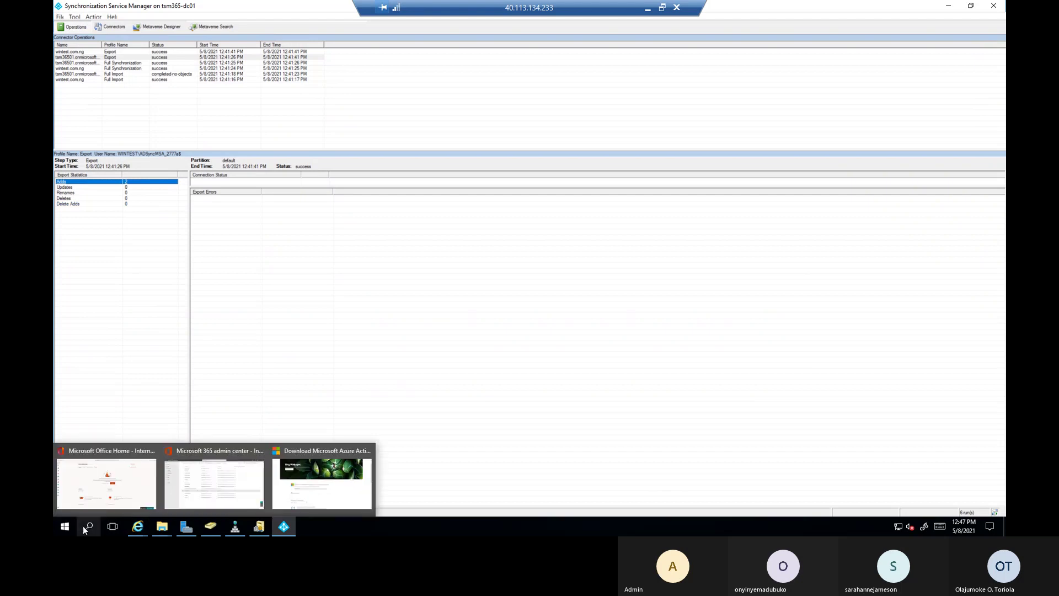
- Search Start for 'power' and run Windows PowerShell as administrator
{"action": "left_click", "coordinate": [64, 528]}
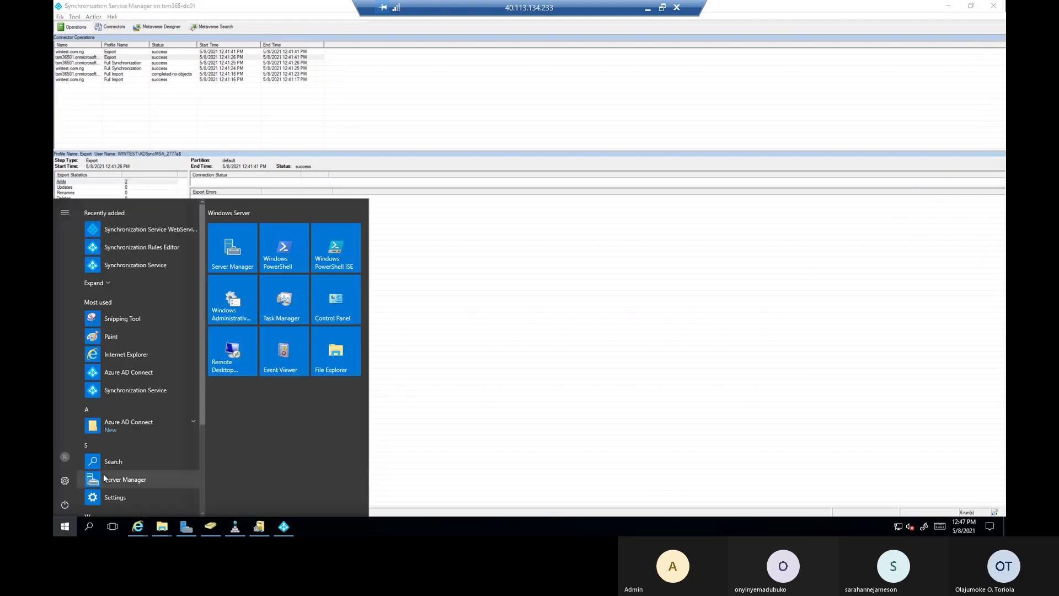
{"action": "left_click", "coordinate": [104, 479]}
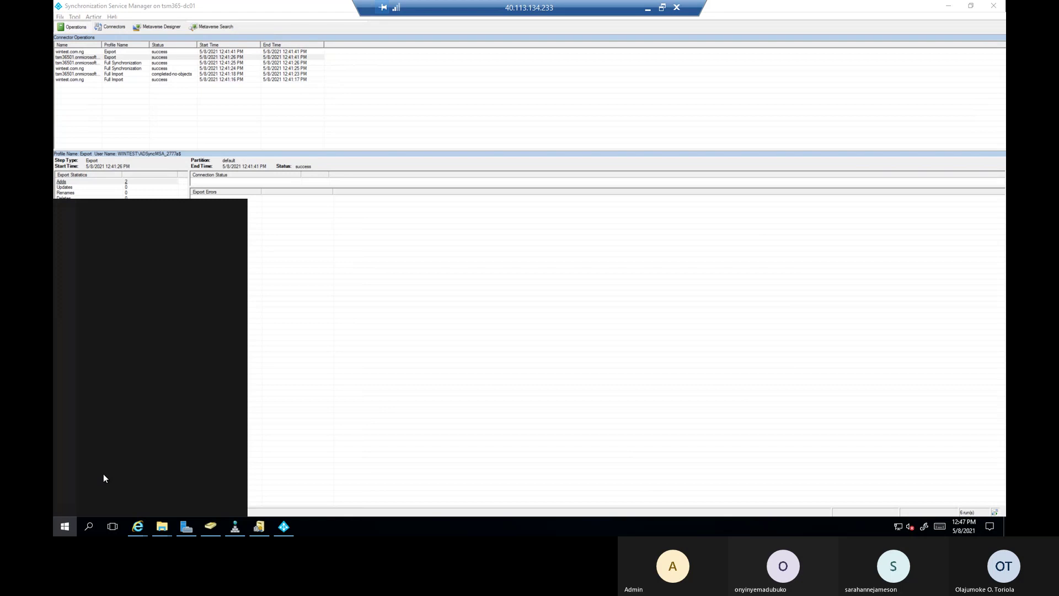
{"action": "type", "text": "po"}
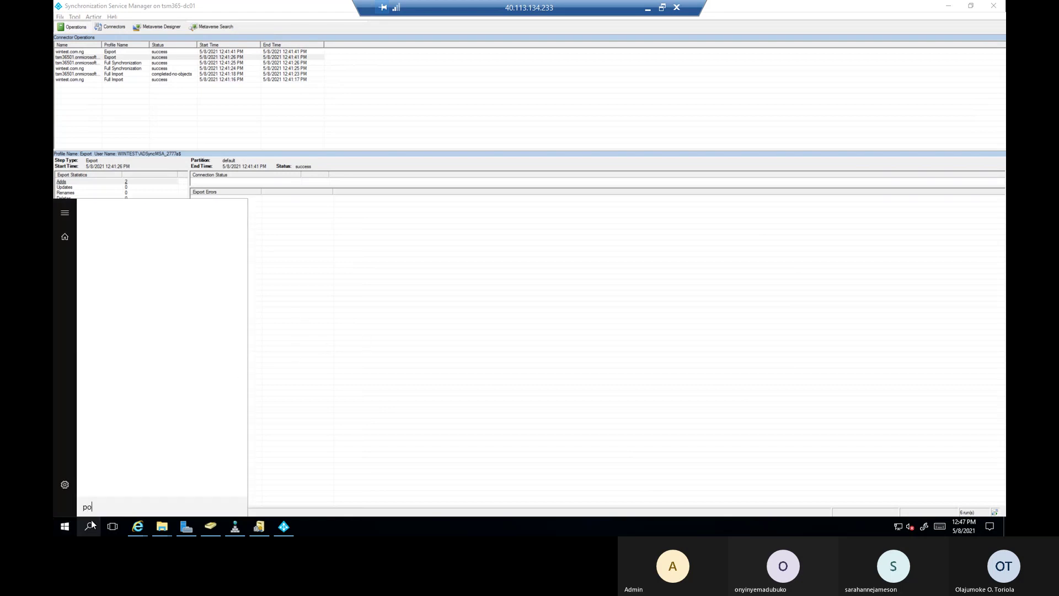
{"action": "type", "text": "wer"}
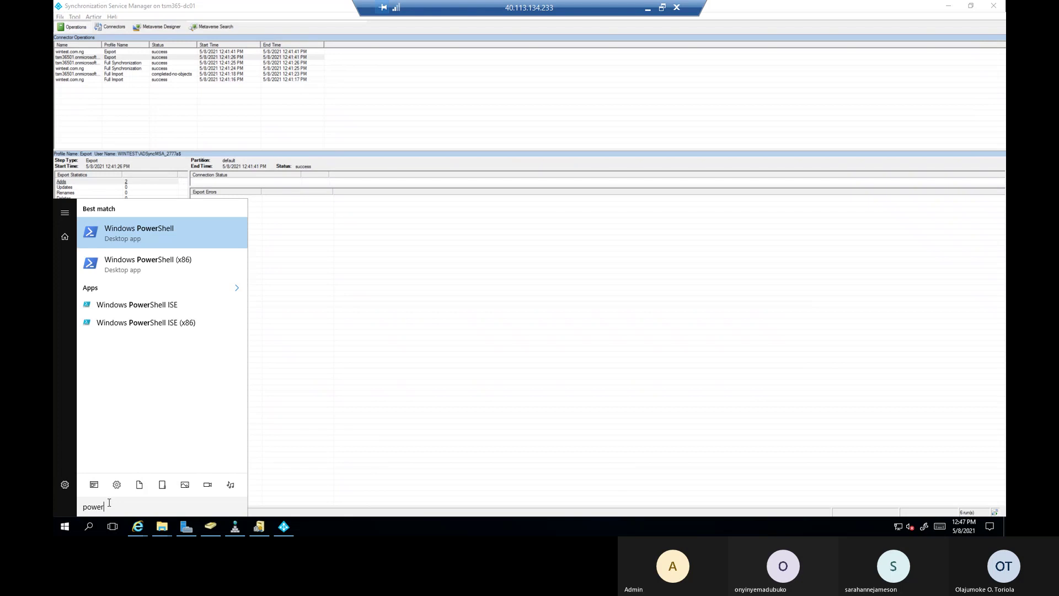
{"action": "right_click", "coordinate": [142, 237]}
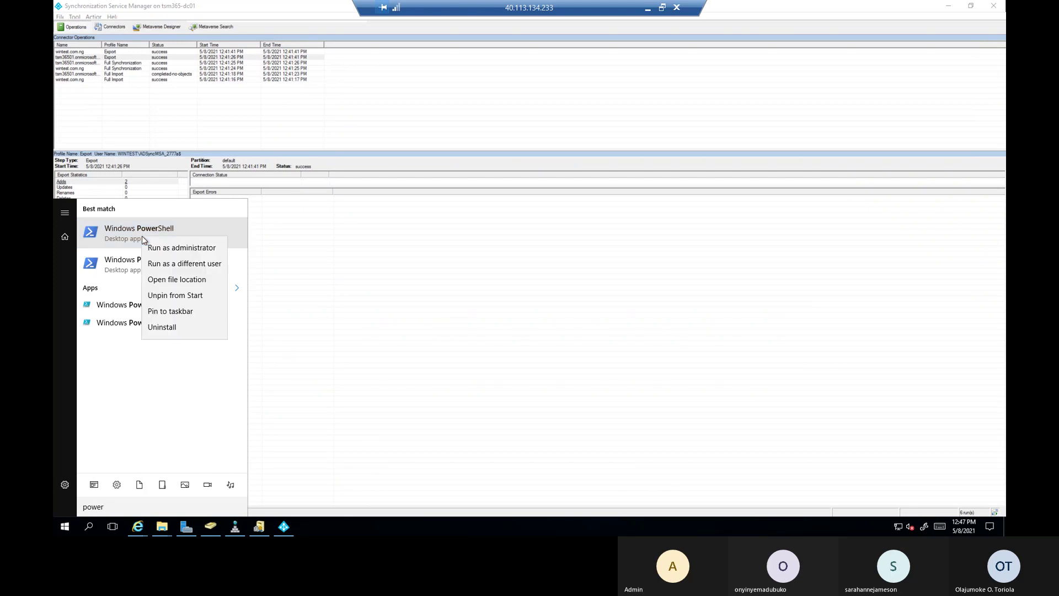
{"action": "left_click", "coordinate": [172, 248]}
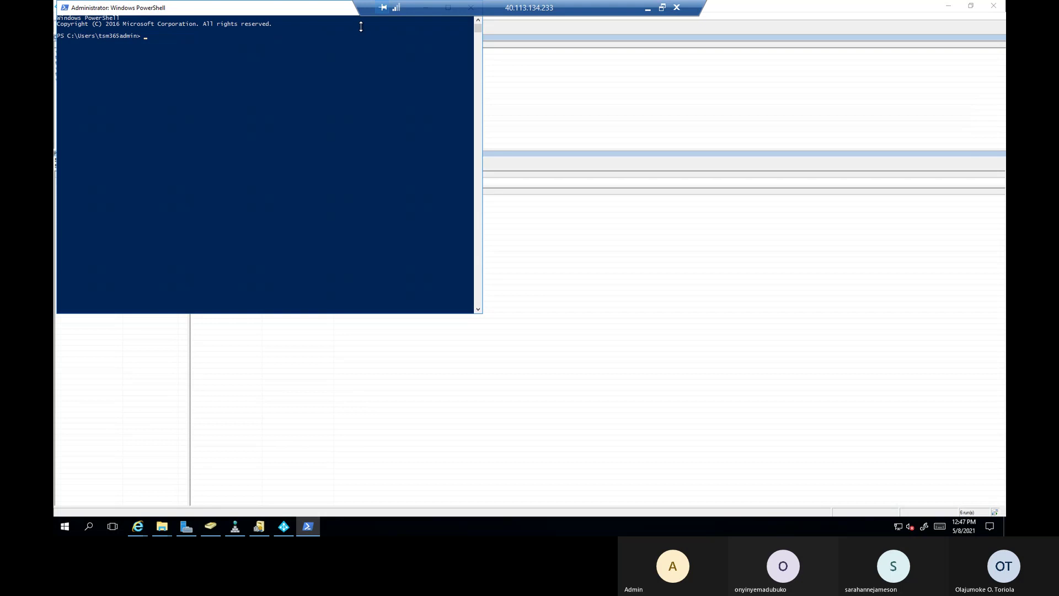
- Run Import-Module ADSync and move the console aside to reveal the sync manager
{"action": "right_click", "coordinate": [191, 46]}
{"action": "key", "text": "Return"}
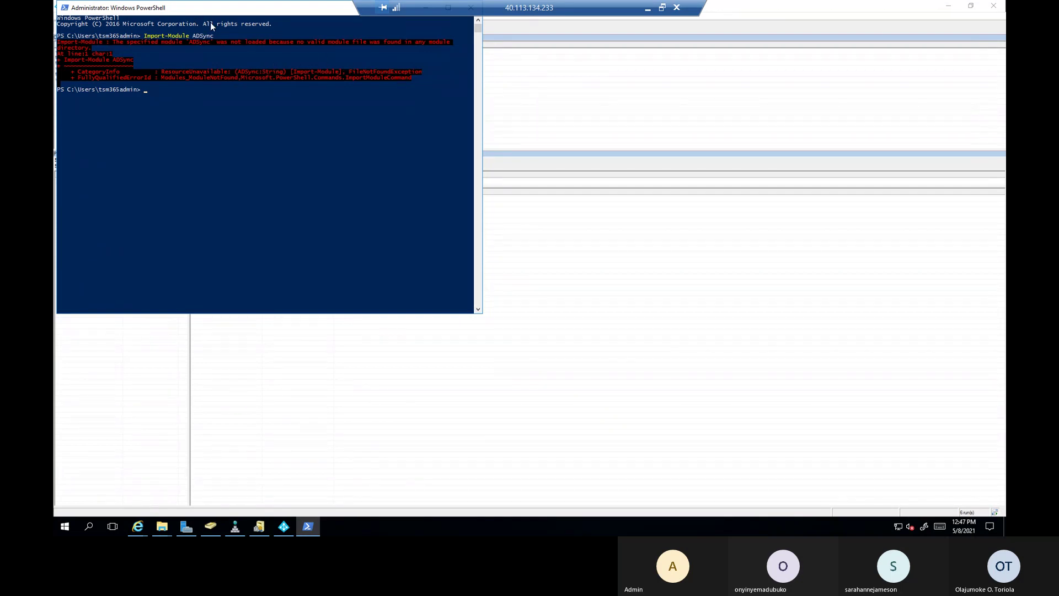
{"action": "left_click_drag", "start_coordinate": [211, 25], "coordinate": [269, 96]}
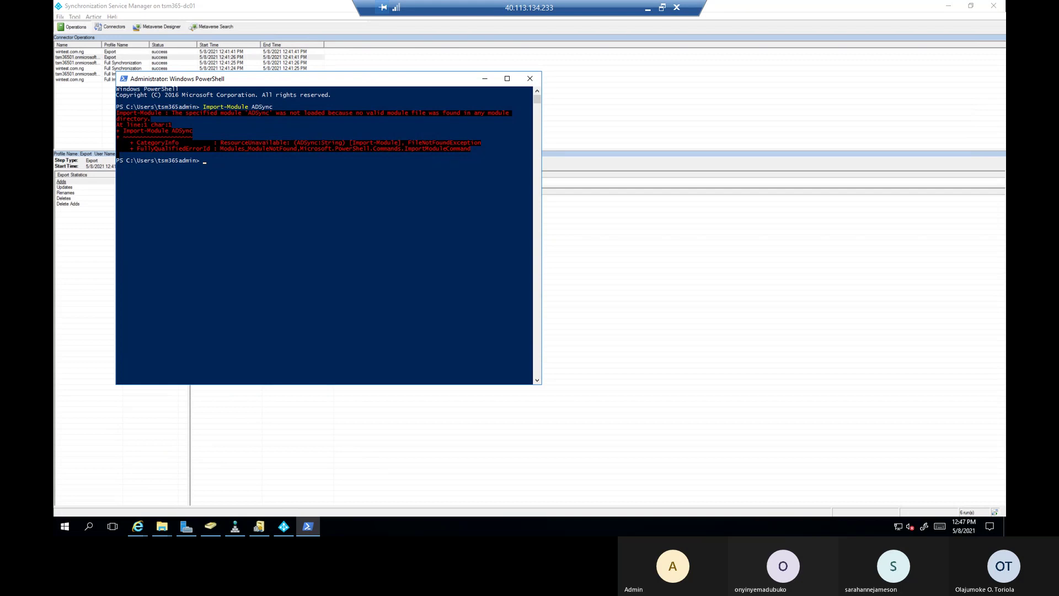
- Run Install-Module ADSync and accept installing the NuGet provider
{"action": "left_click", "coordinate": [285, 161]}
{"action": "key", "text": "Escape"}
{"action": "type", "text": "install-mo"}
{"action": "key", "text": "Tab"}
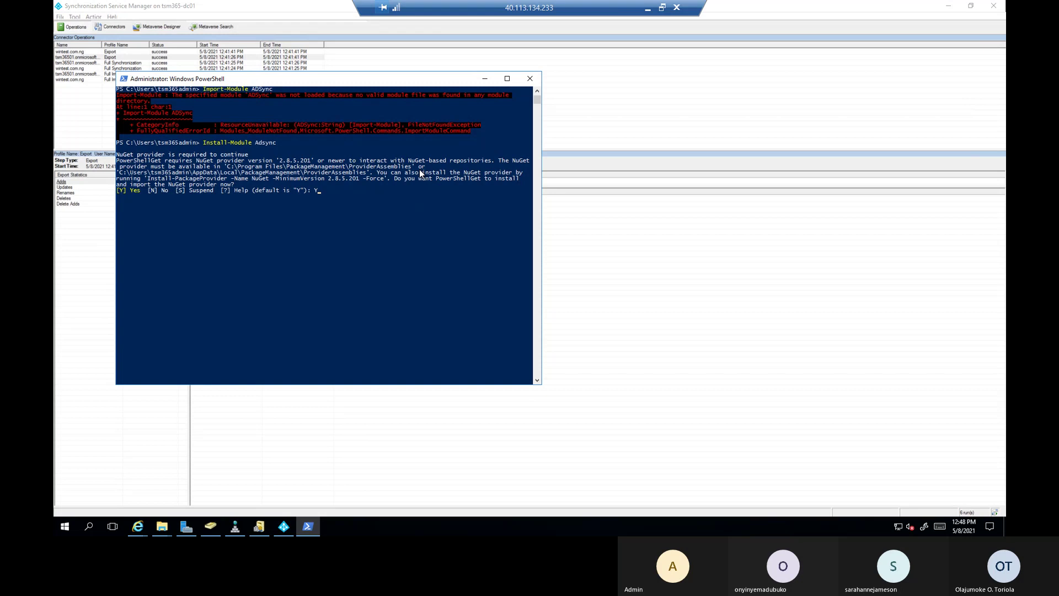
{"action": "key", "text": "Return"}
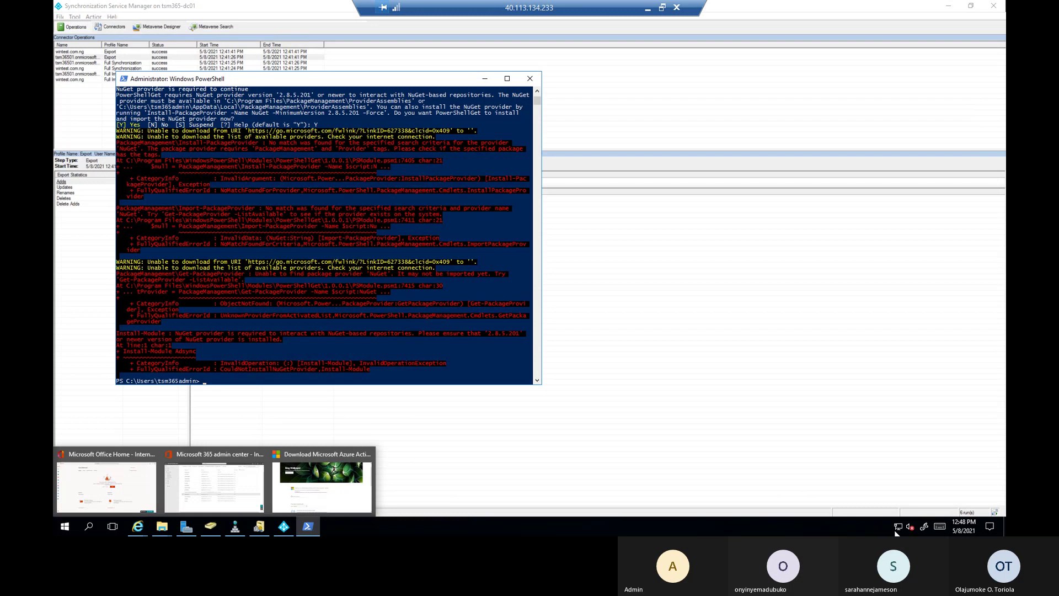
- From Network and Sharing Center, check the Ethernet 3 status and its network details
{"action": "right_click", "coordinate": [897, 527]}
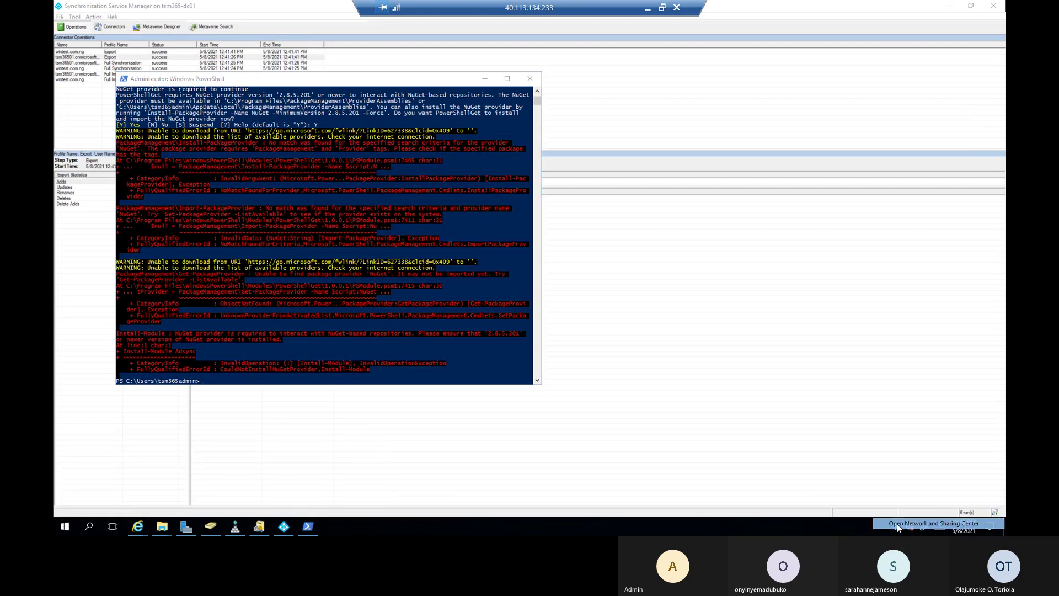
{"action": "left_click", "coordinate": [896, 524]}
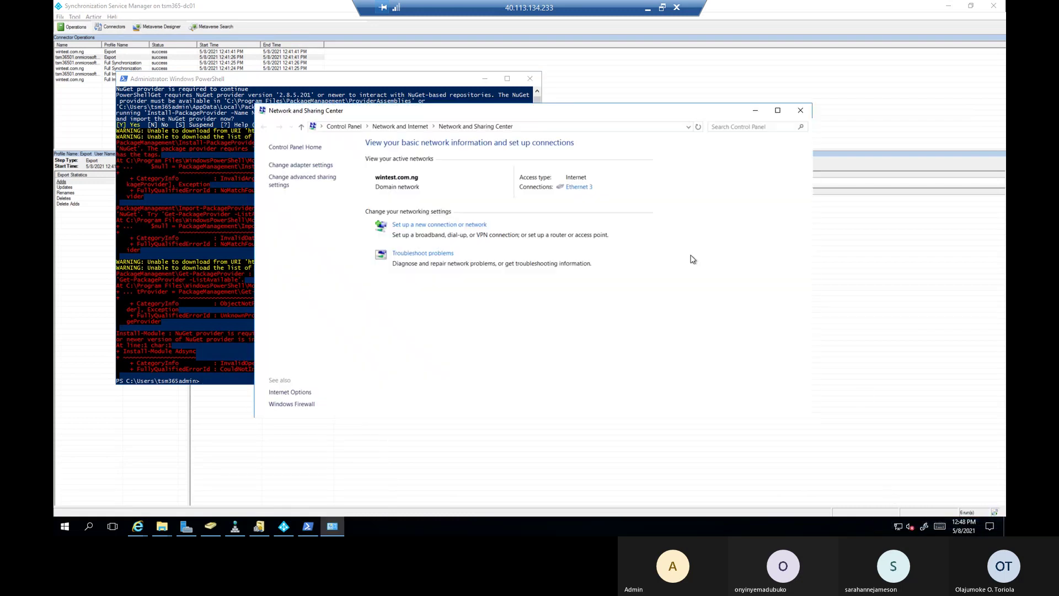
{"action": "left_click", "coordinate": [584, 188]}
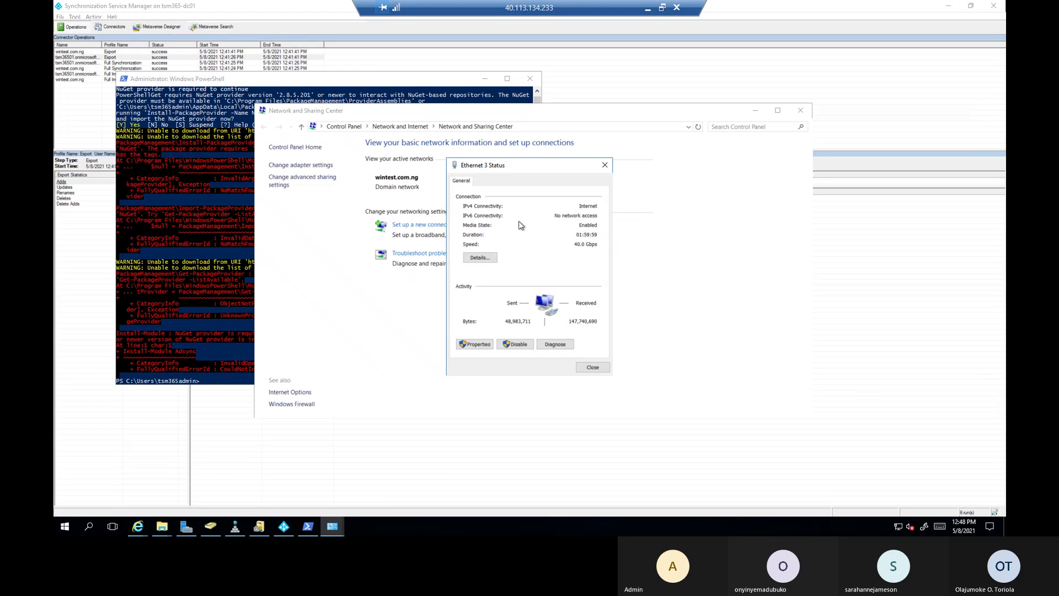
{"action": "left_click", "coordinate": [485, 321]}
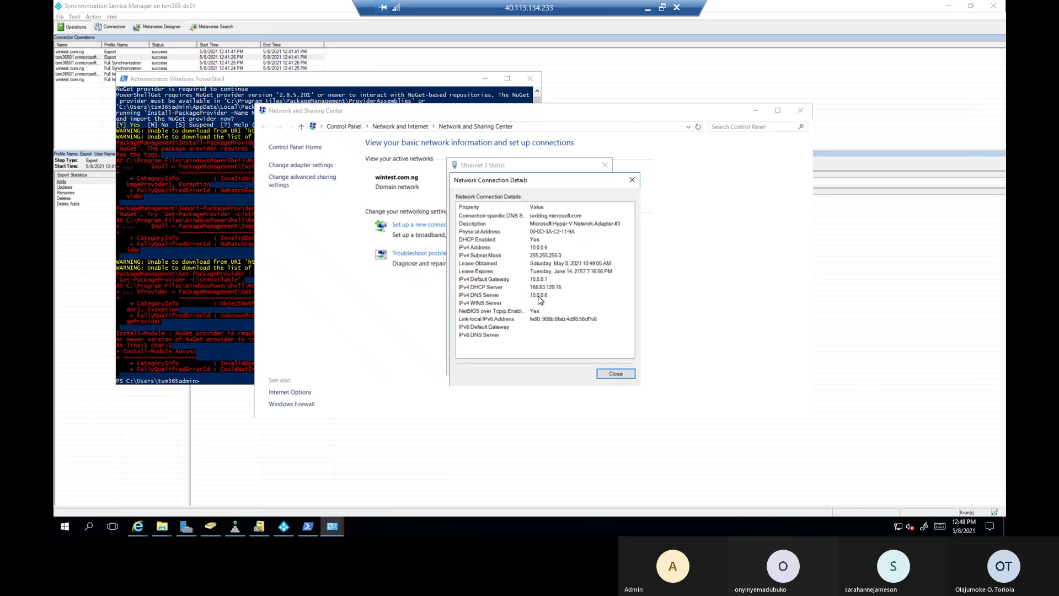
{"action": "left_click", "coordinate": [616, 373]}
- Inspect Ethernet 3's IPv4 settings, close all dialogs unchanged, and return to the Microsoft 365 admin center
{"action": "left_click", "coordinate": [477, 344]}
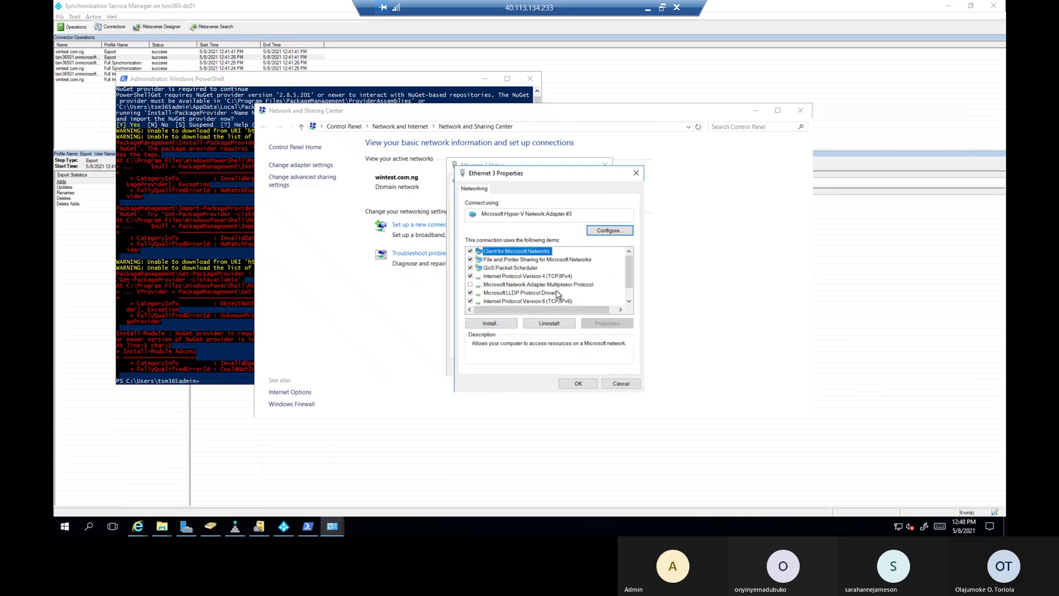
{"action": "double_click", "coordinate": [560, 276]}
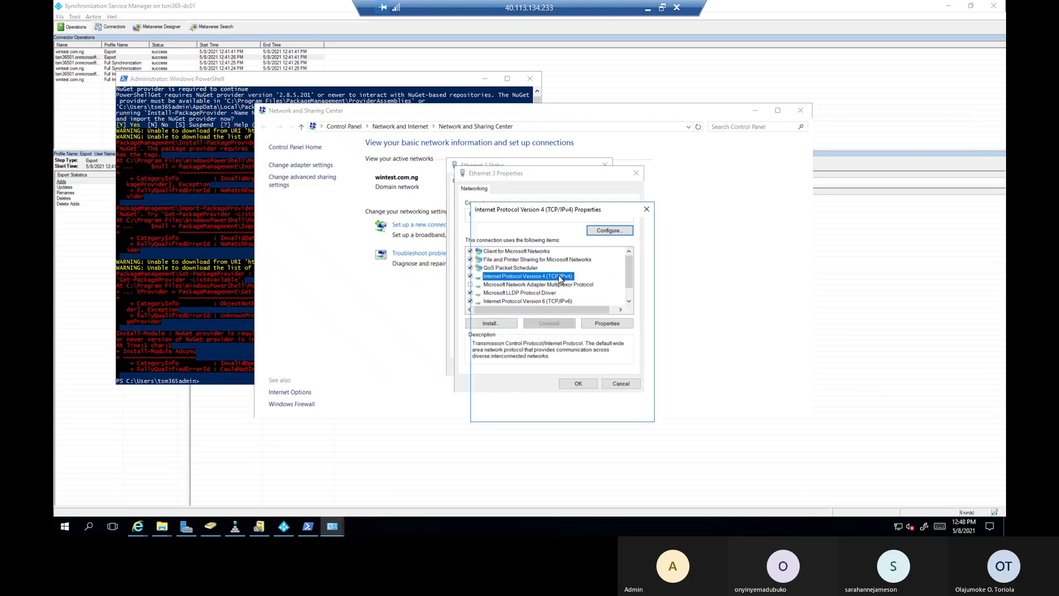
{"action": "left_click", "coordinate": [633, 414]}
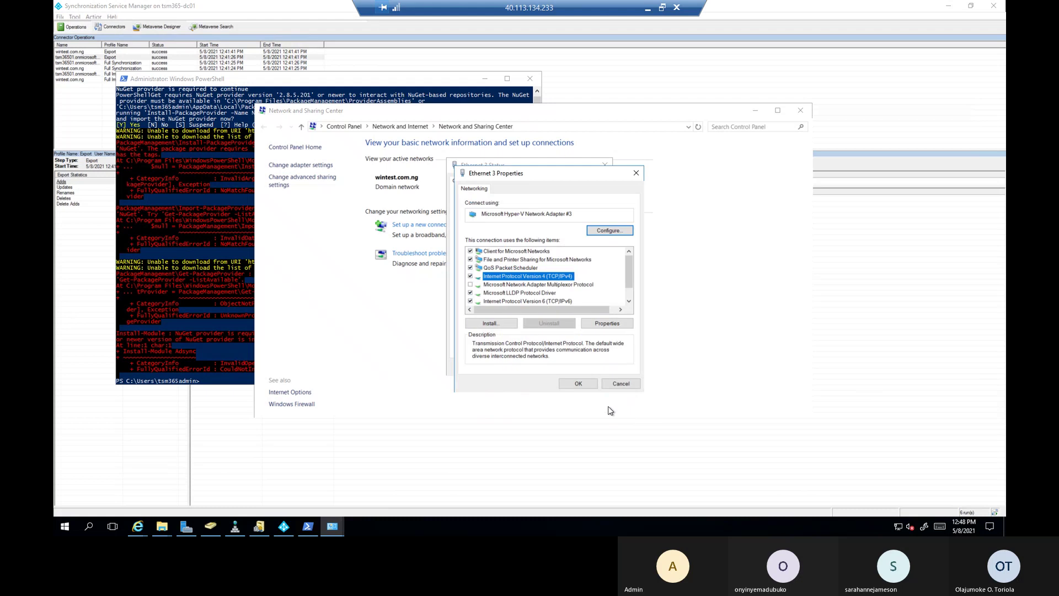
{"action": "left_click", "coordinate": [613, 385]}
{"action": "left_click", "coordinate": [591, 367]}
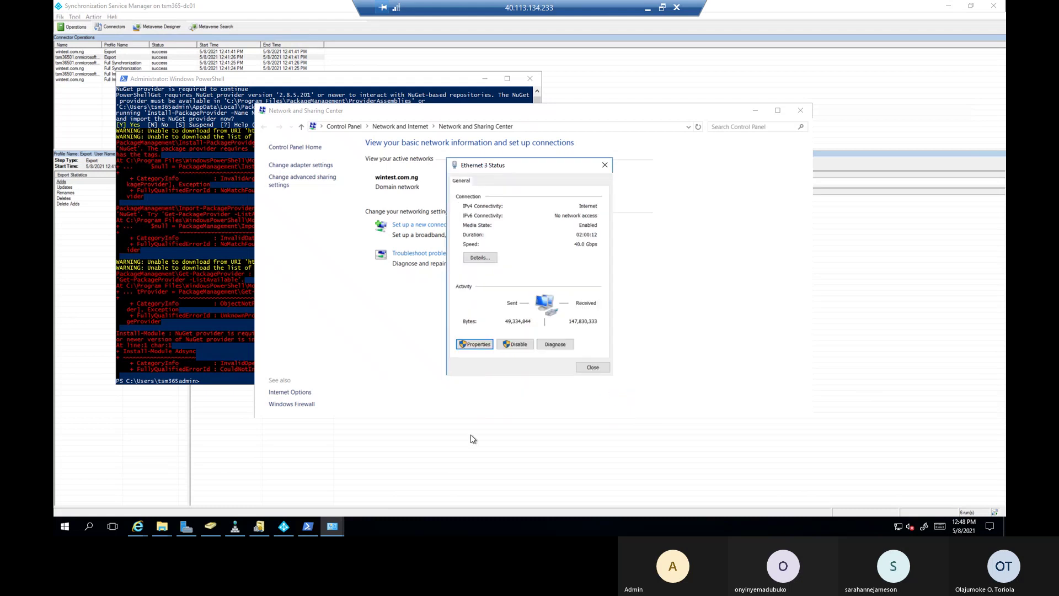
{"action": "left_click", "coordinate": [136, 531]}
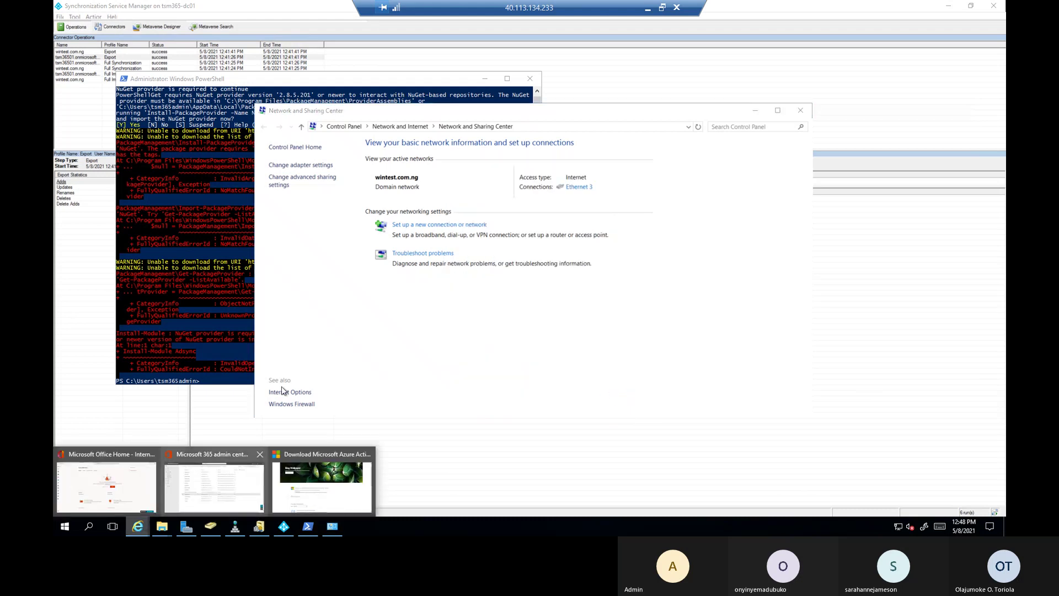
{"action": "left_click", "coordinate": [225, 449]}
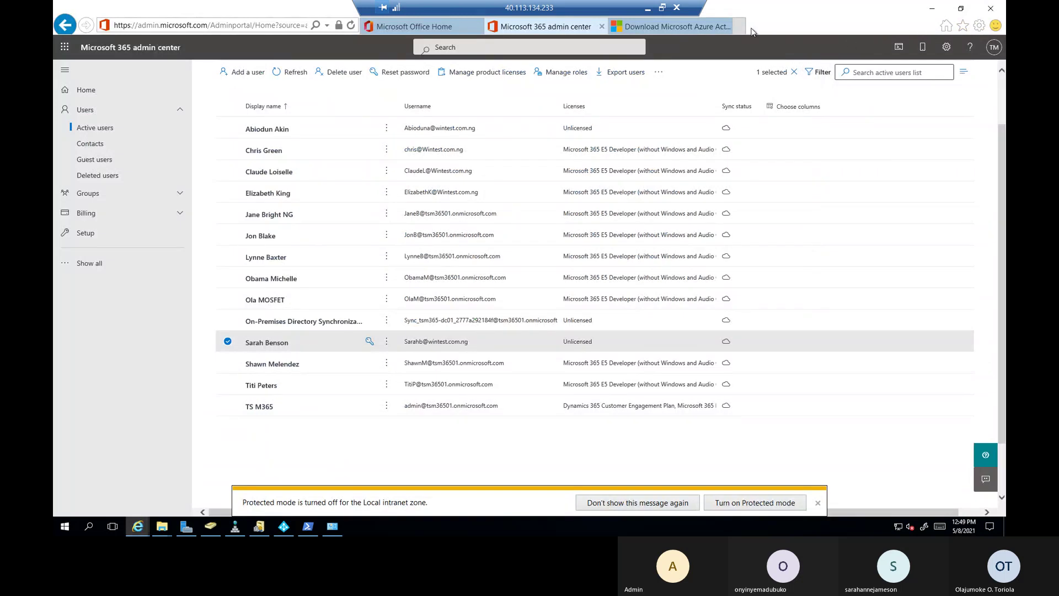
- Open a new tab and the Internet zone's Custom level security settings
{"action": "left_click", "coordinate": [742, 27]}
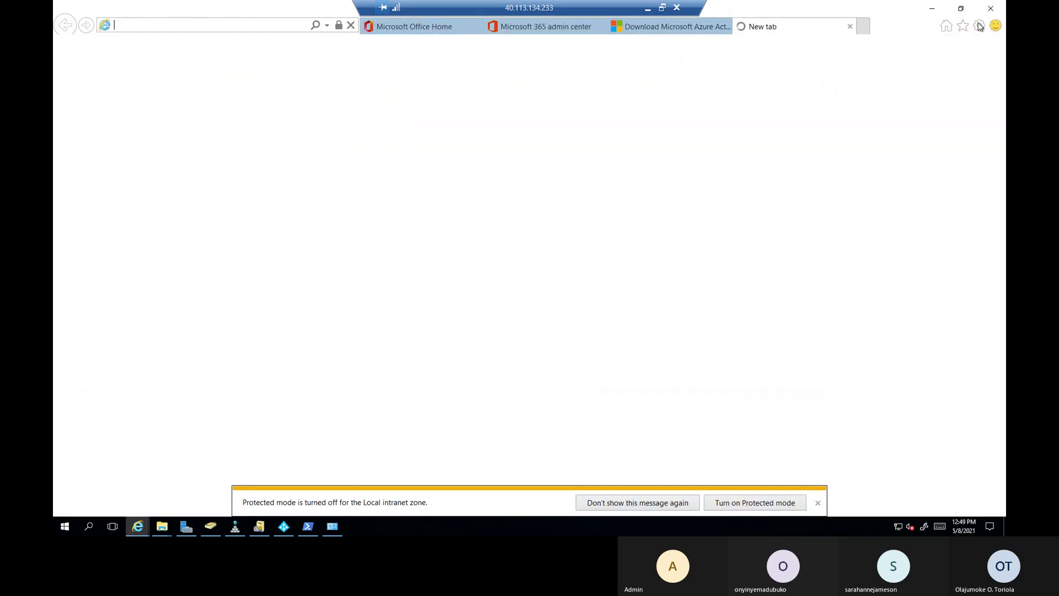
{"action": "left_click", "coordinate": [979, 25]}
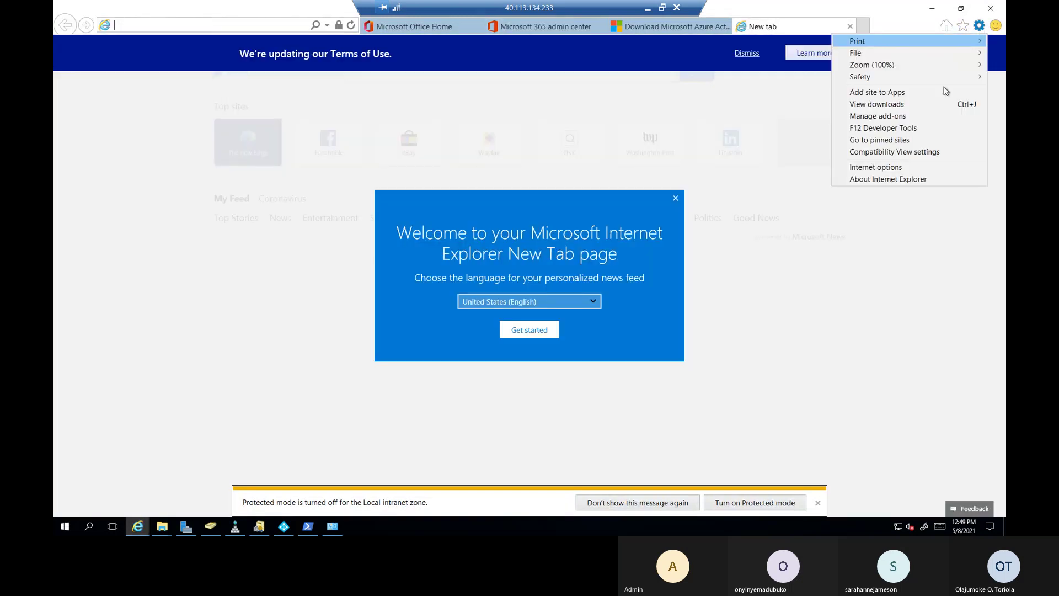
{"action": "left_click", "coordinate": [868, 167]}
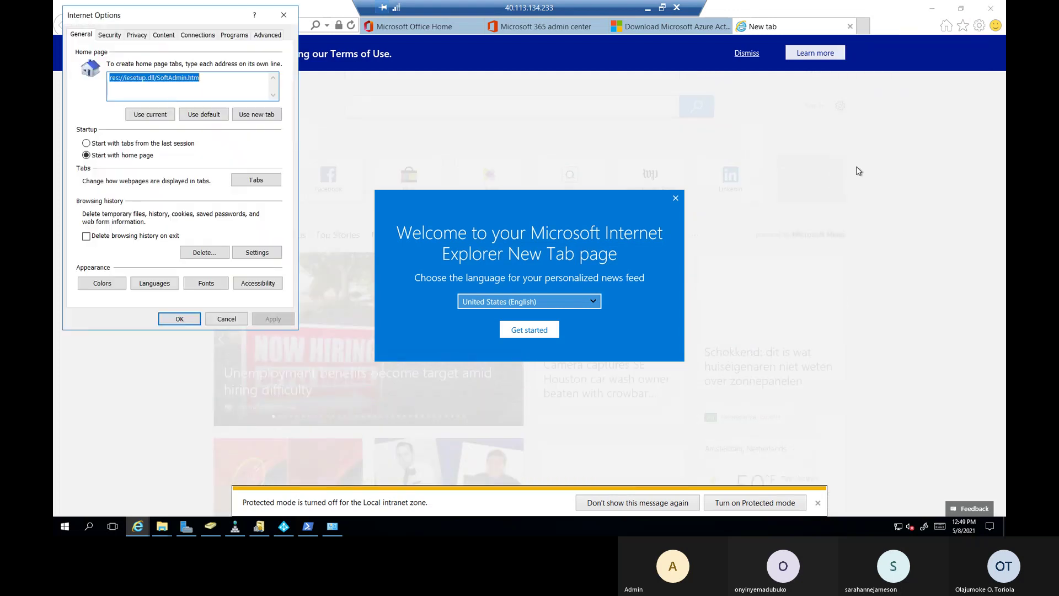
{"action": "left_click", "coordinate": [110, 34]}
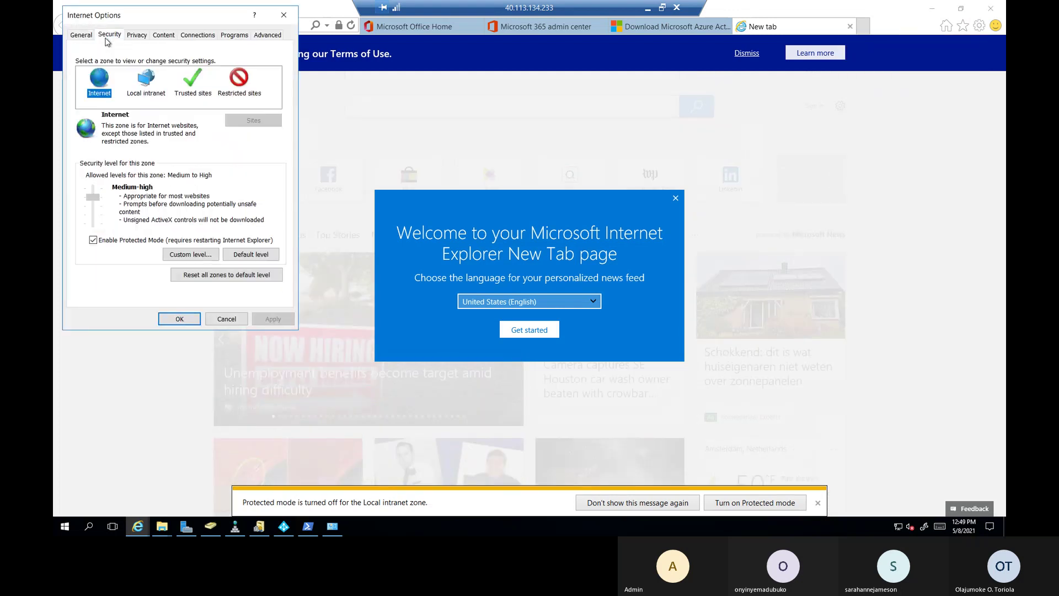
{"action": "left_click", "coordinate": [200, 255]}
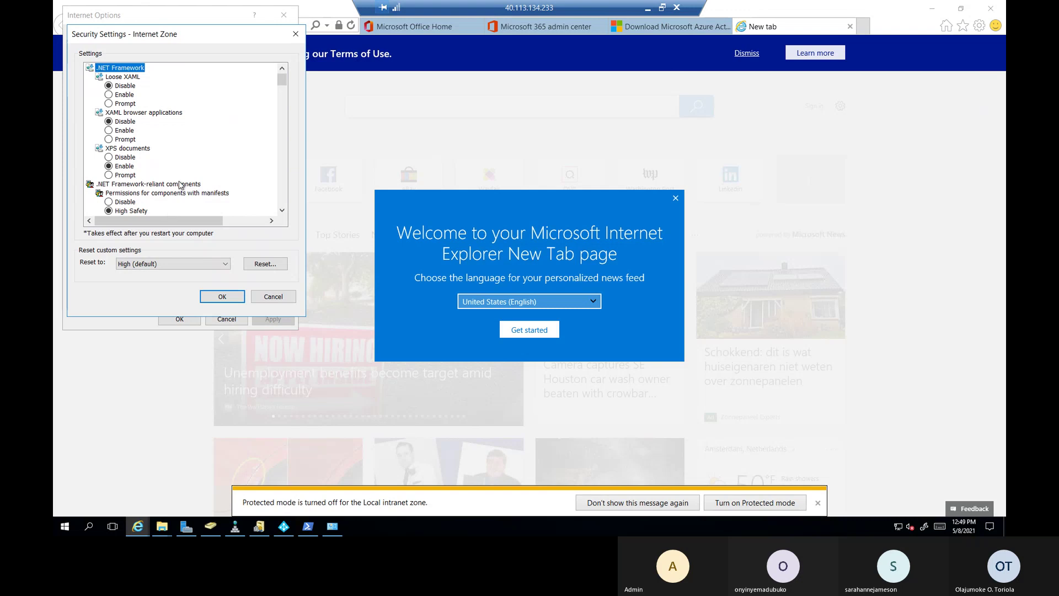
- Scroll through the Internet zone settings, close both dialogs, and dismiss the New Tab welcome prompt
{"action": "scroll", "coordinate": [179, 184], "scroll_direction": "down", "scroll_amount": 6}
{"action": "scroll", "coordinate": [179, 185], "scroll_direction": "down", "scroll_amount": 4}
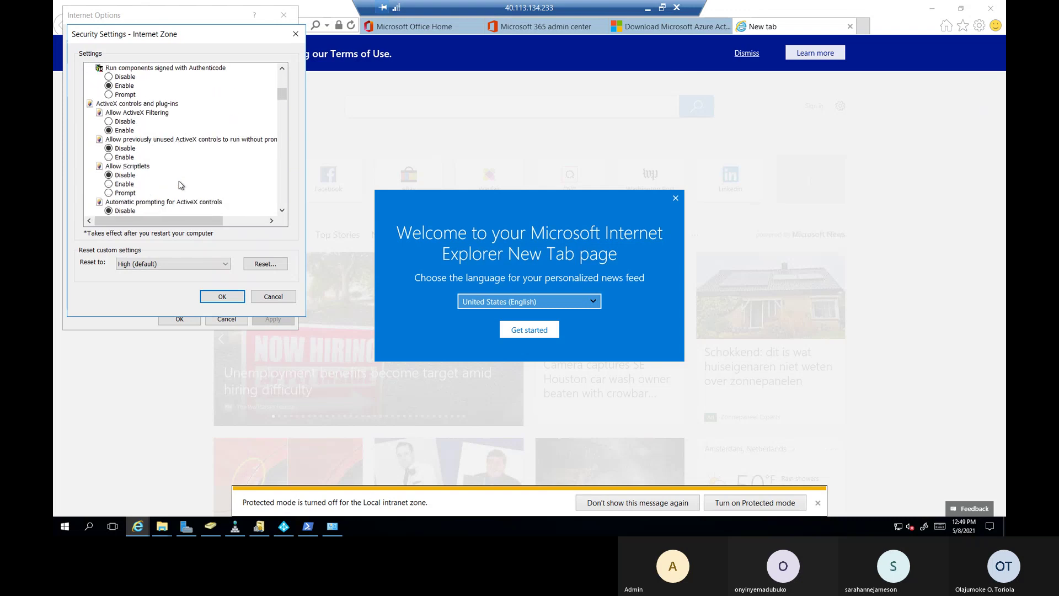
{"action": "scroll", "coordinate": [179, 185], "scroll_direction": "down", "scroll_amount": 5}
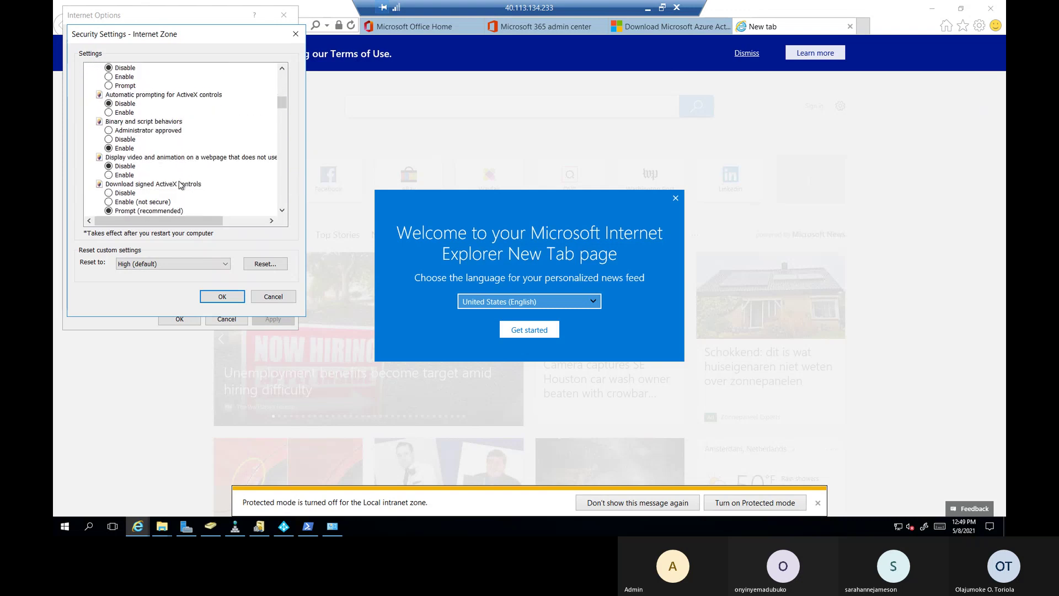
{"action": "scroll", "coordinate": [179, 185], "scroll_direction": "down", "scroll_amount": 6}
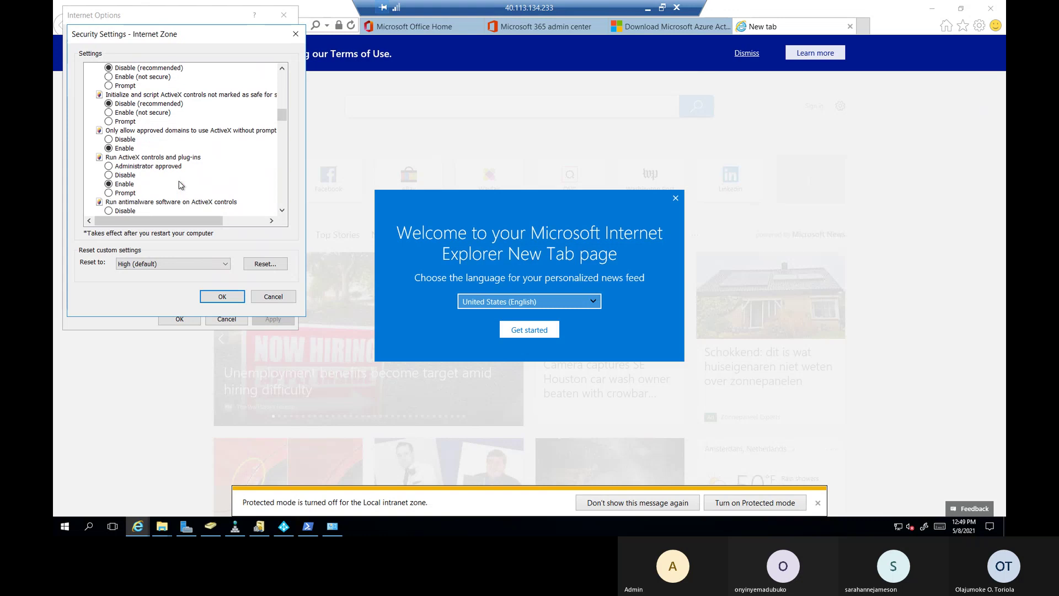
{"action": "scroll", "coordinate": [180, 184], "scroll_direction": "down", "scroll_amount": 1}
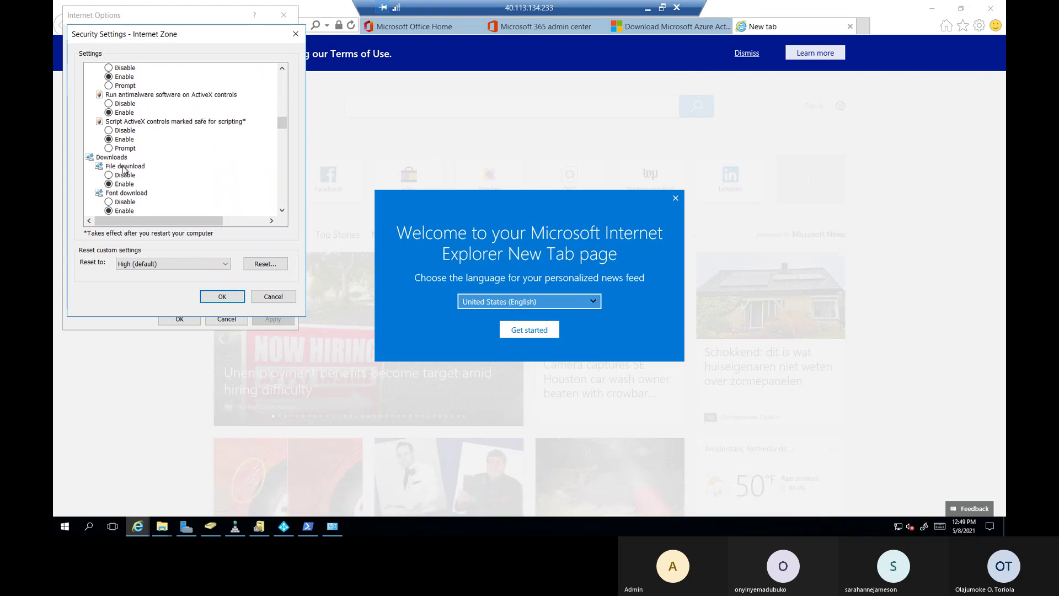
{"action": "left_click", "coordinate": [221, 297]}
{"action": "left_click", "coordinate": [182, 320]}
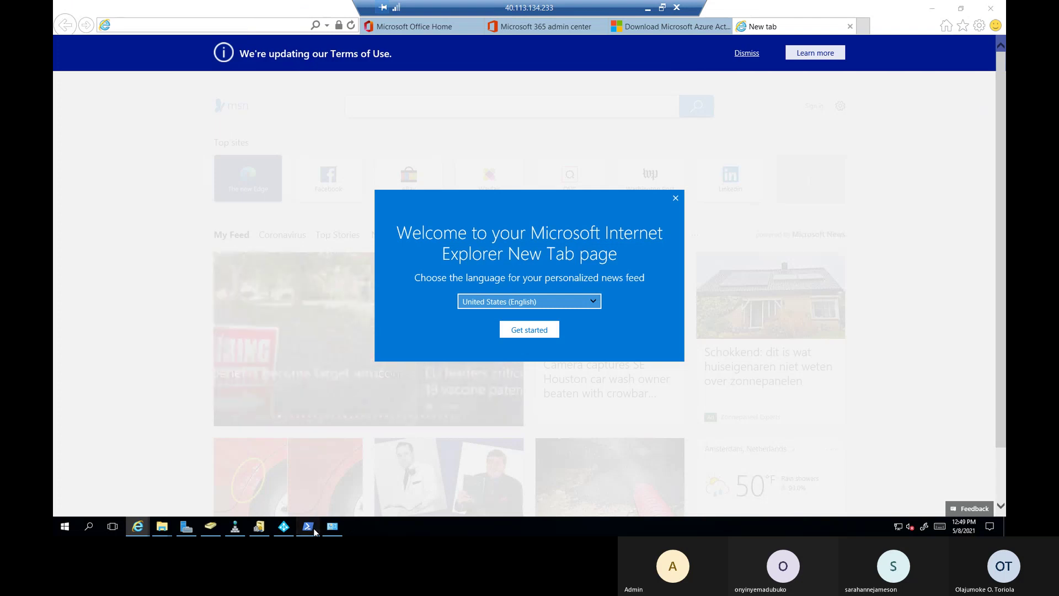
{"action": "left_click", "coordinate": [530, 334]}
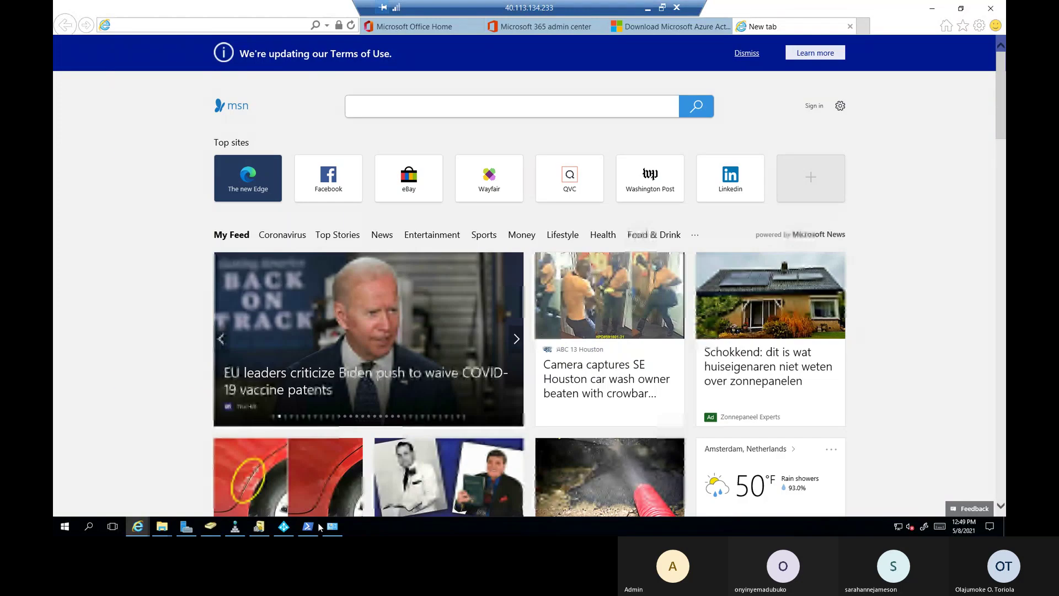
{"action": "left_click", "coordinate": [318, 528]}
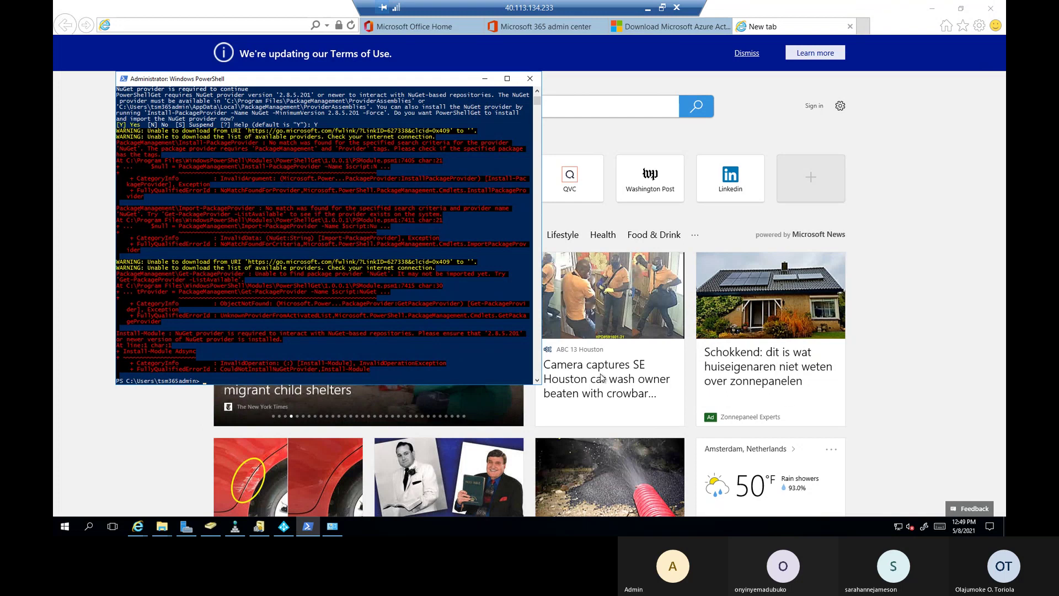
{"action": "type", "text": "Get-ADSyncScheduler"}
{"action": "key", "text": "Return"}
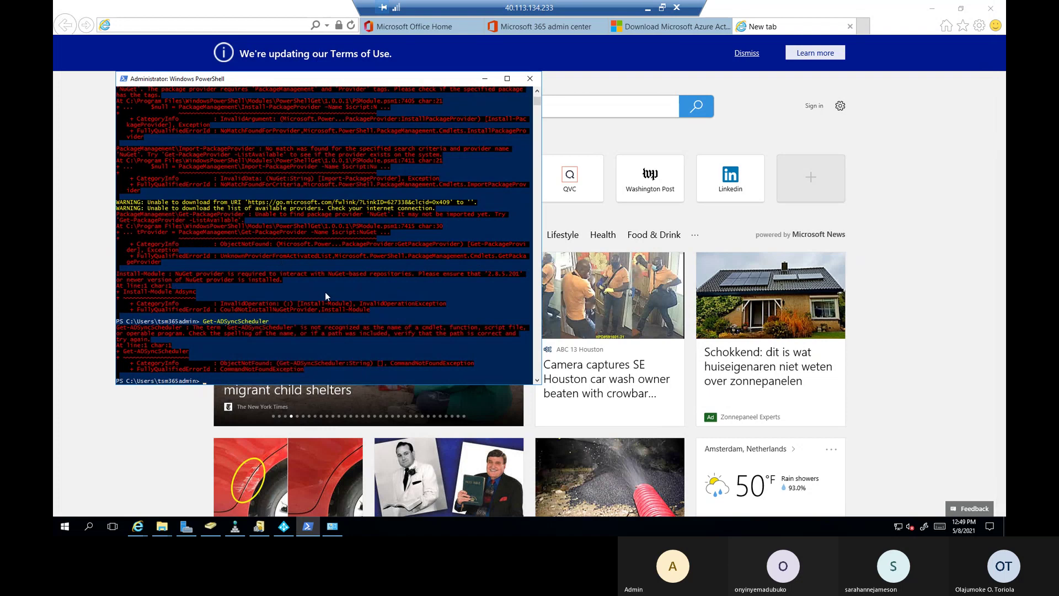
{"action": "scroll", "coordinate": [325, 292], "scroll_direction": "up", "scroll_amount": 5}
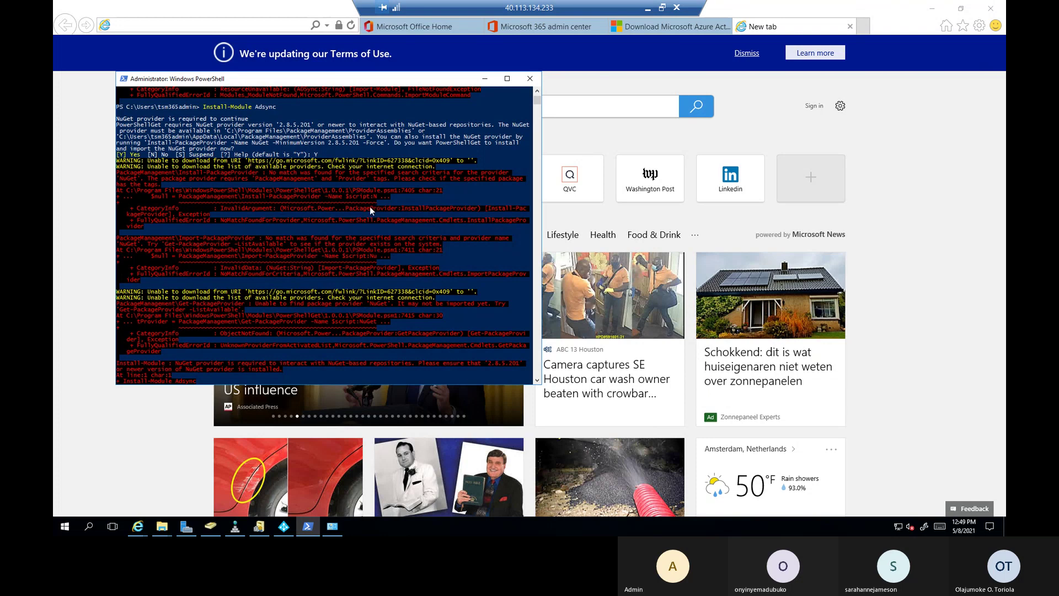
{"action": "scroll", "coordinate": [310, 313], "scroll_direction": "down", "scroll_amount": 3}
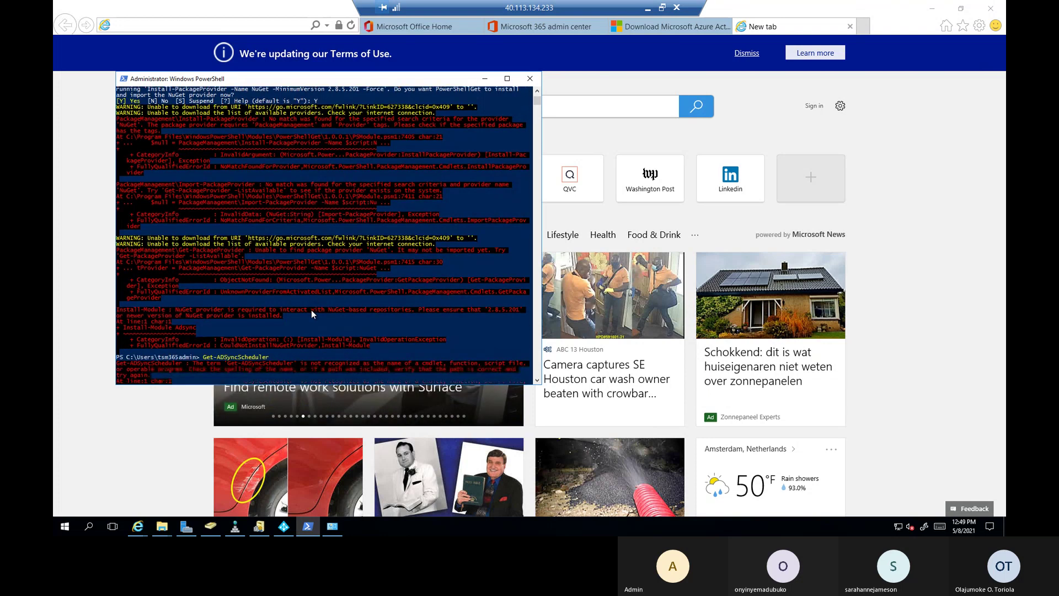
{"action": "scroll", "coordinate": [311, 309], "scroll_direction": "down", "scroll_amount": 5}
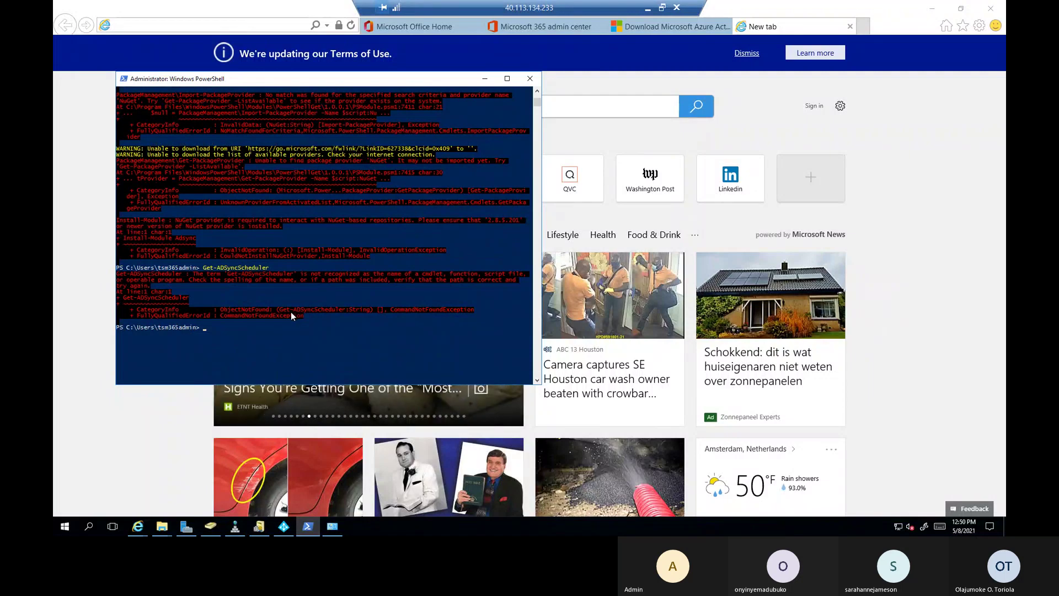
{"action": "scroll", "coordinate": [291, 312], "scroll_direction": "up", "scroll_amount": 1}
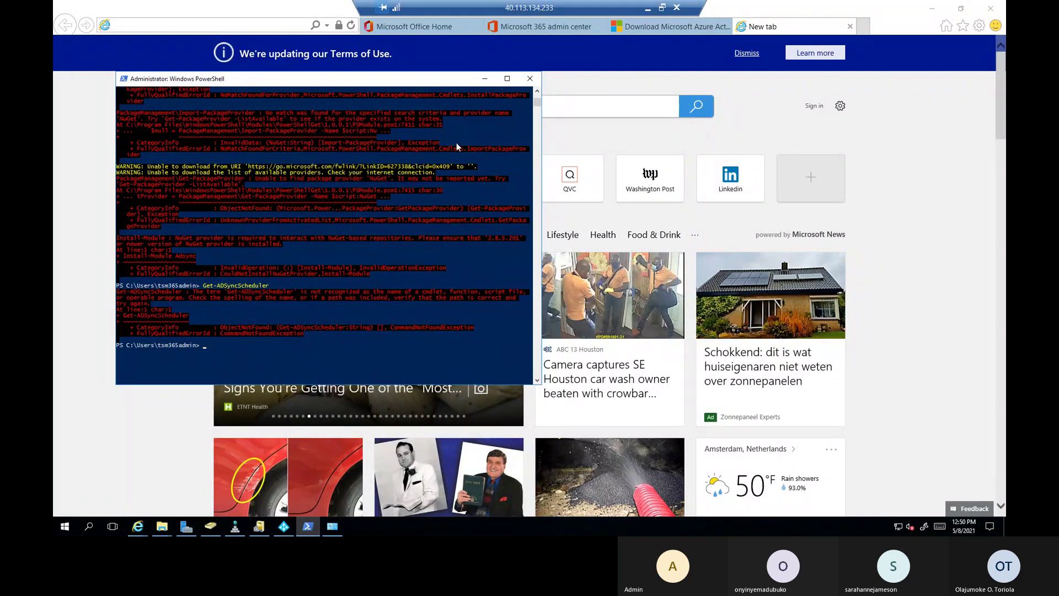
- In File Explorer, go to Program Files > Microsoft Azure Active Directory Connect > AzureADPowerShell
{"action": "left_click", "coordinate": [63, 528]}
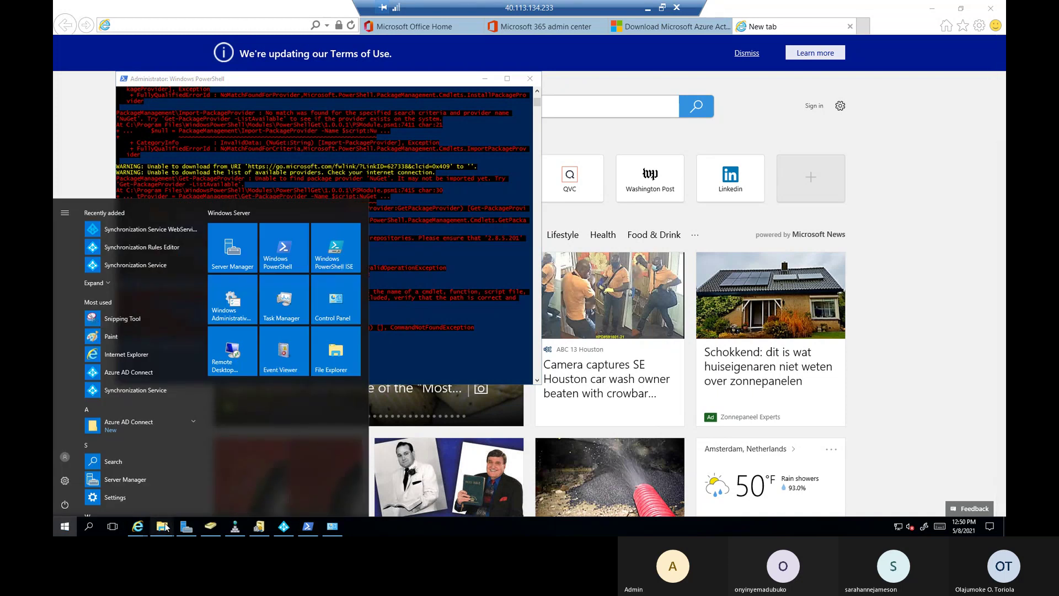
{"action": "mouse_move", "coordinate": [164, 522]}
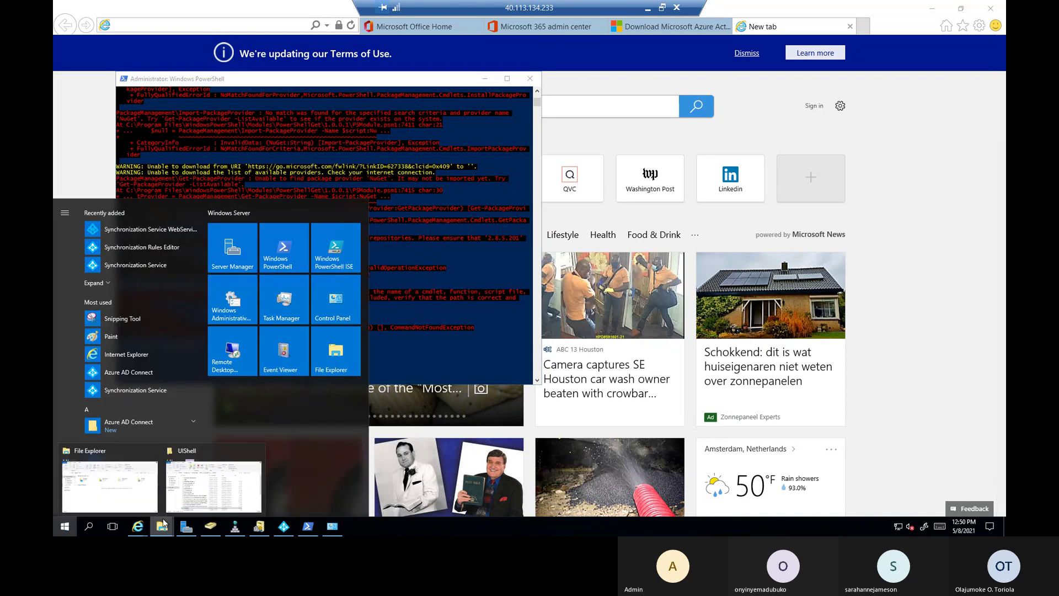
{"action": "left_click", "coordinate": [186, 485]}
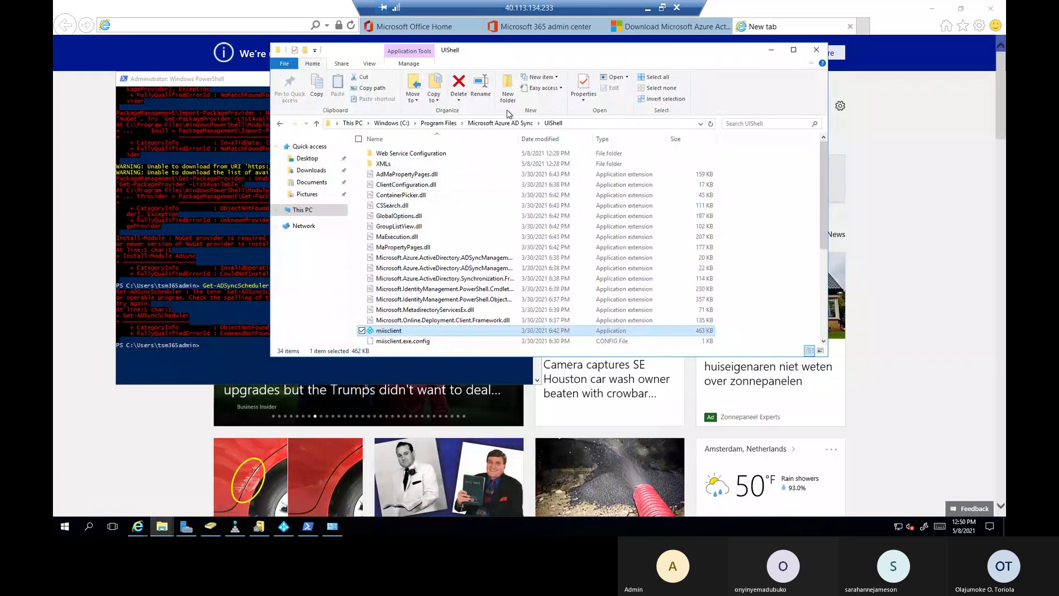
{"action": "left_click", "coordinate": [455, 125]}
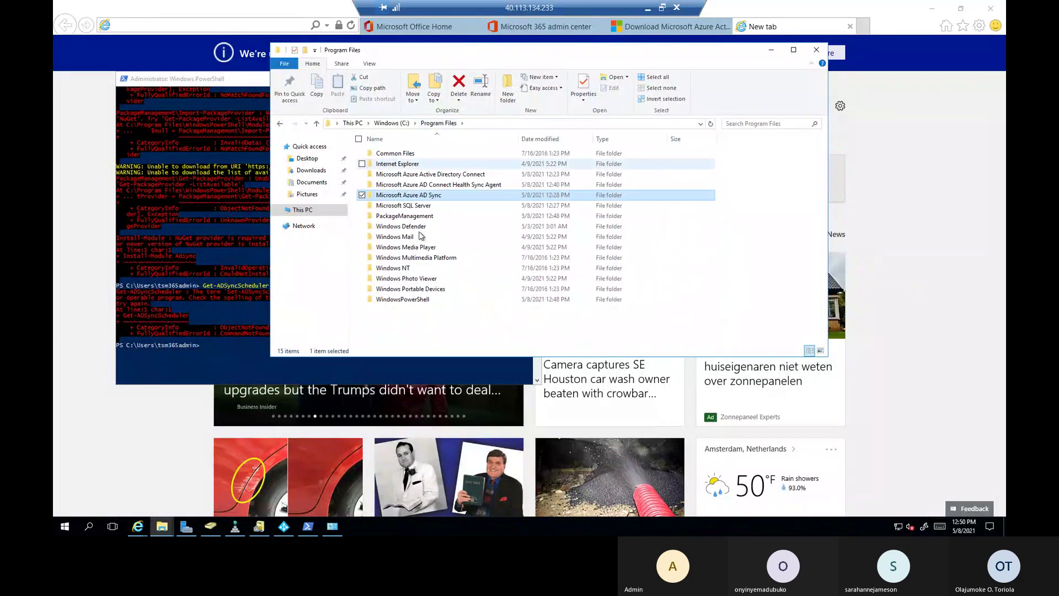
{"action": "double_click", "coordinate": [436, 174]}
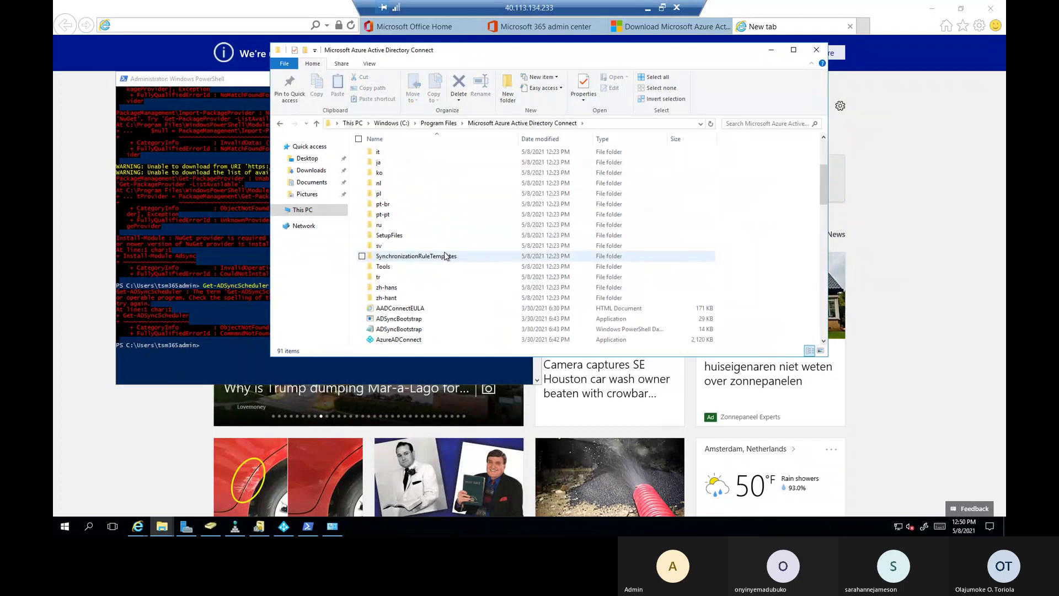
{"action": "left_click", "coordinate": [405, 196]}
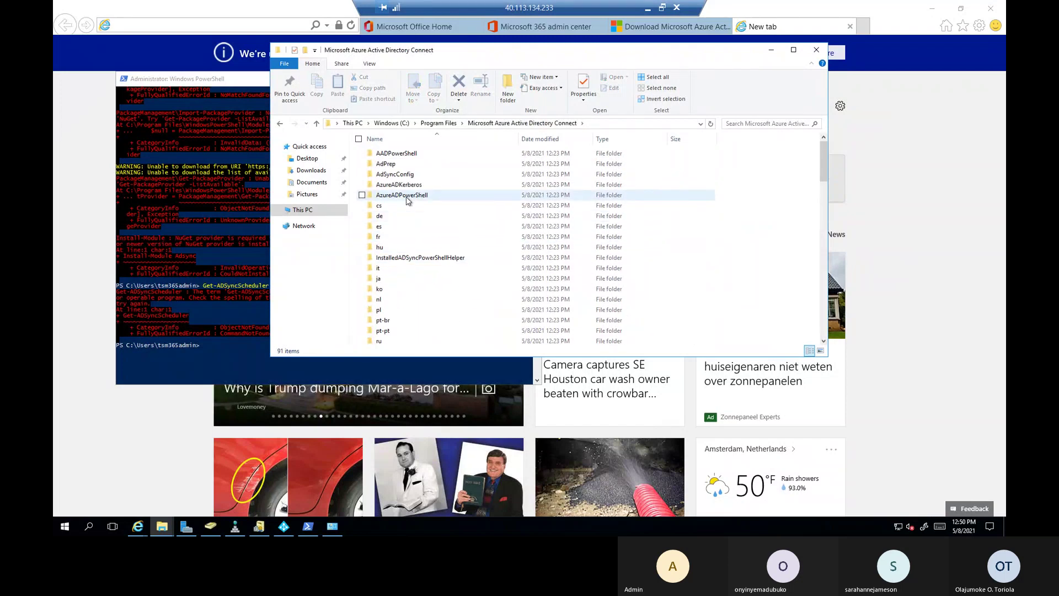
{"action": "double_click", "coordinate": [406, 196]}
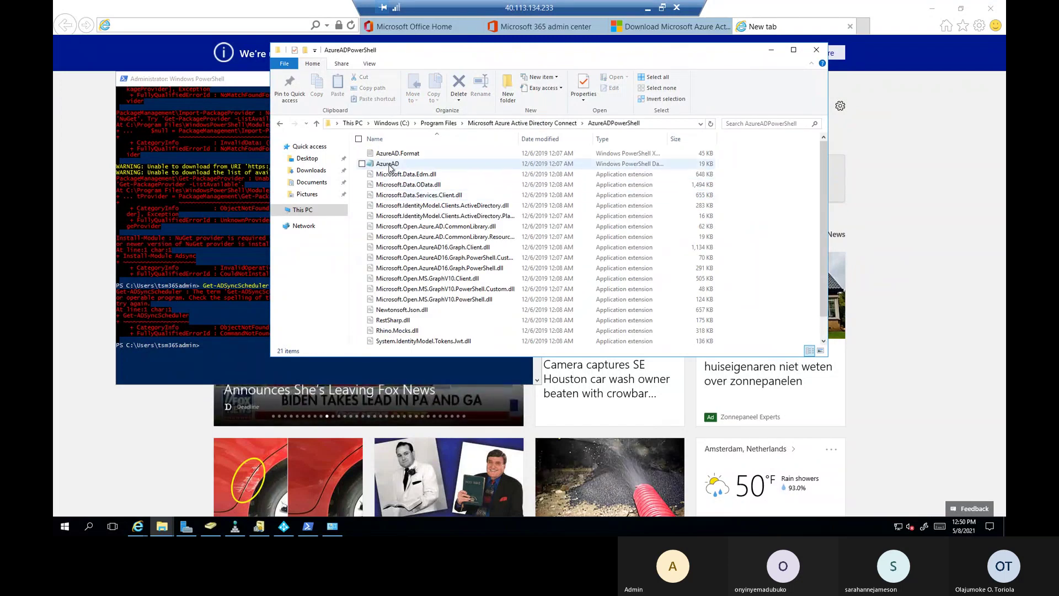
{"action": "right_click", "coordinate": [390, 165]}
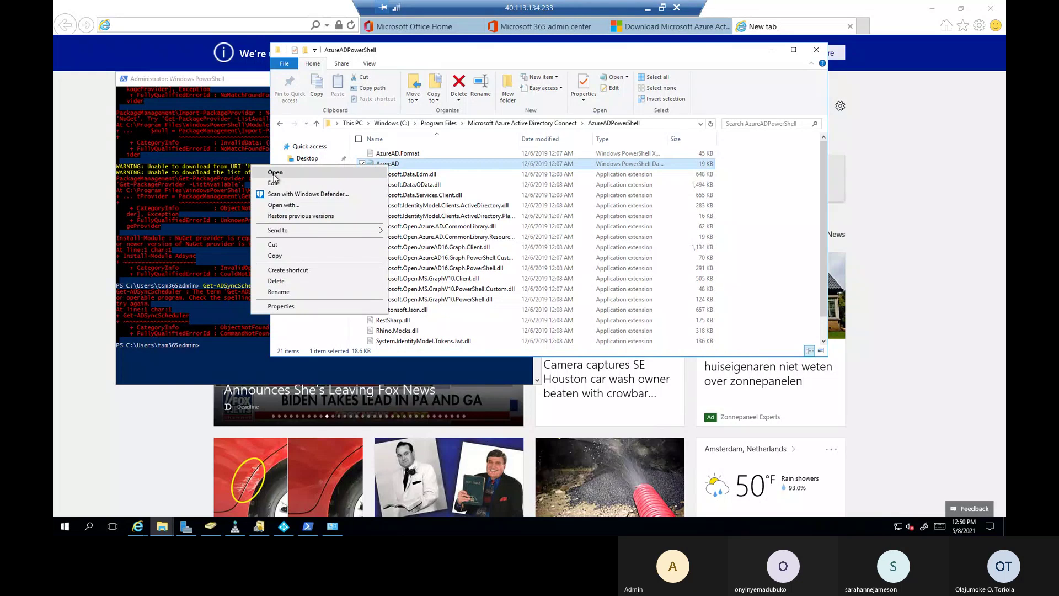
- Open the AzureAD manifest in Notepad and read its RootModule, version 2.0.2.76 and NestedModules
{"action": "left_click", "coordinate": [274, 172]}
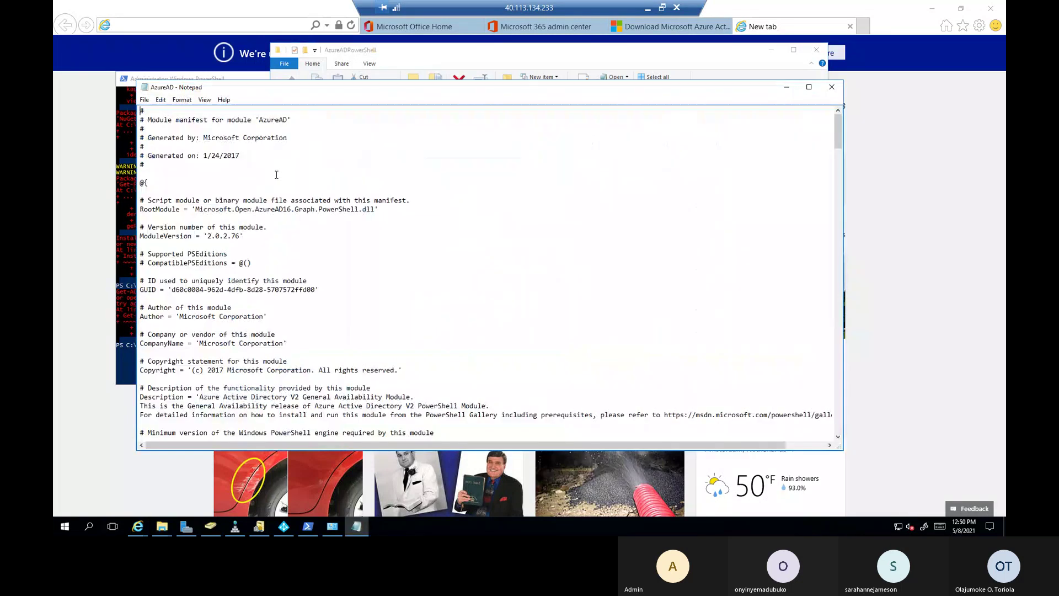
{"action": "scroll", "coordinate": [336, 275], "scroll_direction": "down", "scroll_amount": 5}
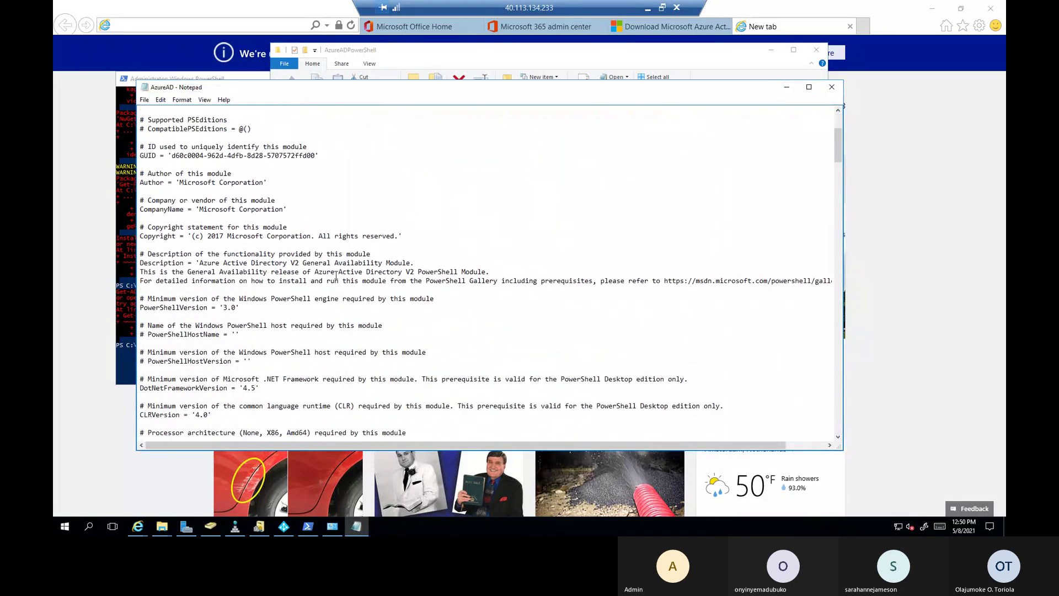
{"action": "scroll", "coordinate": [336, 276], "scroll_direction": "down", "scroll_amount": 7}
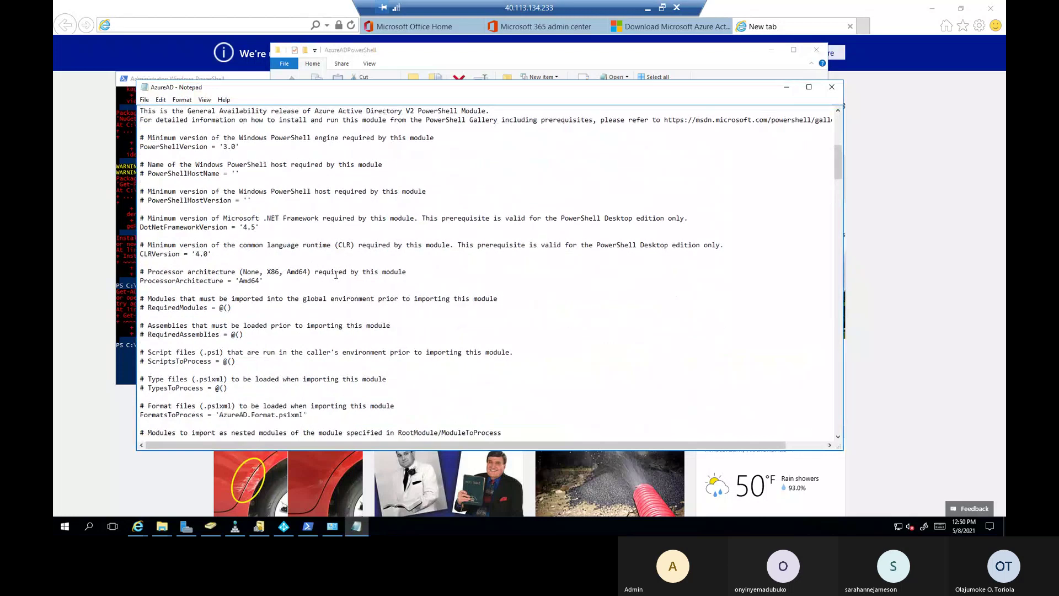
{"action": "scroll", "coordinate": [336, 274], "scroll_direction": "down", "scroll_amount": 3}
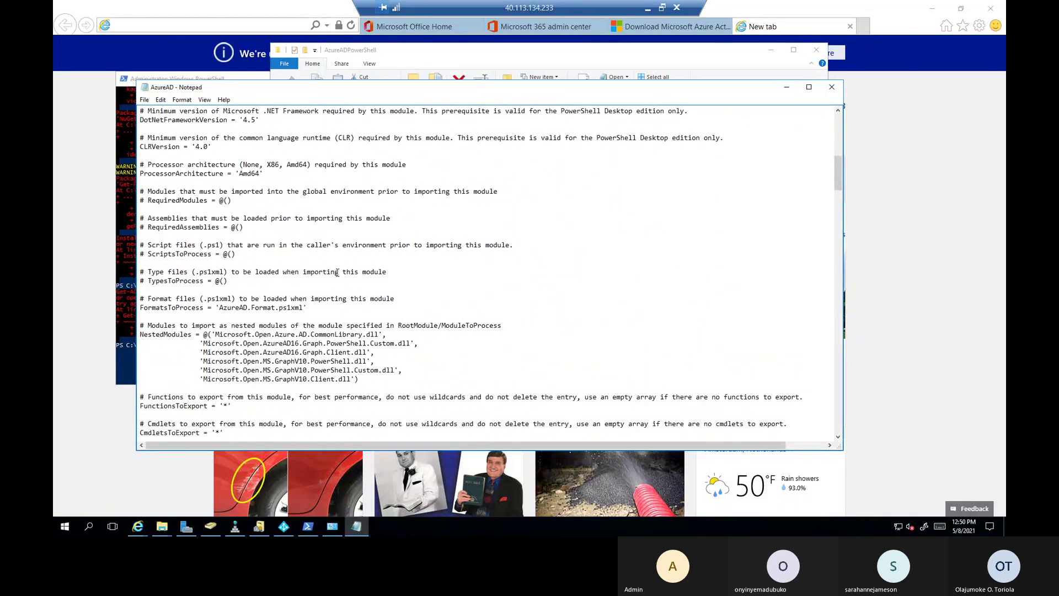
{"action": "scroll", "coordinate": [337, 272], "scroll_direction": "down", "scroll_amount": 1}
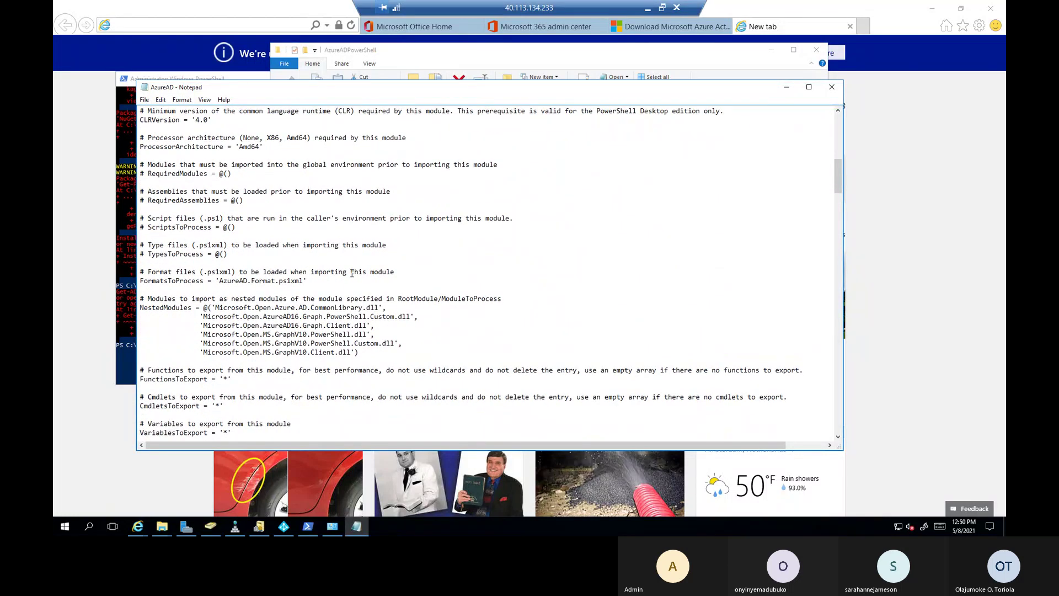
- Copy the Azure AD Connect Tools folder path and type cd in PowerShell
{"action": "left_click", "coordinate": [832, 93]}
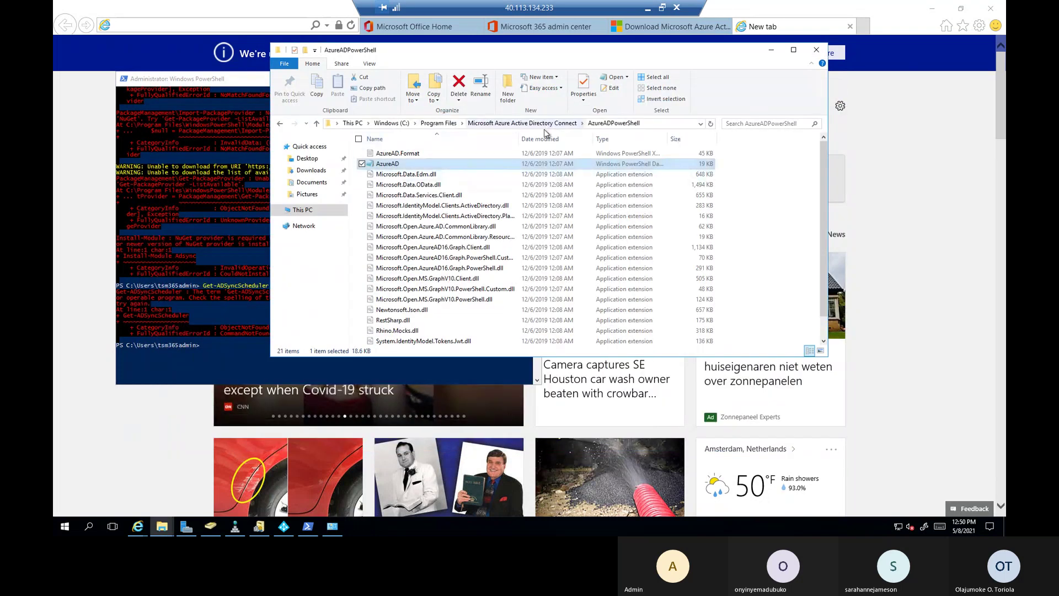
{"action": "left_click", "coordinate": [438, 123]}
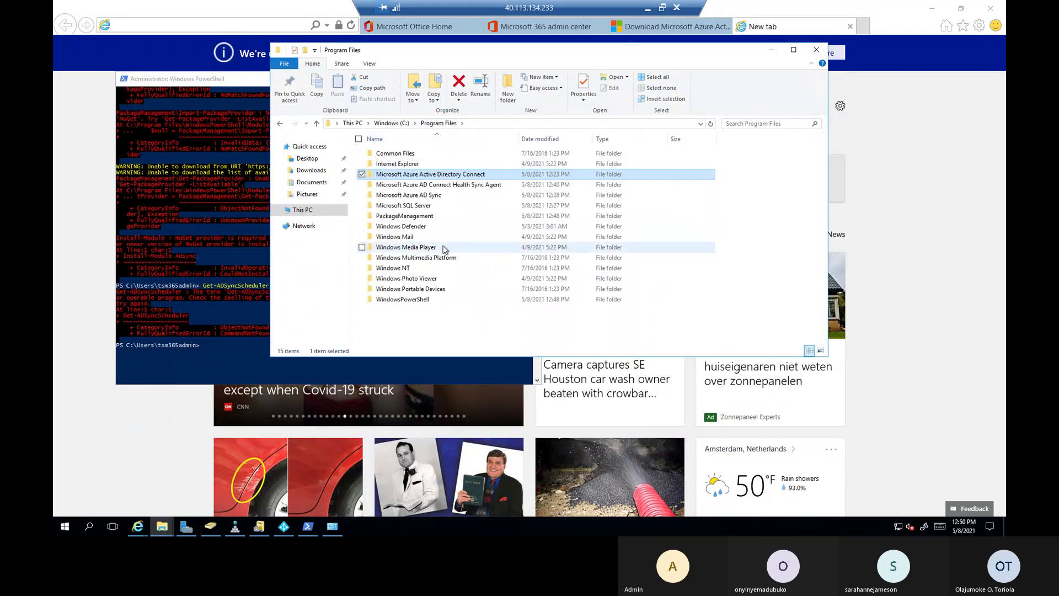
{"action": "double_click", "coordinate": [464, 175]}
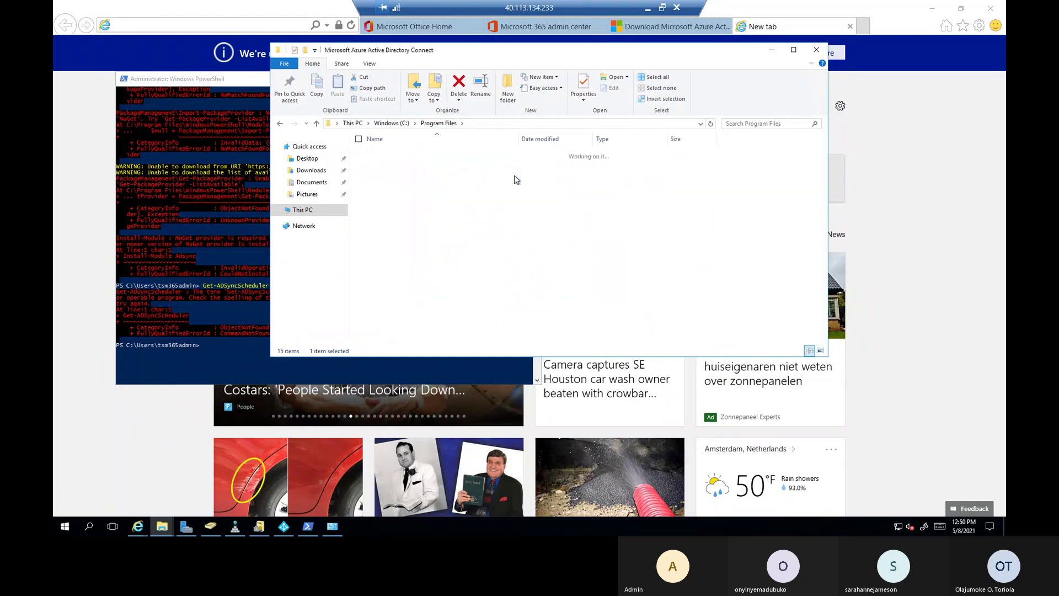
{"action": "scroll", "coordinate": [482, 246], "scroll_direction": "down", "scroll_amount": 10}
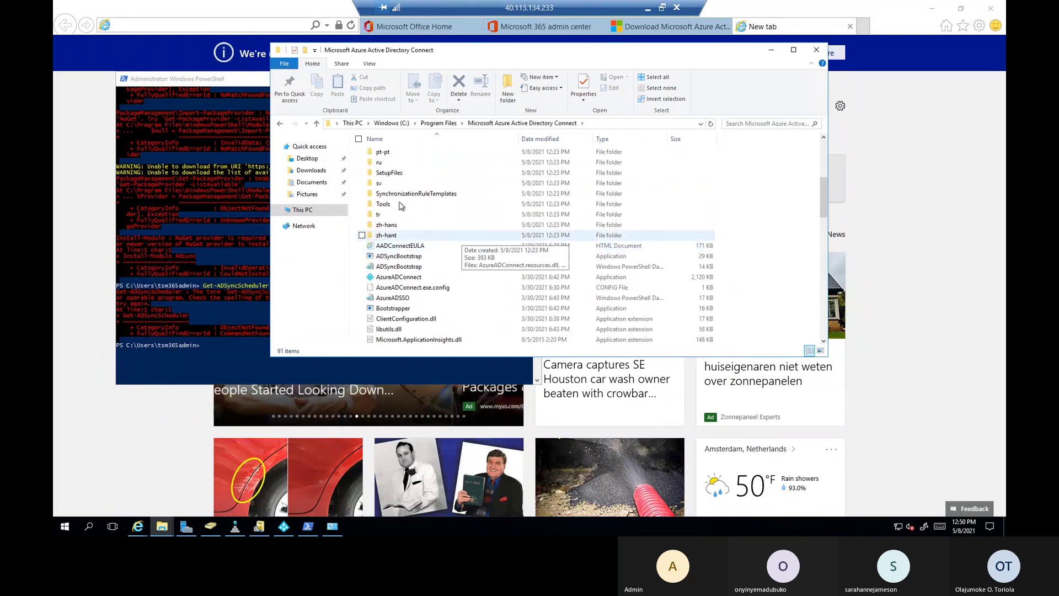
{"action": "double_click", "coordinate": [399, 205]}
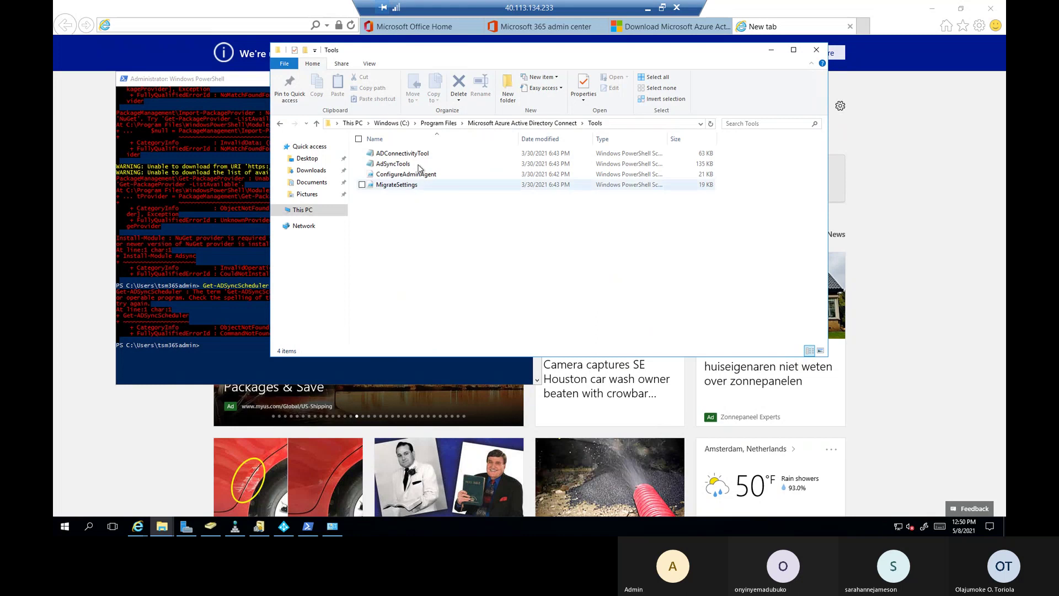
{"action": "right_click", "coordinate": [397, 167]}
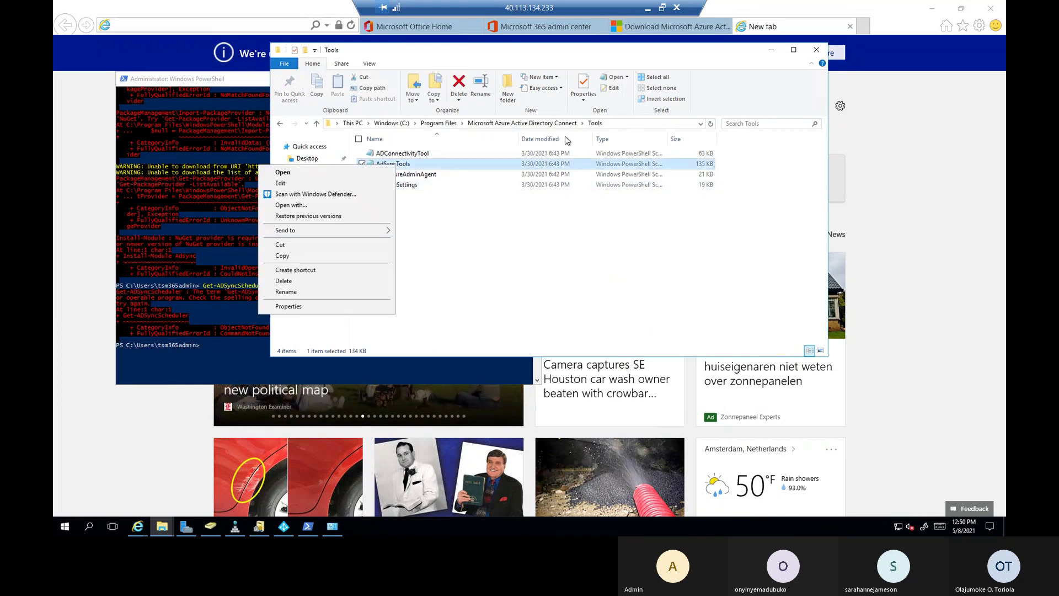
{"action": "left_click", "coordinate": [612, 126]}
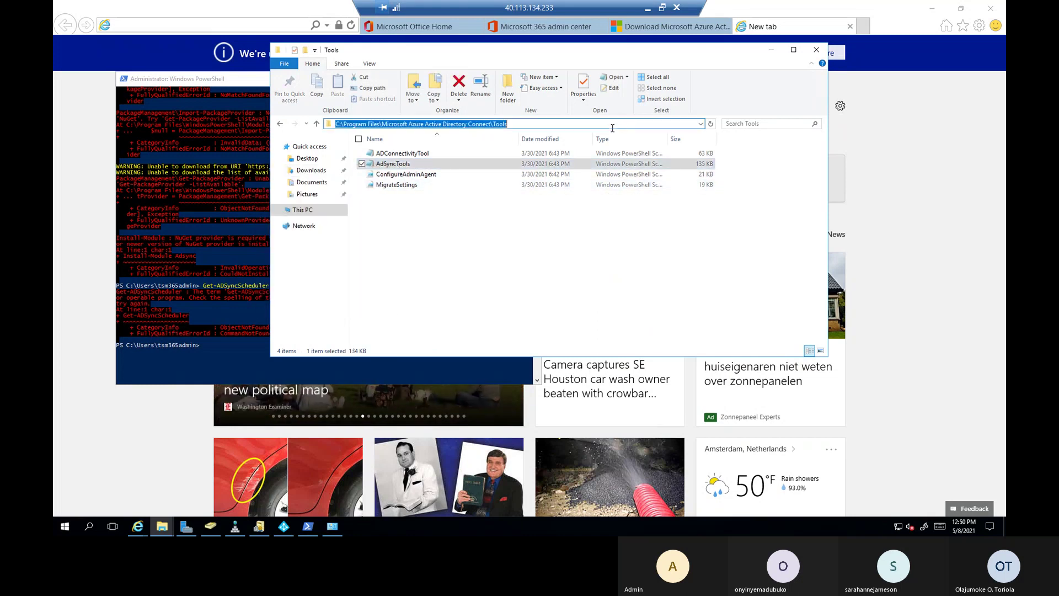
{"action": "right_click", "coordinate": [457, 120]}
{"action": "left_click", "coordinate": [353, 153]}
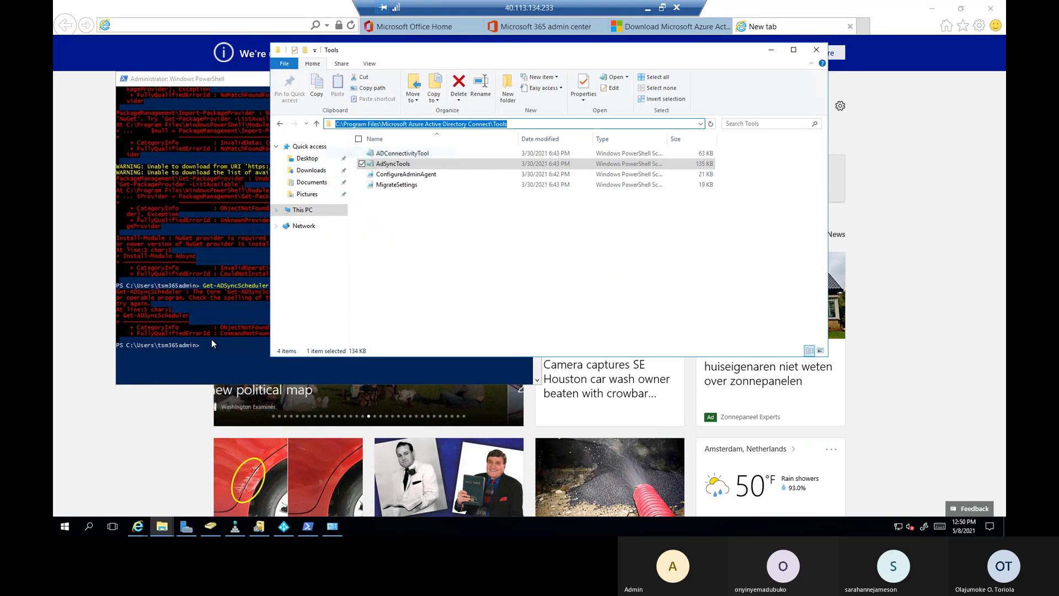
{"action": "left_click", "coordinate": [230, 351]}
{"action": "type", "text": "cd"}
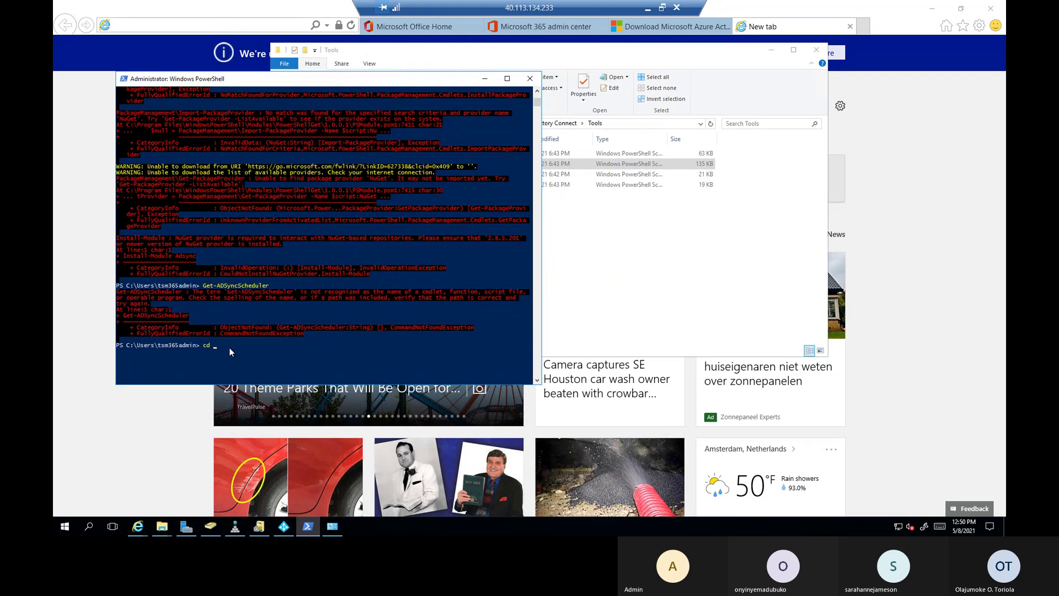
- Navigate instead to the AzureADPowerShell folder, copy its full path, and return to PowerShell
{"action": "left_click", "coordinate": [733, 270]}
{"action": "left_click", "coordinate": [439, 123]}
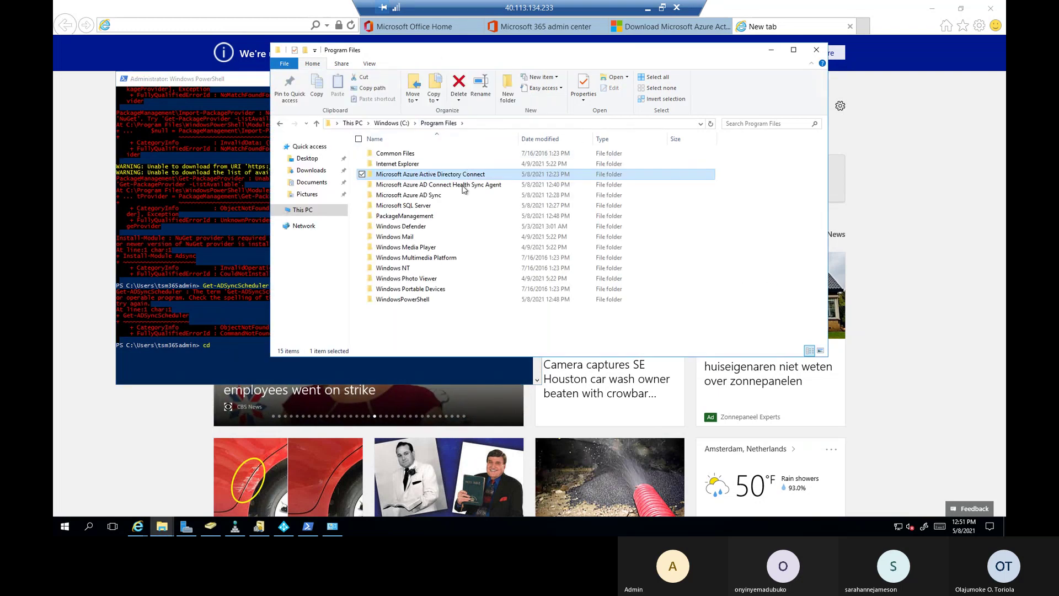
{"action": "left_click", "coordinate": [431, 197]}
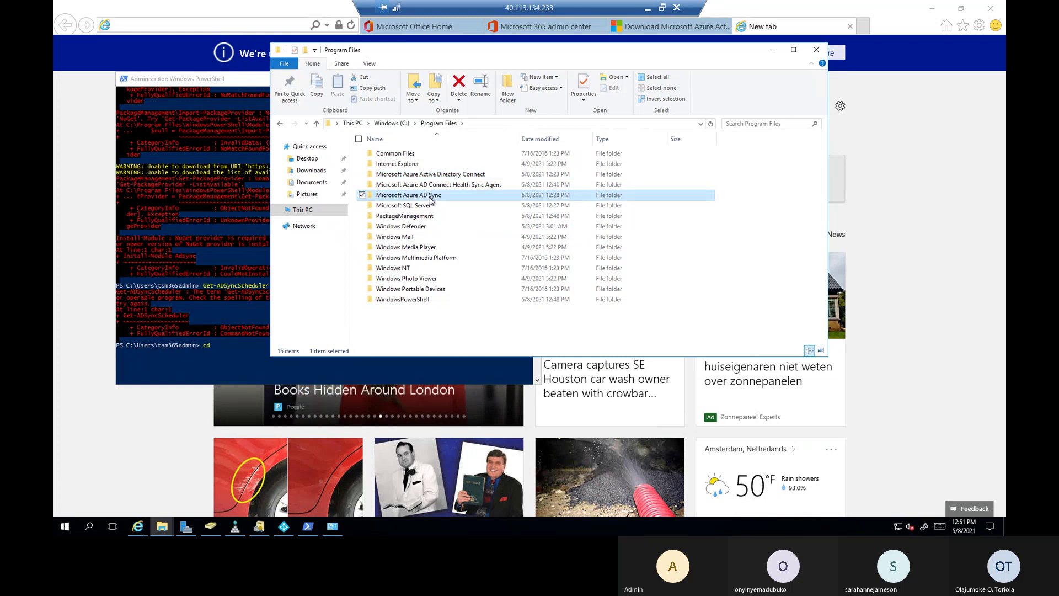
{"action": "double_click", "coordinate": [447, 175]}
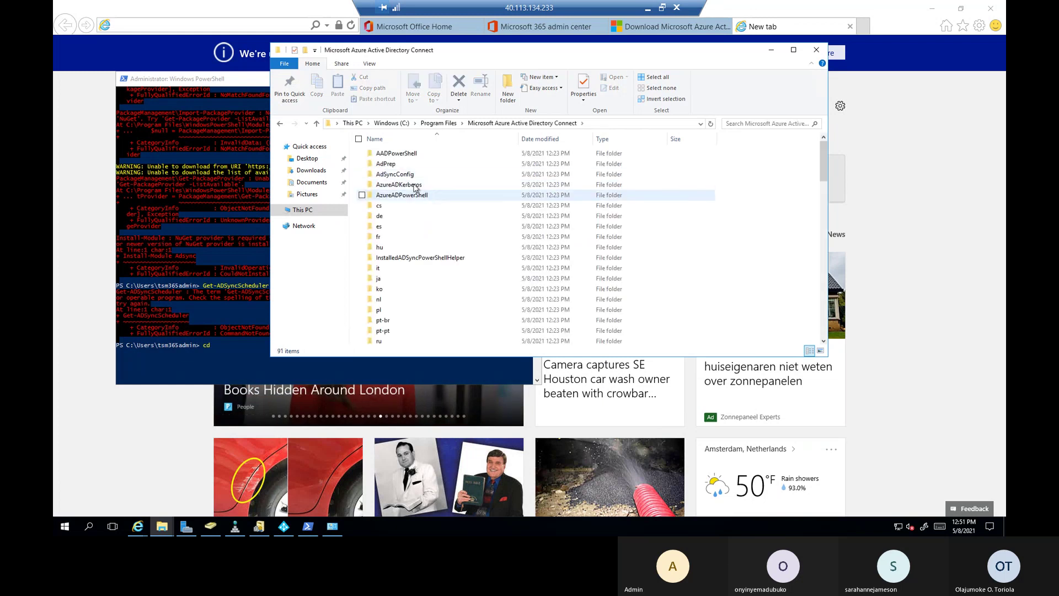
{"action": "double_click", "coordinate": [420, 153]}
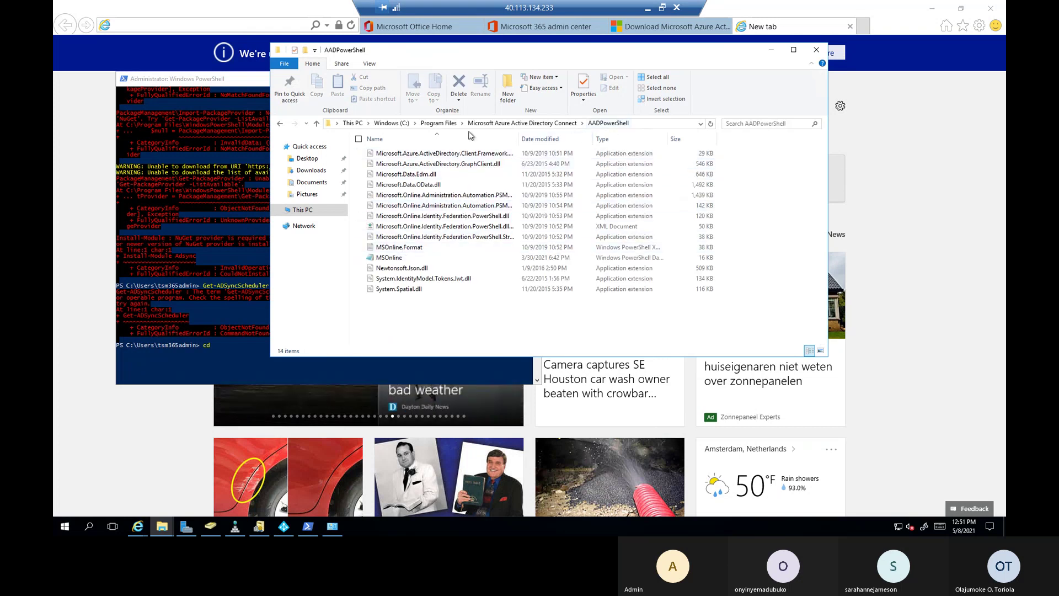
{"action": "left_click", "coordinate": [316, 123]}
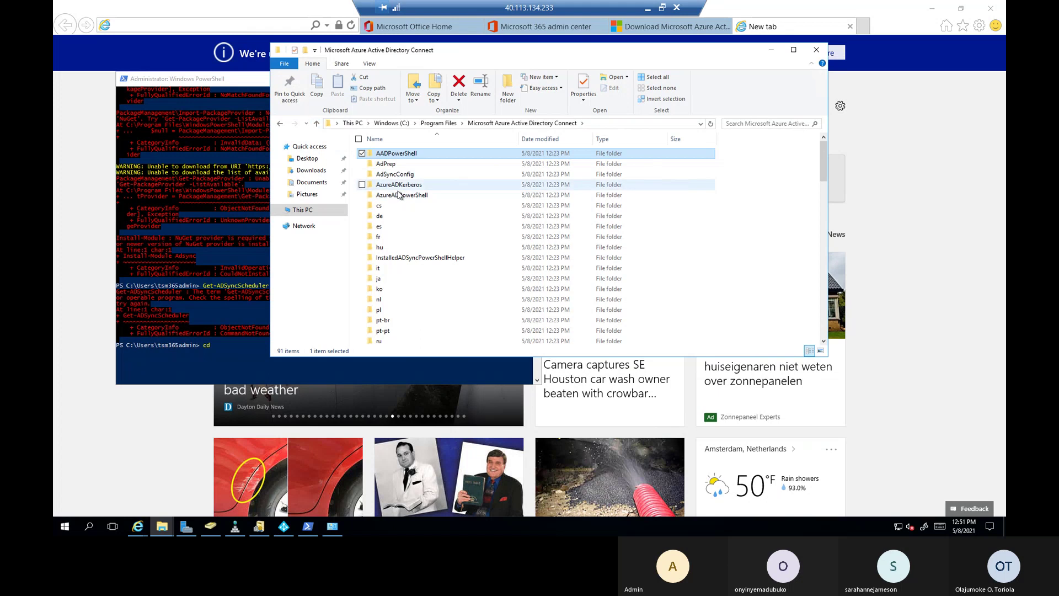
{"action": "double_click", "coordinate": [415, 196]}
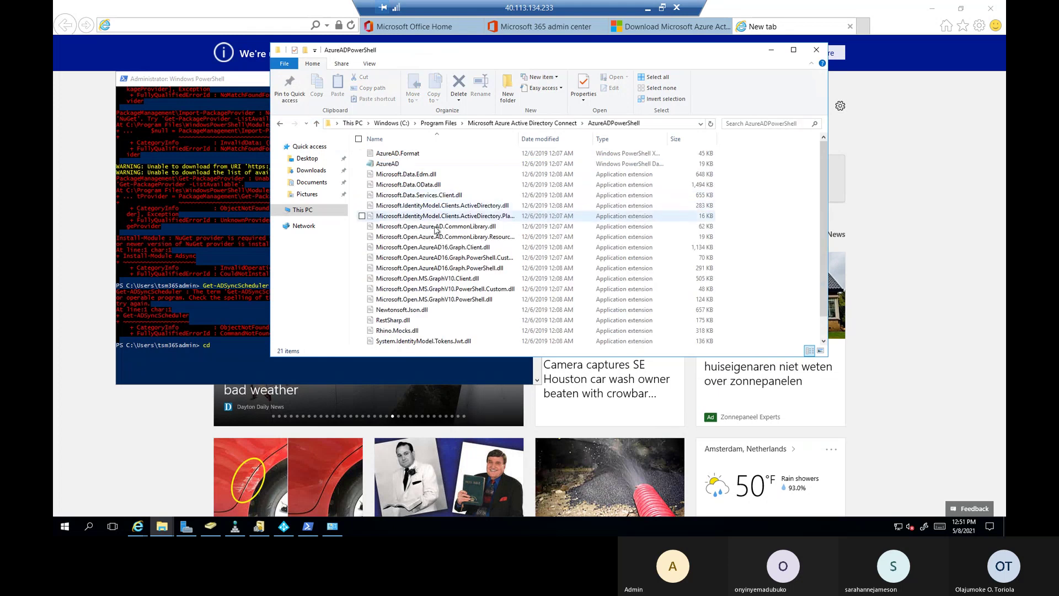
{"action": "left_click", "coordinate": [651, 123]}
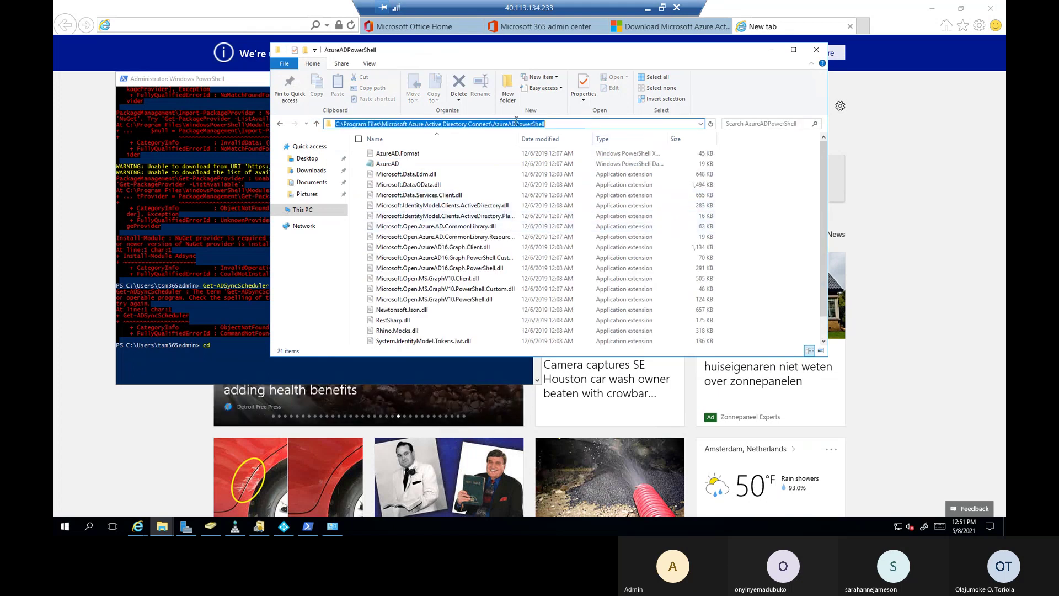
{"action": "right_click", "coordinate": [516, 123]}
{"action": "left_click", "coordinate": [407, 153]}
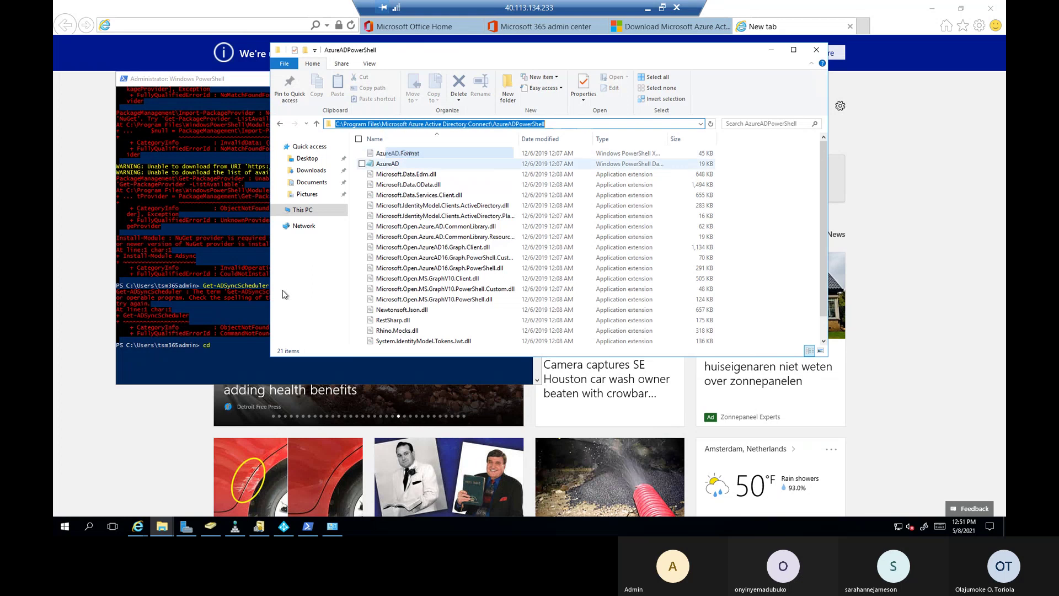
{"action": "left_click", "coordinate": [215, 354]}
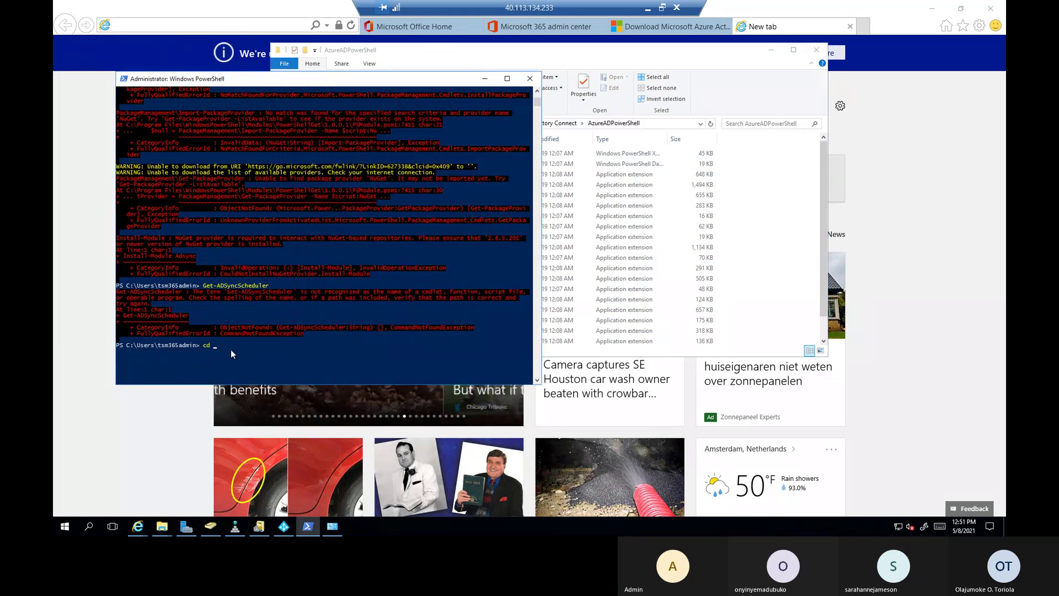
- Change directory into the pasted AzureADPowerShell path, wrapped in quotes
{"action": "right_click", "coordinate": [230, 349]}
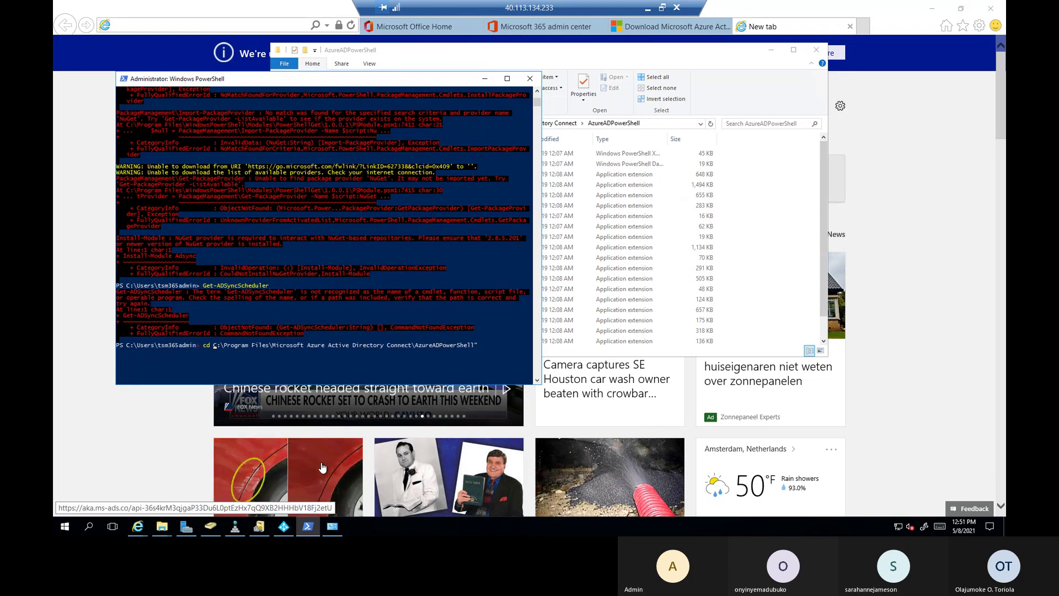
{"action": "type", "text": "\""}
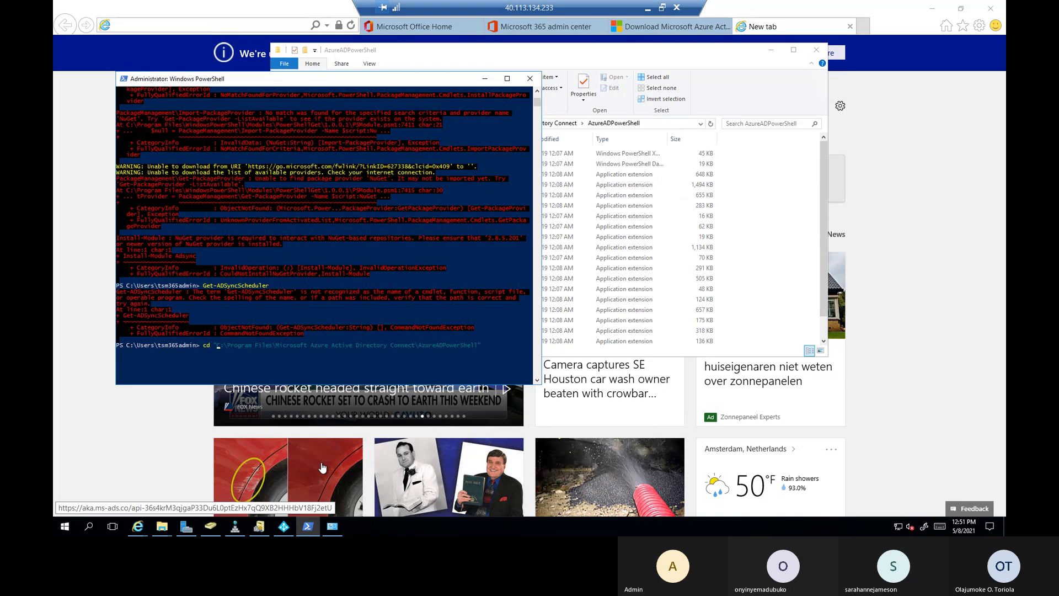
{"action": "left_click", "coordinate": [492, 352]}
{"action": "right_click", "coordinate": [491, 352]}
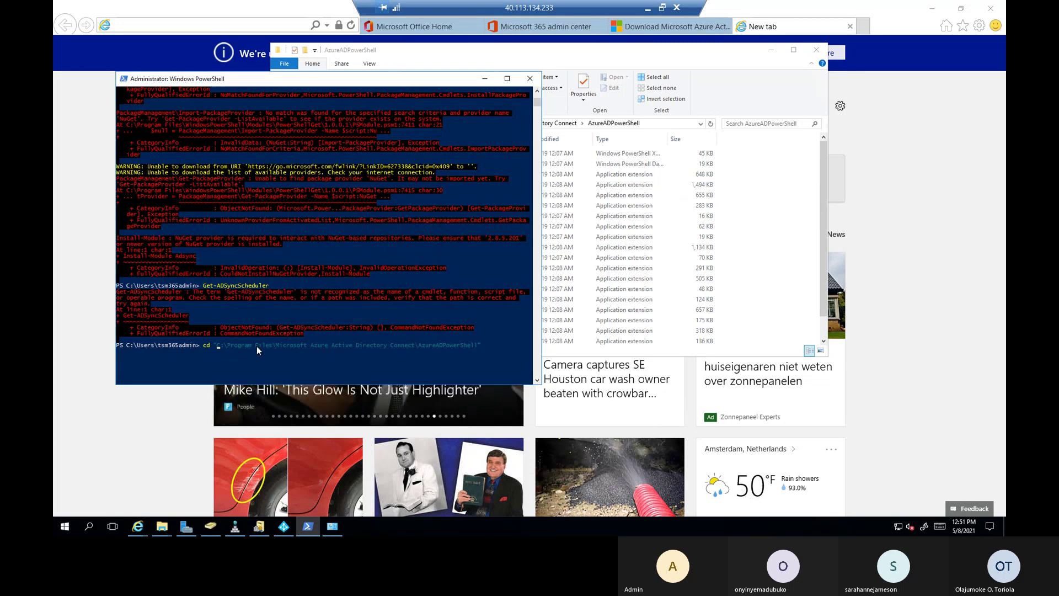
{"action": "scroll", "coordinate": [259, 350], "scroll_direction": "down", "scroll_amount": 1}
{"action": "scroll", "coordinate": [260, 353], "scroll_direction": "down", "scroll_amount": 8}
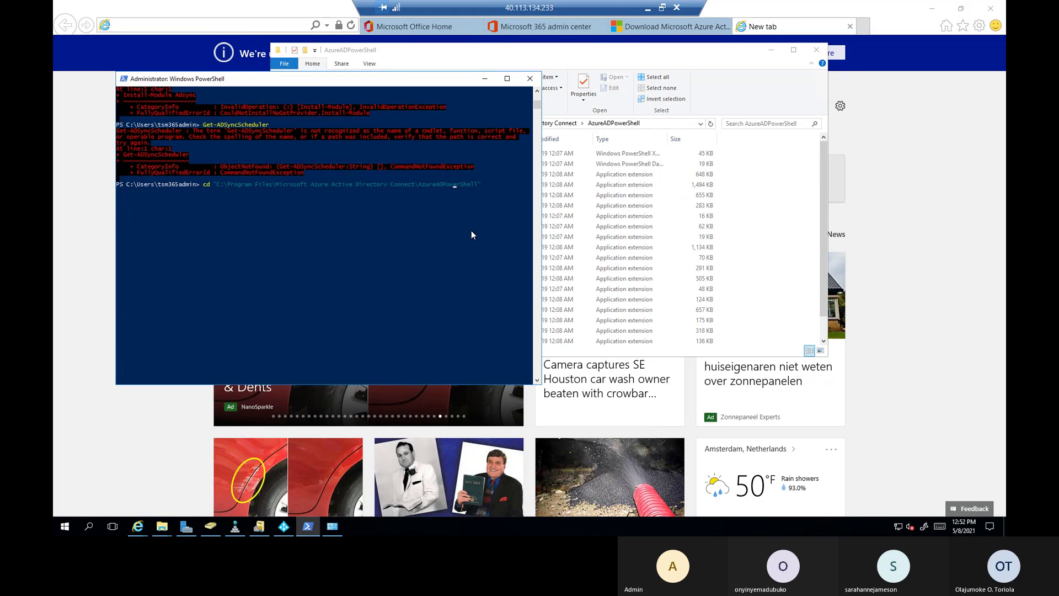
{"action": "key", "text": "Return"}
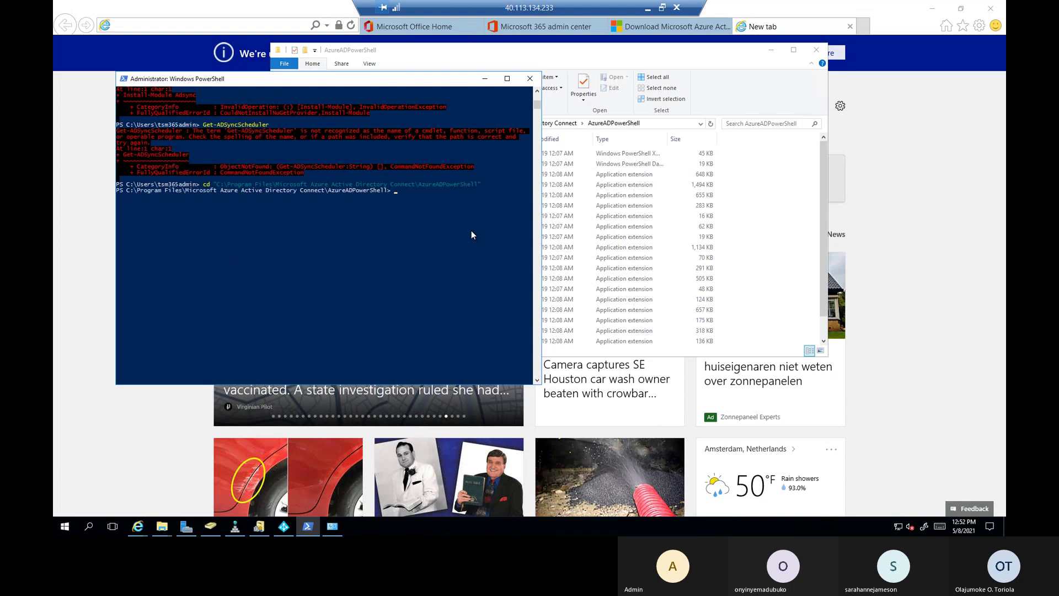
- Try running .\azuread.ps1, which fails as unrecognized, then check the AzureAD file in Explorer
{"action": "left_click", "coordinate": [400, 221]}
{"action": "type", "text": ".\\"}
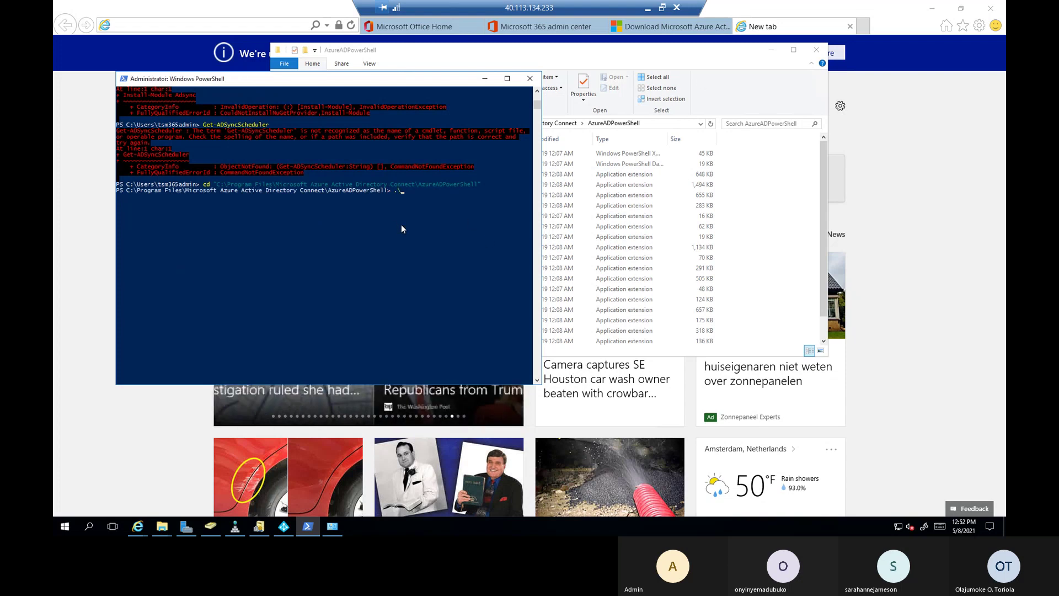
{"action": "left_click", "coordinate": [787, 172]}
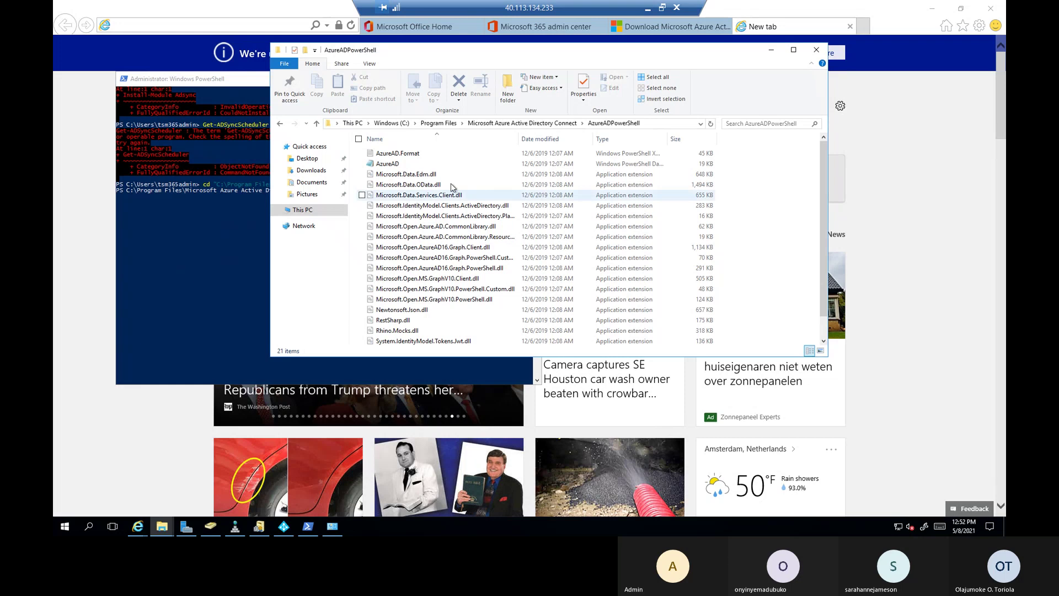
{"action": "left_click", "coordinate": [210, 270]}
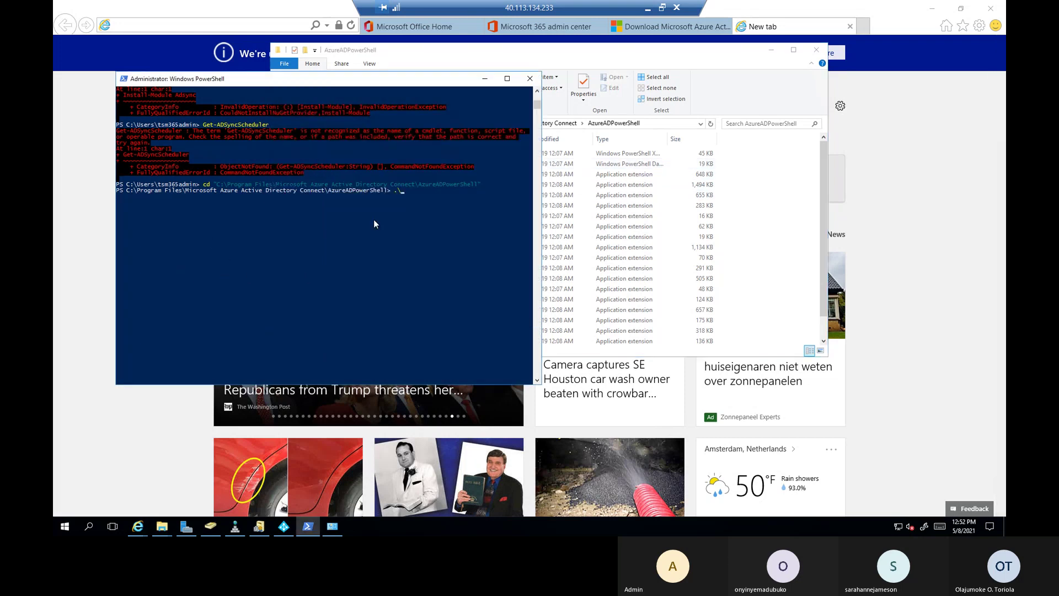
{"action": "type", "text": "azuread.p"}
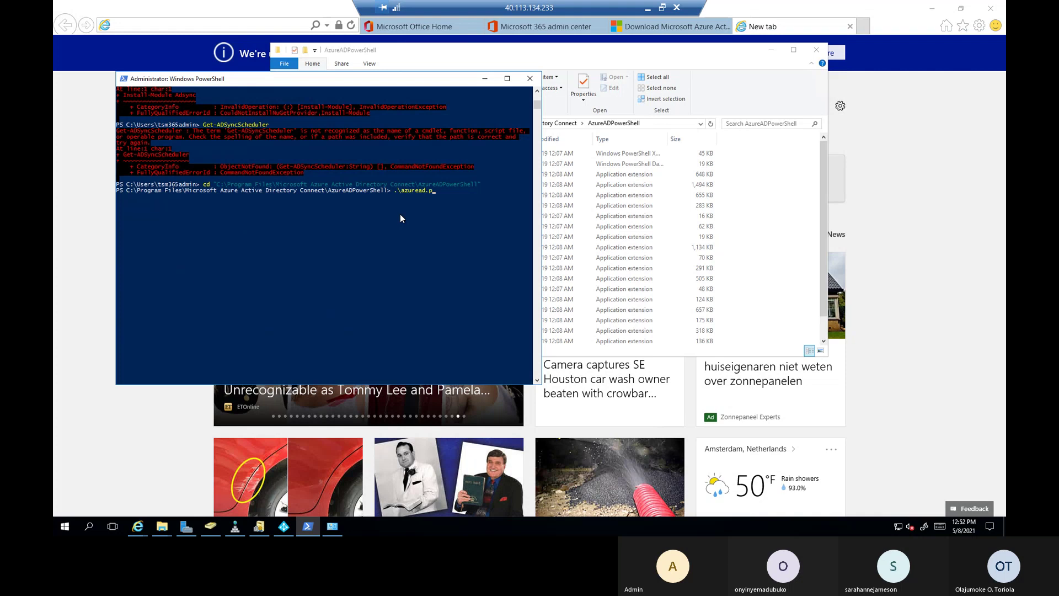
{"action": "type", "text": "s"}
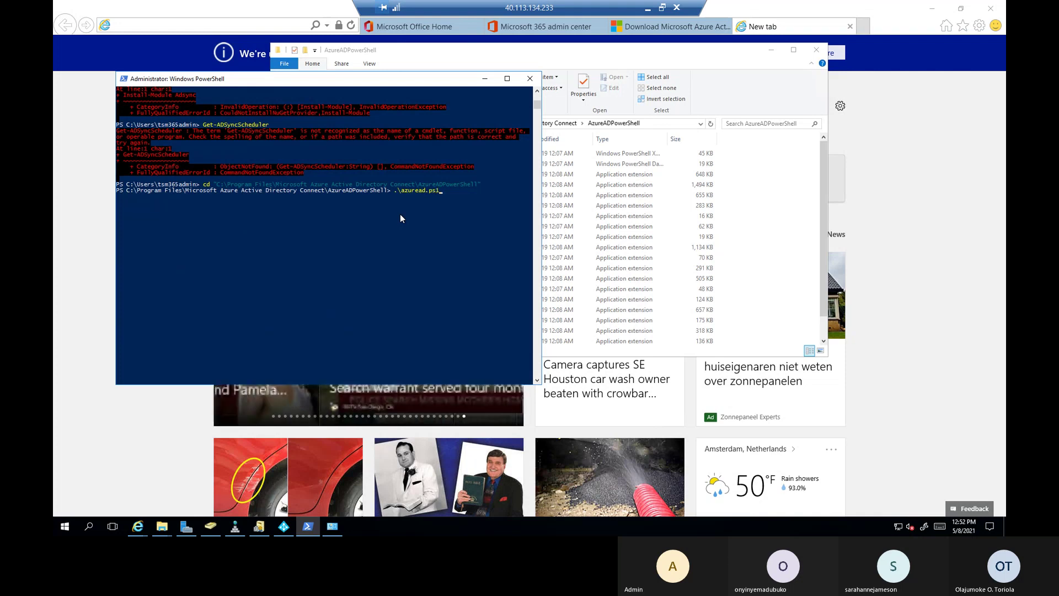
{"action": "type", "text": "1"}
{"action": "key", "text": "Return"}
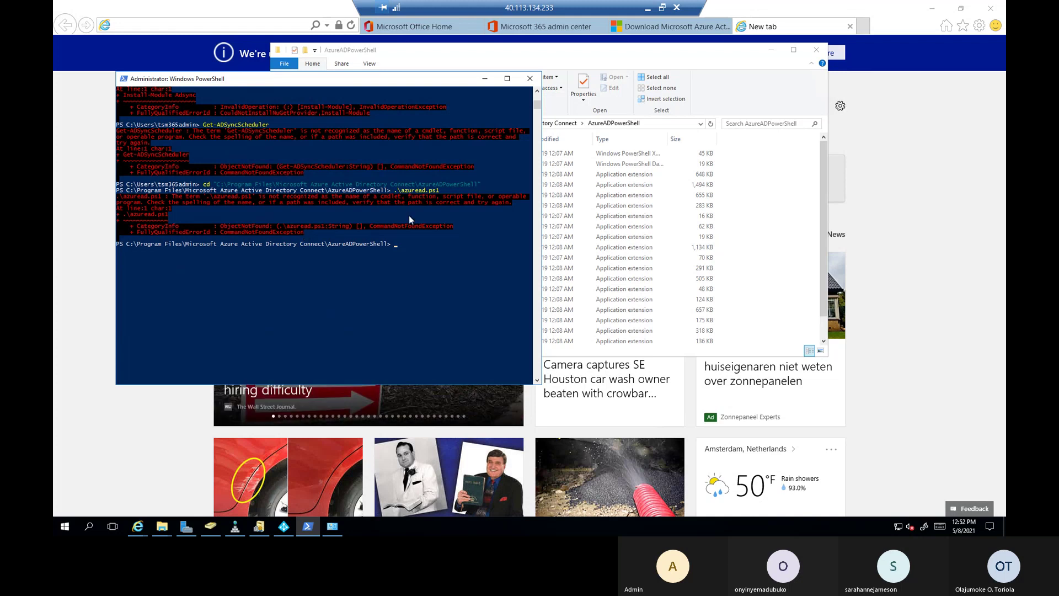
{"action": "left_click", "coordinate": [606, 163]}
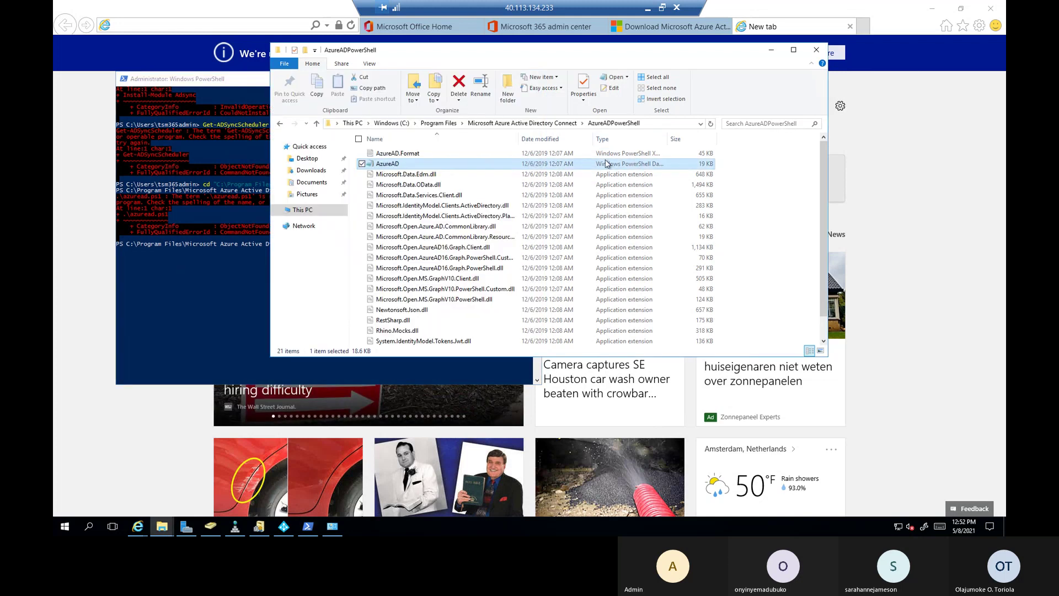
{"action": "right_click", "coordinate": [395, 166]}
{"action": "left_click", "coordinate": [171, 270]}
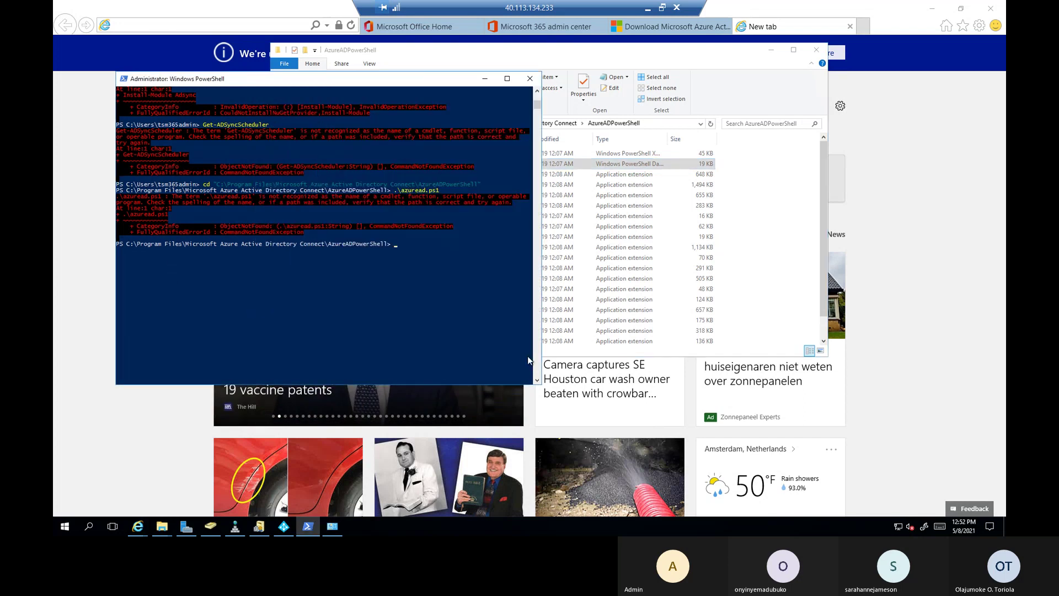
- Run .\AzureAD.psd1 to open it in Notepad, scroll to the signature block, and close it
{"action": "type", "text": ".\\a"}
{"action": "key", "text": "Tab"}
{"action": "key", "text": "Tab"}
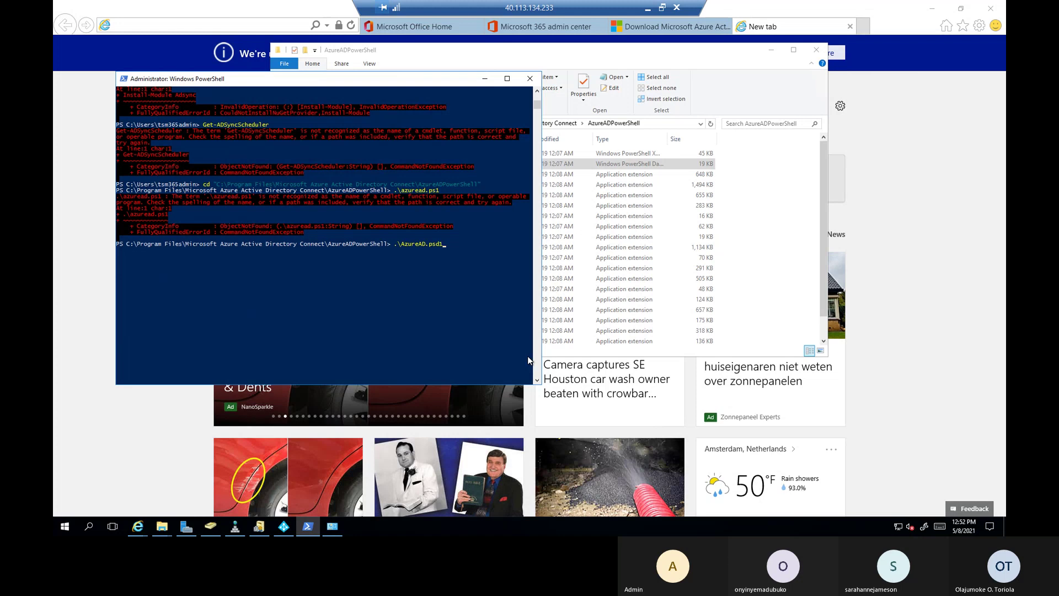
{"action": "key", "text": "Return"}
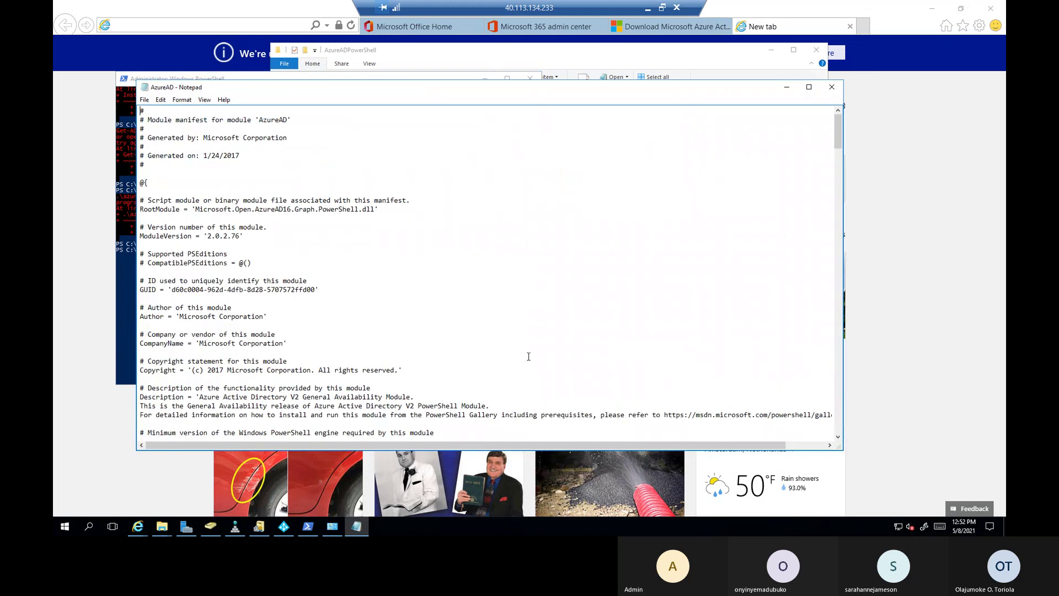
{"action": "scroll", "coordinate": [452, 248], "scroll_direction": "down", "scroll_amount": 16}
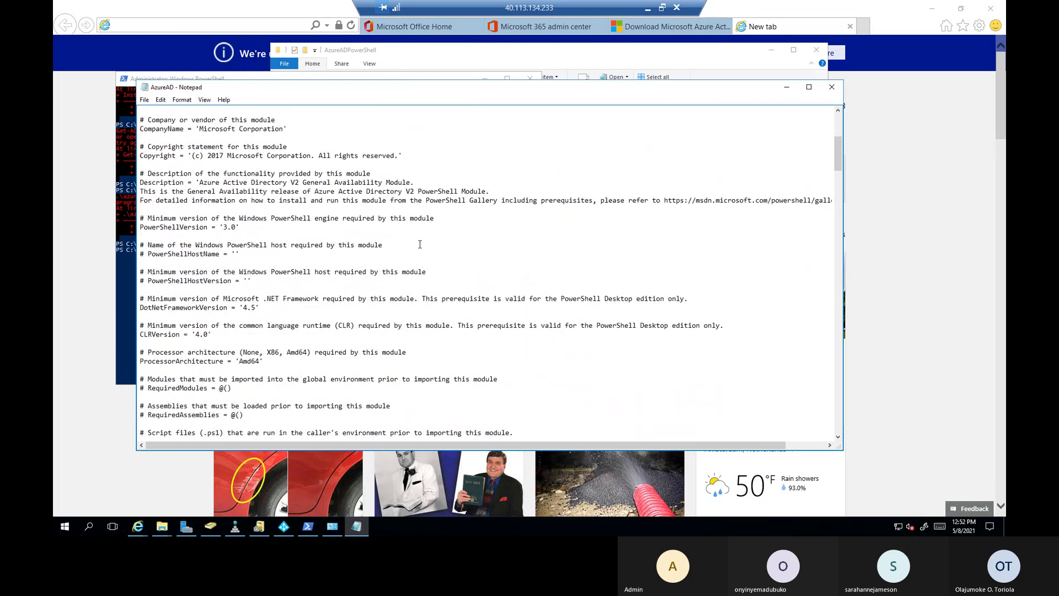
{"action": "scroll", "coordinate": [418, 246], "scroll_direction": "down", "scroll_amount": 6}
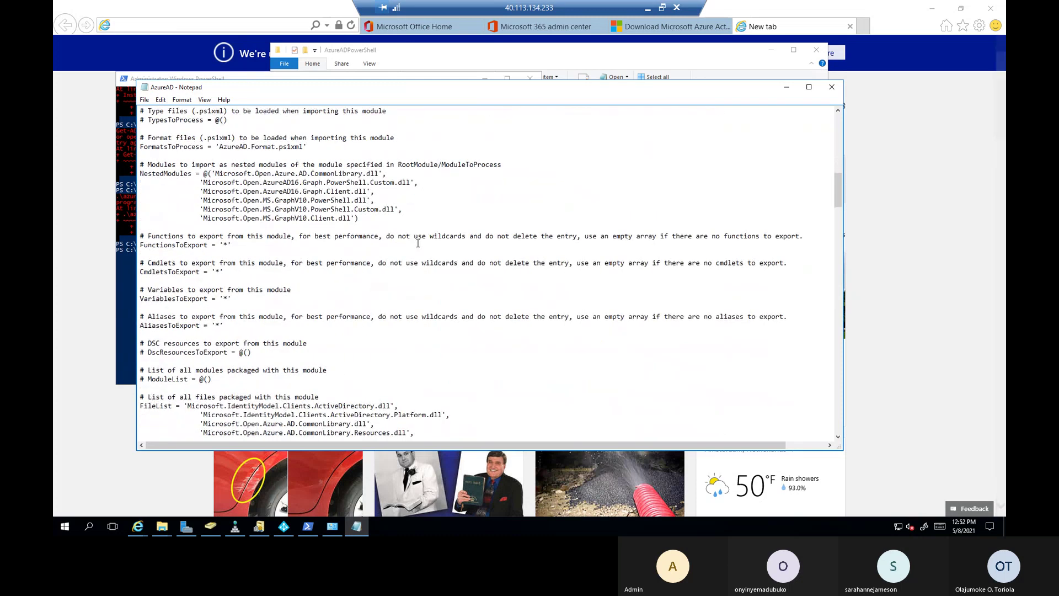
{"action": "scroll", "coordinate": [418, 243], "scroll_direction": "down", "scroll_amount": 13}
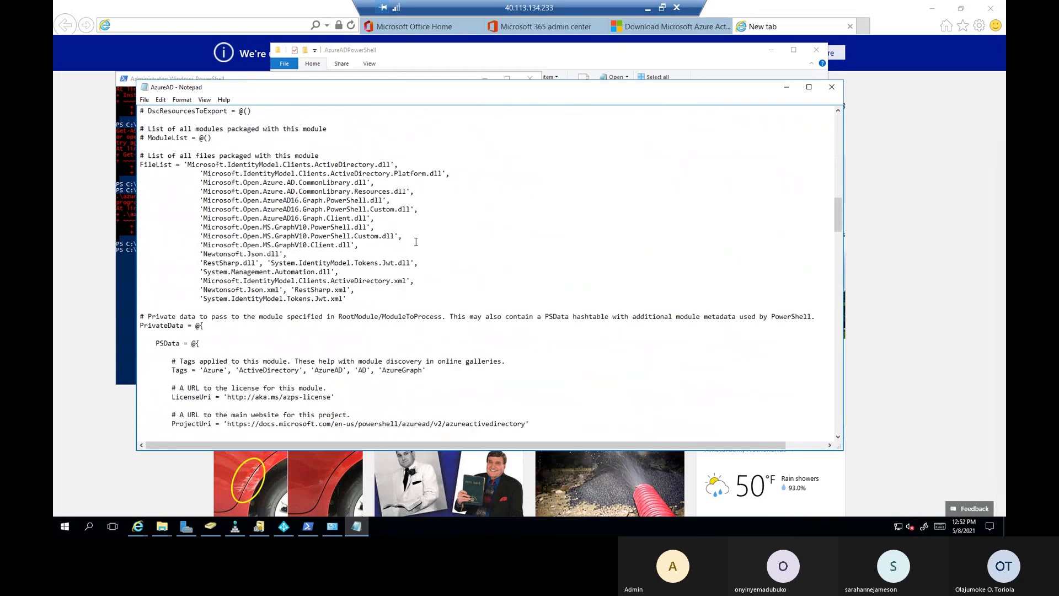
{"action": "scroll", "coordinate": [415, 242], "scroll_direction": "down", "scroll_amount": 5}
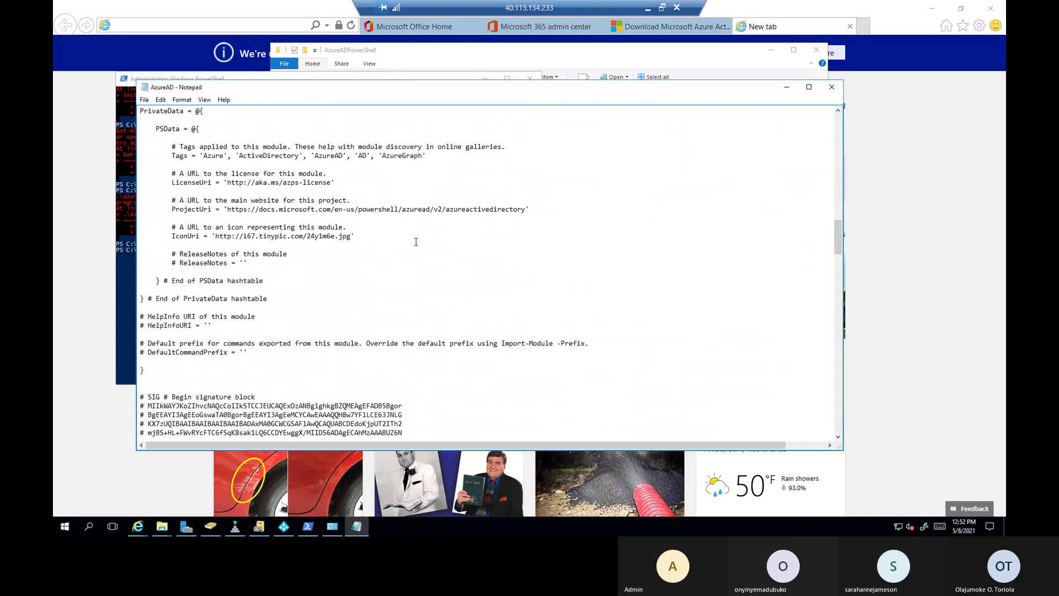
{"action": "scroll", "coordinate": [416, 242], "scroll_direction": "down", "scroll_amount": 6}
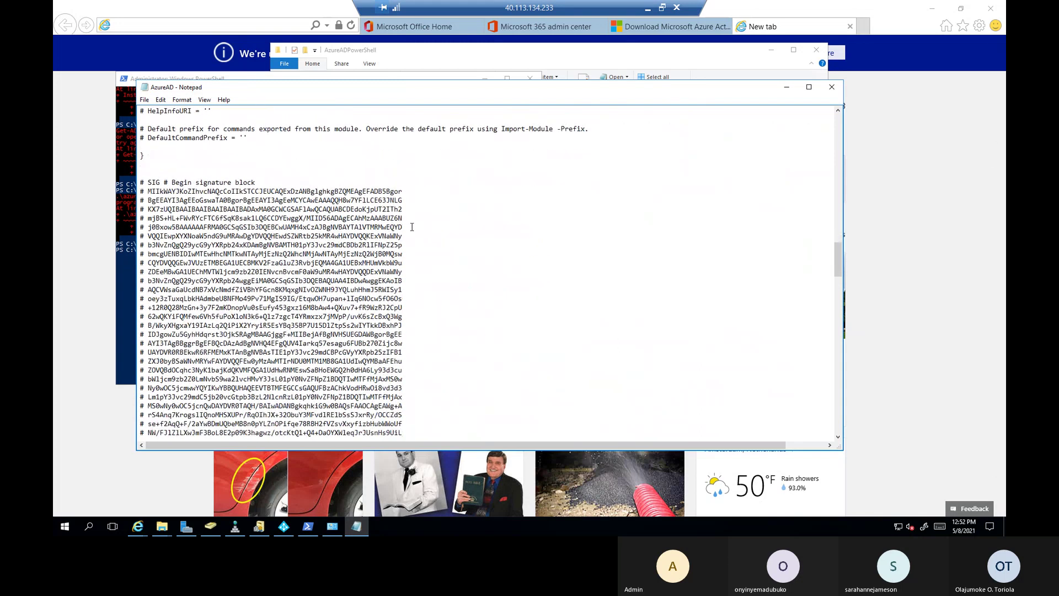
{"action": "left_click", "coordinate": [832, 88]}
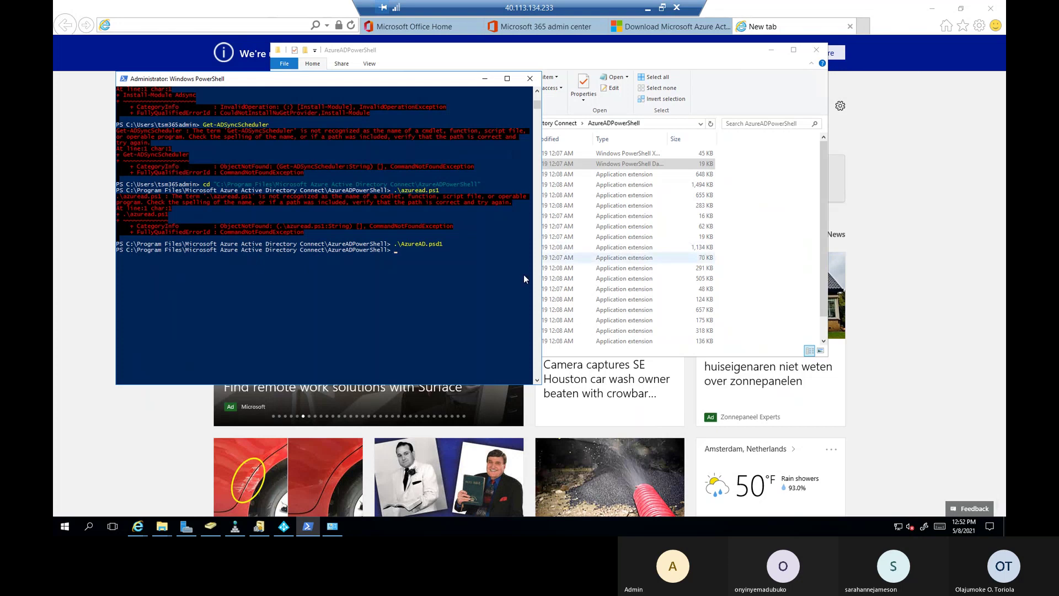
- Open Synchronization Service Manager and review the latest wintest.com.ng Export run
{"action": "left_click", "coordinate": [712, 77]}
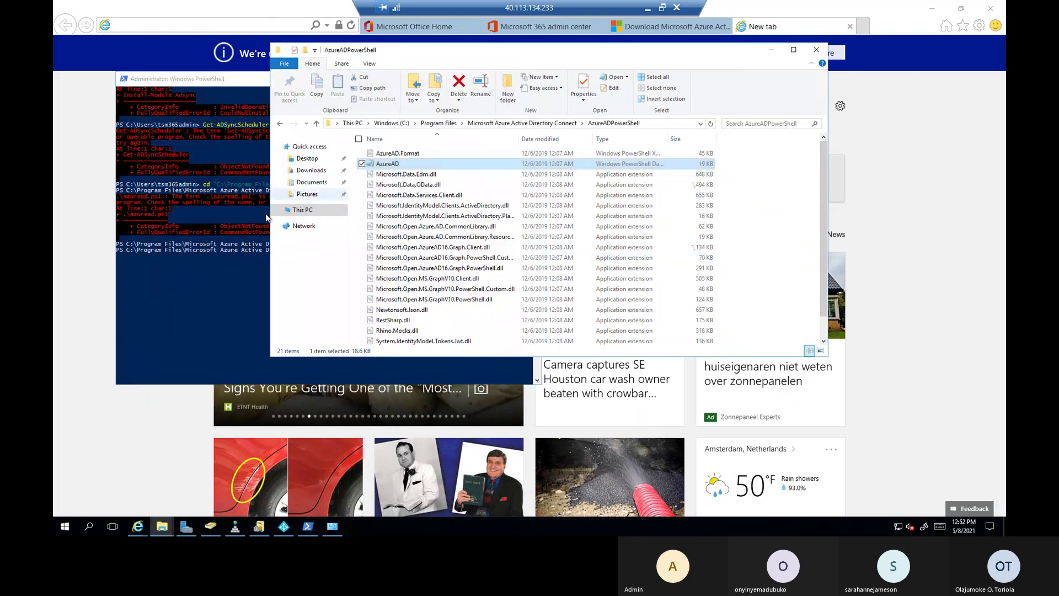
{"action": "left_click", "coordinate": [302, 526]}
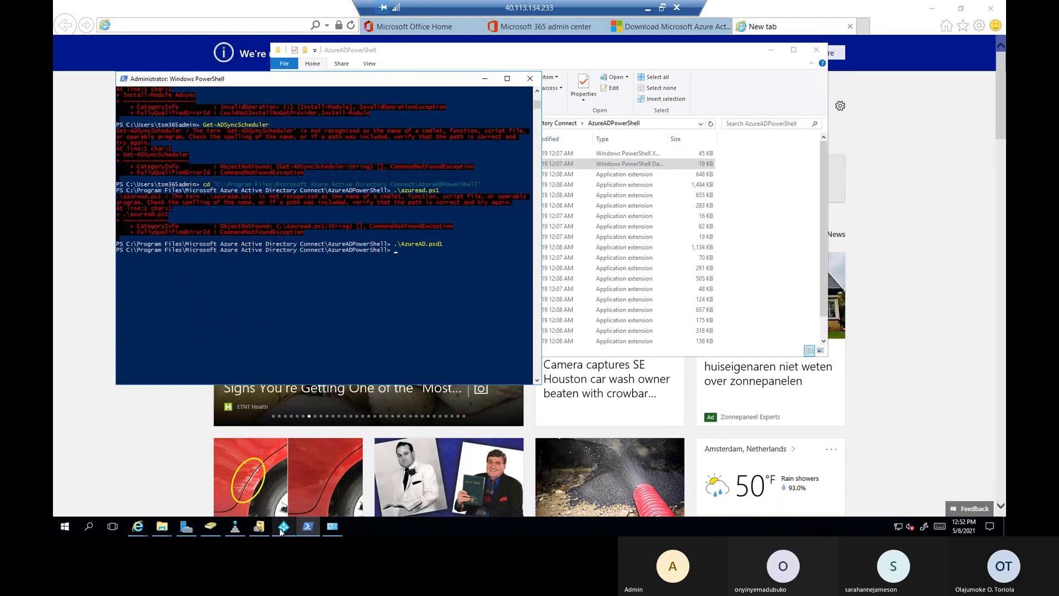
{"action": "left_click", "coordinate": [283, 527]}
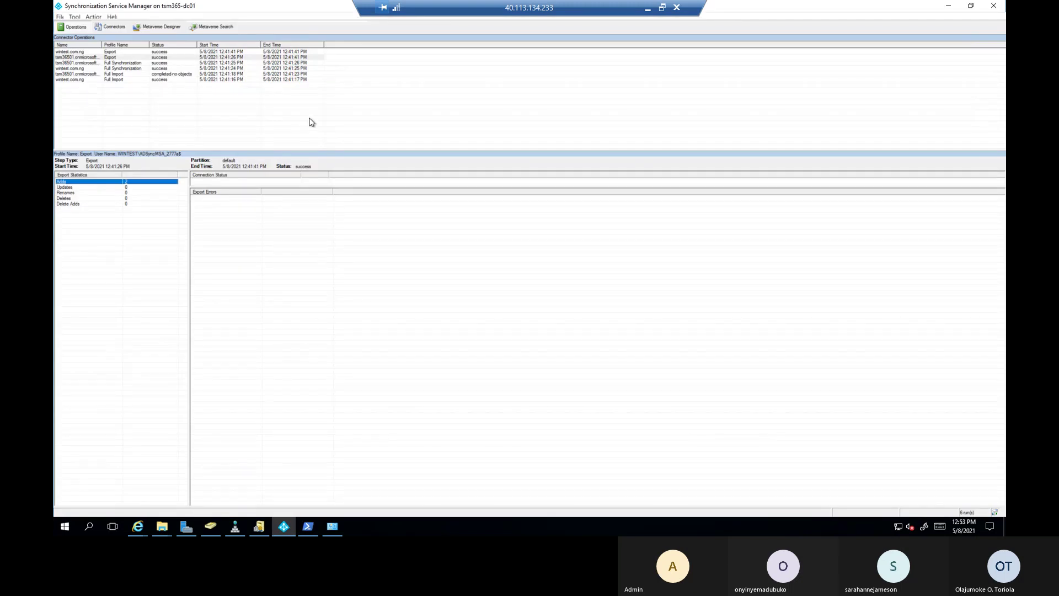
{"action": "left_click", "coordinate": [81, 53]}
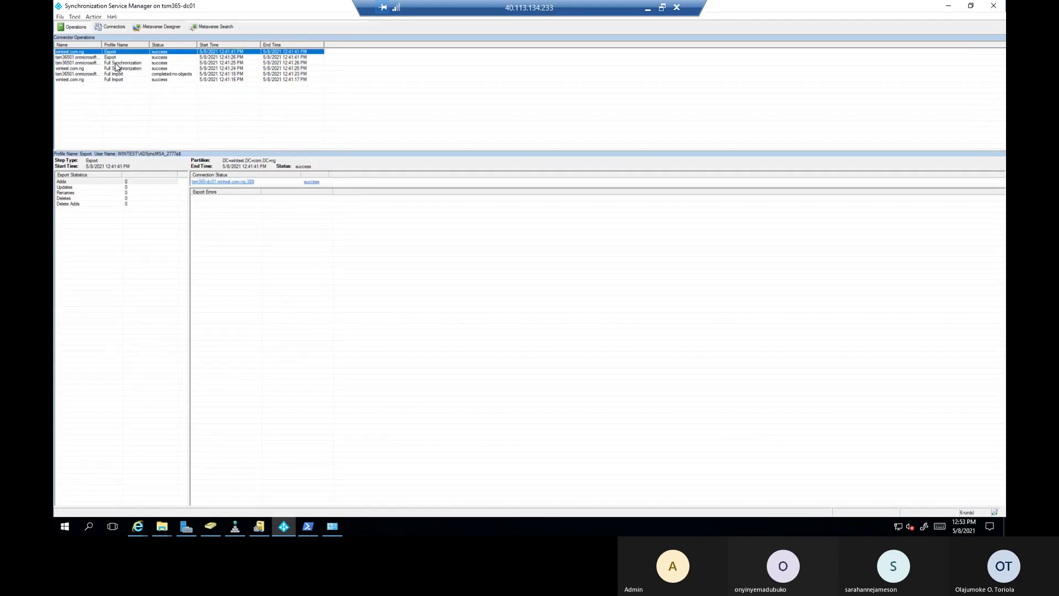
{"action": "left_click", "coordinate": [113, 28]}
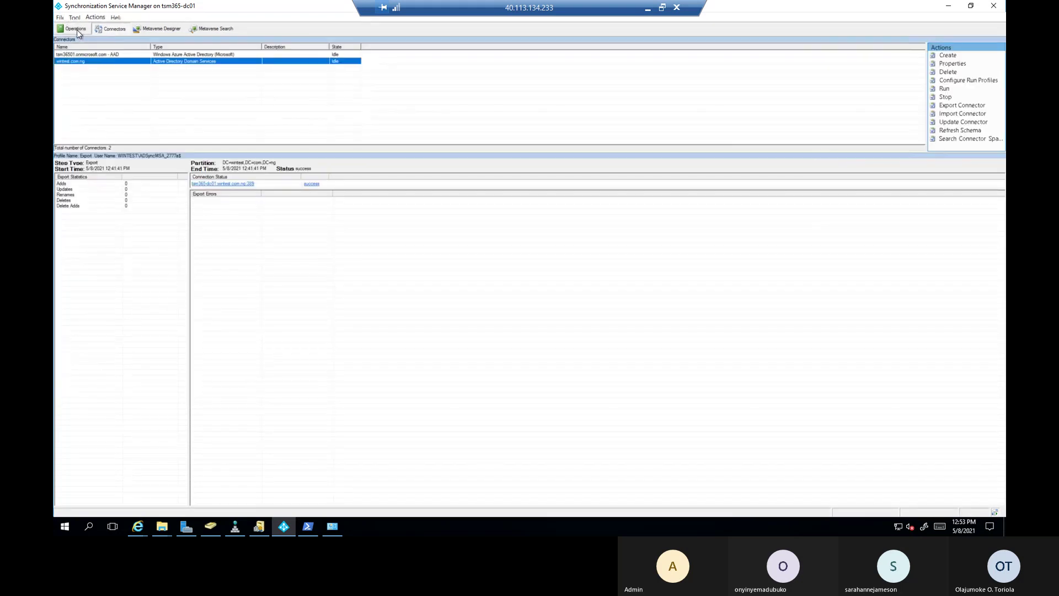
{"action": "left_click", "coordinate": [78, 31]}
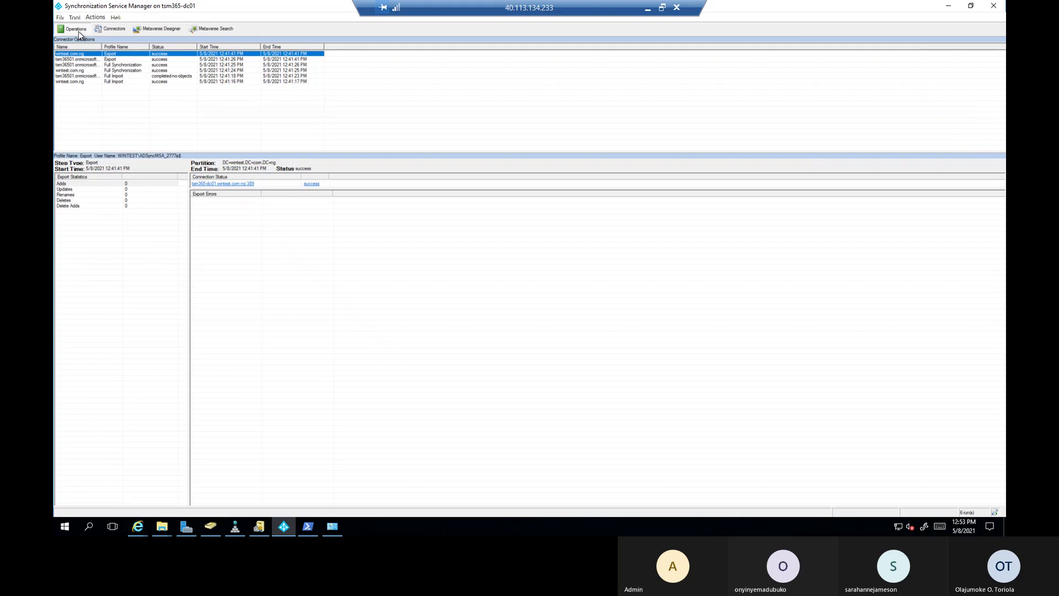
{"action": "right_click", "coordinate": [98, 59]}
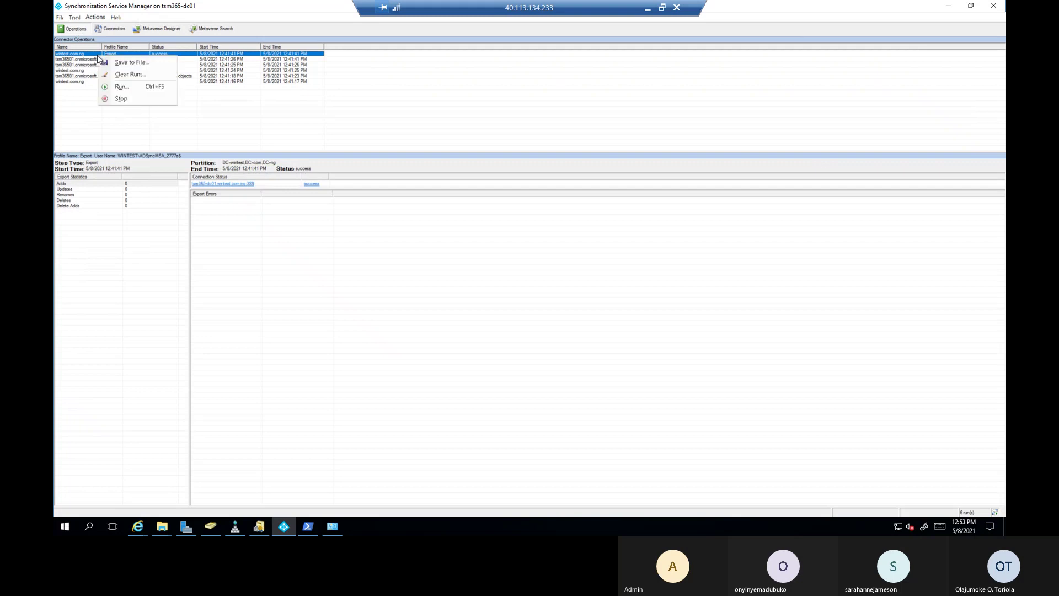
{"action": "left_click", "coordinate": [81, 32]}
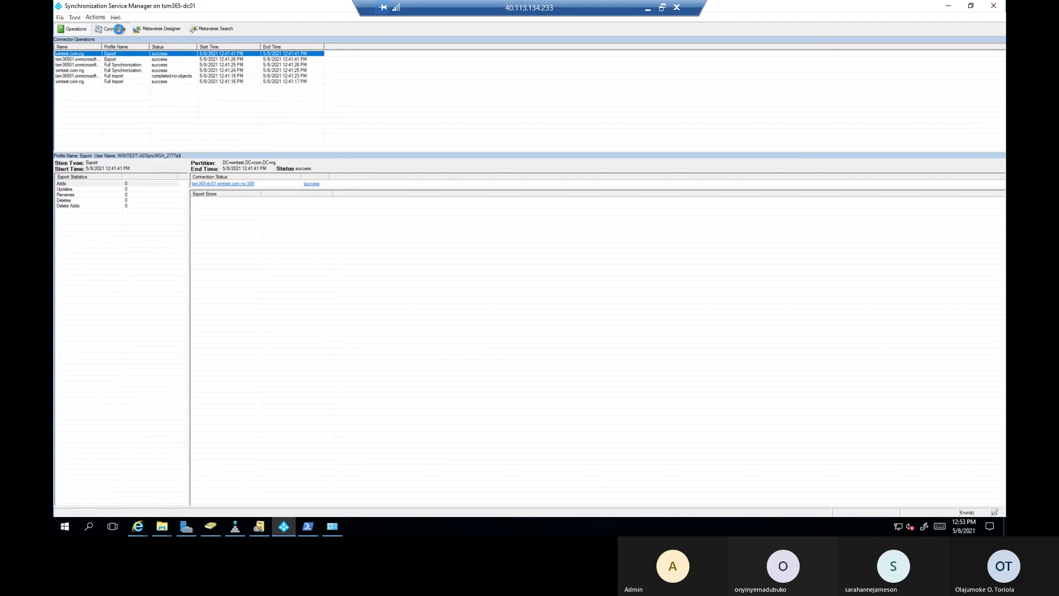
- In the Connectors list, select wintest.com.ng and open its context menu
{"action": "left_click", "coordinate": [116, 29]}
{"action": "left_click", "coordinate": [170, 61]}
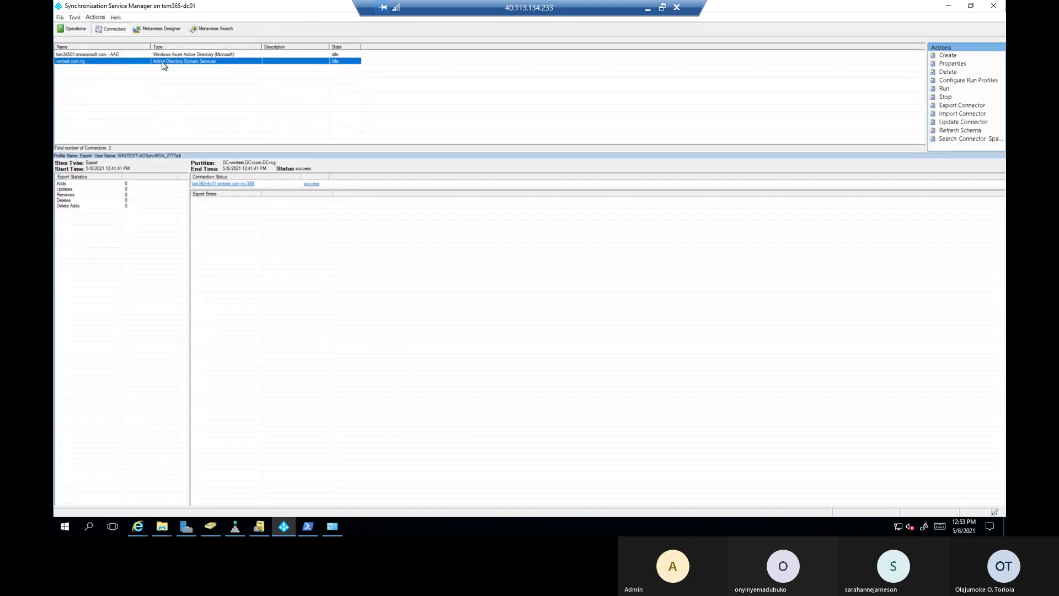
{"action": "right_click", "coordinate": [162, 62]}
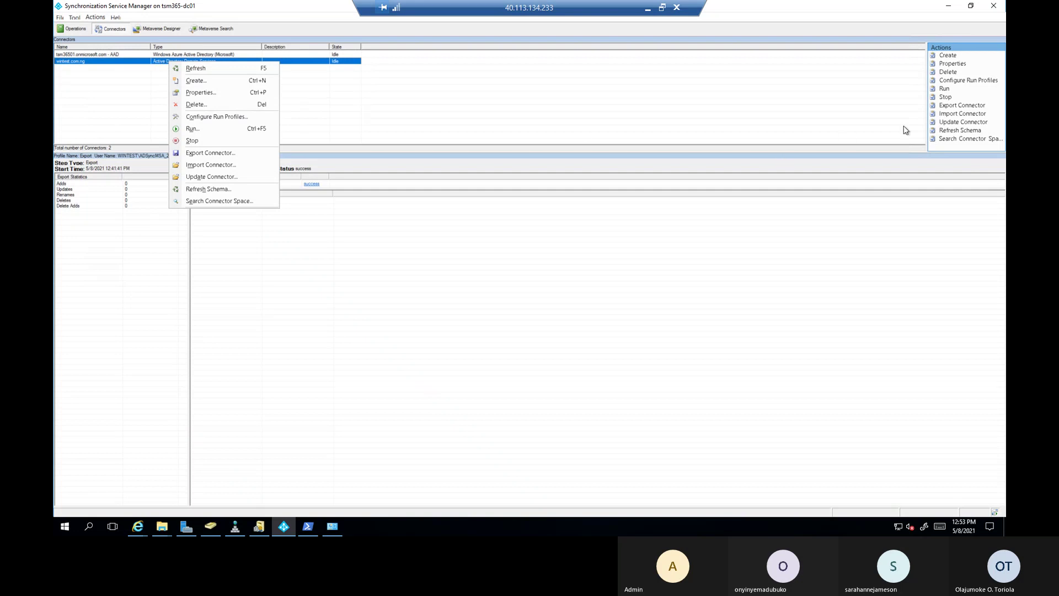
- Start a Full Synchronization run on wintest.com.ng, then bring PowerShell back to the front
{"action": "left_click", "coordinate": [945, 91]}
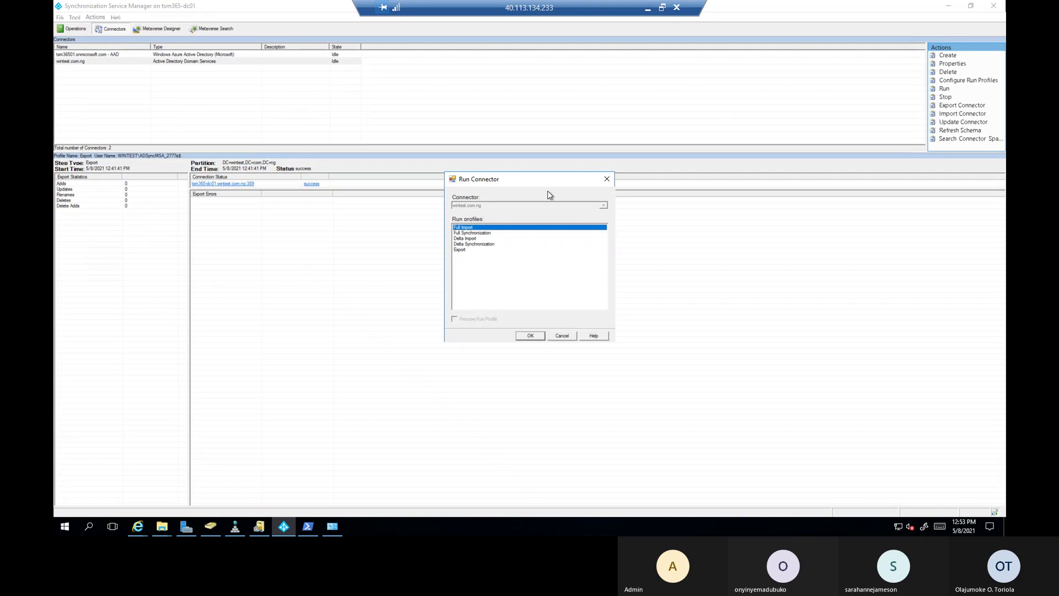
{"action": "left_click", "coordinate": [479, 234]}
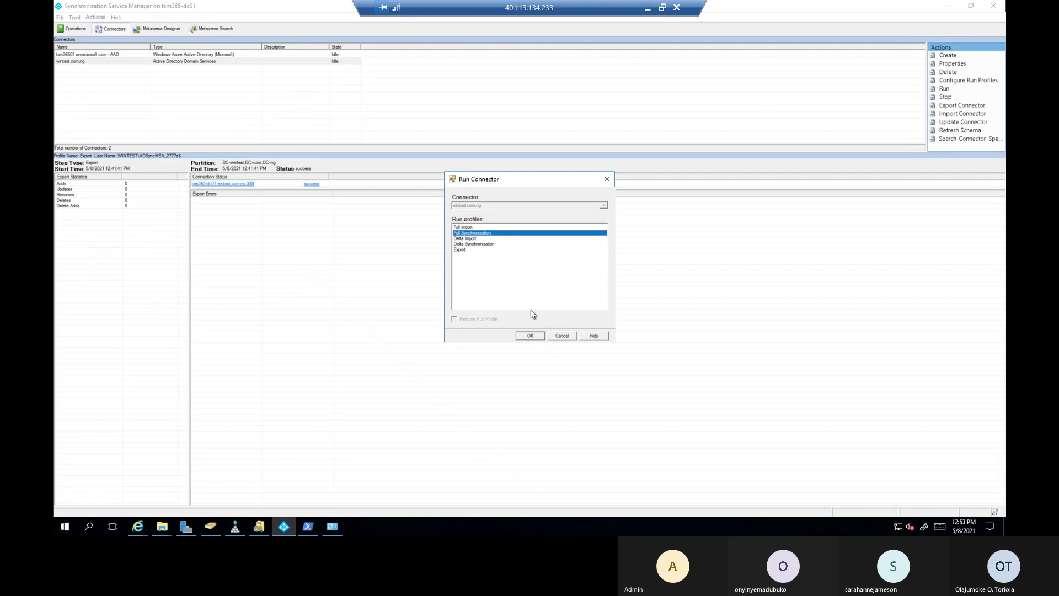
{"action": "left_click", "coordinate": [532, 336]}
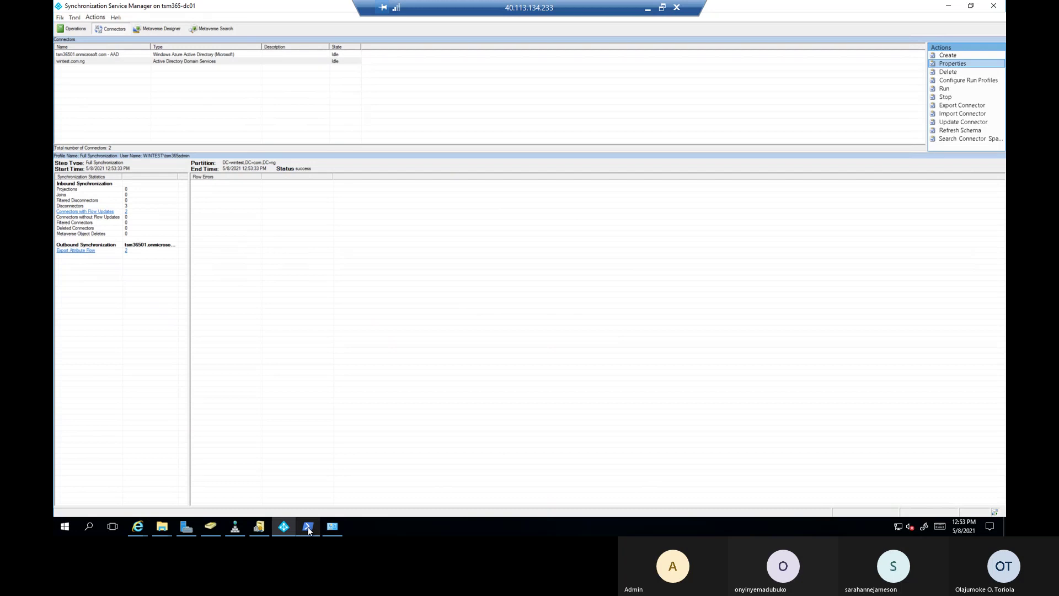
{"action": "mouse_move", "coordinate": [309, 530]}
{"action": "left_click", "coordinate": [321, 462]}
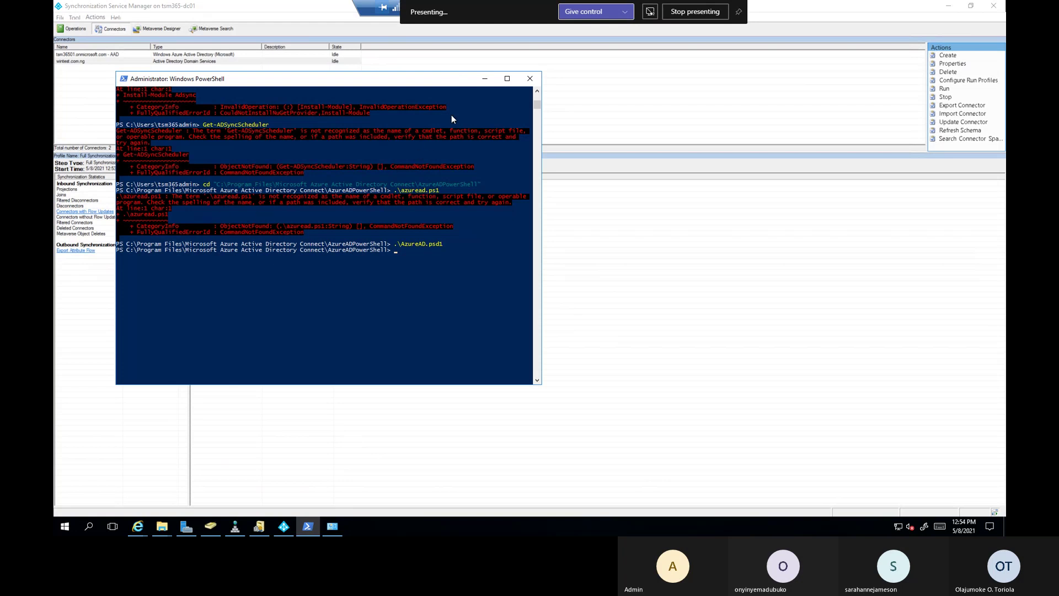
- Show the run history and the latest wintest.com.ng Full Synchronization run's statistics
{"action": "left_click", "coordinate": [483, 81]}
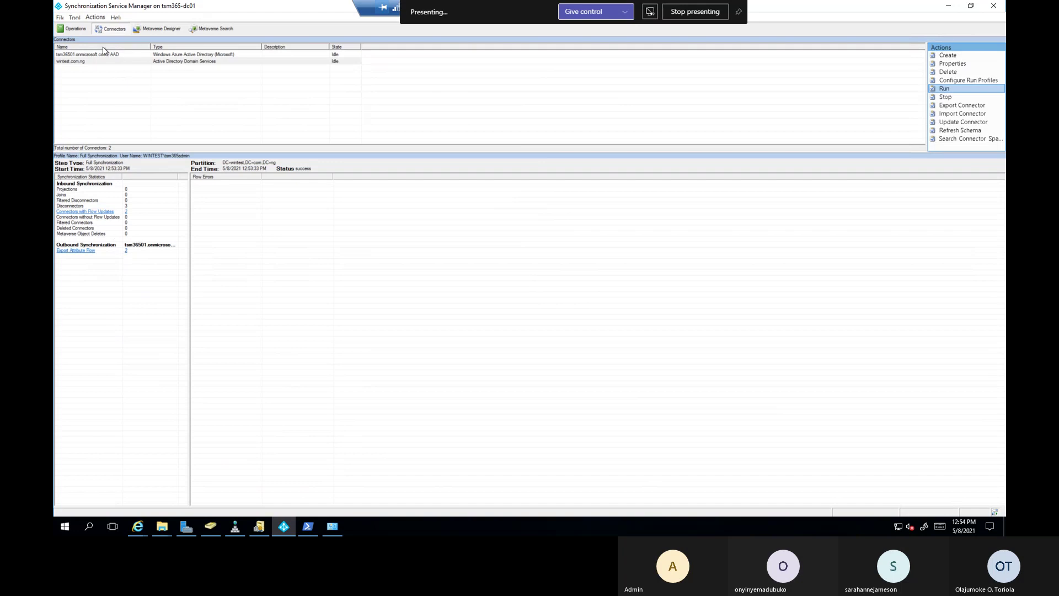
{"action": "left_click", "coordinate": [72, 28]}
{"action": "left_click", "coordinate": [127, 60]}
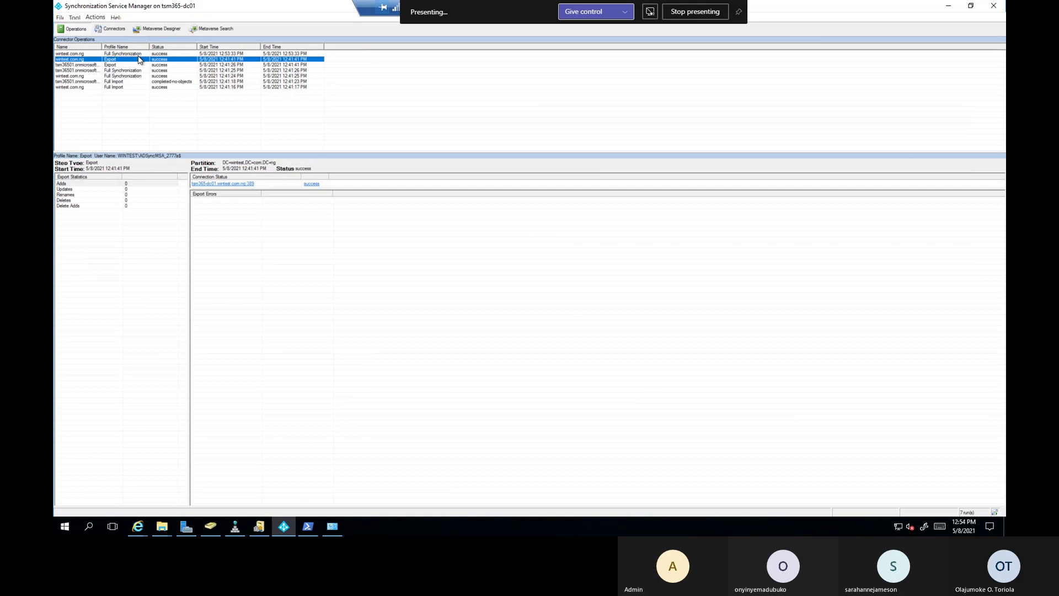
{"action": "left_click", "coordinate": [140, 53]}
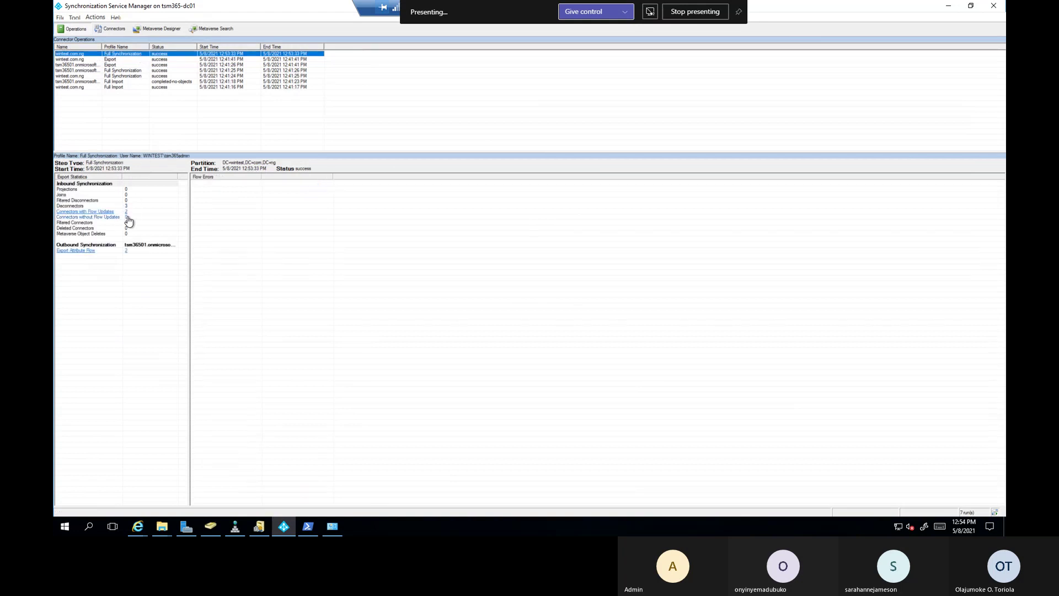
- Review the two objects with flow updates, then reselect the latest Full Synchronization run
{"action": "left_click", "coordinate": [128, 214]}
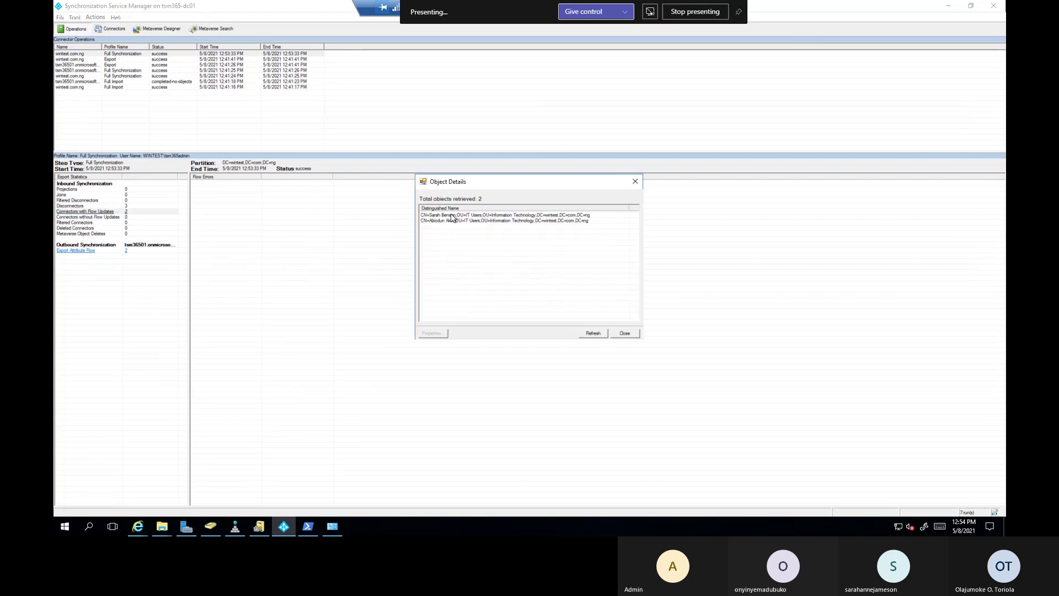
{"action": "left_click", "coordinate": [591, 332]}
{"action": "left_click", "coordinate": [625, 333]}
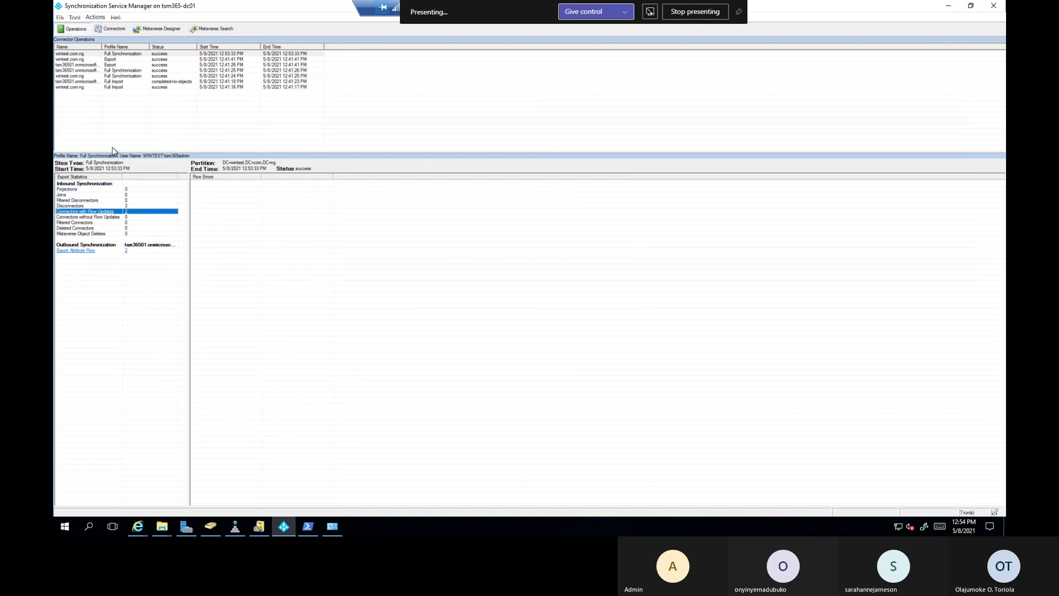
{"action": "left_click", "coordinate": [89, 55]}
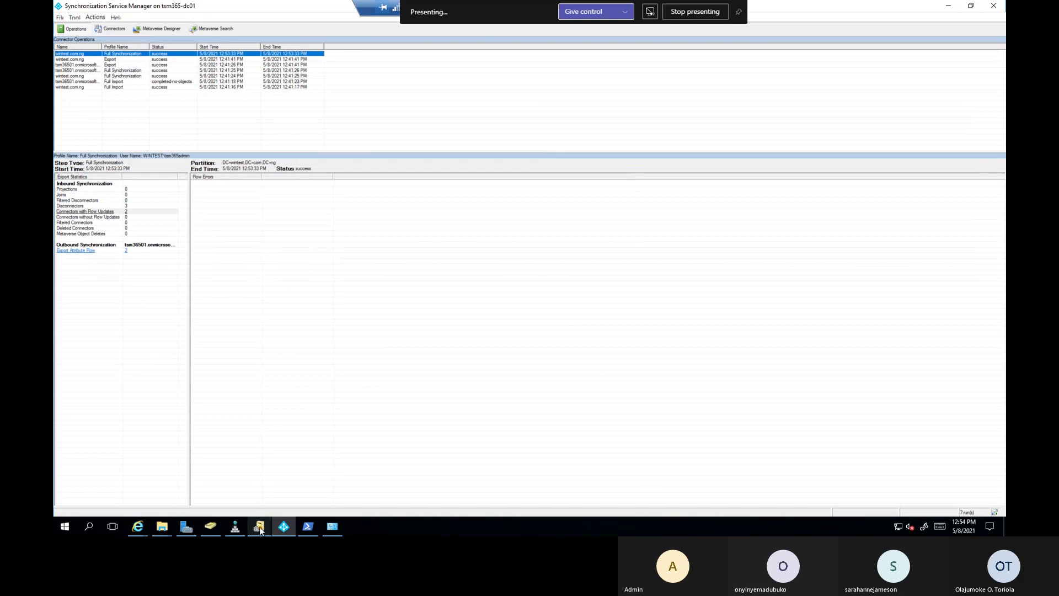
{"action": "left_click", "coordinate": [137, 523]}
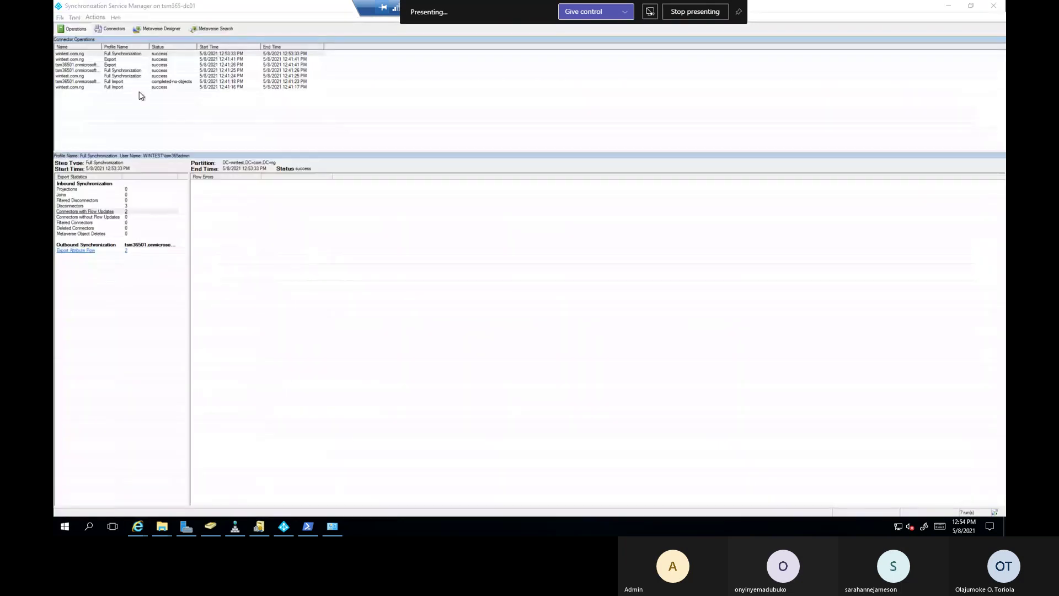
- Reload the admin center's Active users list, dismiss the Protected mode bar, and return to PowerShell
{"action": "left_click", "coordinate": [146, 522]}
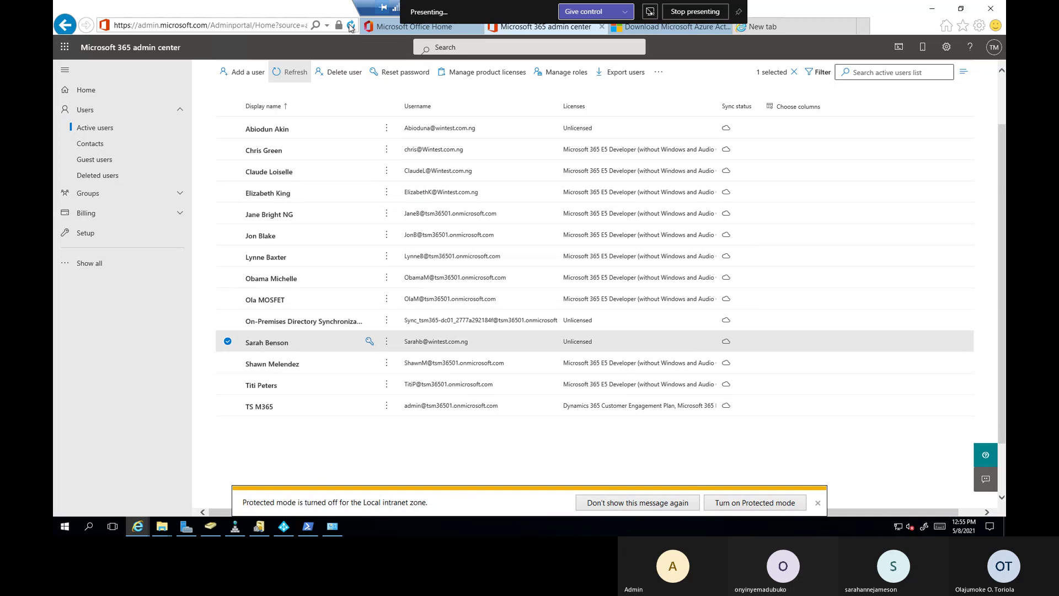
{"action": "left_click", "coordinate": [282, 72]}
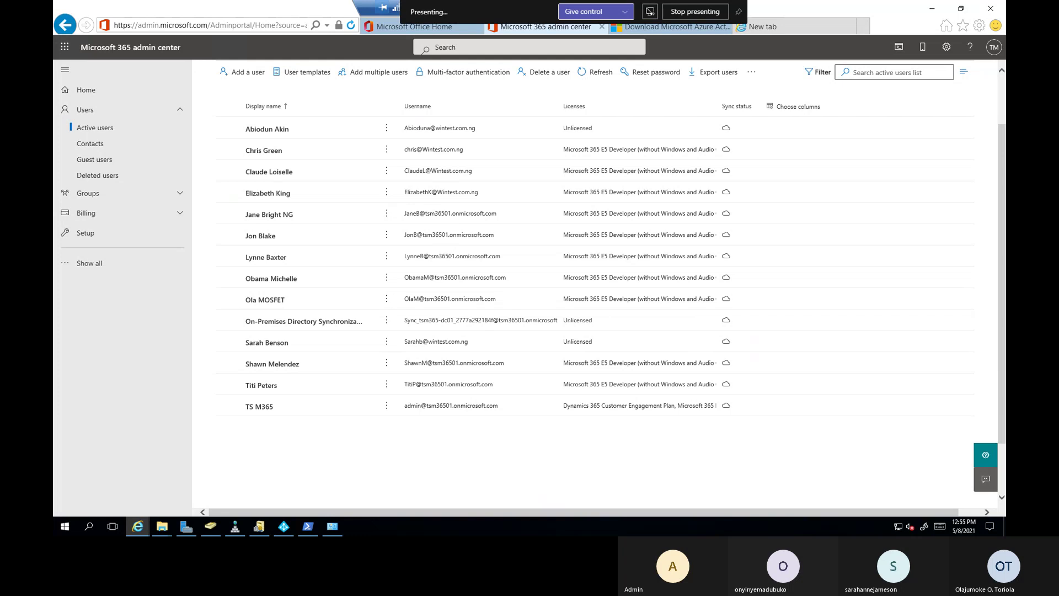
{"action": "key", "text": "alt+Tab"}
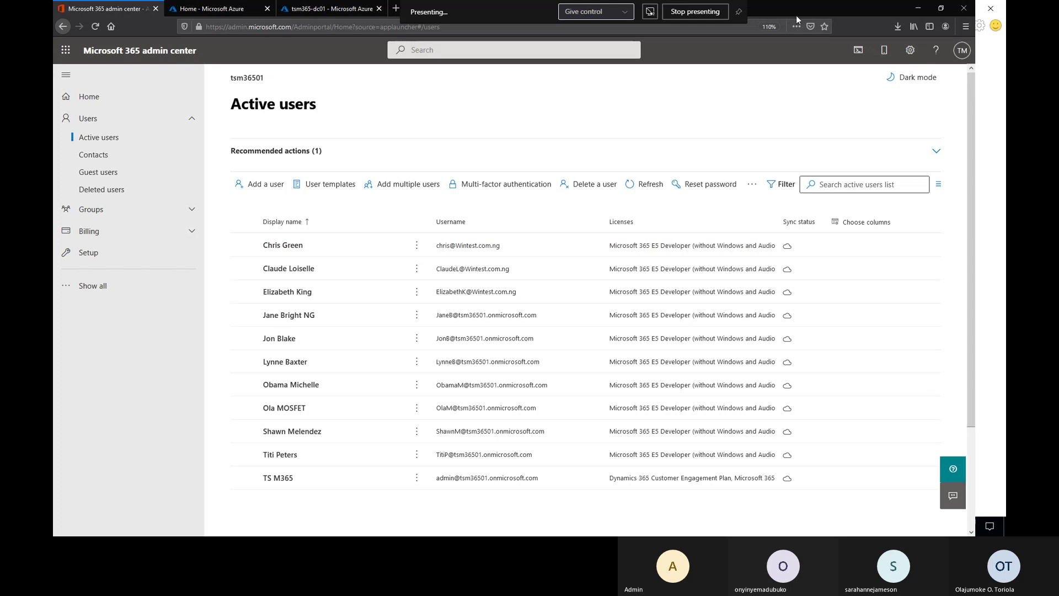
{"action": "left_click", "coordinate": [917, 8]}
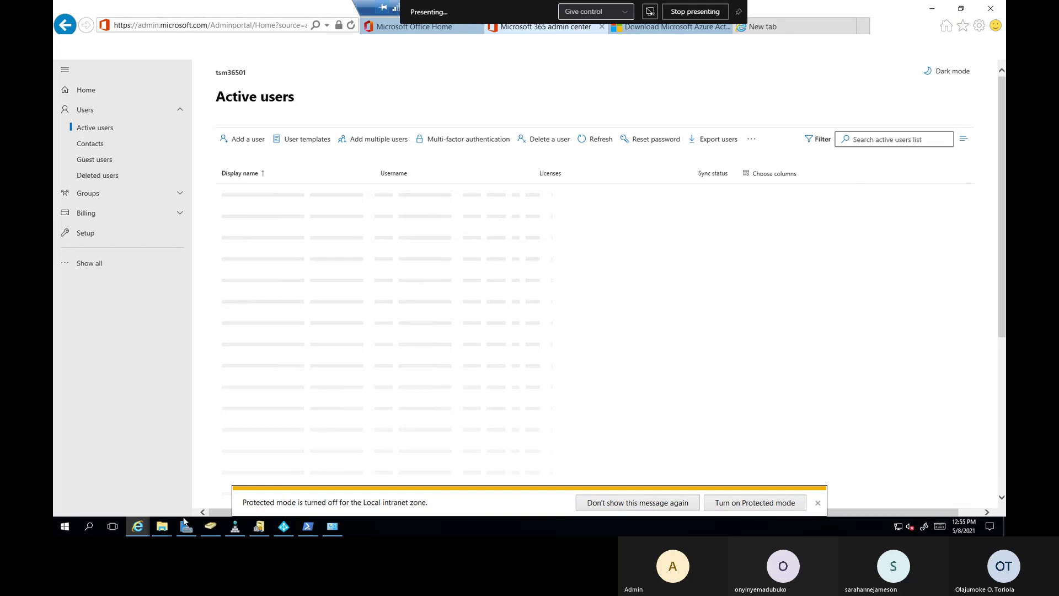
{"action": "left_click", "coordinate": [817, 502]}
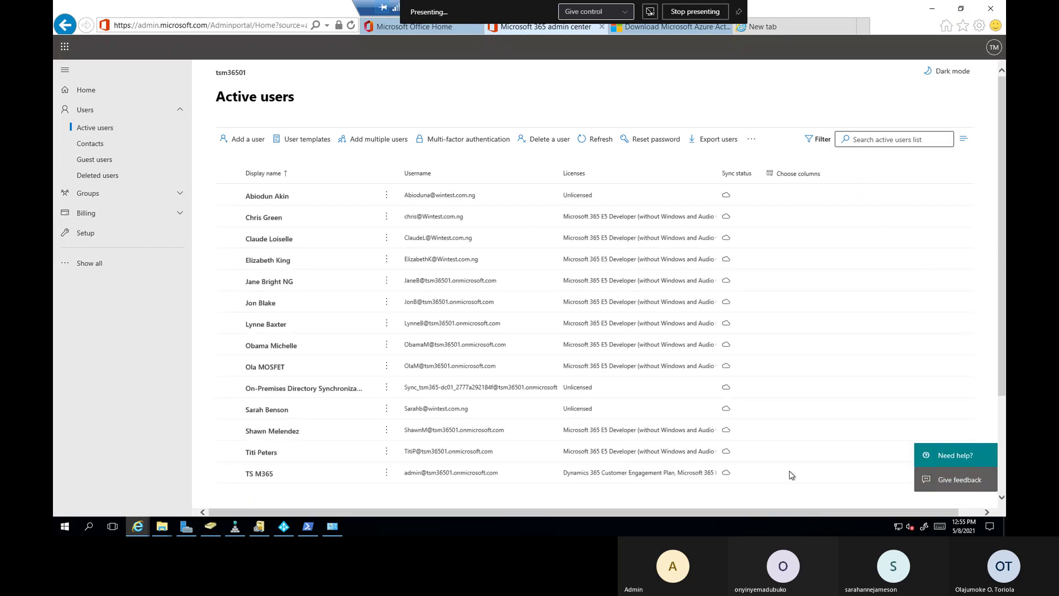
{"action": "left_click", "coordinate": [311, 529]}
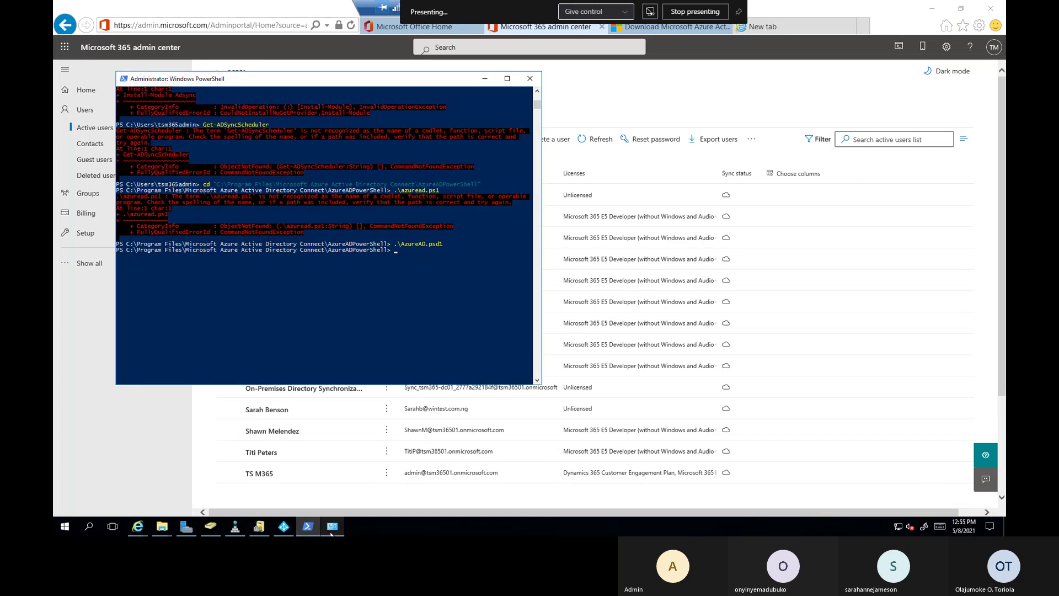
- Select the Azure AD connector in the Connectors list to show its last export with 2 adds
{"action": "left_click", "coordinate": [283, 526]}
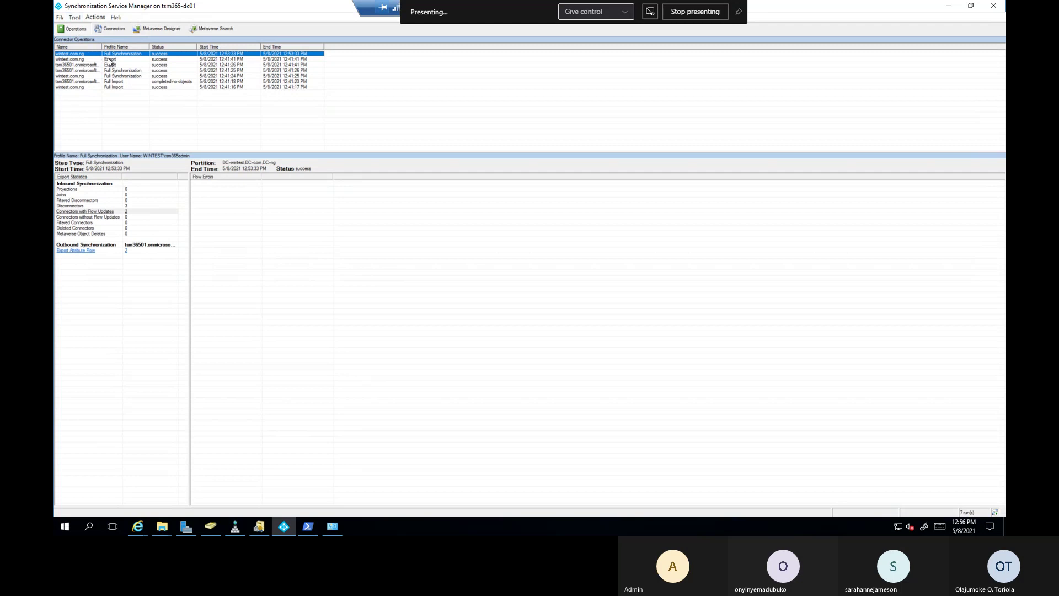
{"action": "left_click", "coordinate": [122, 29]}
{"action": "left_click", "coordinate": [172, 54]}
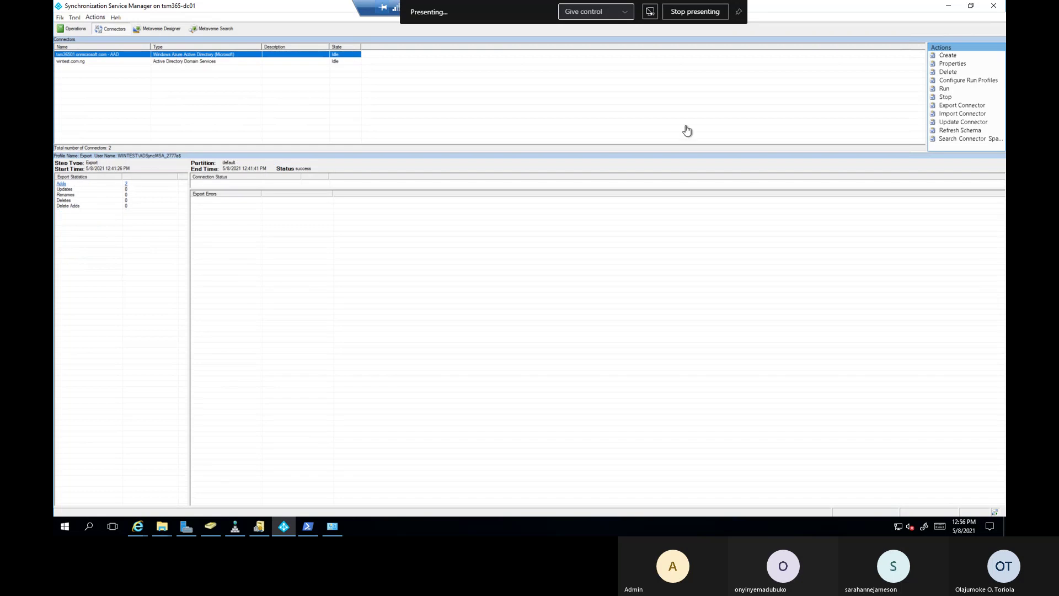
- Start a Full Import on the Azure AD connector and inspect its 2 staged adds
{"action": "left_click", "coordinate": [945, 89]}
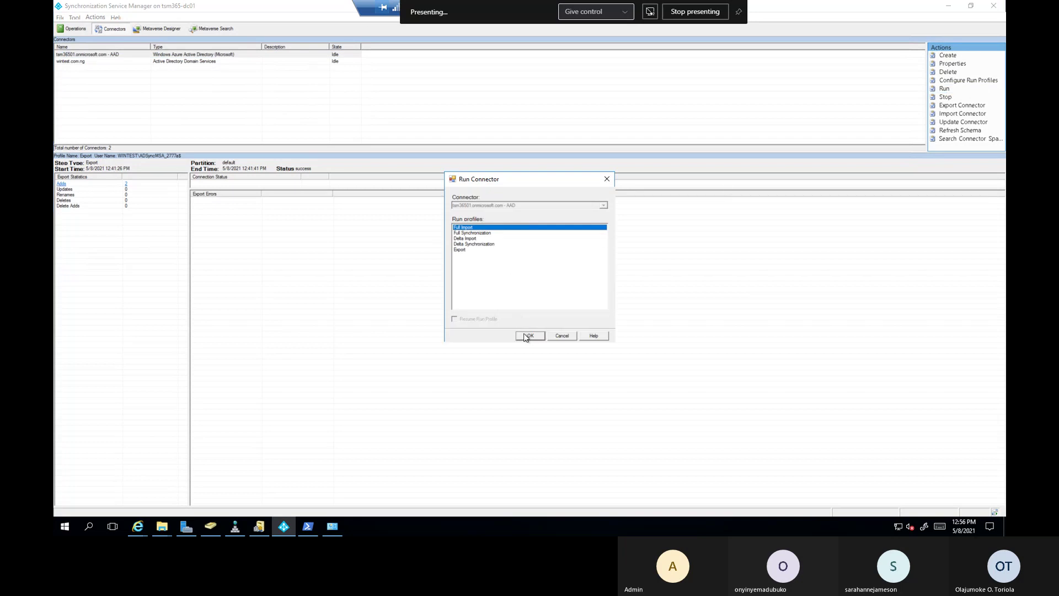
{"action": "left_click", "coordinate": [525, 336]}
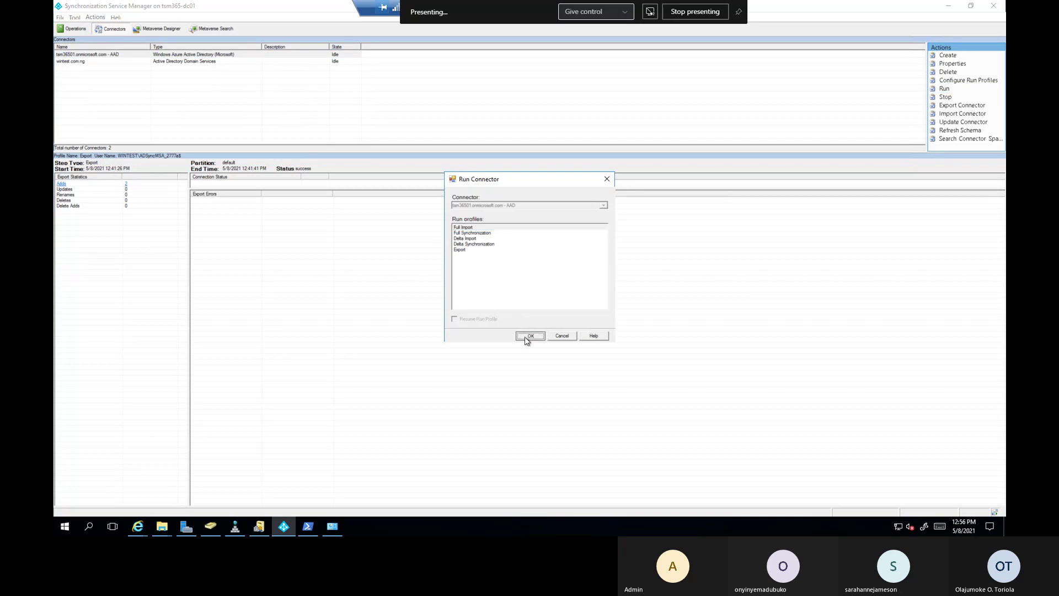
{"action": "left_click", "coordinate": [71, 29]}
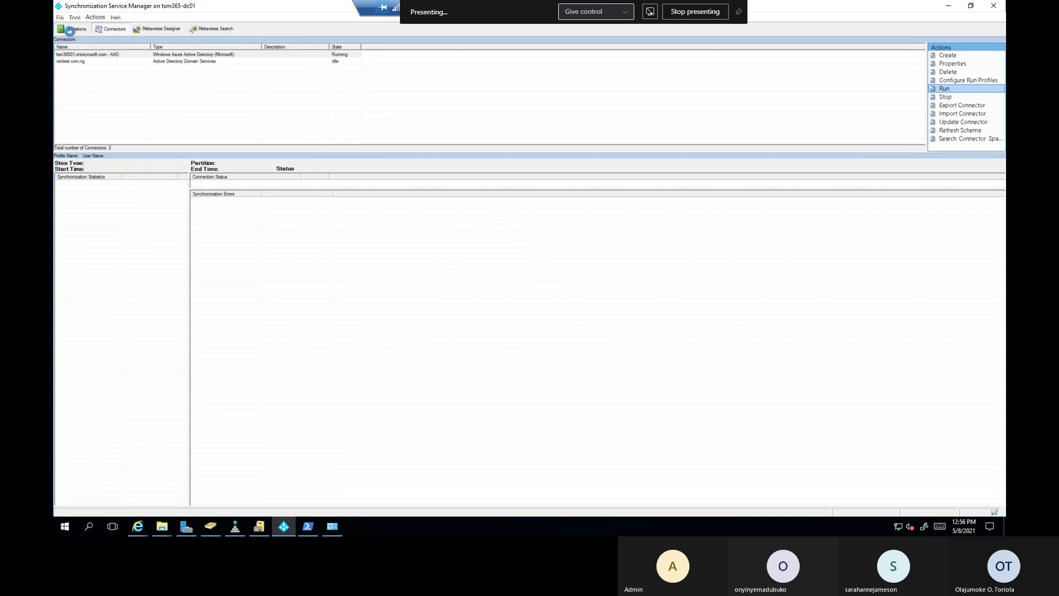
{"action": "left_click", "coordinate": [126, 53]}
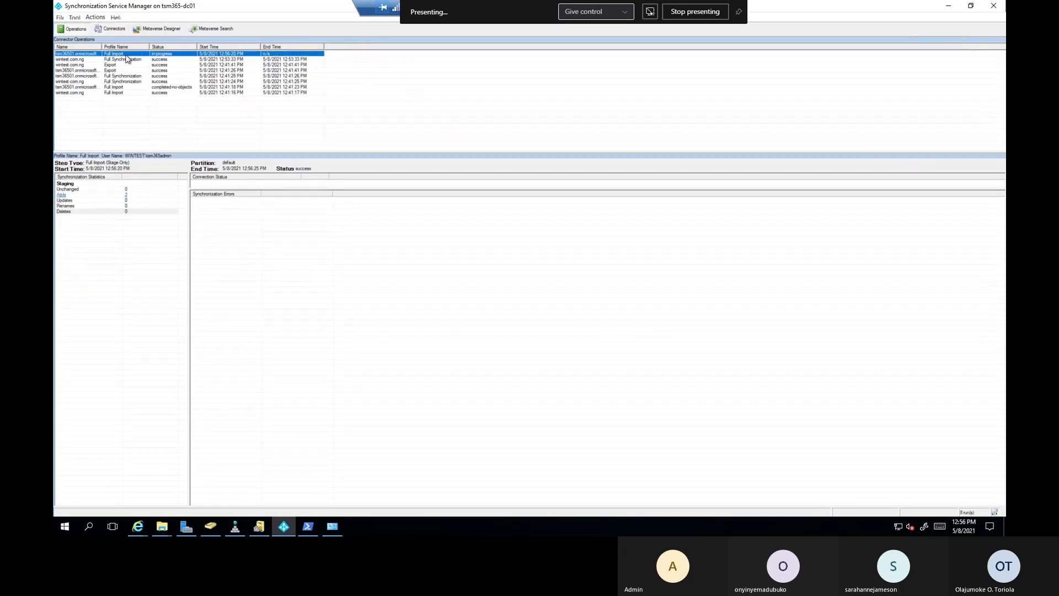
{"action": "left_click", "coordinate": [124, 196]}
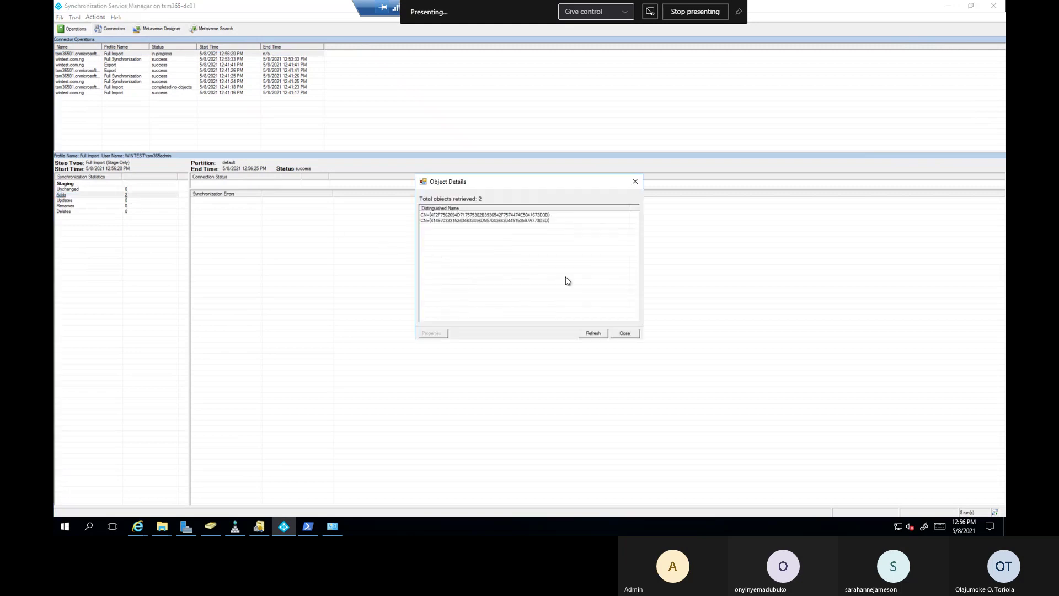
{"action": "left_click", "coordinate": [626, 333]}
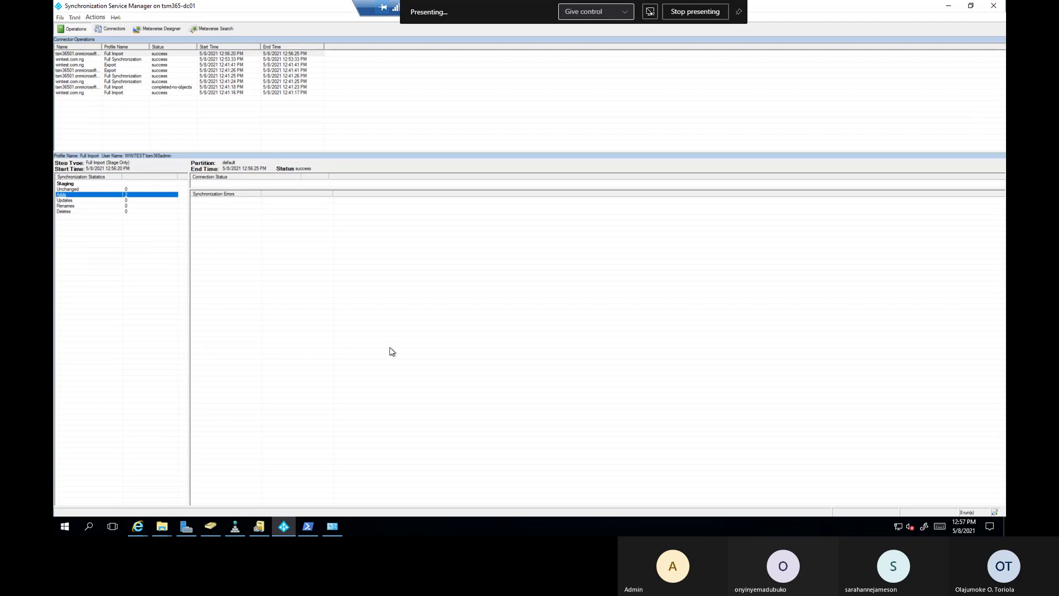
- Inspect the two objects added by the latest successful Full Import run
{"action": "left_click", "coordinate": [122, 53]}
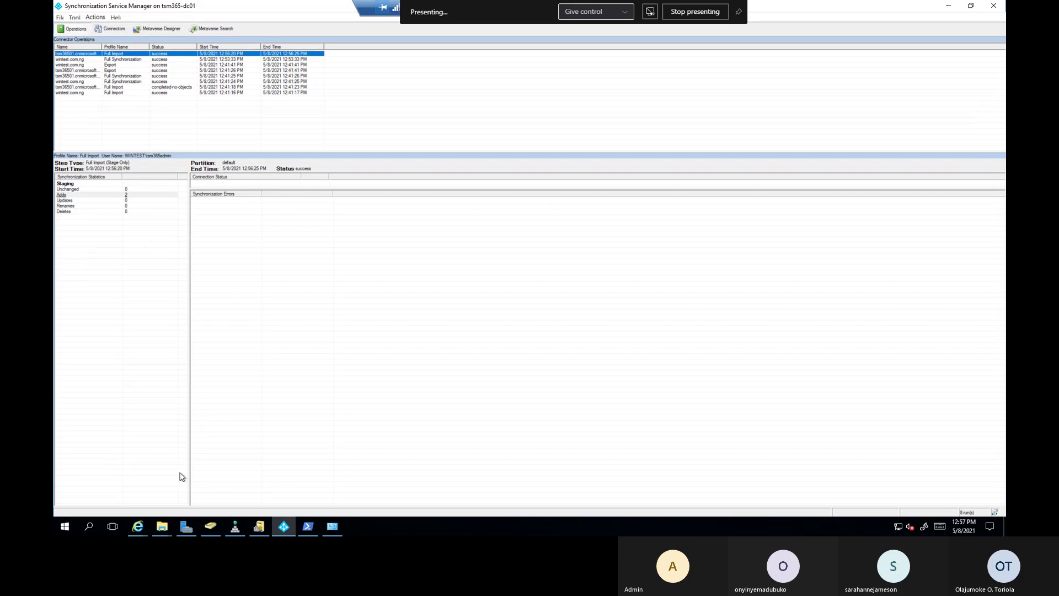
{"action": "left_click", "coordinate": [126, 196]}
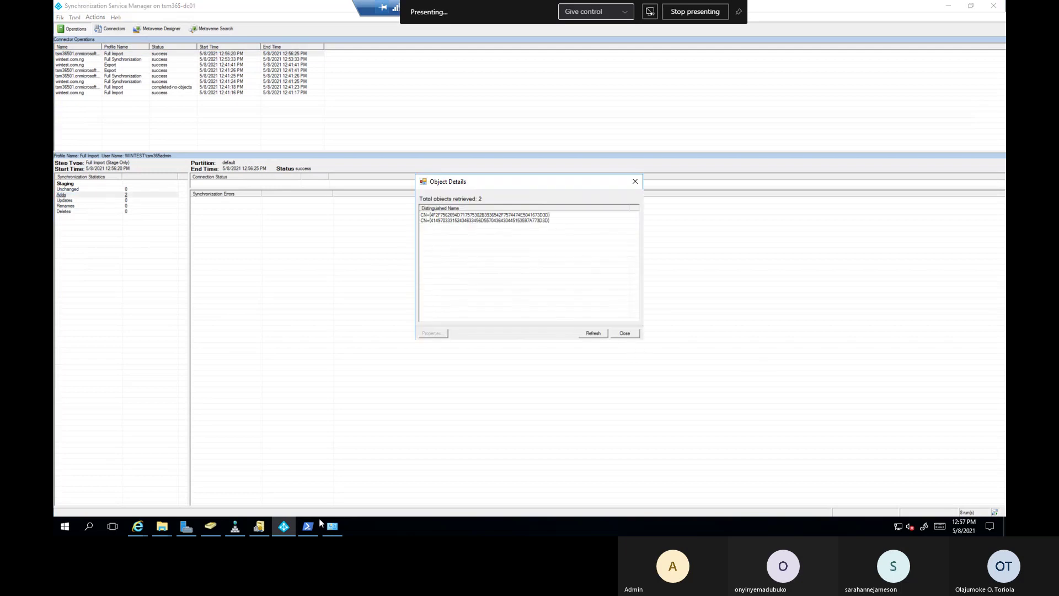
{"action": "left_click", "coordinate": [624, 333]}
{"action": "left_click", "coordinate": [137, 532]}
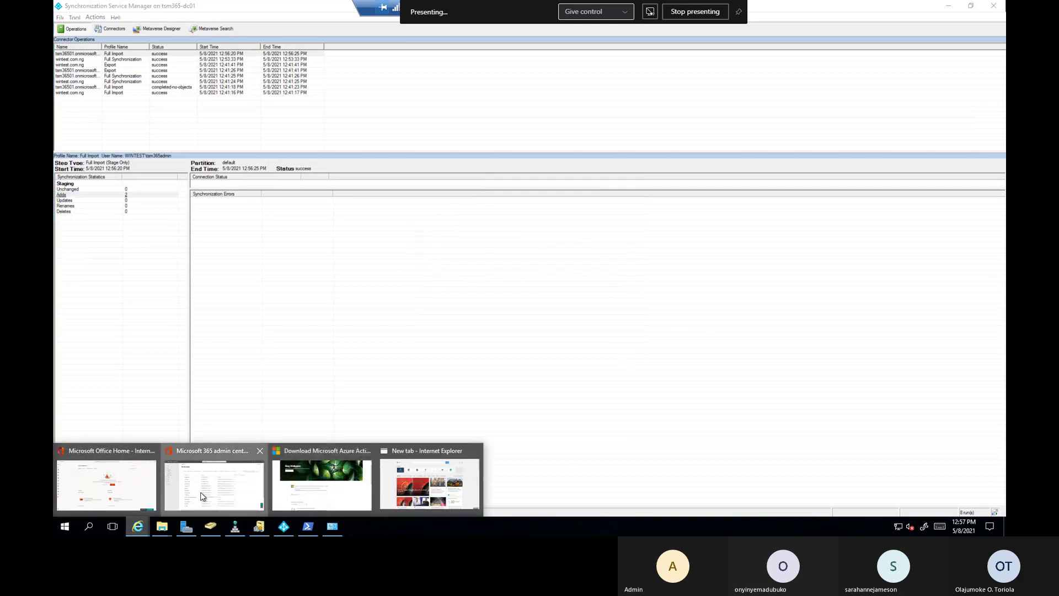
- Refresh the admin center Active users list, check the Directory synchronization panel, and reload with F5
{"action": "left_click", "coordinate": [205, 496]}
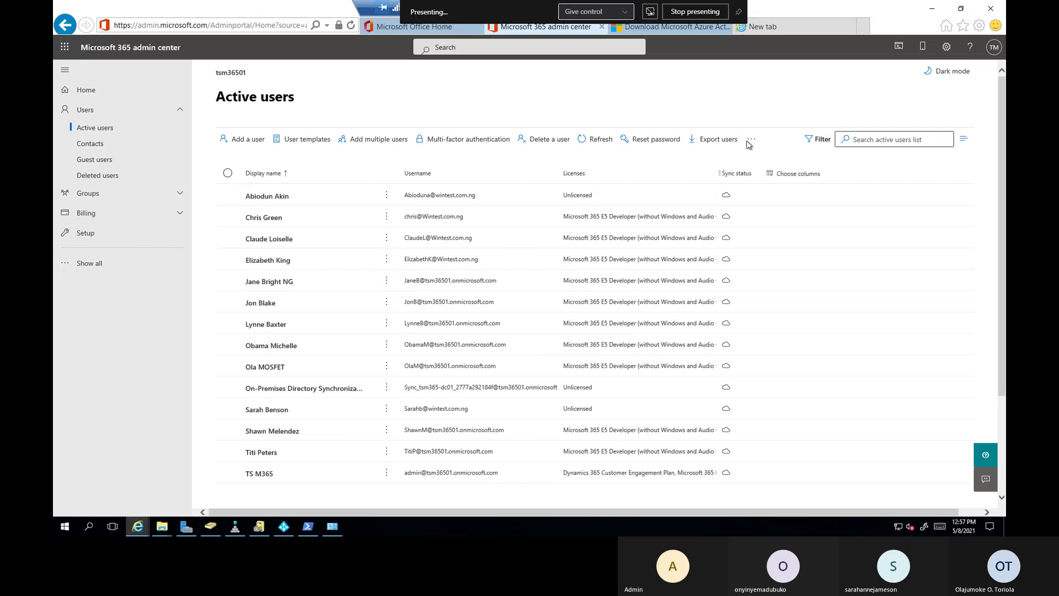
{"action": "left_click", "coordinate": [582, 140]}
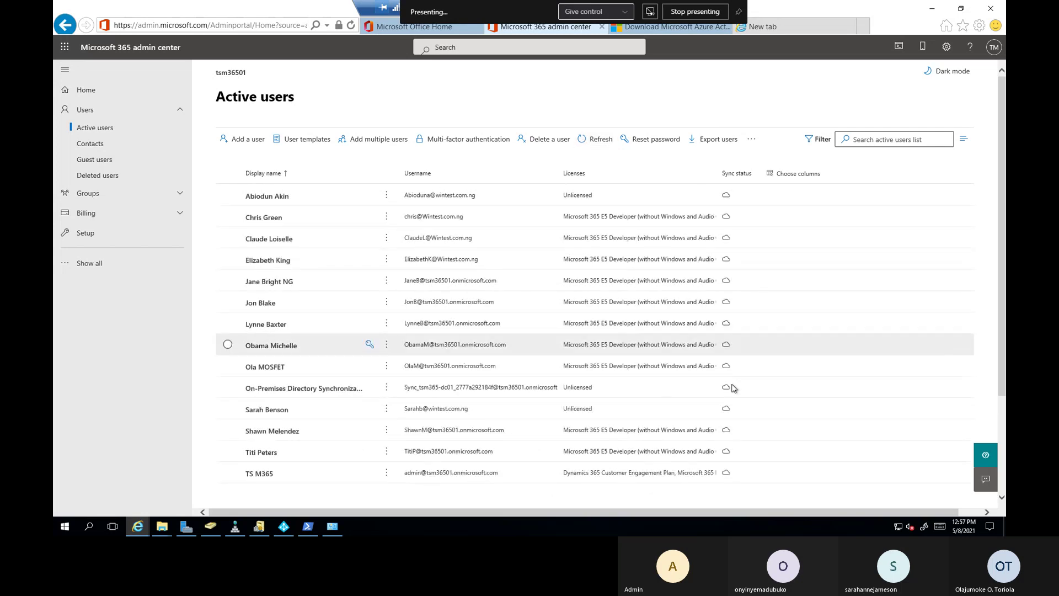
{"action": "mouse_move", "coordinate": [732, 387]}
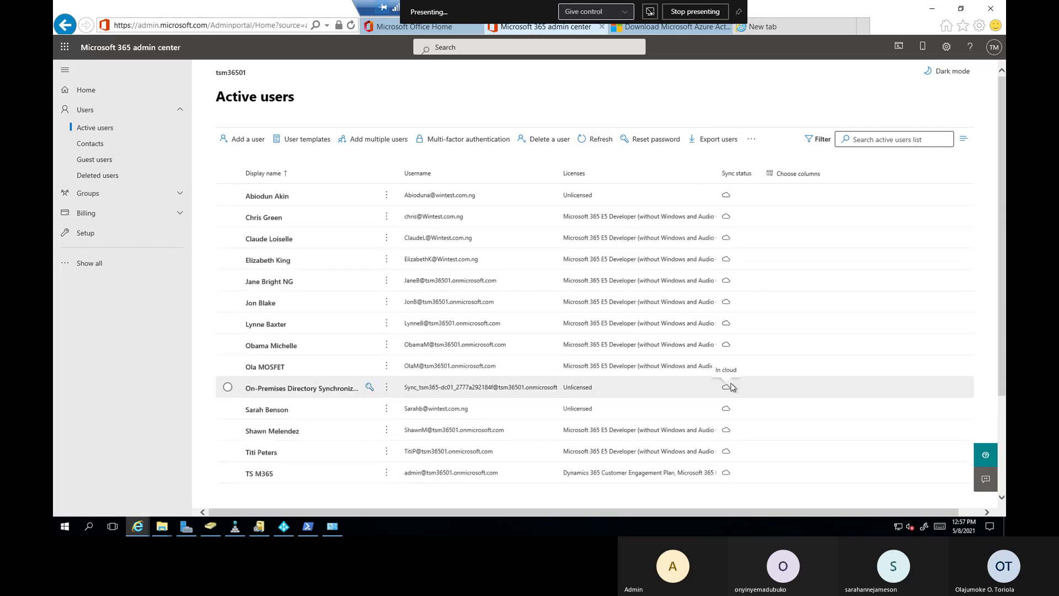
{"action": "left_click", "coordinate": [751, 144]}
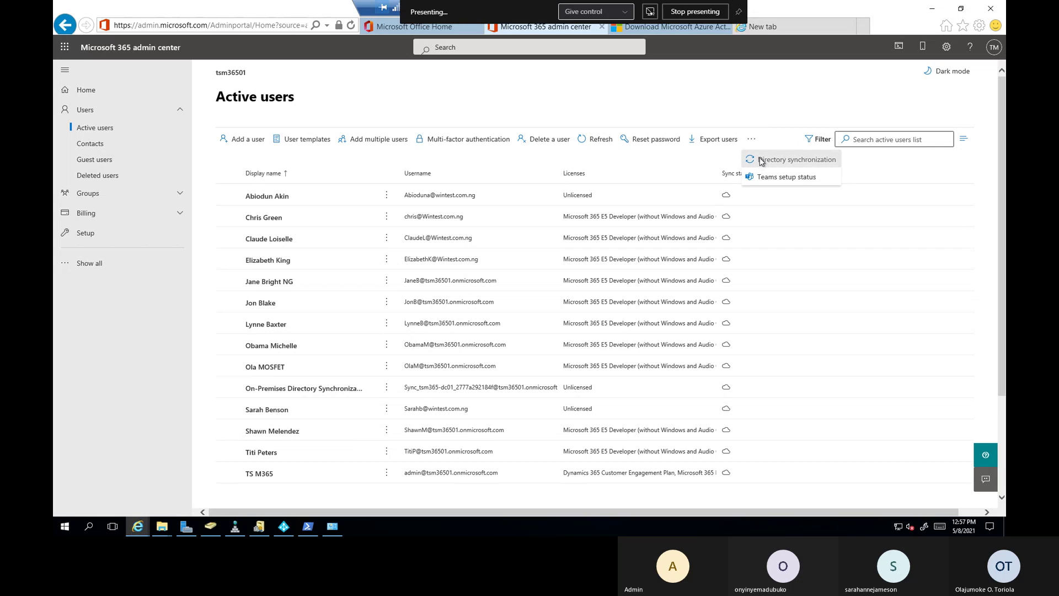
{"action": "left_click", "coordinate": [761, 161]}
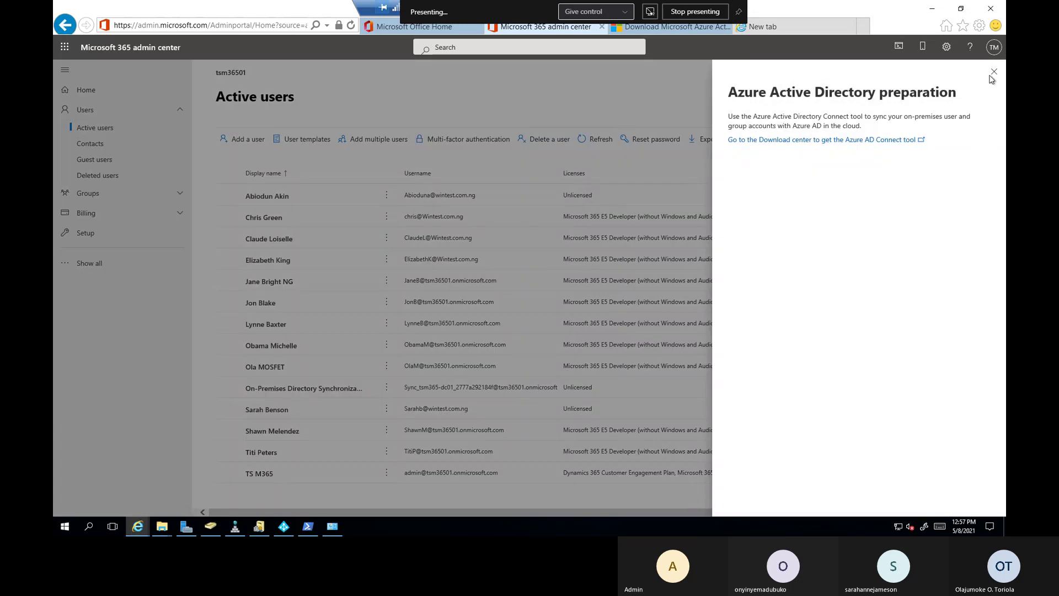
{"action": "left_click", "coordinate": [993, 72]}
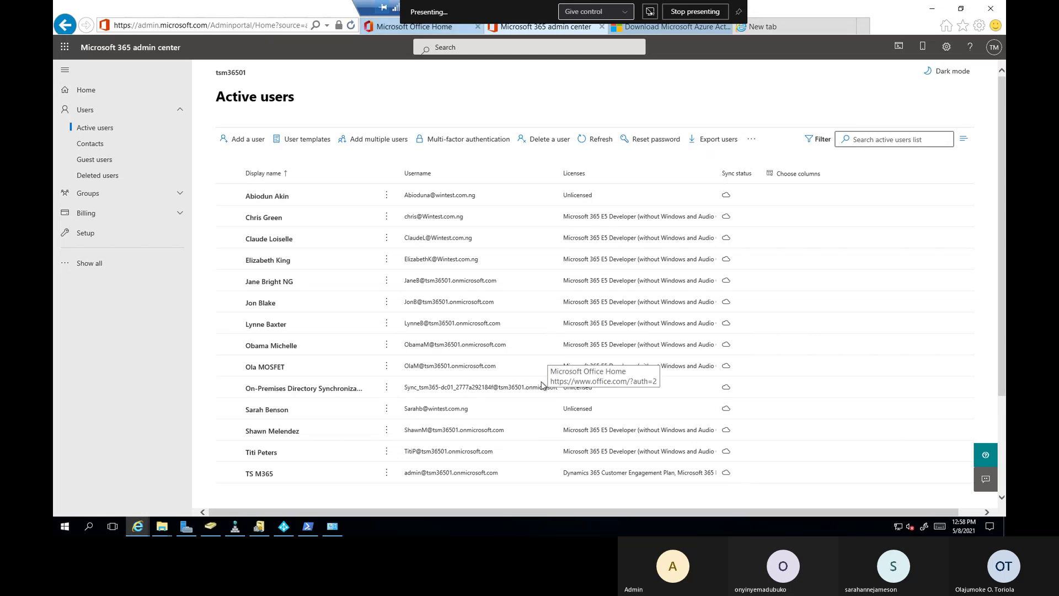
{"action": "key", "text": "F5"}
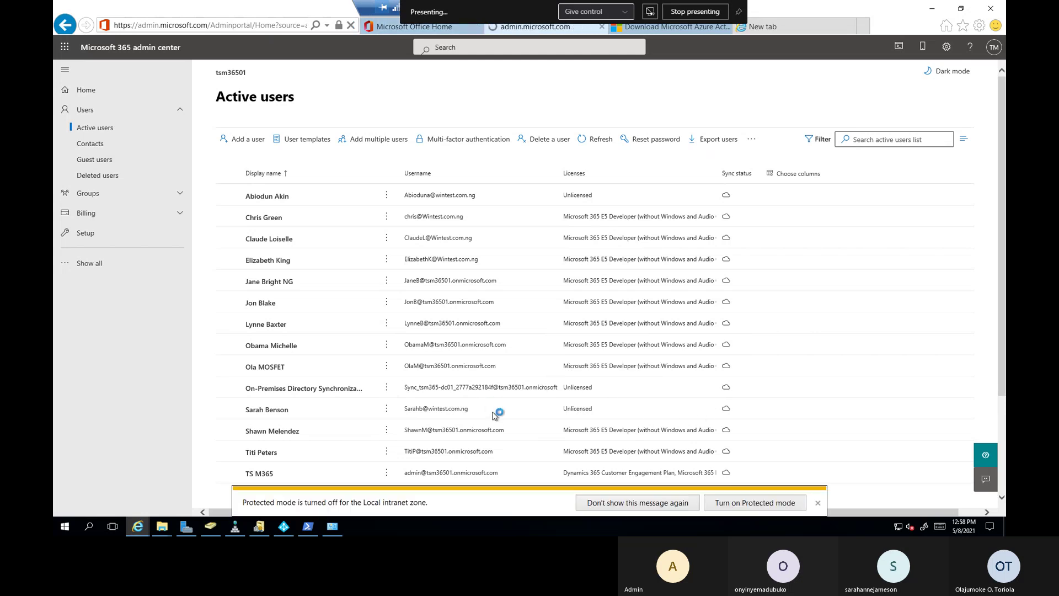